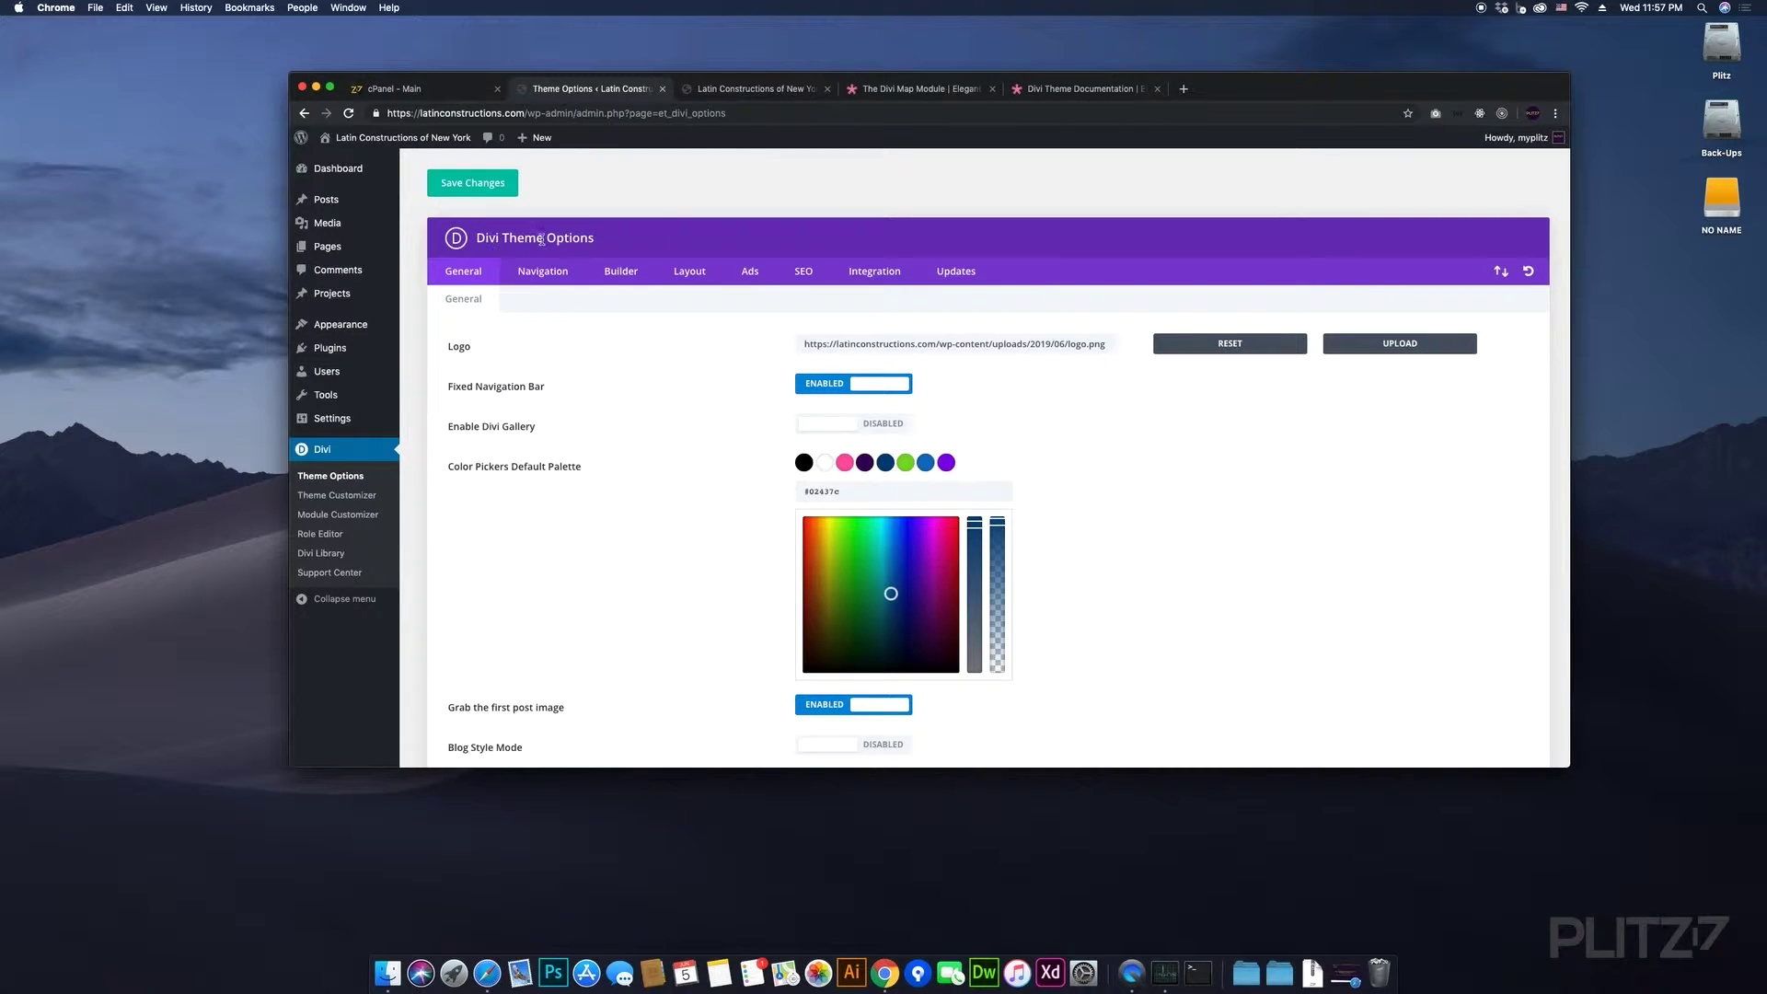
pyautogui.click(432, 89)
pyautogui.click(586, 91)
pyautogui.click(755, 89)
pyautogui.click(590, 91)
pyautogui.click(477, 92)
pyautogui.click(787, 92)
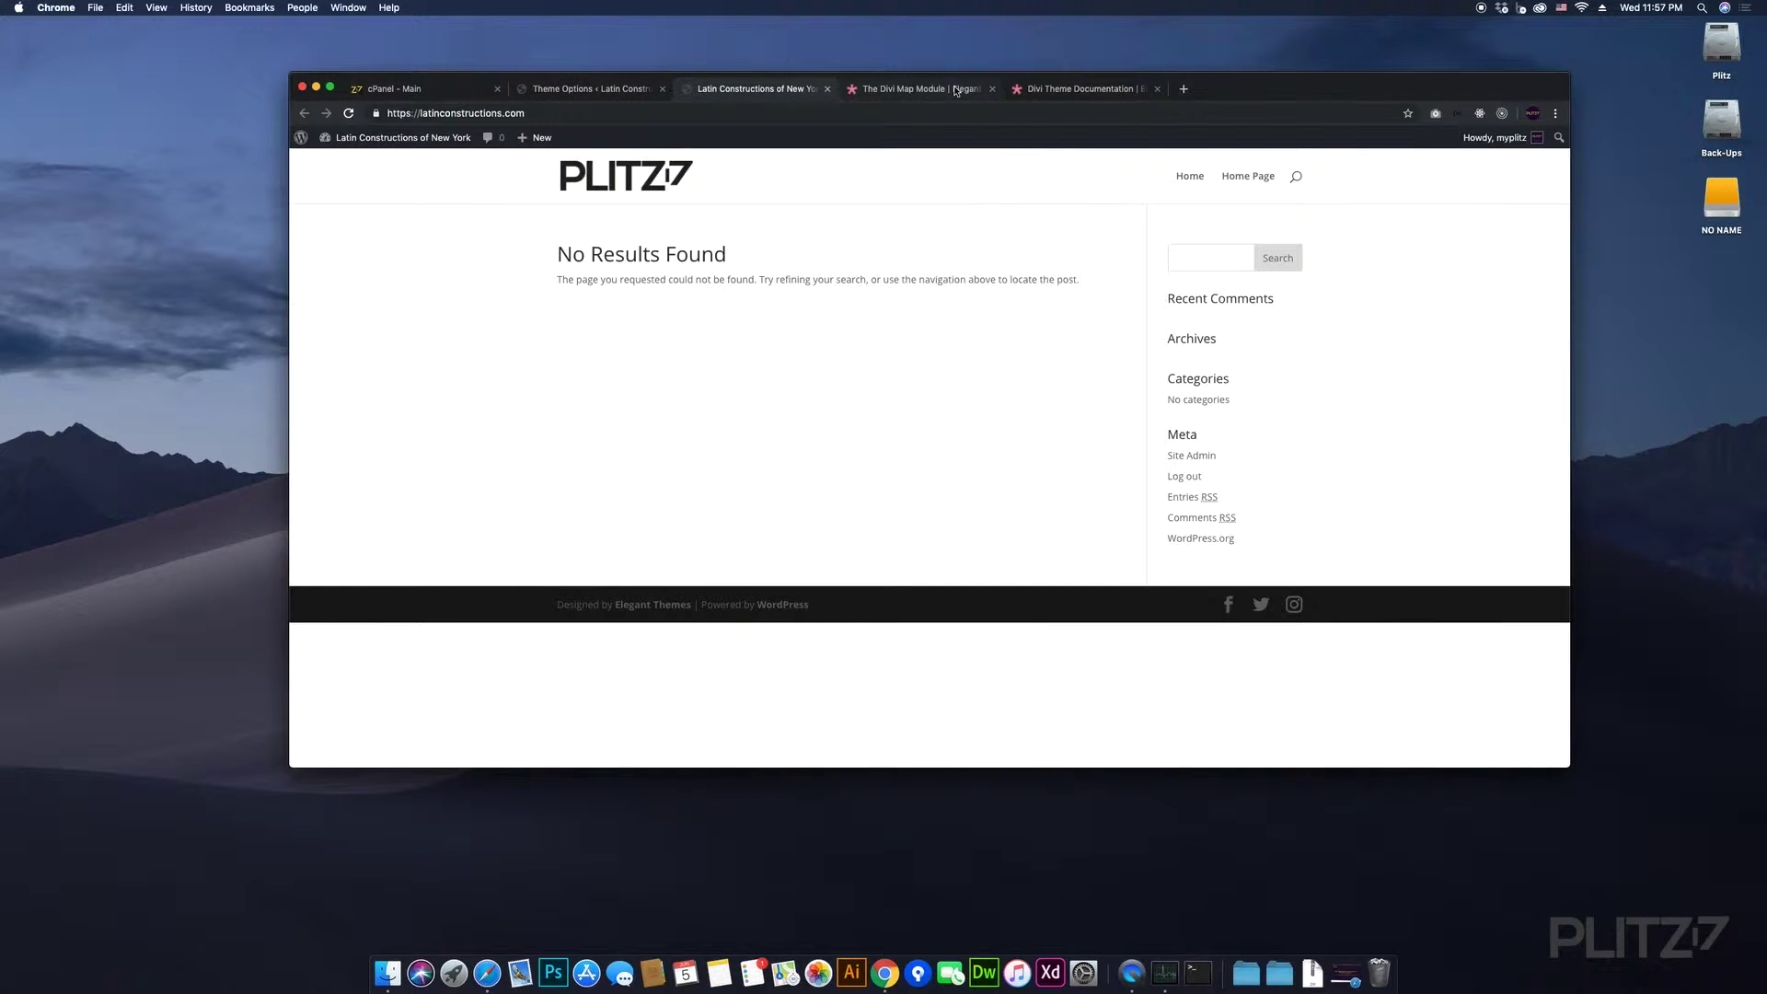
# - Try to load latinconstructionsli.com in a new browser tab
pyautogui.click(1185, 89)
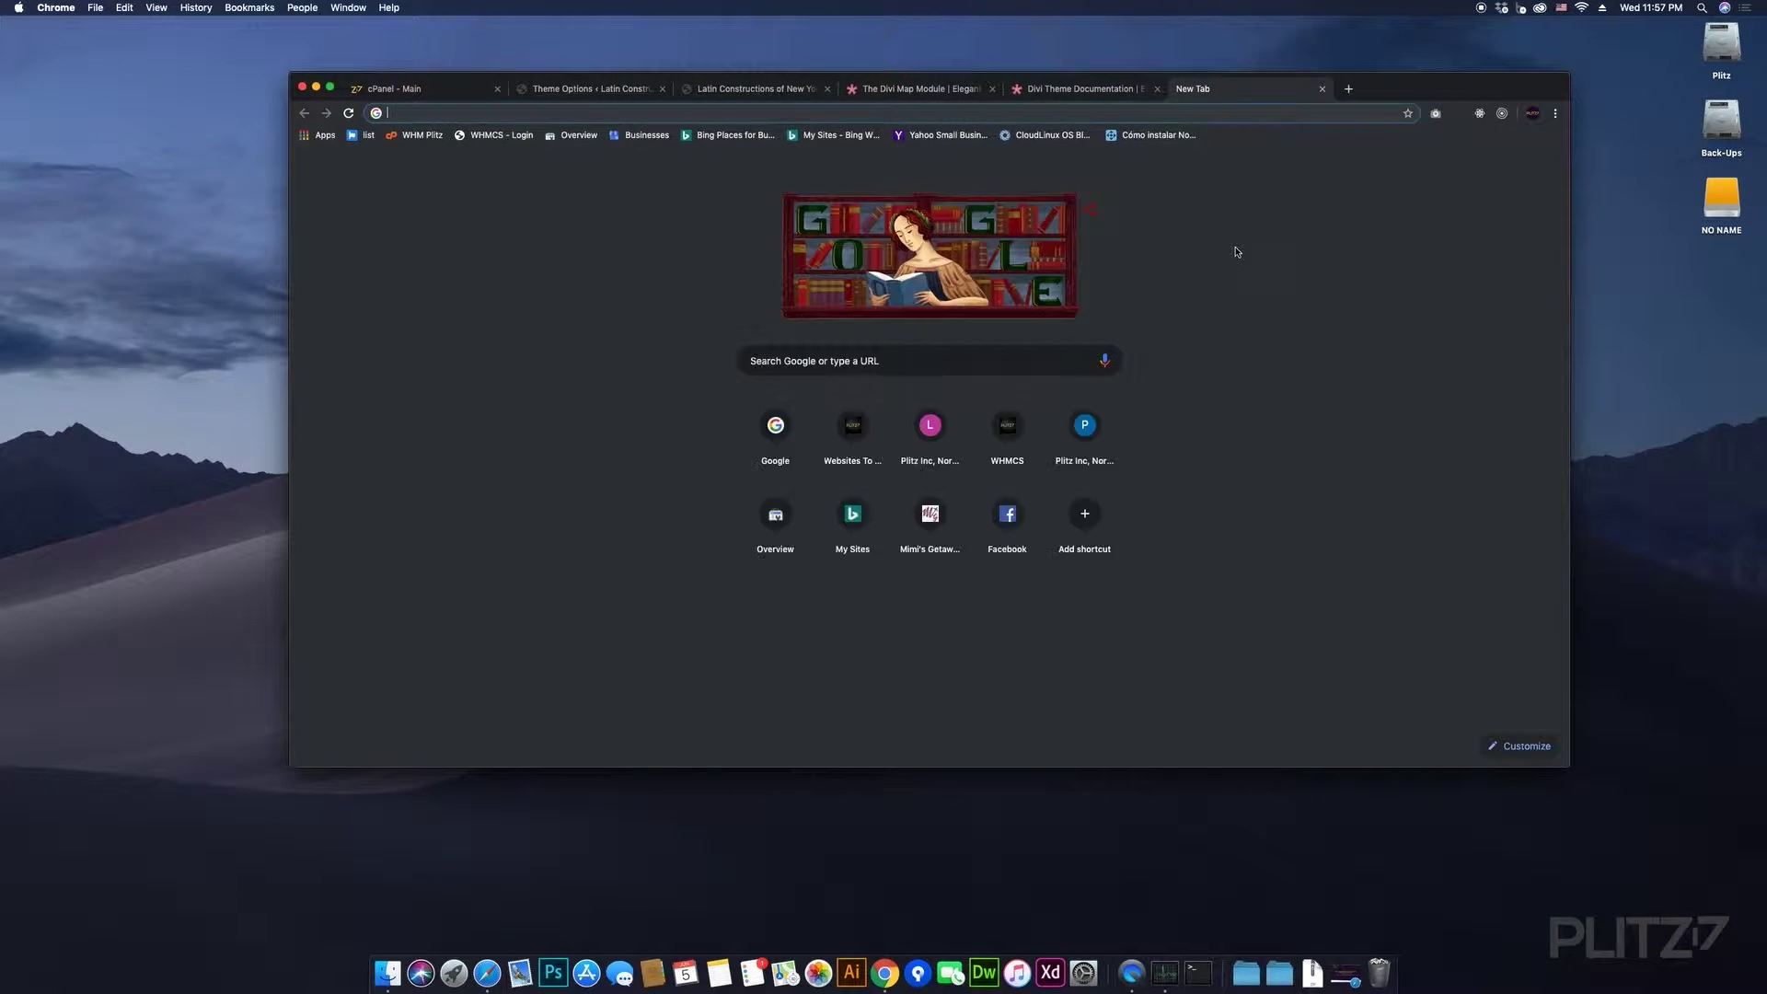
pyautogui.write('latinconstructions.com/wp-admin')
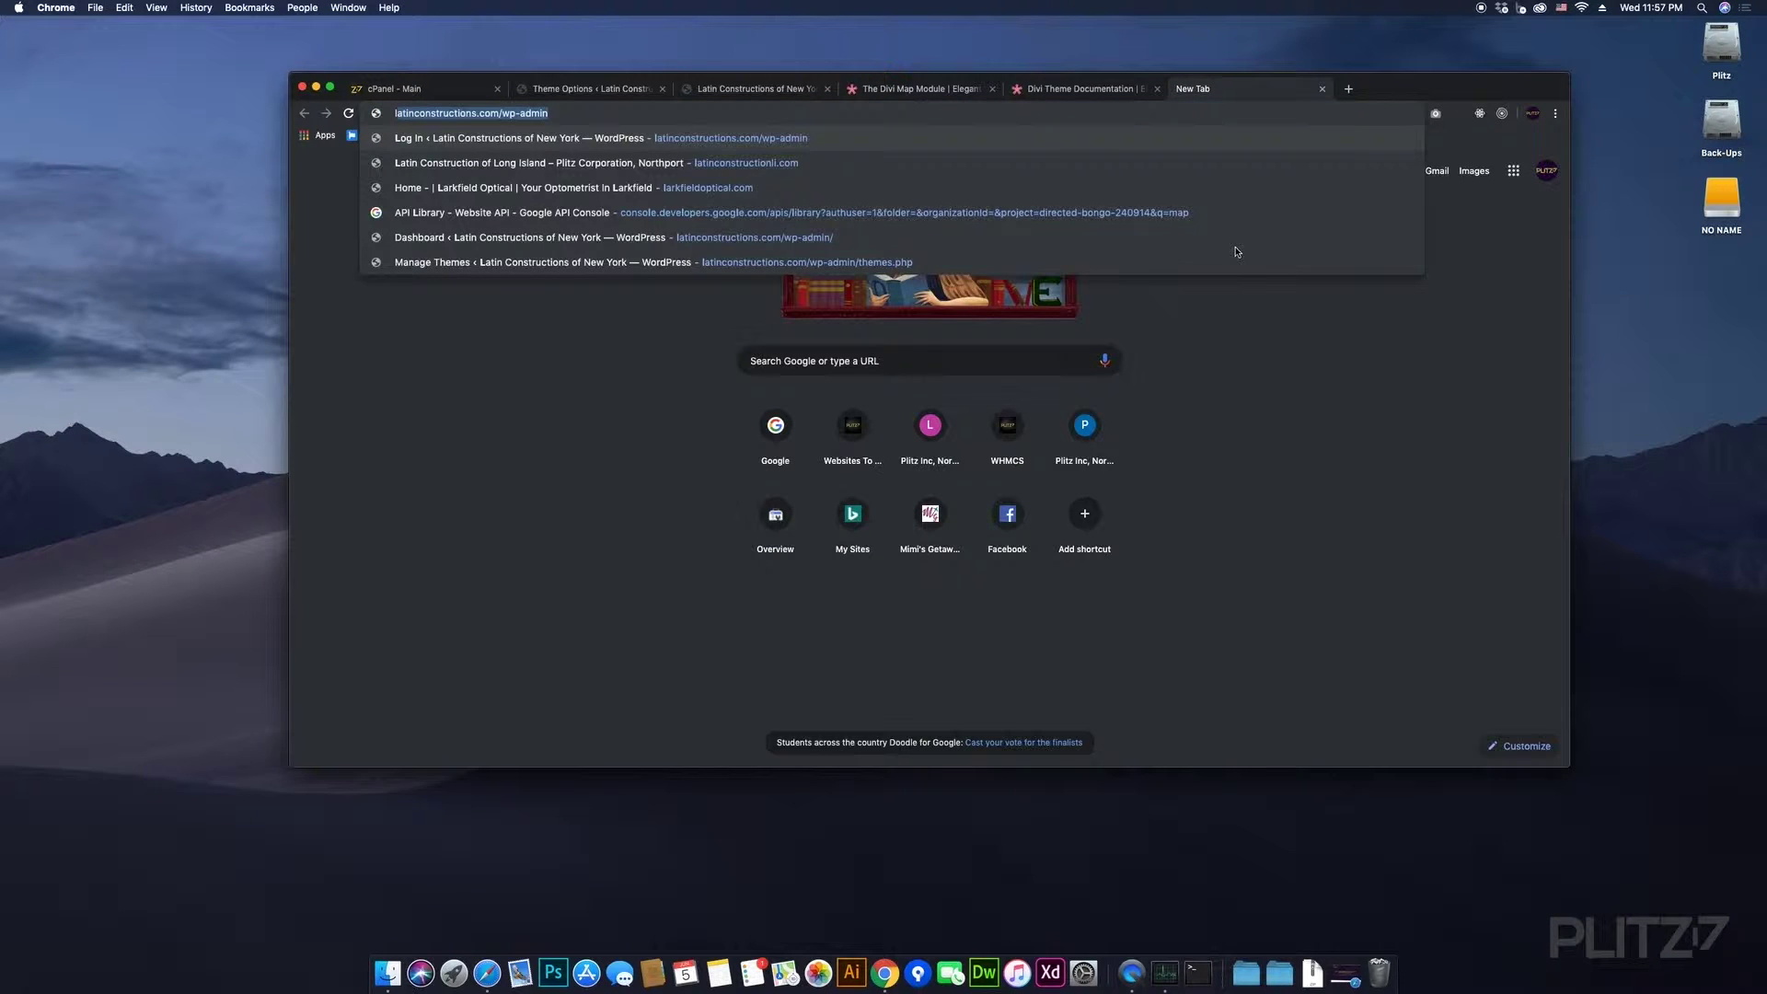
pyautogui.press('Right')
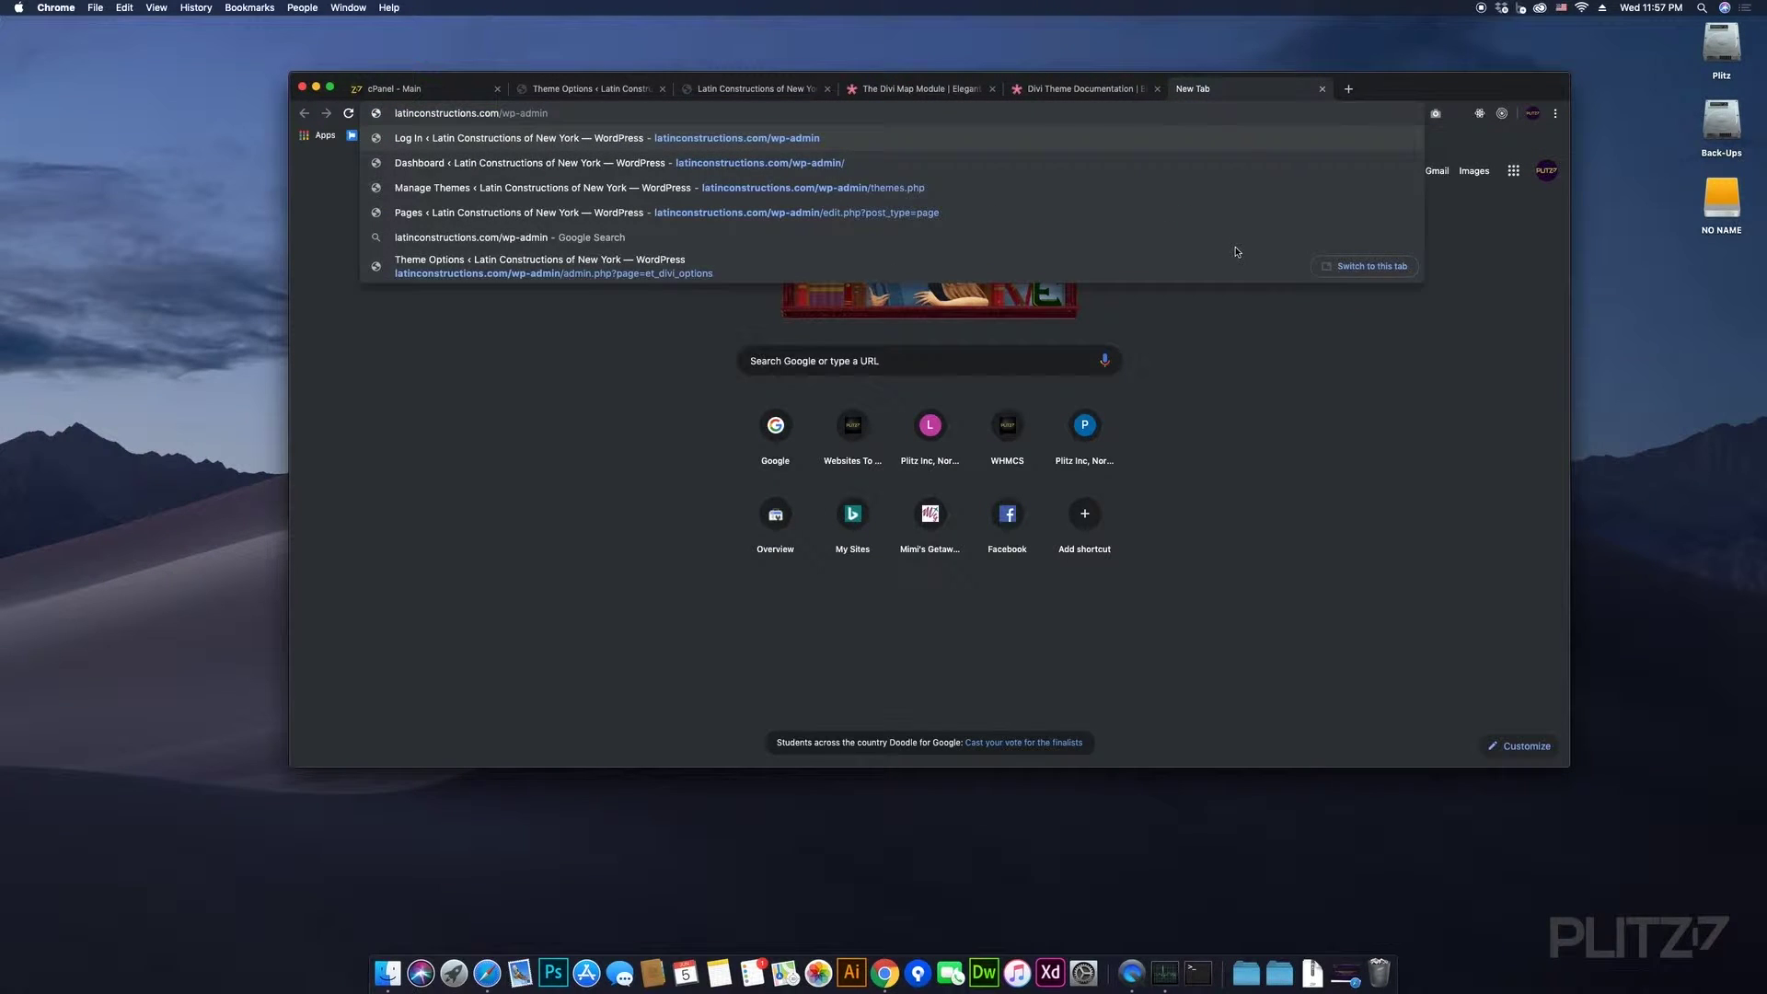
pyautogui.press('BackSpace')
pyautogui.press('BackSpace')
pyautogui.press('BackSpace')
pyautogui.press('BackSpace')
pyautogui.press('BackSpace')
pyautogui.press('BackSpace')
pyautogui.press('BackSpace')
pyautogui.press('BackSpace')
pyautogui.press('BackSpace')
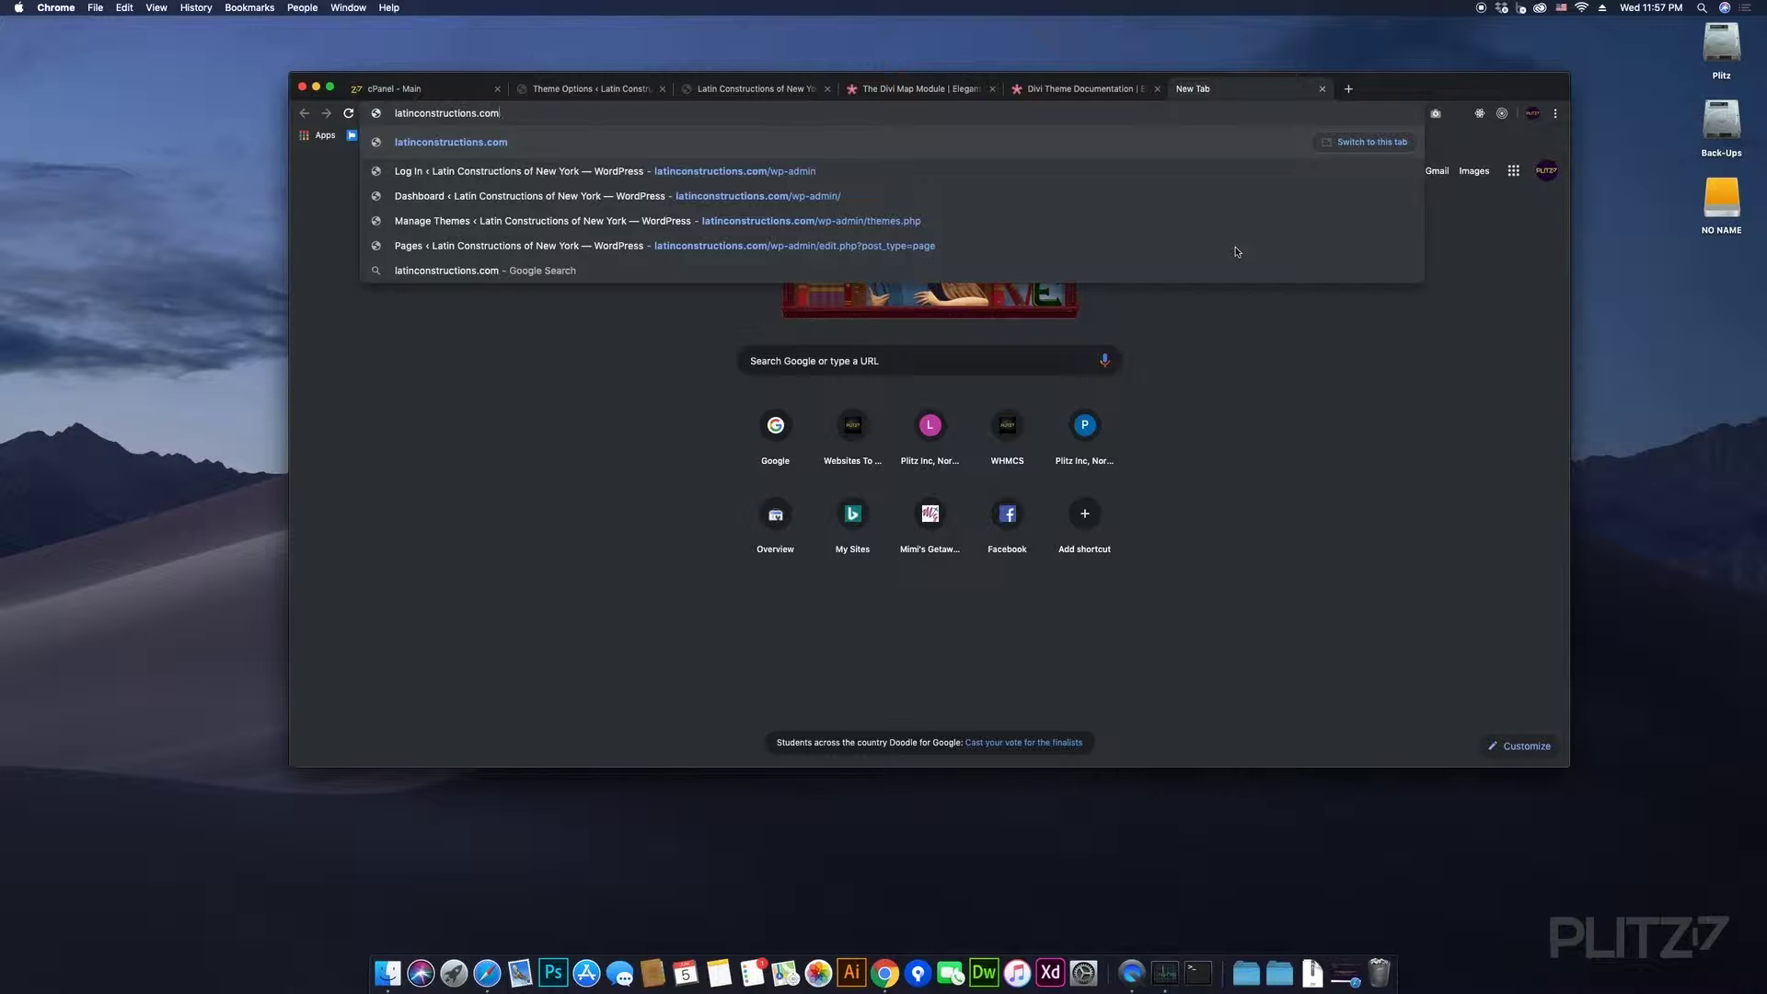
pyautogui.press('Left')
pyautogui.press('Left')
pyautogui.press('Left')
pyautogui.press('Left')
pyautogui.write('li')
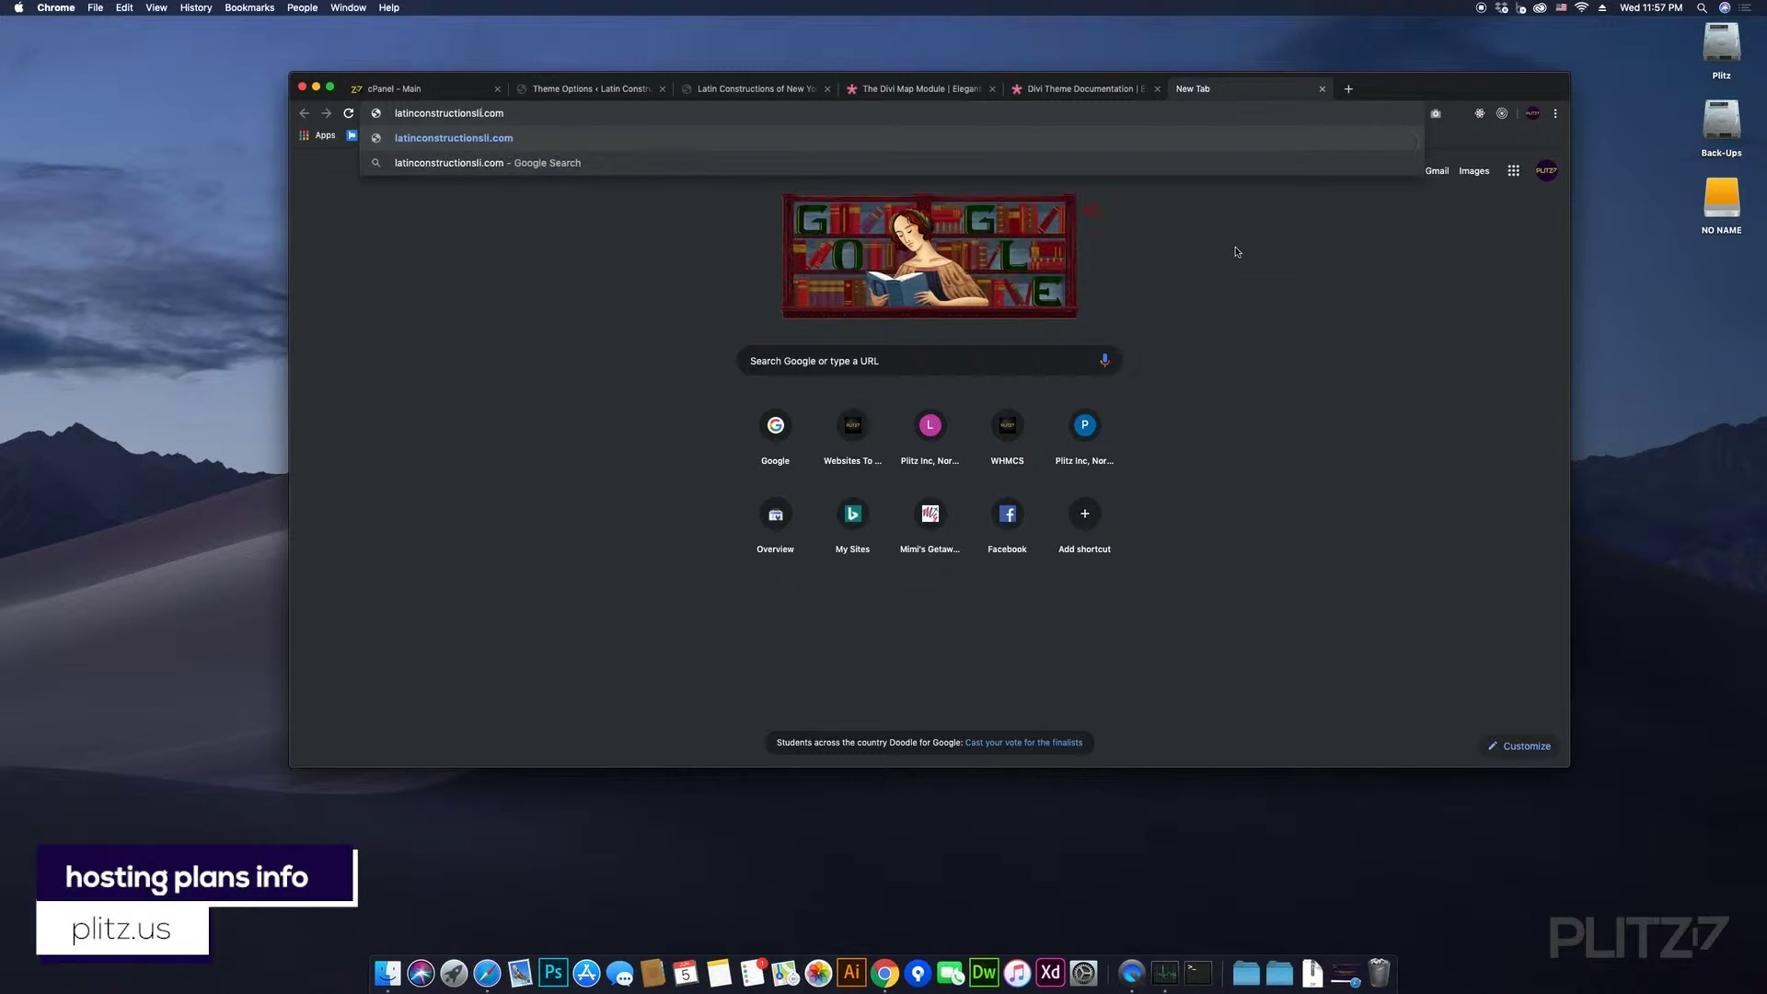
pyautogui.press('Return')
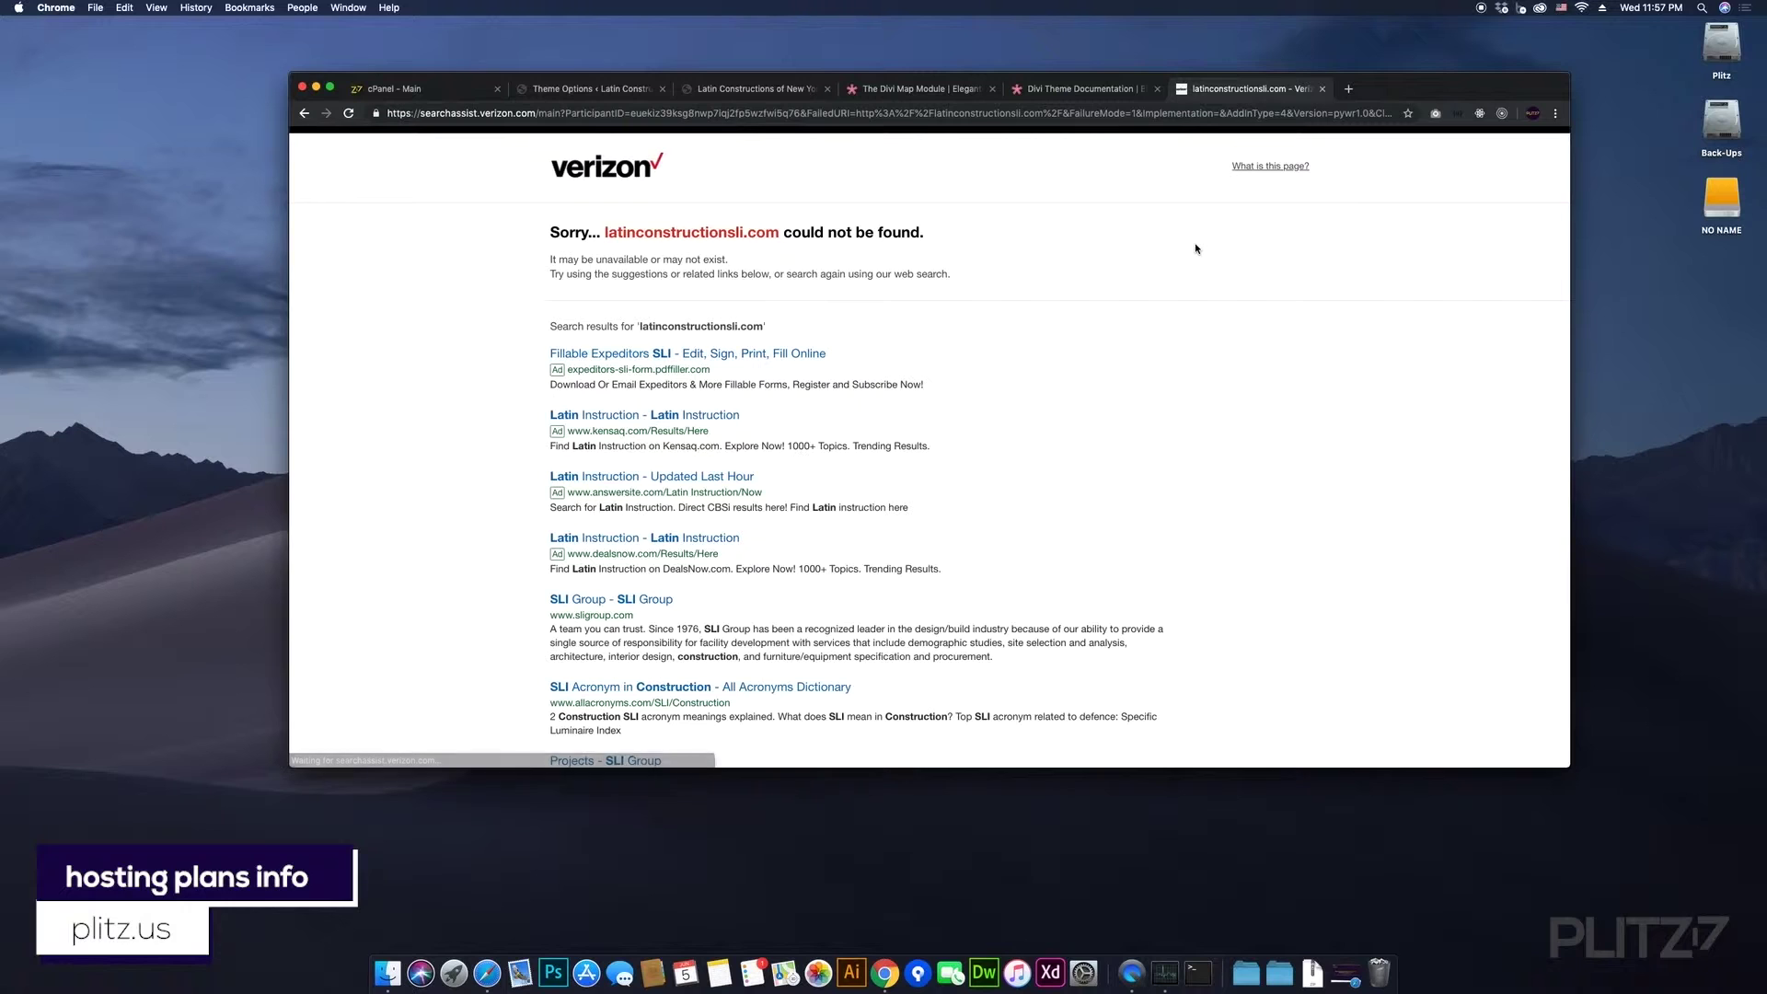
# - Load the latinconstructions.com home page in the current tab
pyautogui.click(630, 113)
pyautogui.write('la')
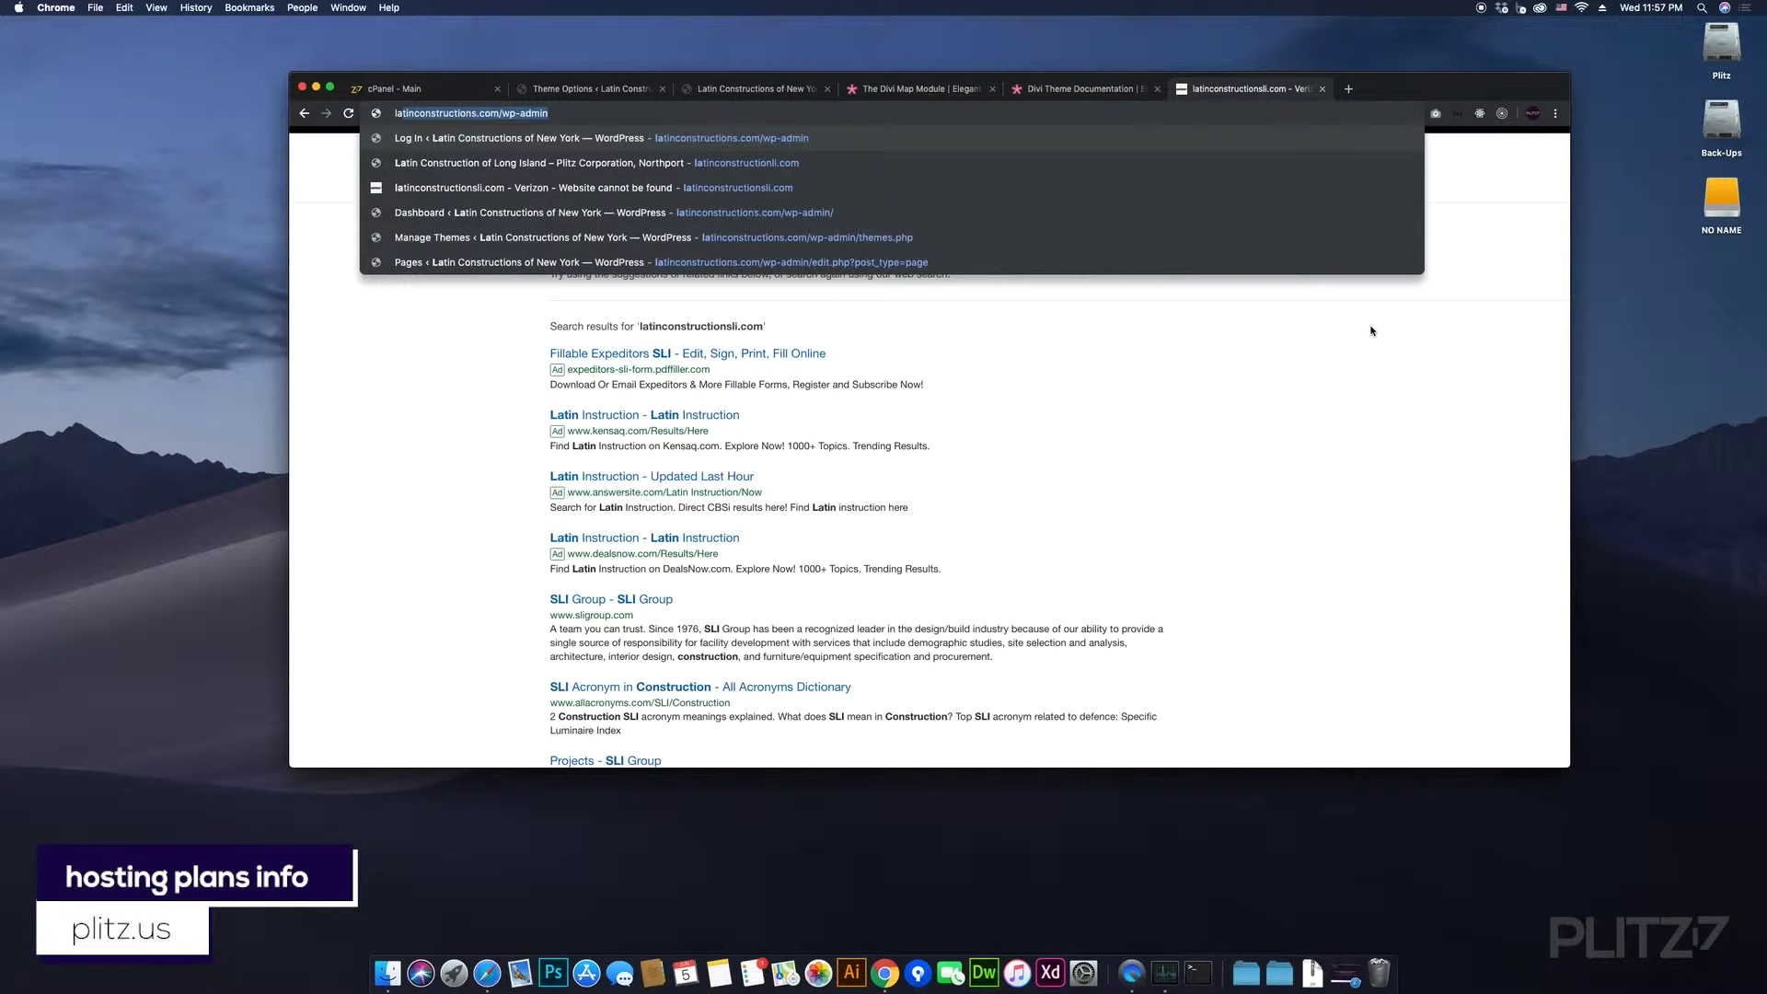
pyautogui.write('tinconstructions.com/')
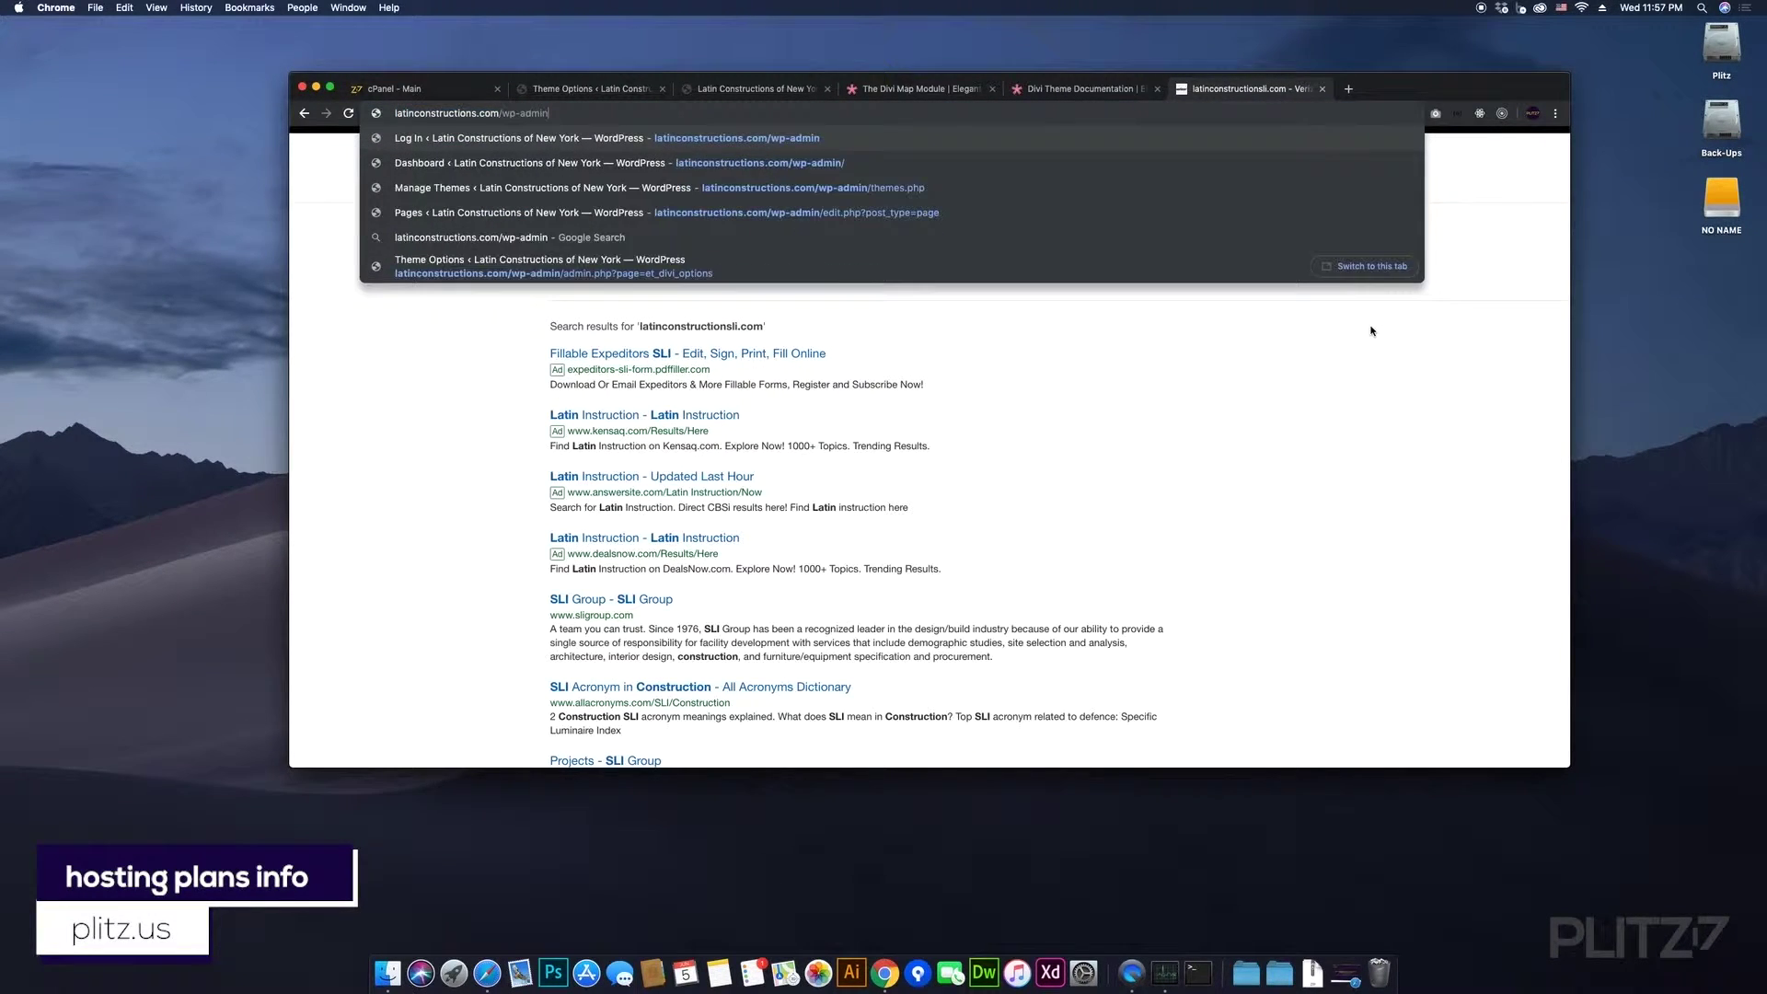
pyautogui.press('BackSpace')
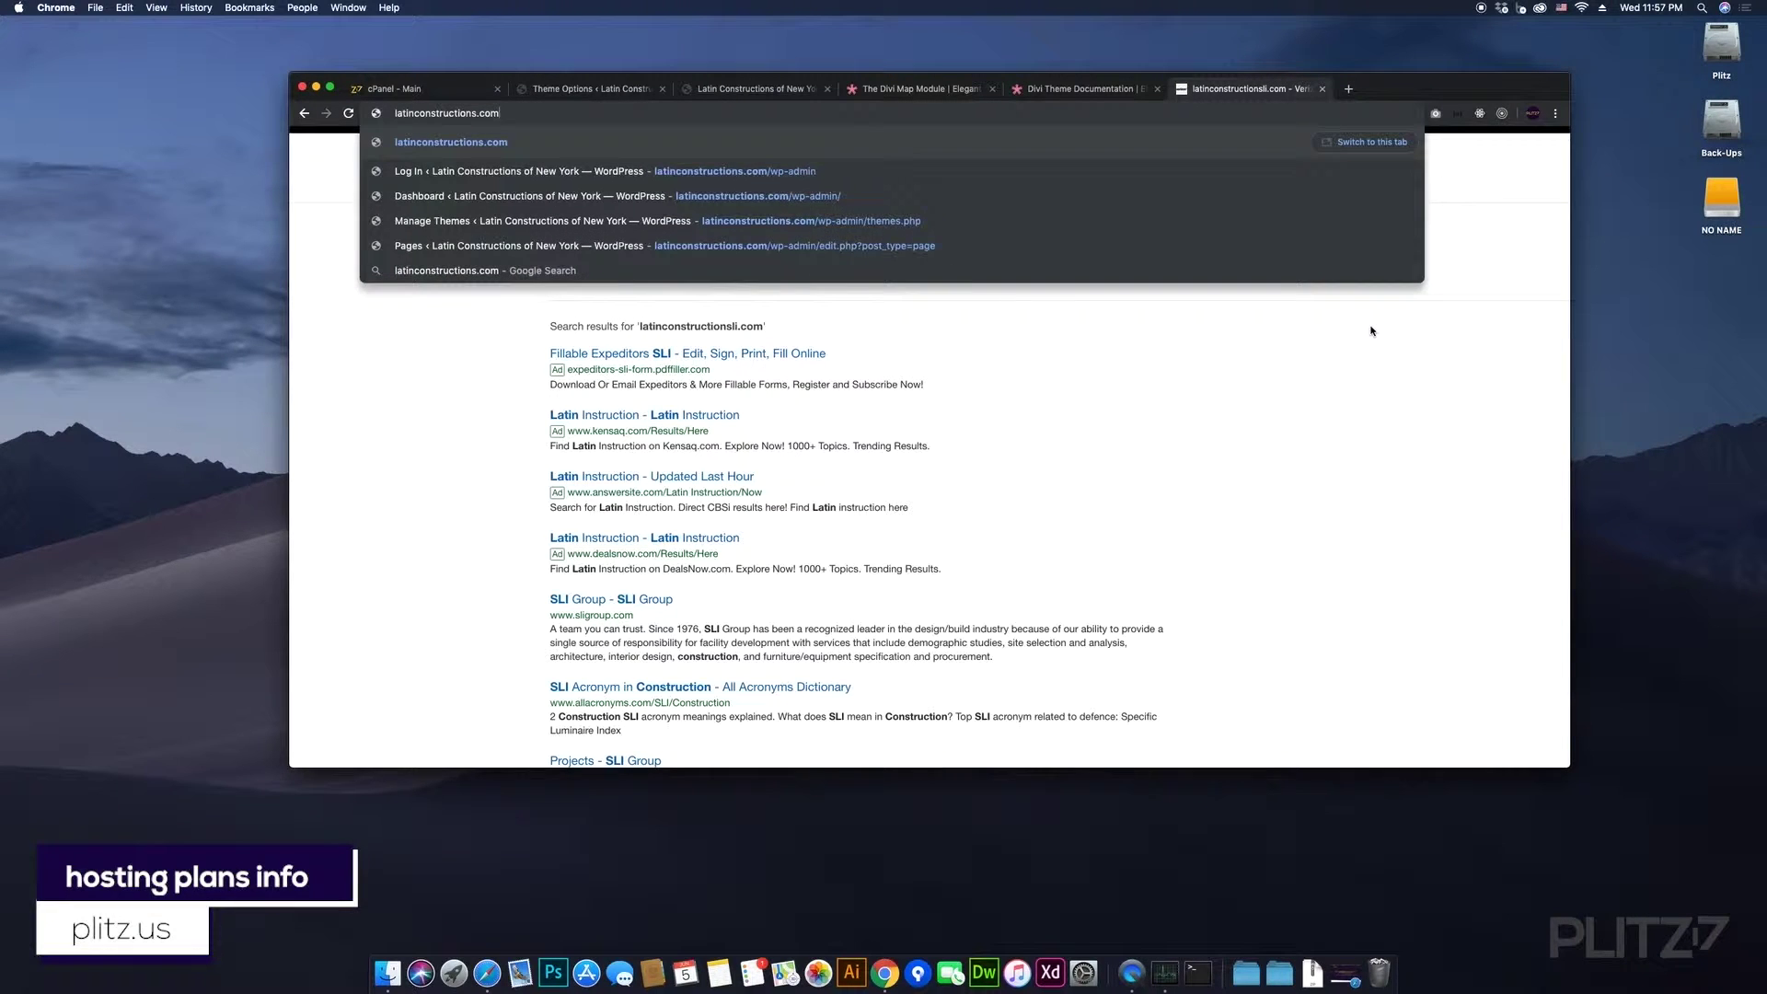
pyautogui.press('Return')
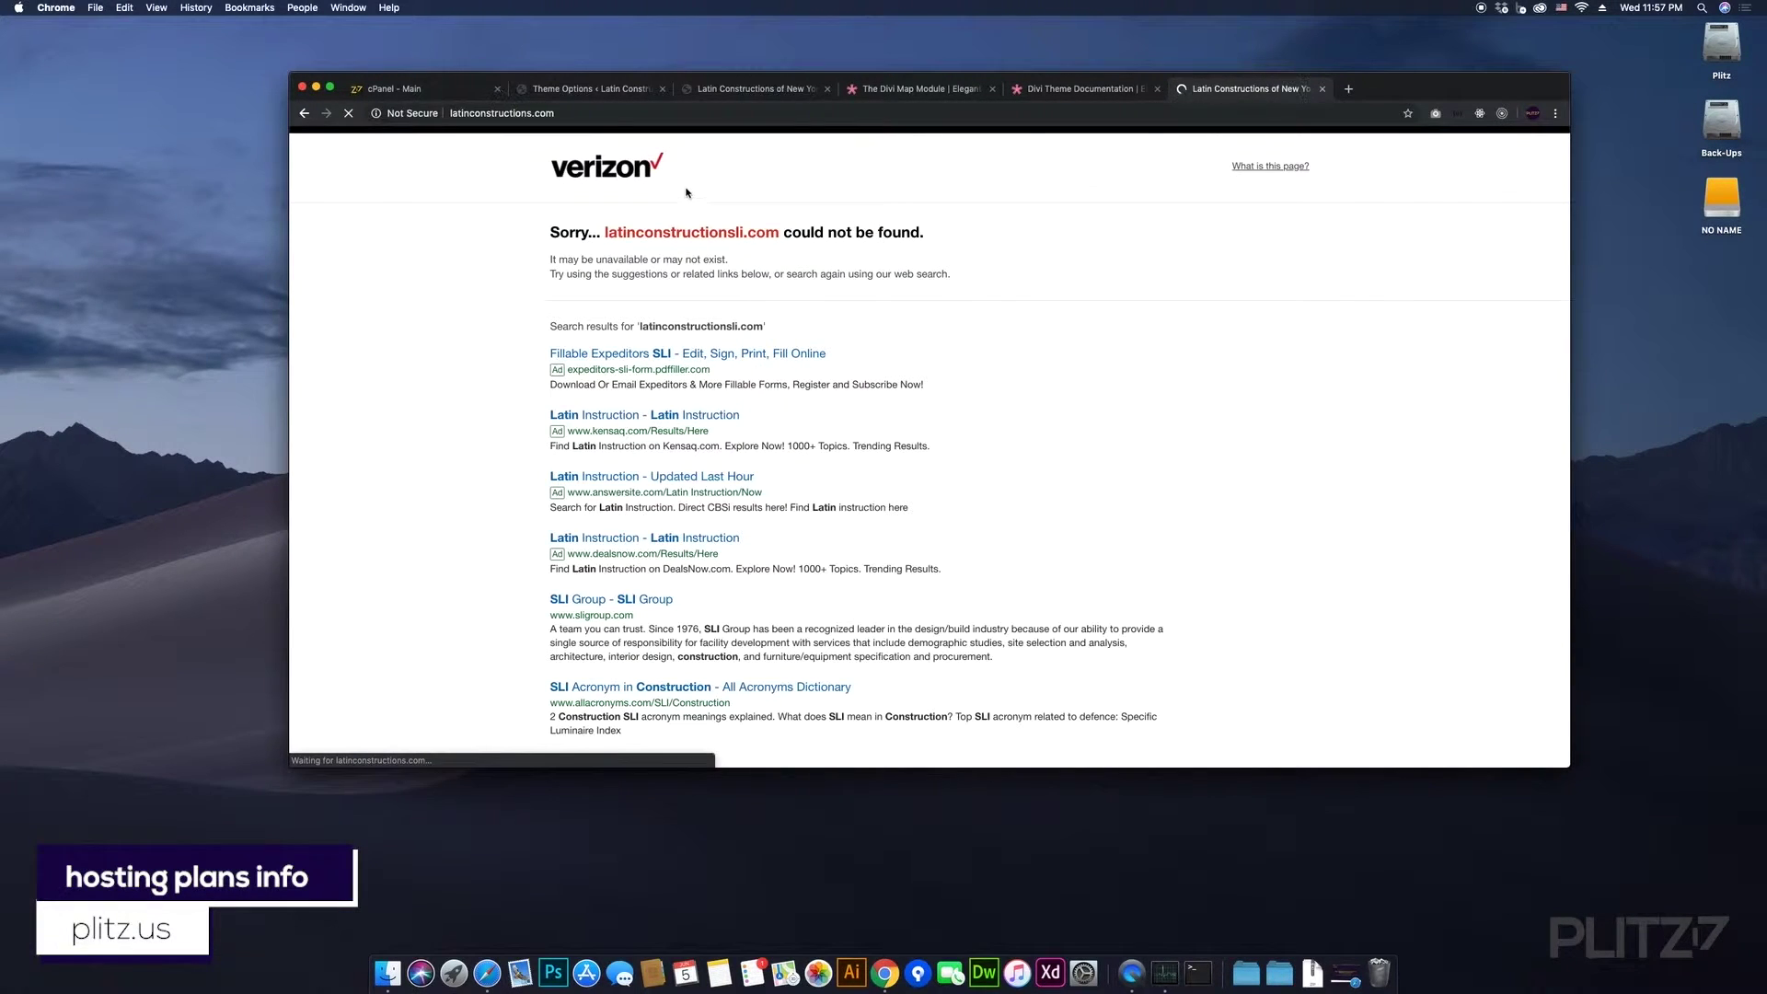
# - Load latinconstructionli.com instead and look over its default WordPress home page
pyautogui.click(537, 112)
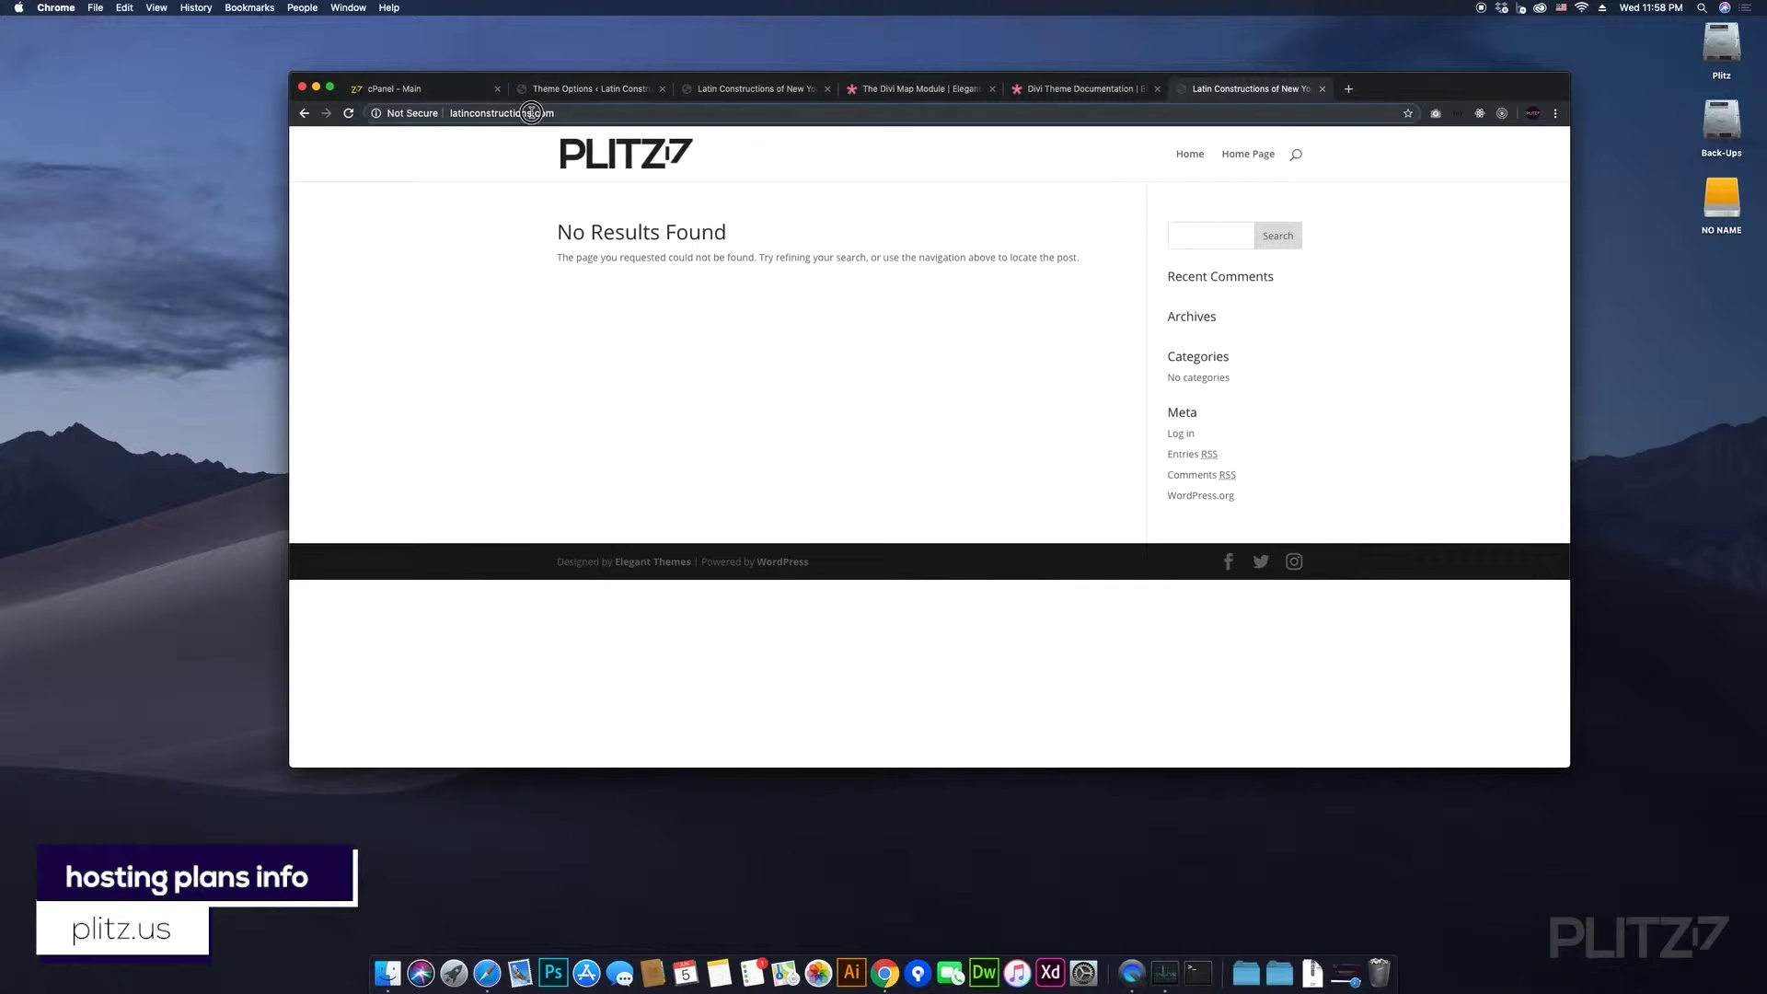
pyautogui.click(763, 147)
pyautogui.write('li')
pyautogui.press('Return')
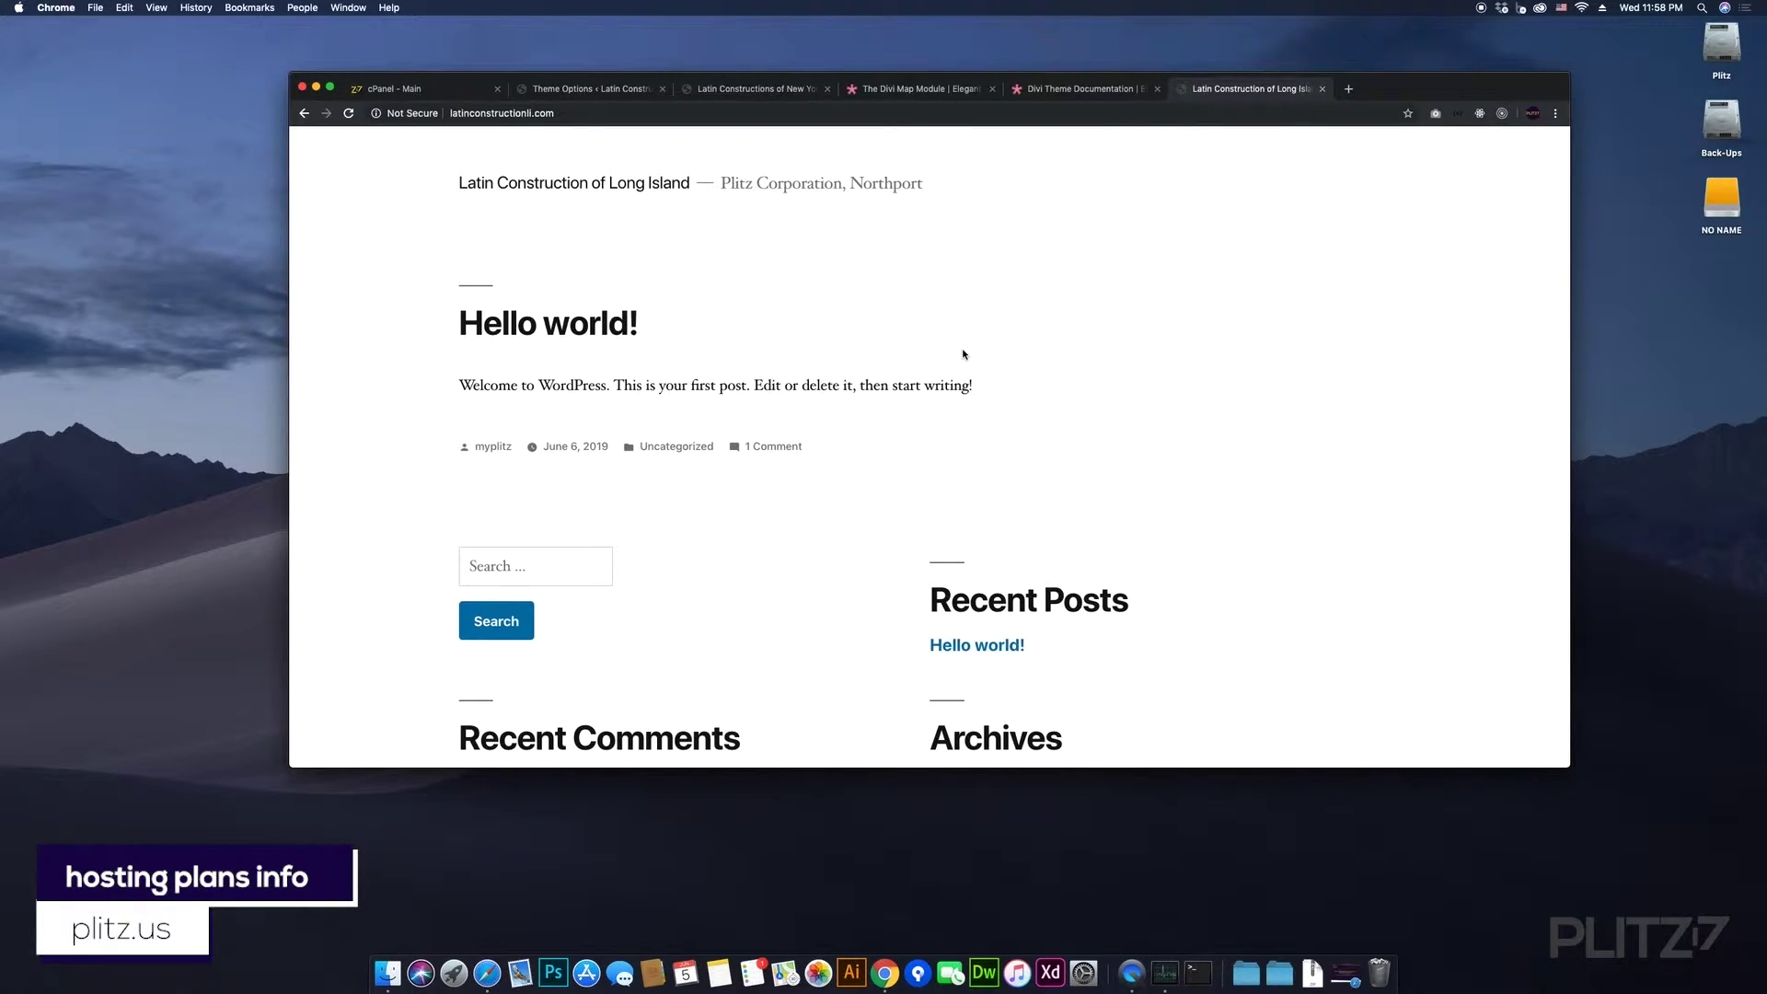
pyautogui.scroll(-5, 964, 354)
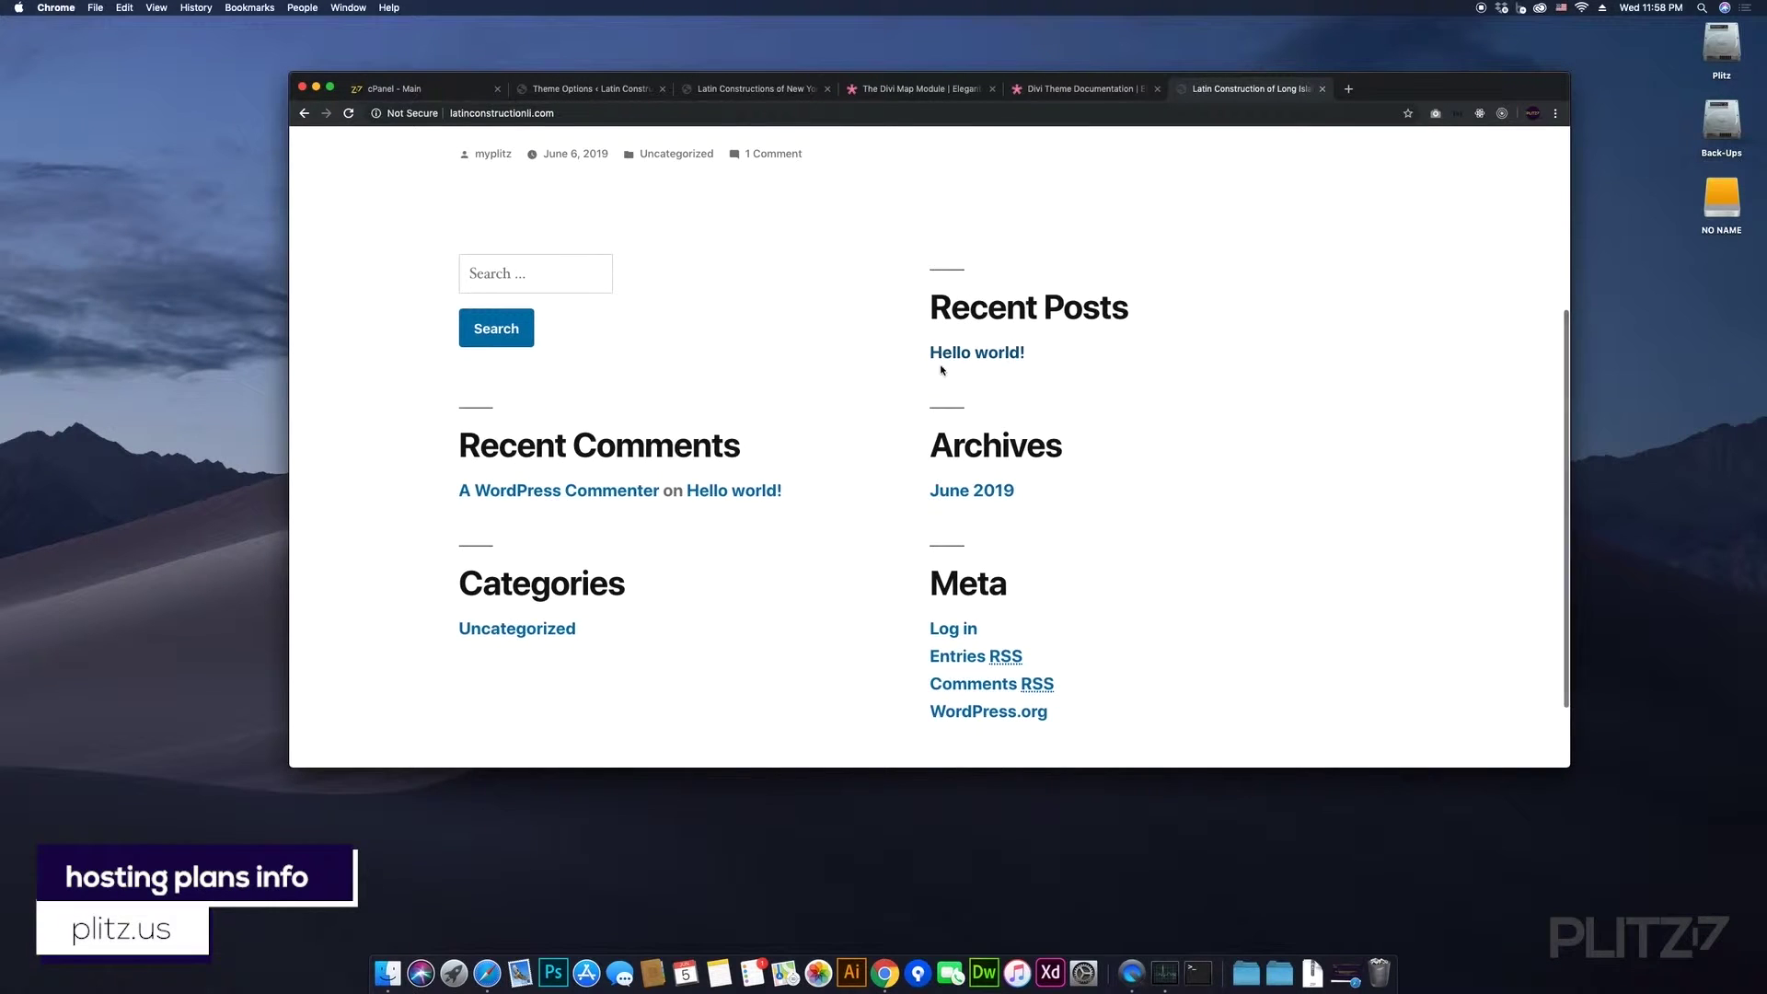
pyautogui.scroll(-3, 921, 348)
pyautogui.scroll(6, 911, 322)
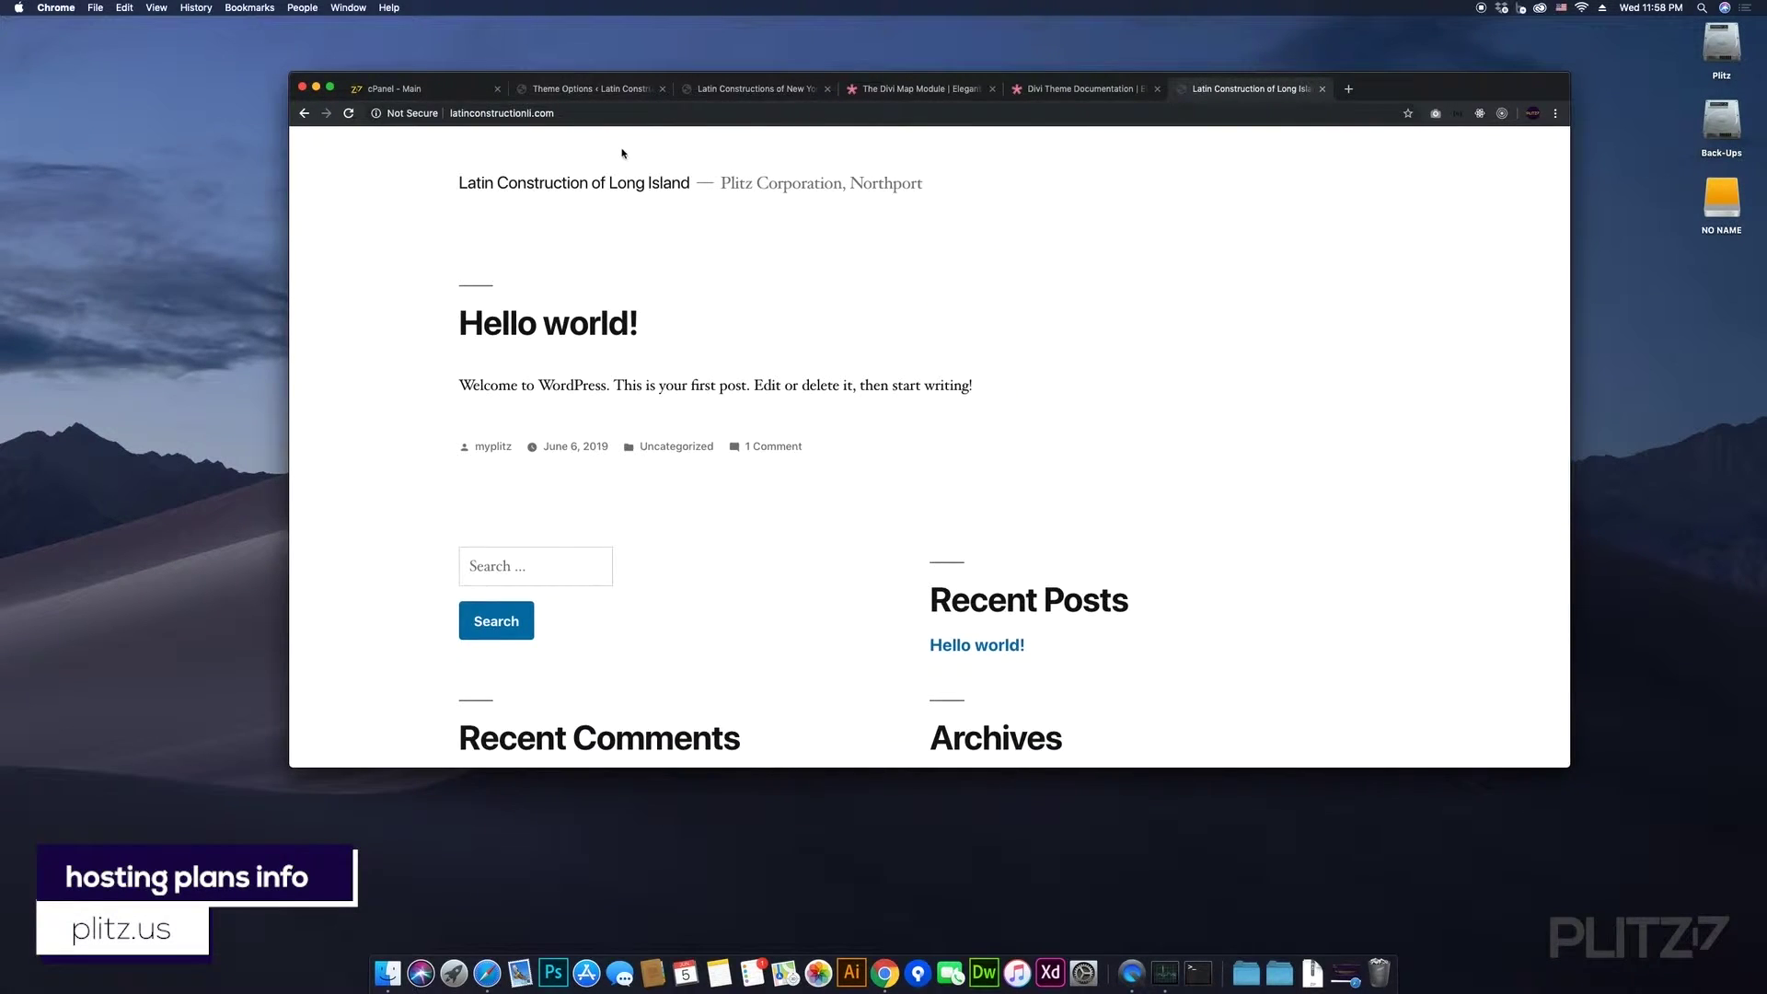
# - Open the WordPress admin dashboard at latinconstructionli.com/wp-admin
pyautogui.click(668, 112)
pyautogui.click(669, 113)
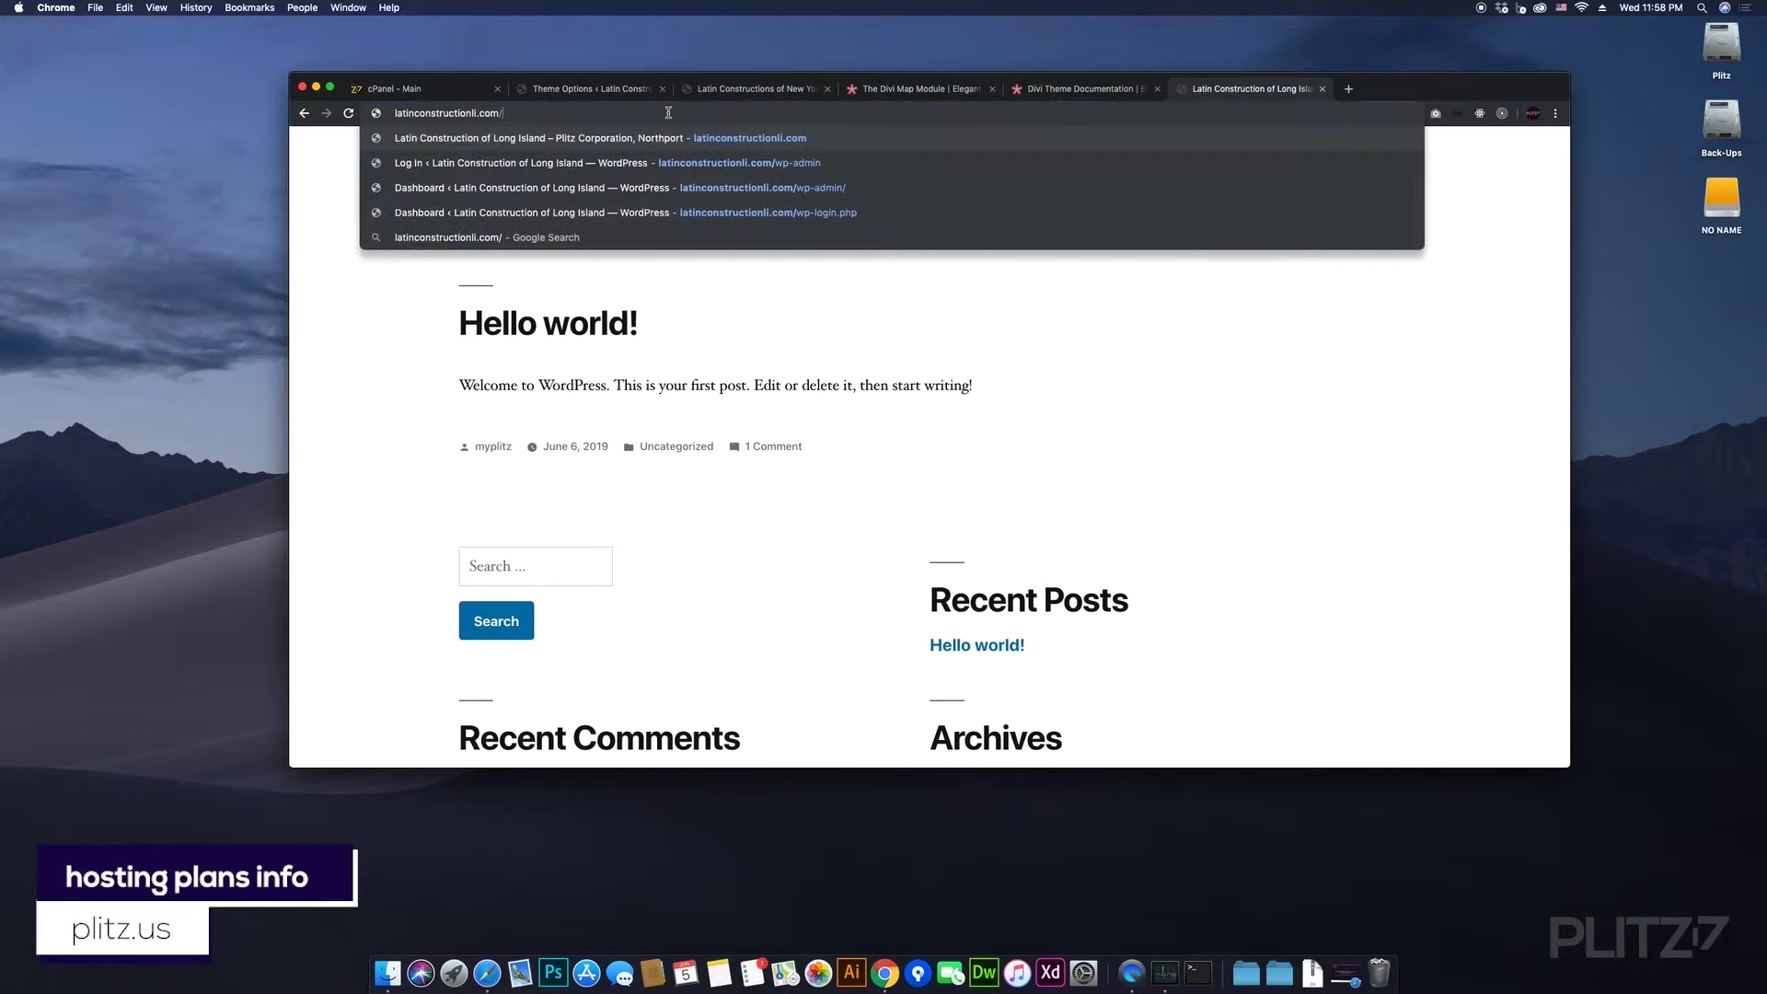
pyautogui.write('wp-admin')
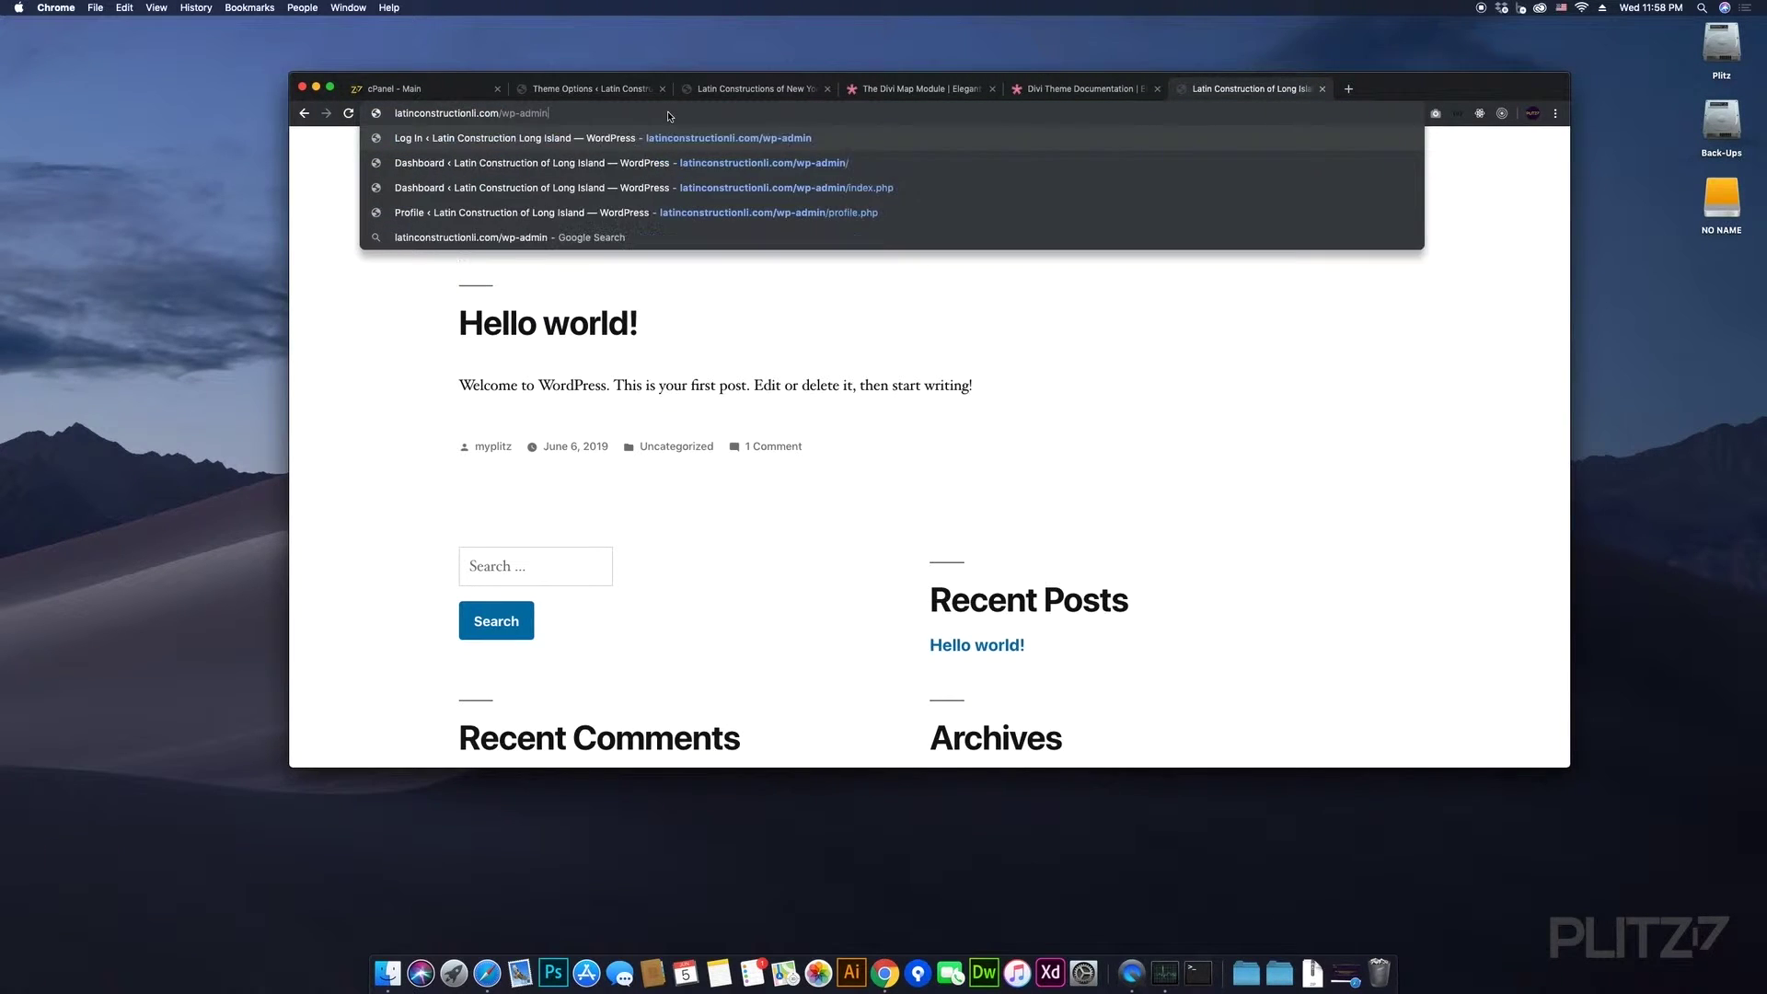
pyautogui.press('Return')
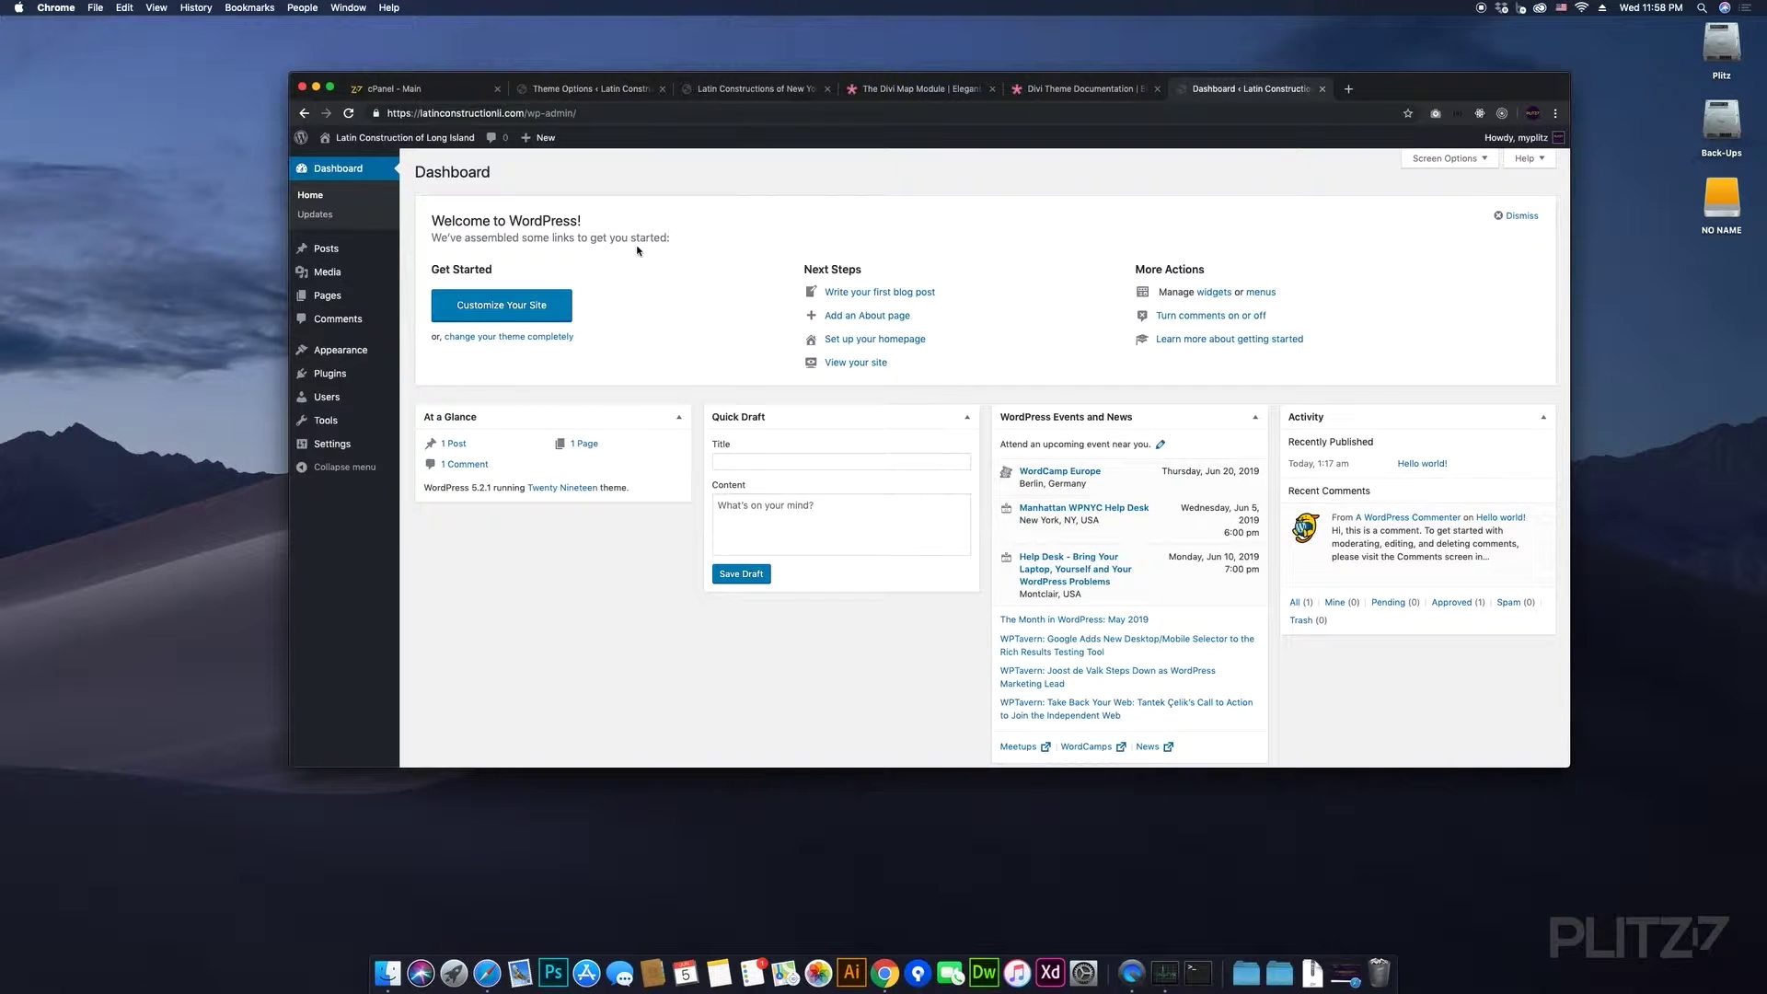
# - Review the site's General Settings, from site title to week start, and return to the dashboard
pyautogui.click(343, 446)
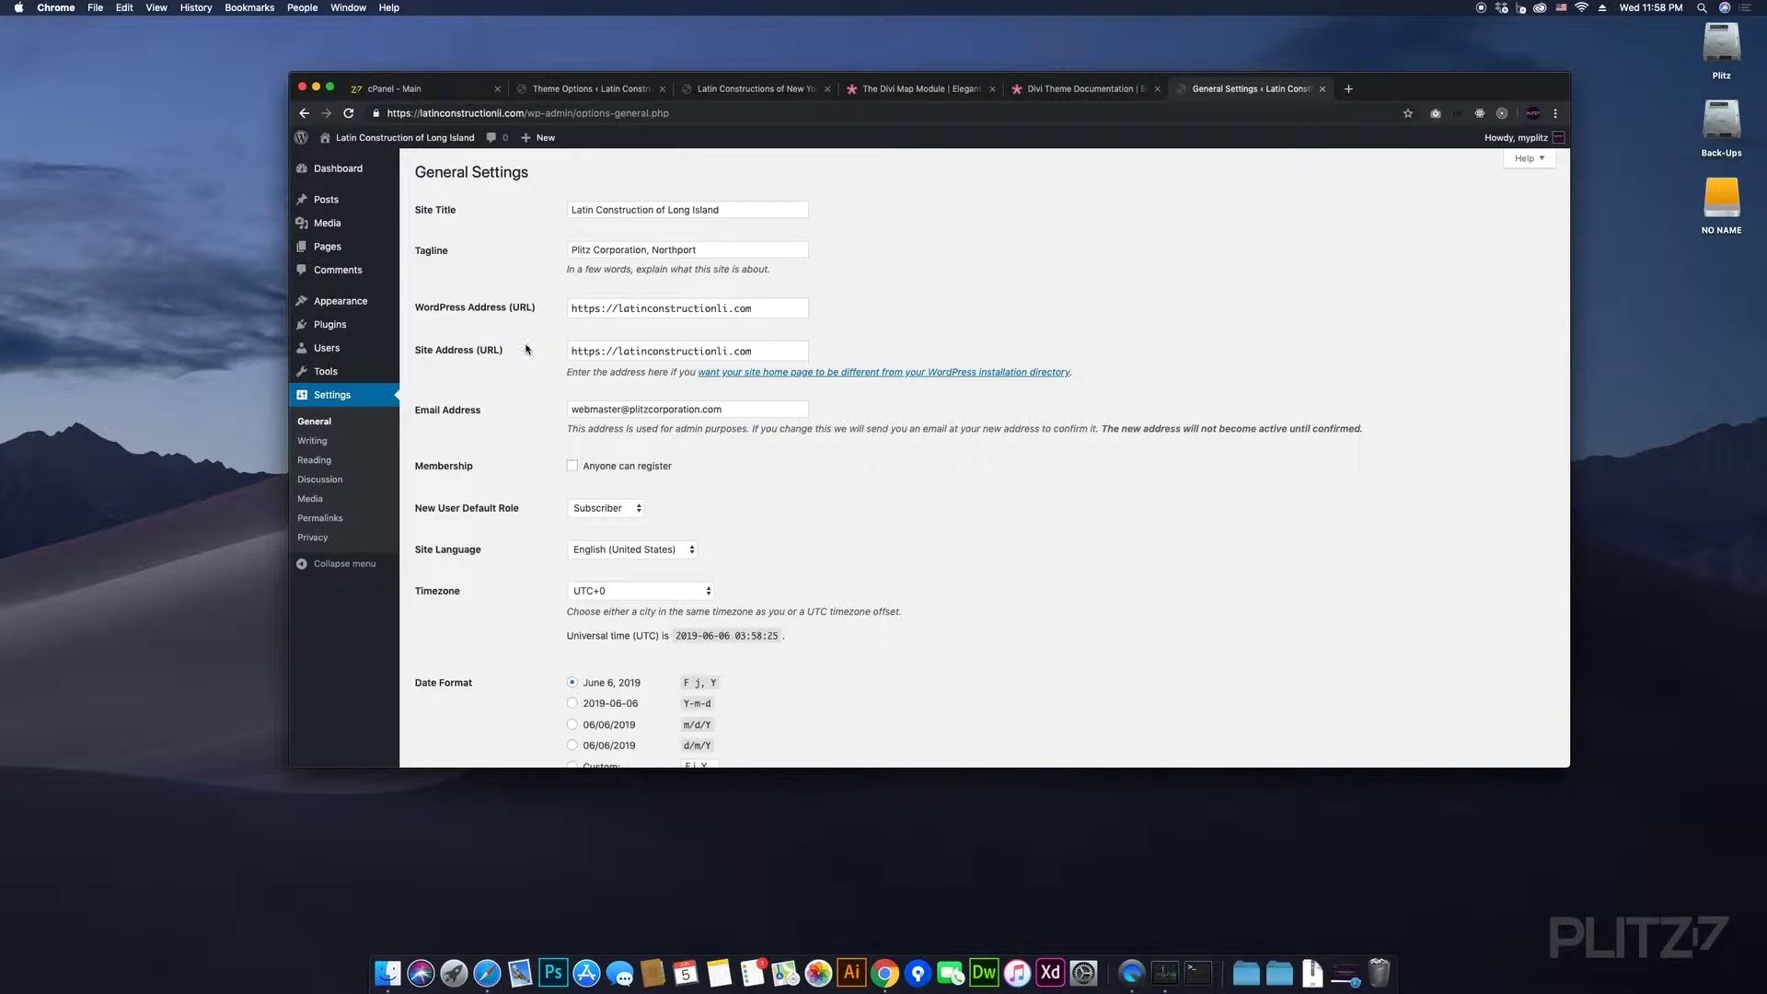
pyautogui.scroll(-5, 497, 387)
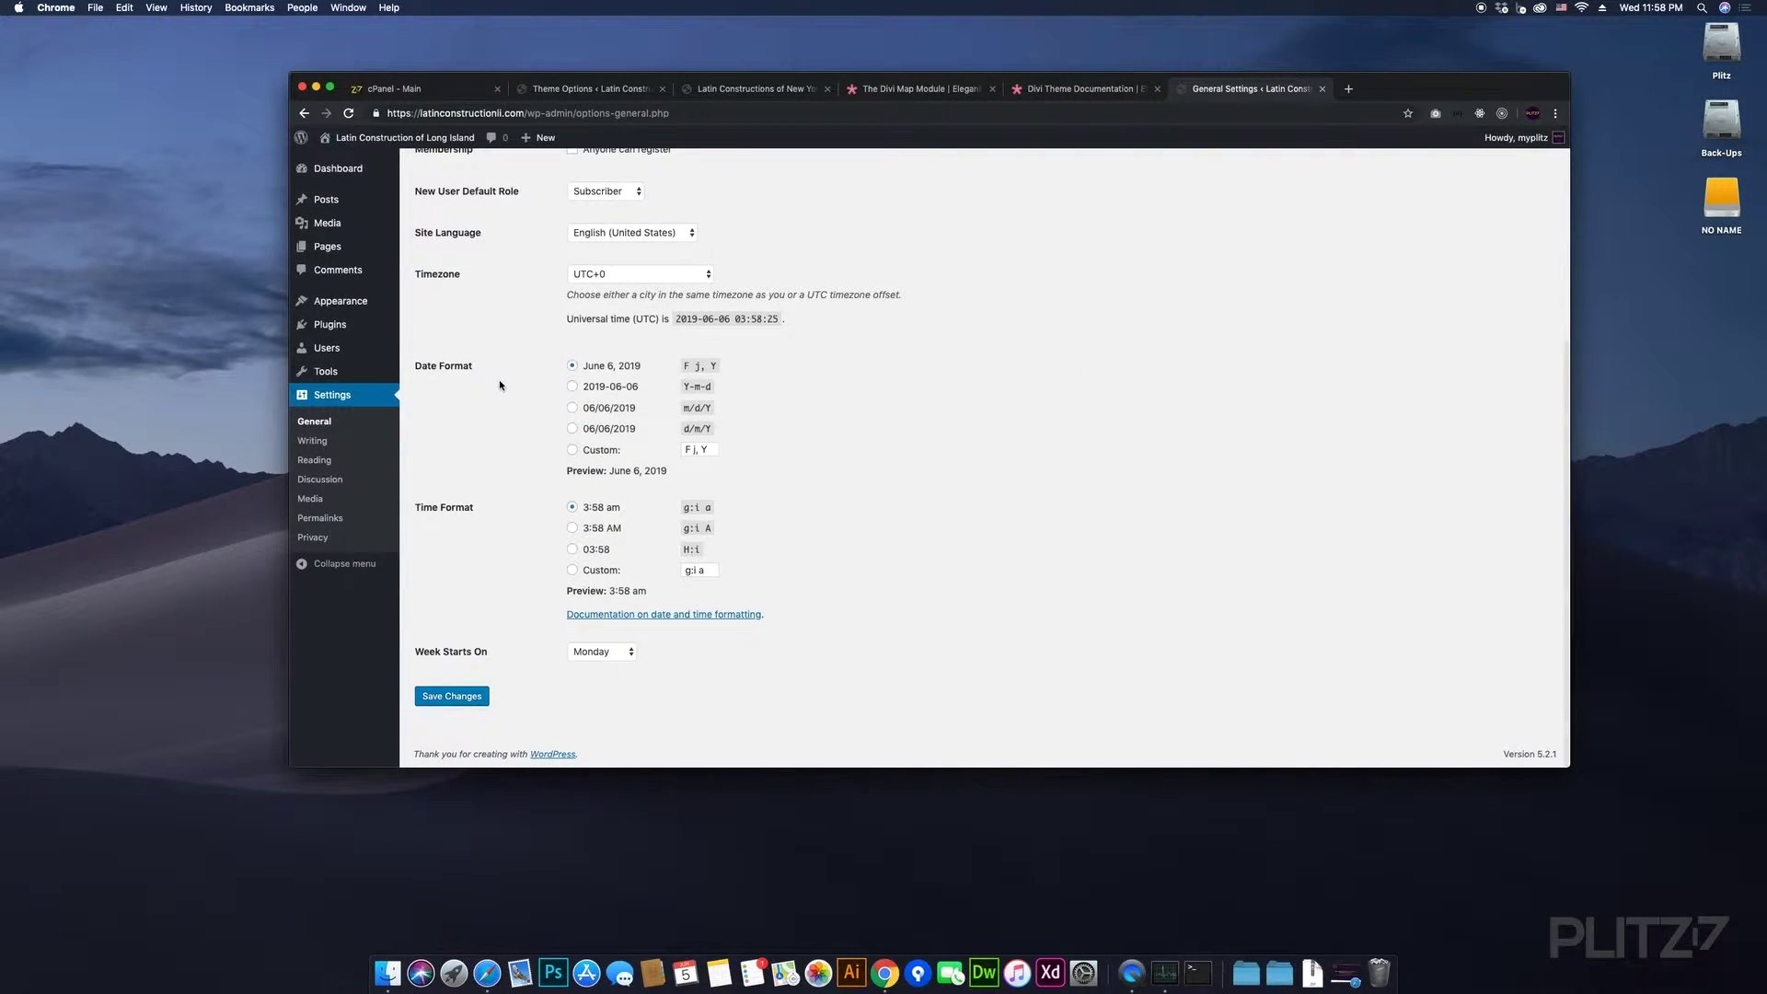
pyautogui.scroll(5, 500, 385)
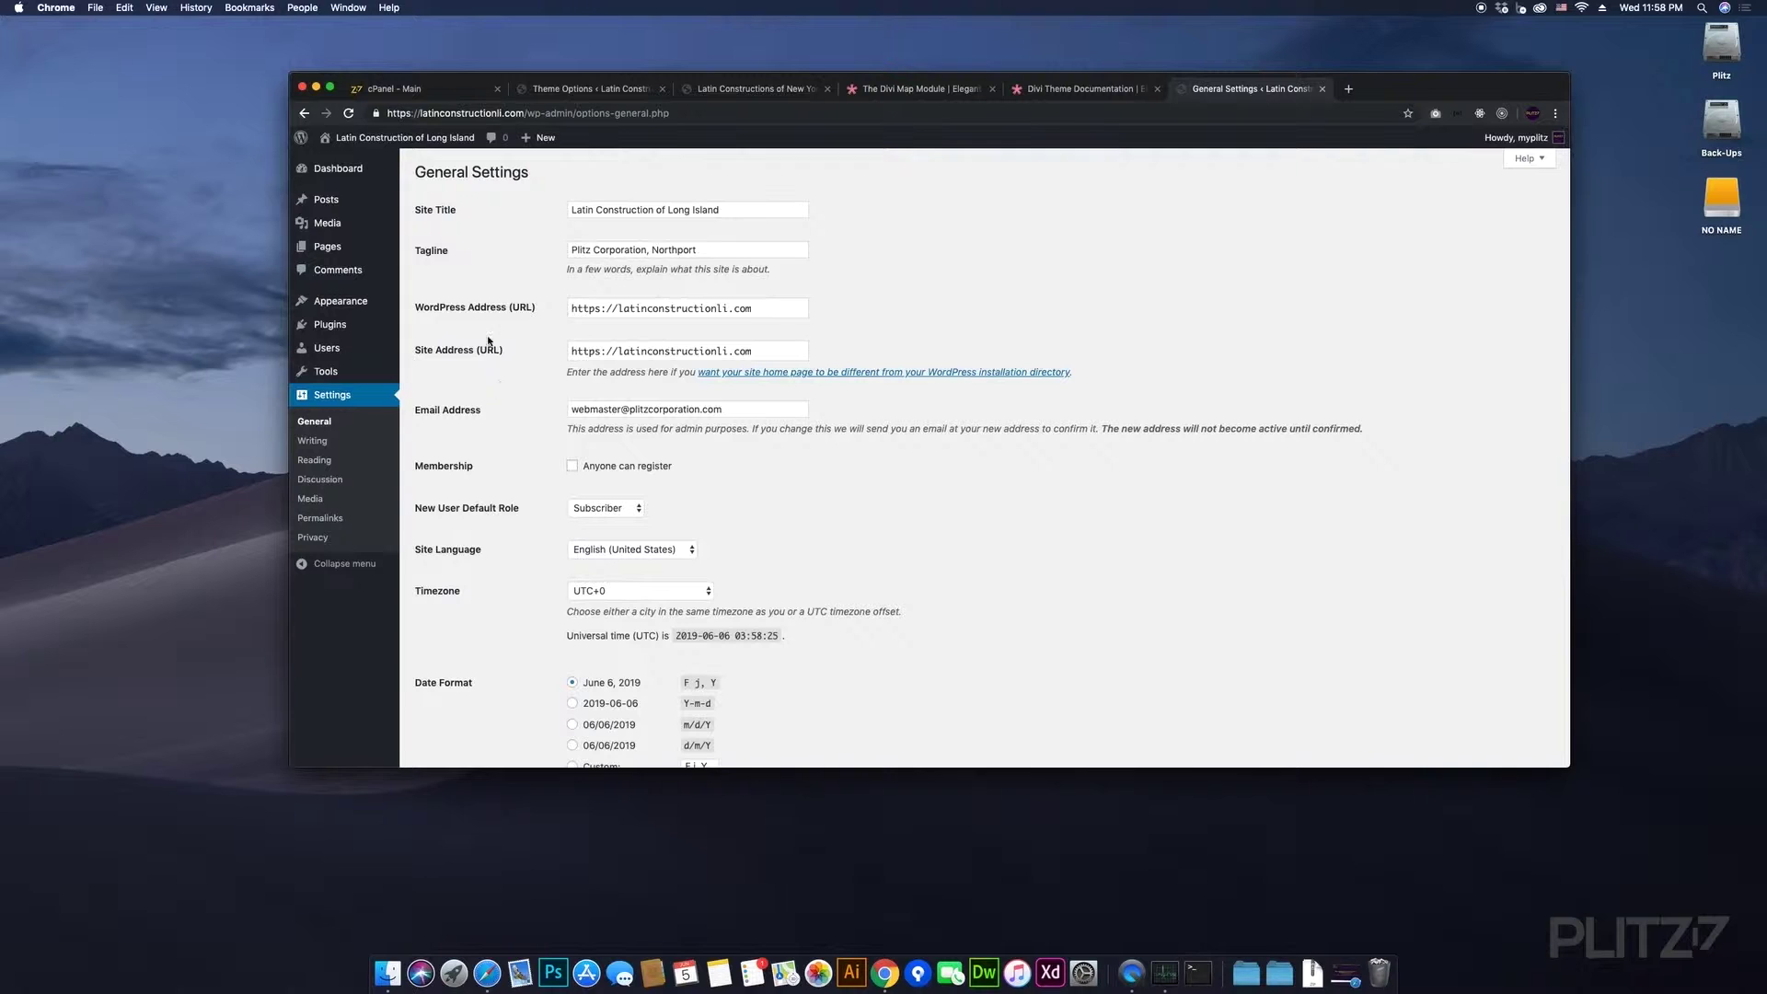
pyautogui.click(353, 168)
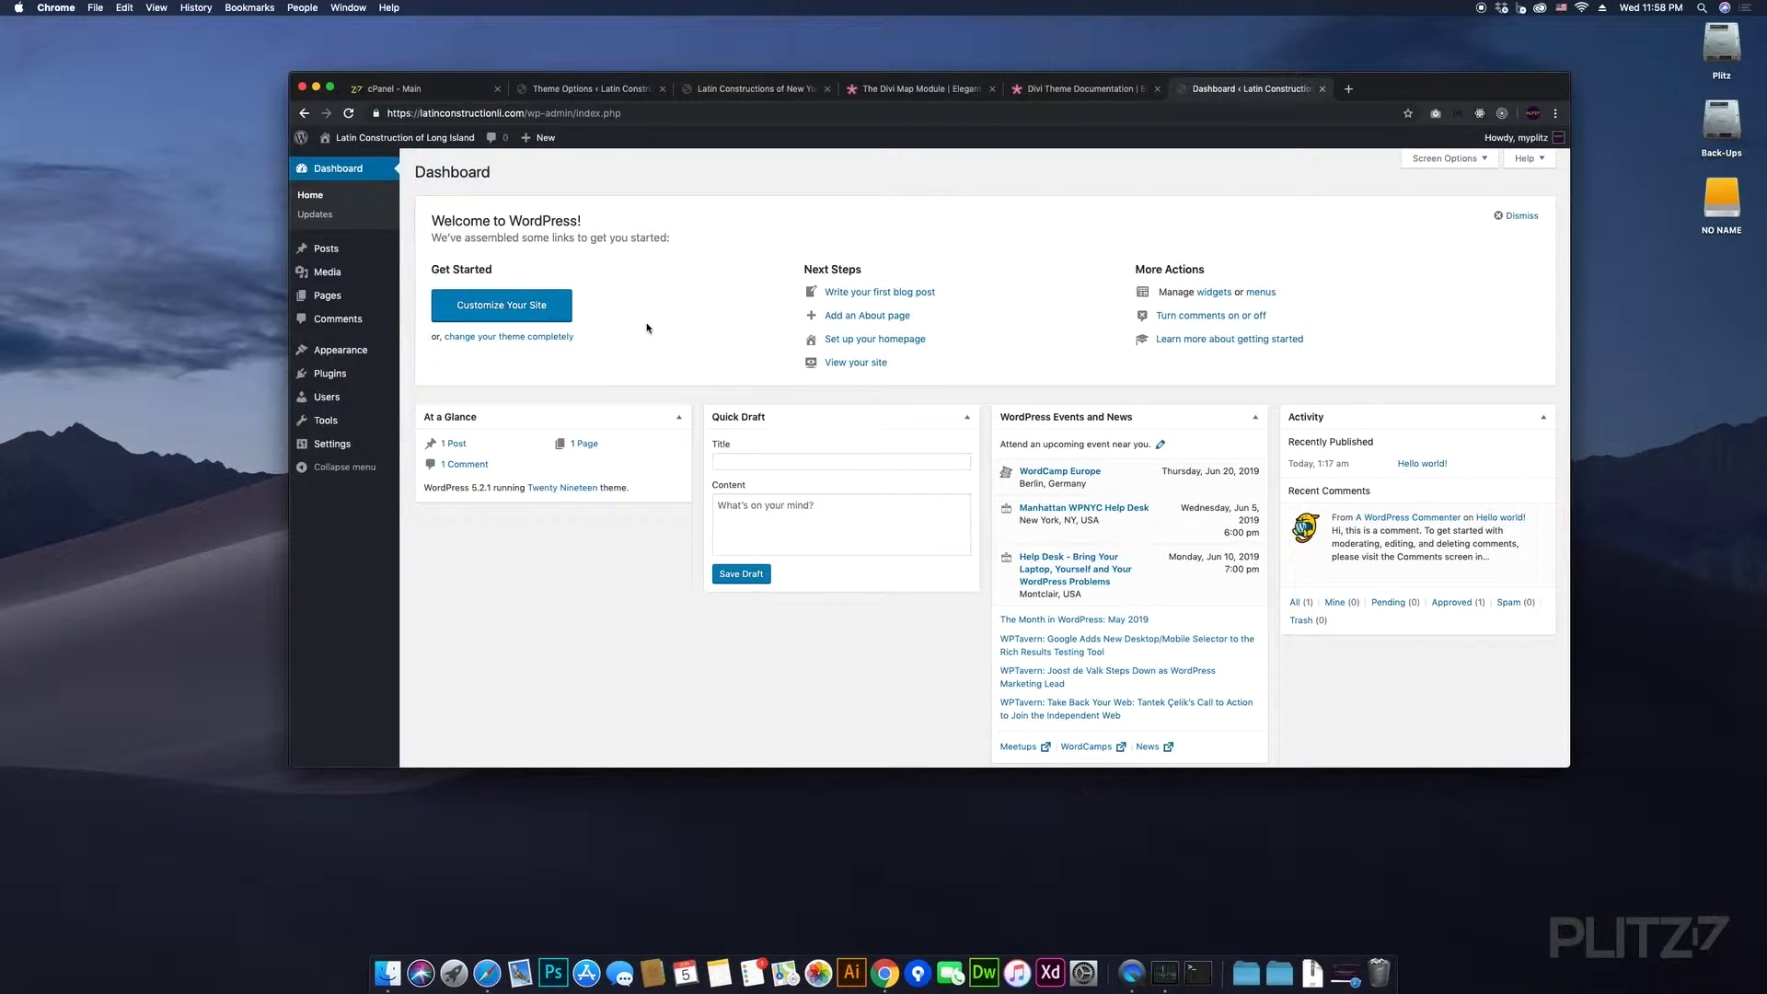
# - Move the "Hello world!" post to the trash and empty the posts trash to delete it permanently
pyautogui.moveTo(359, 249)
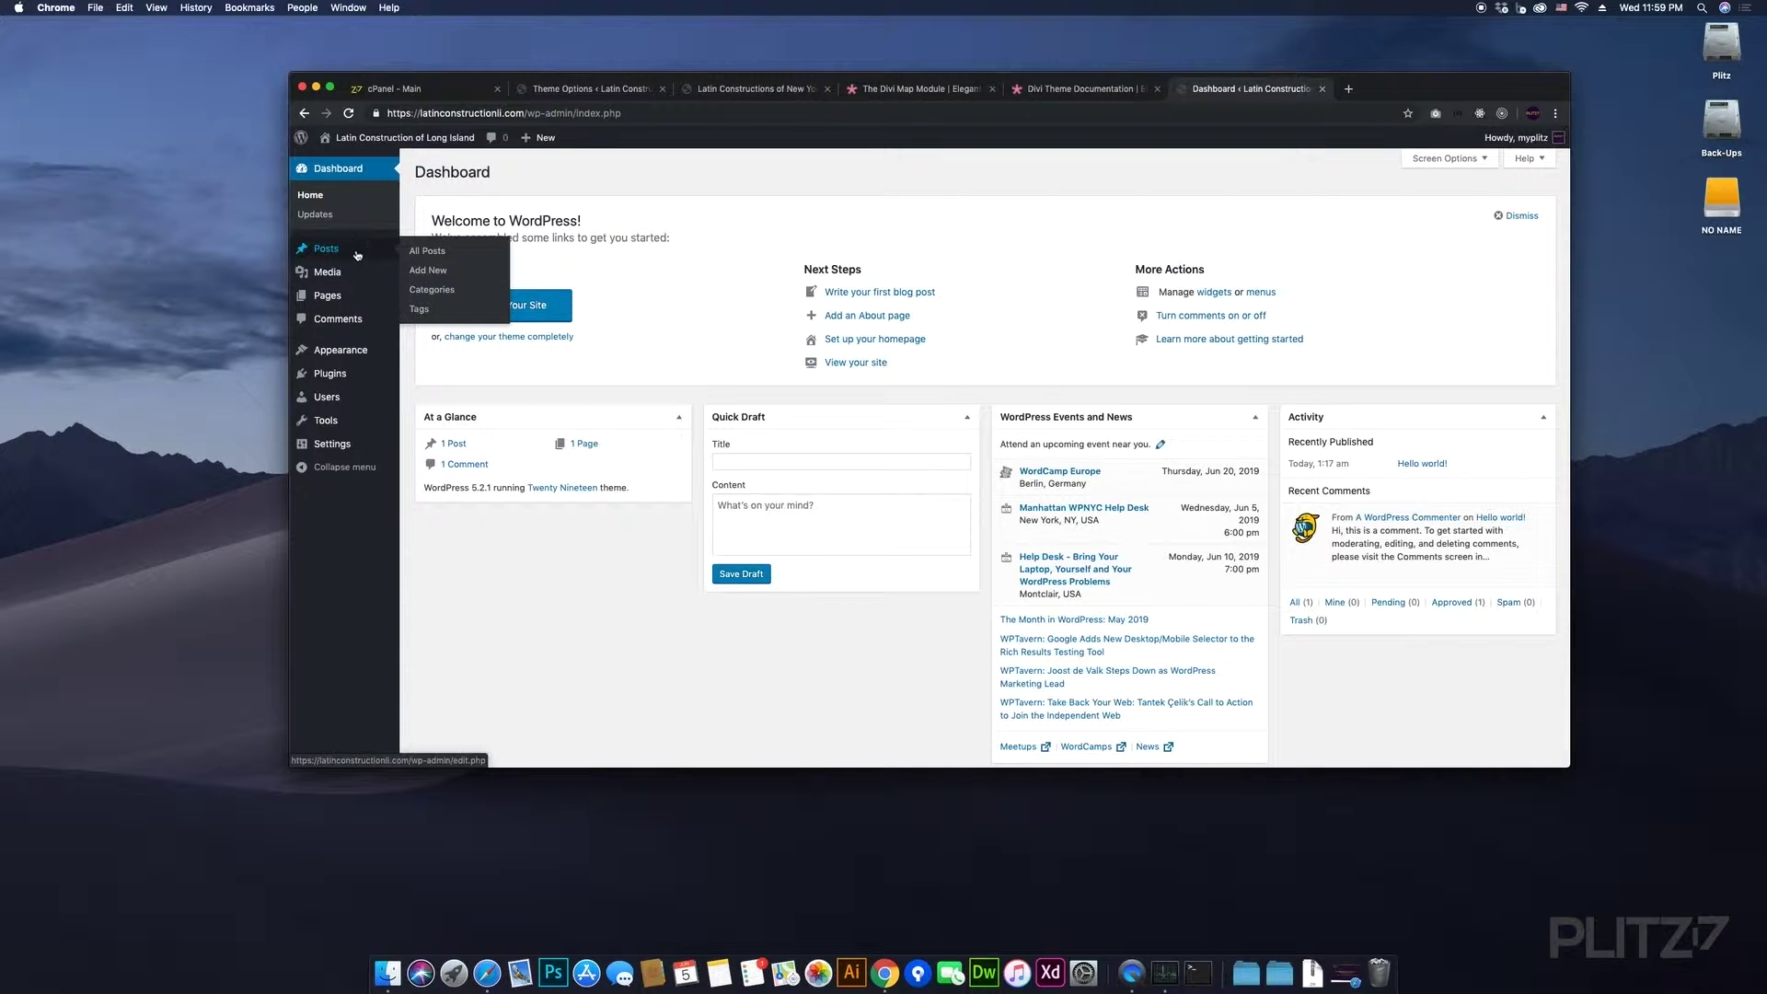
pyautogui.click(362, 249)
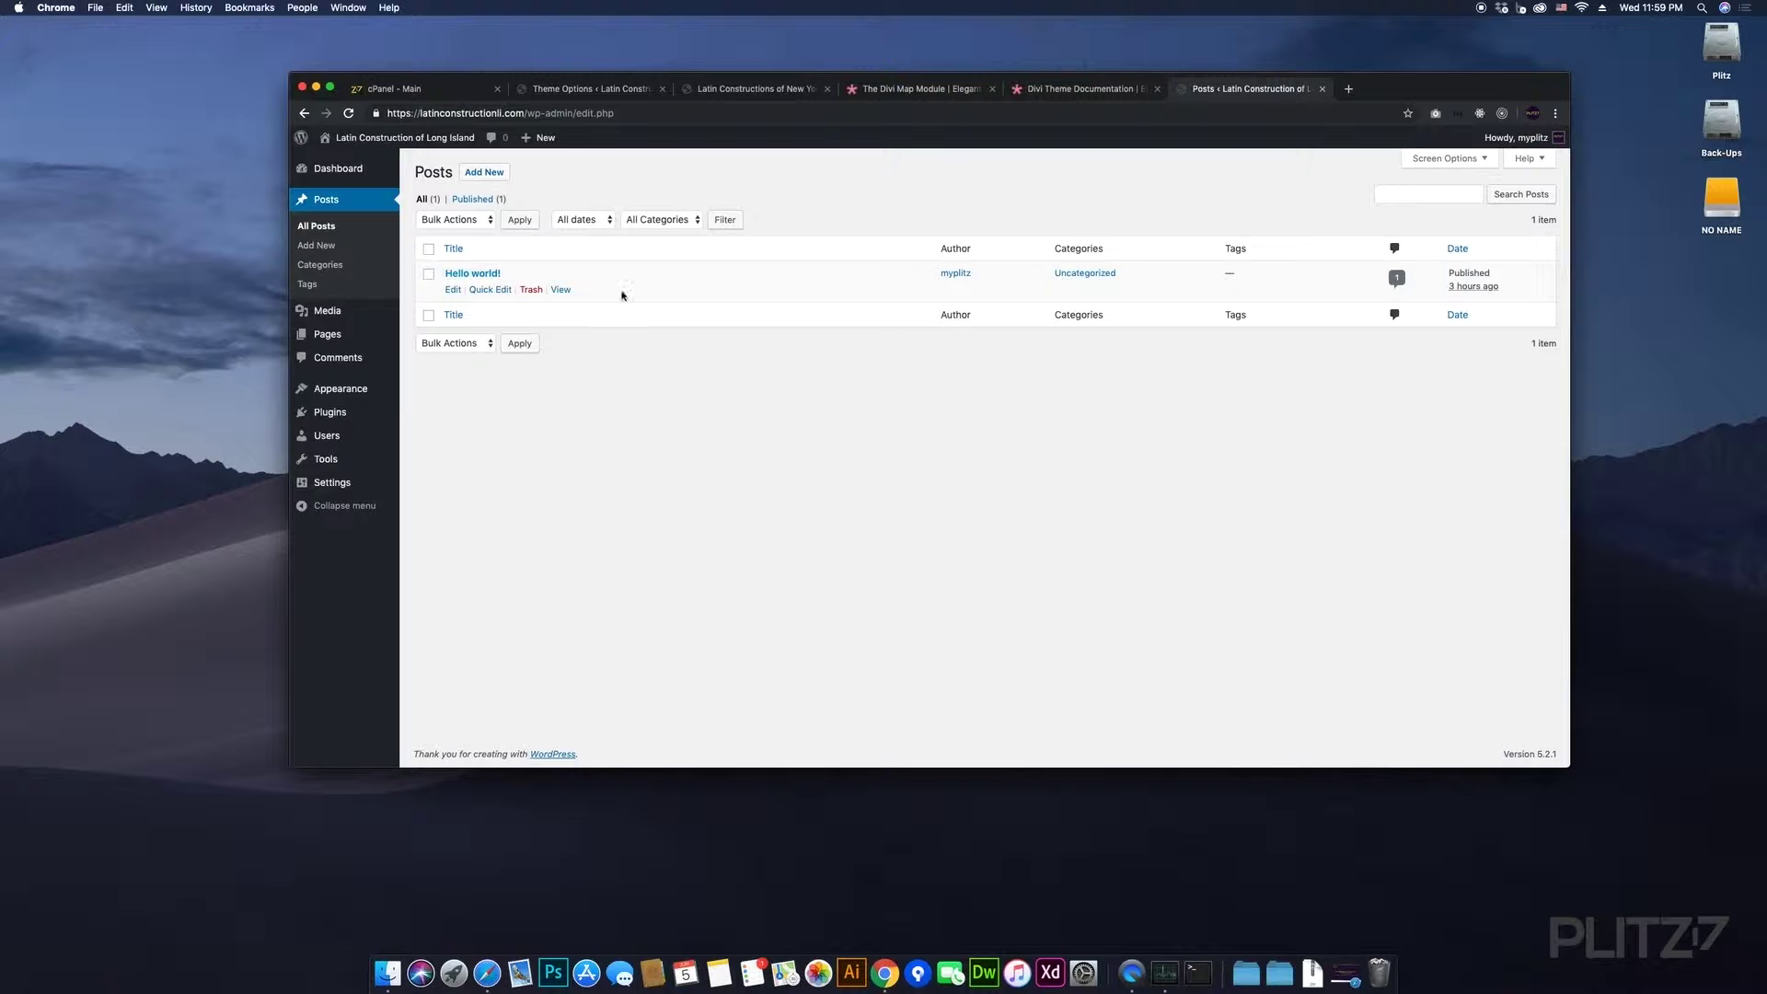
pyautogui.click(534, 291)
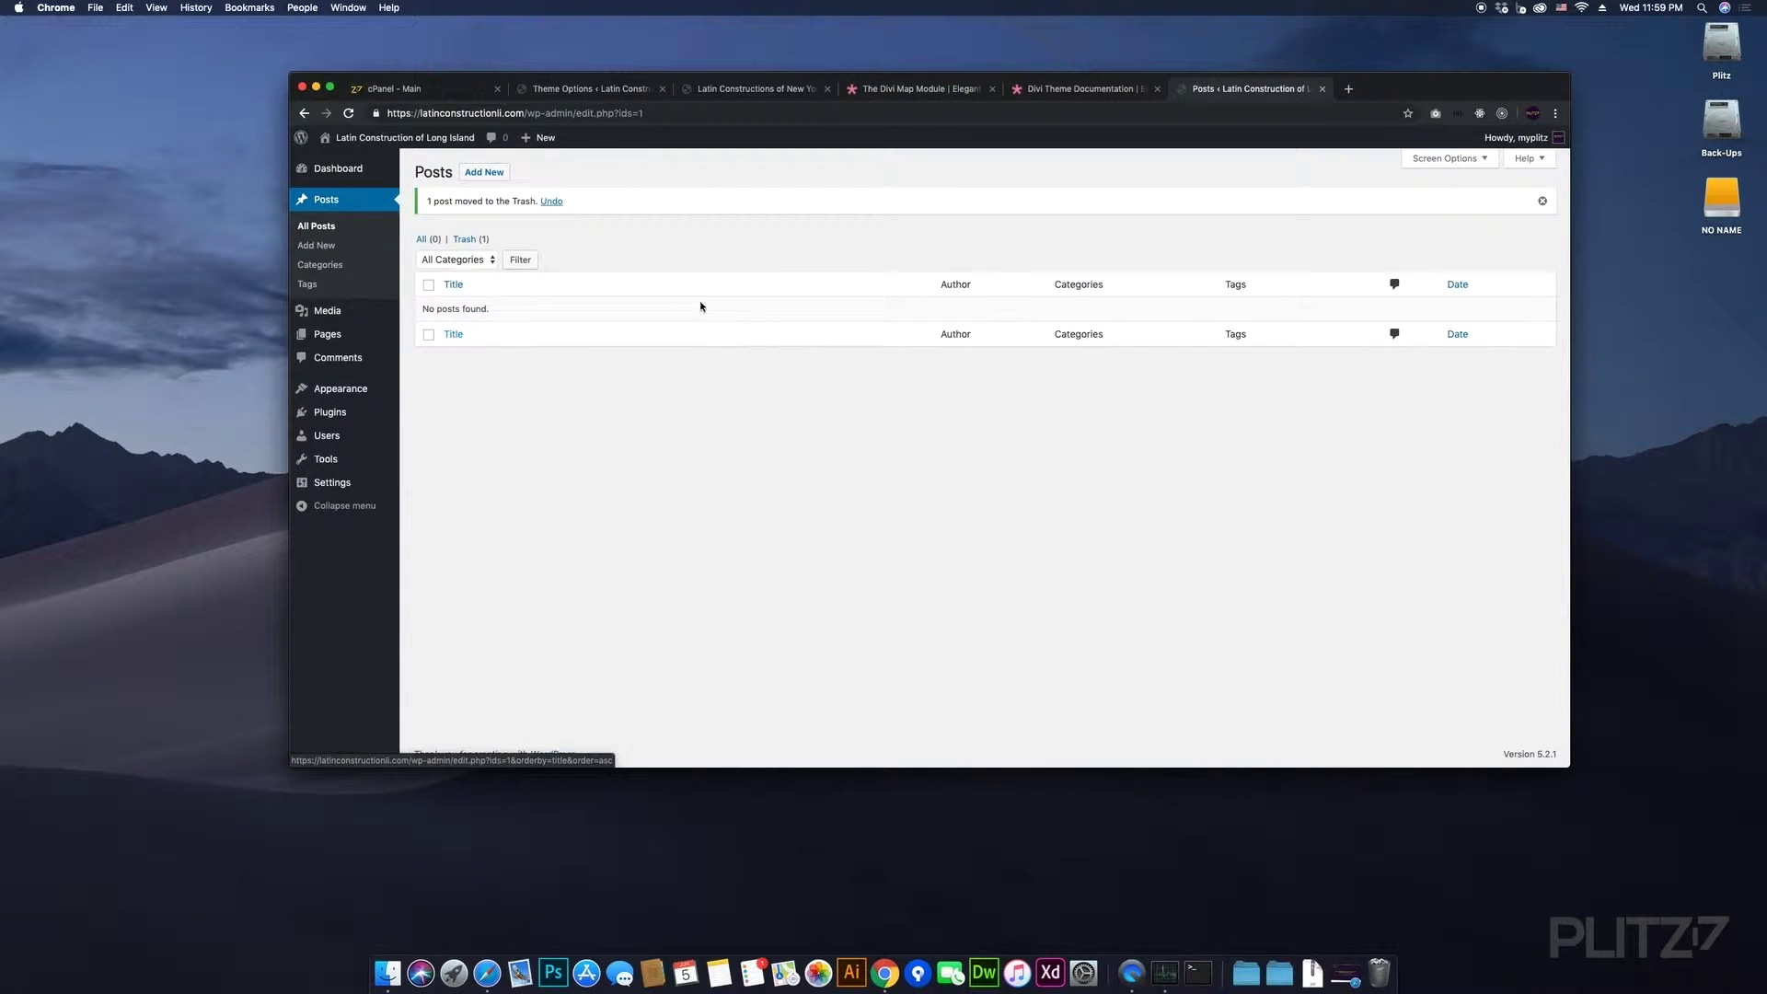
pyautogui.click(470, 238)
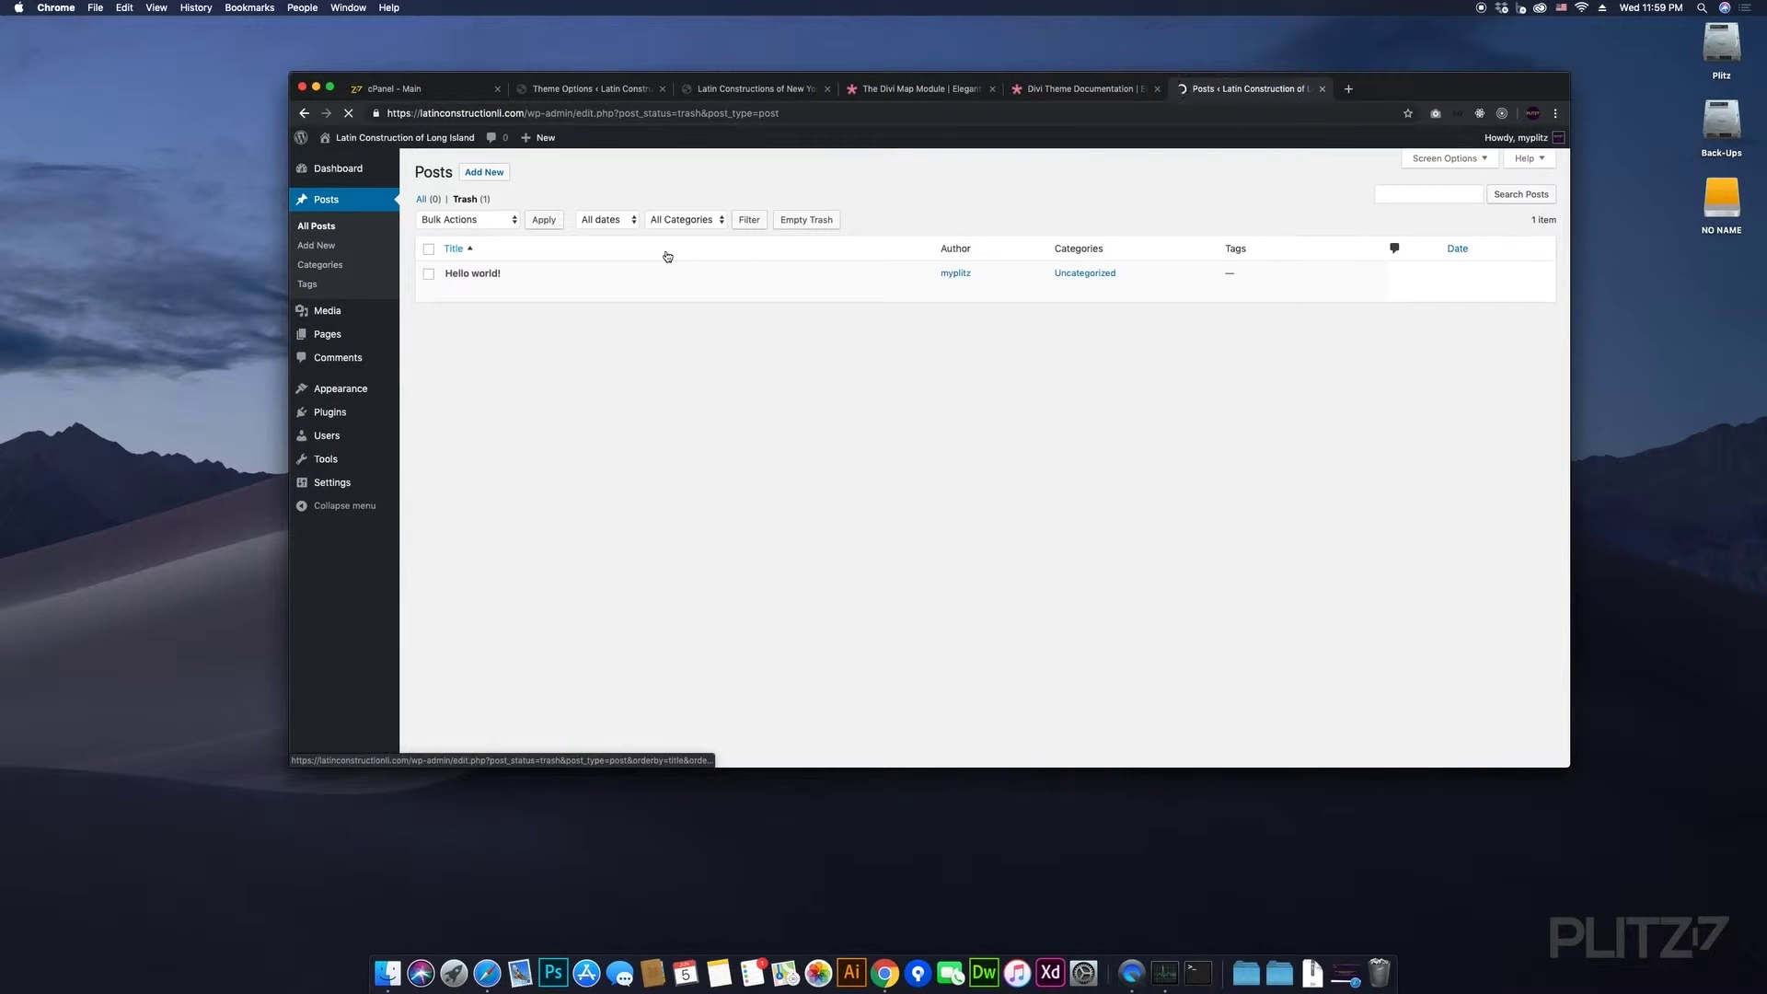
pyautogui.click(805, 220)
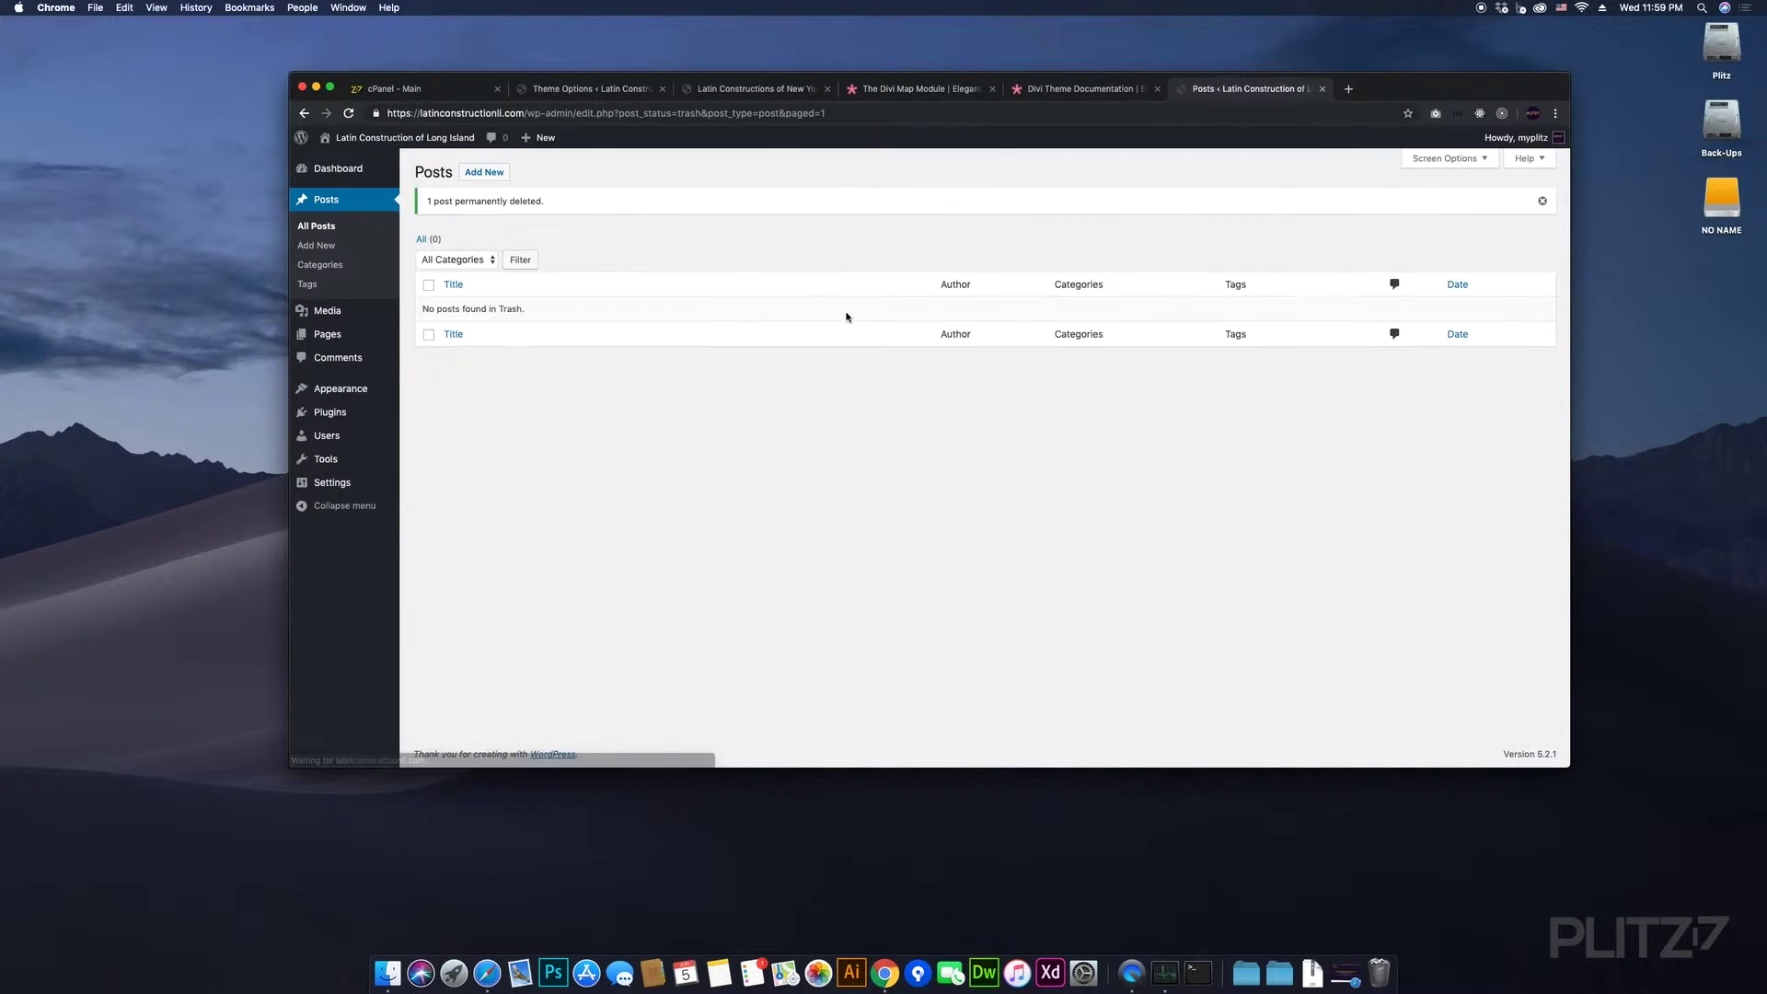
# - Trash the Sample Page, delete it permanently, and return to the list of all pages
pyautogui.click(327, 334)
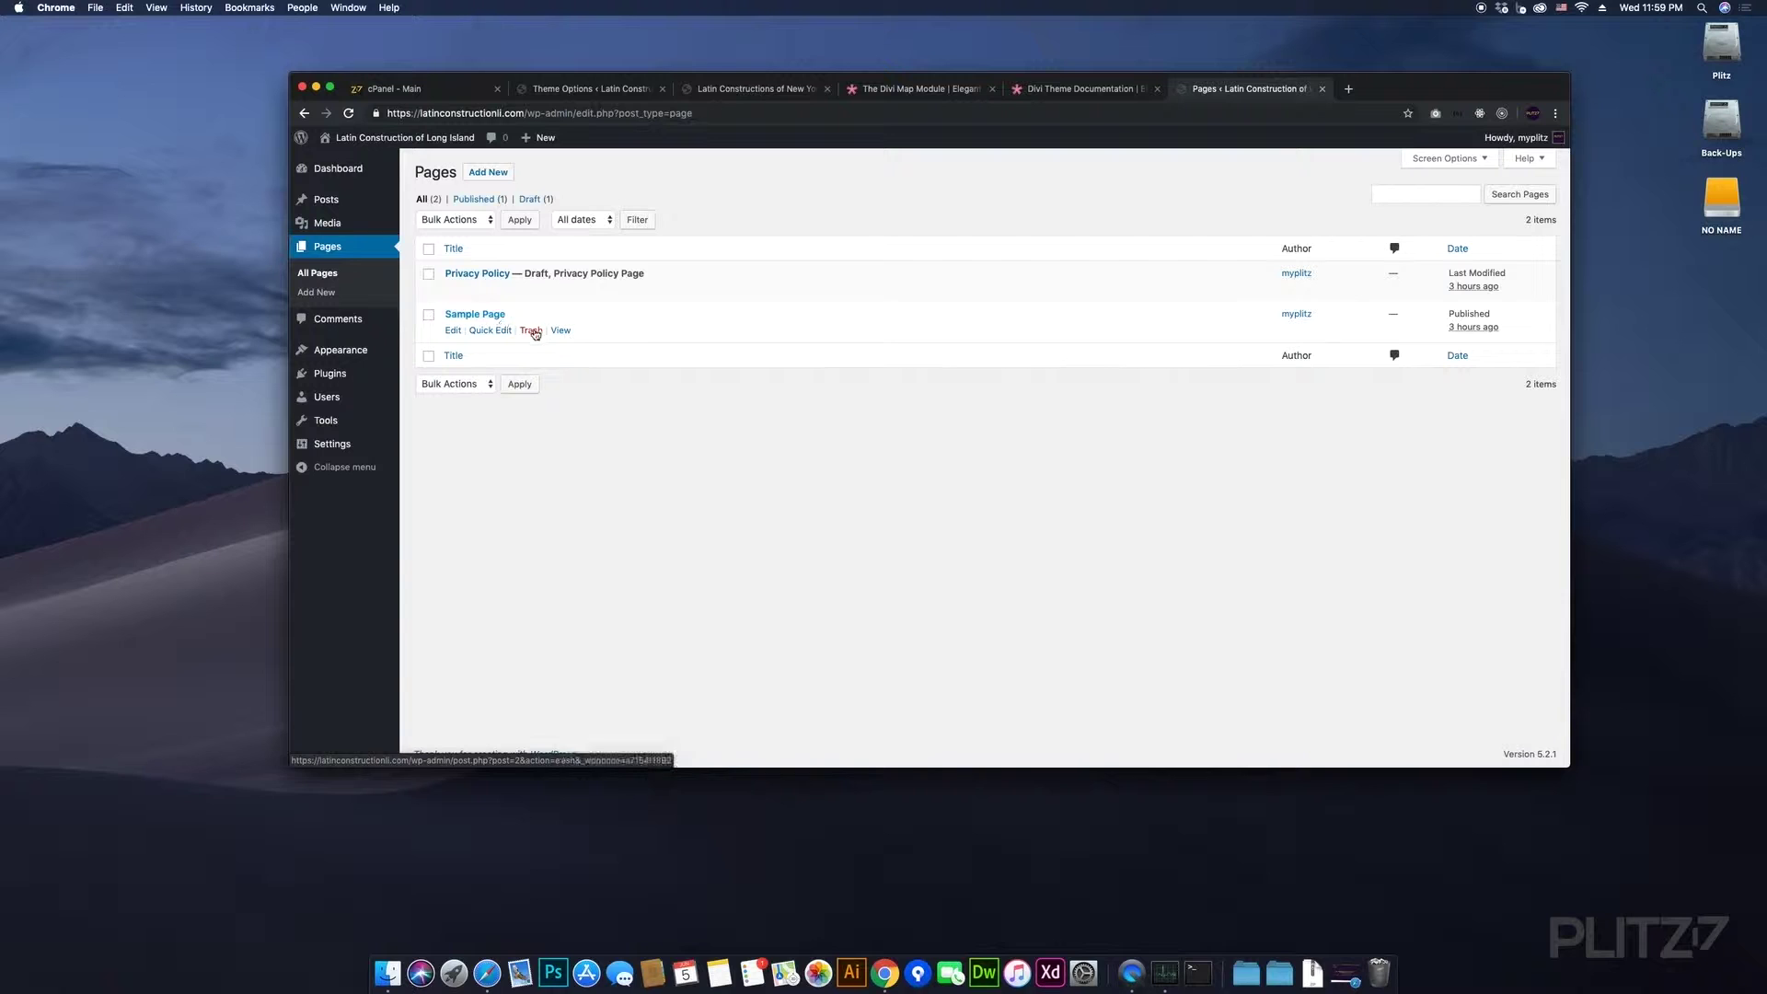
pyautogui.click(532, 331)
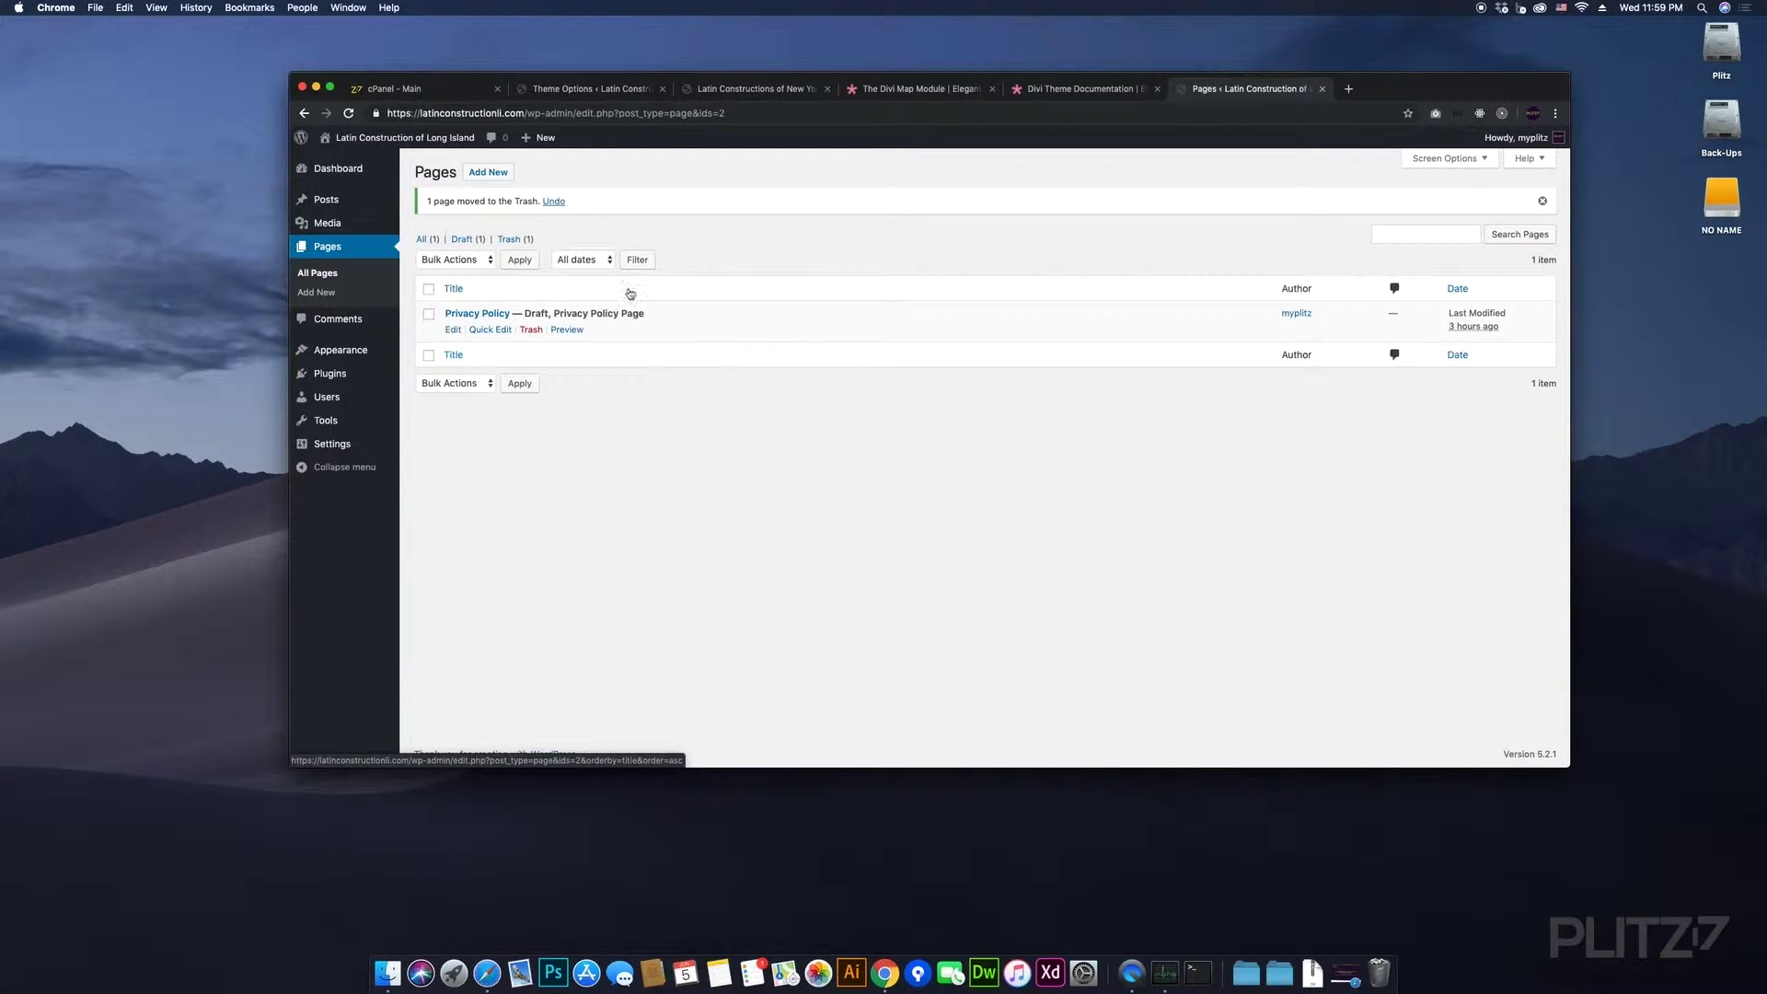
pyautogui.click(513, 239)
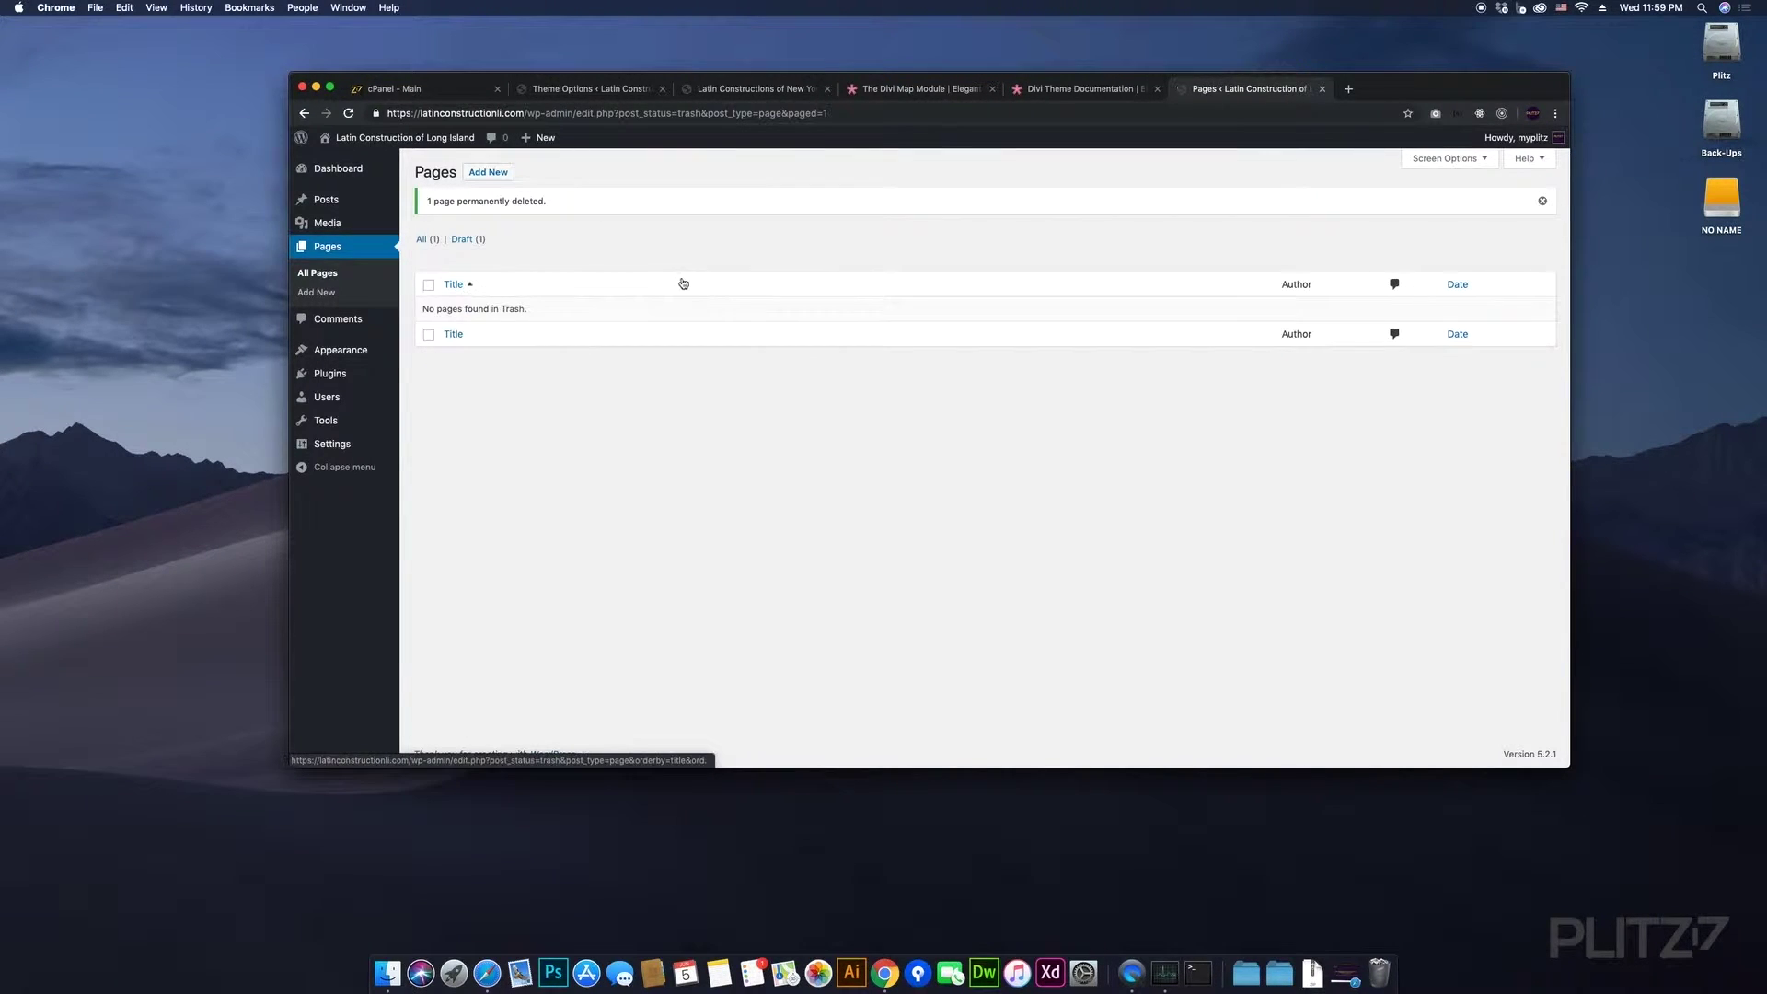
pyautogui.click(427, 241)
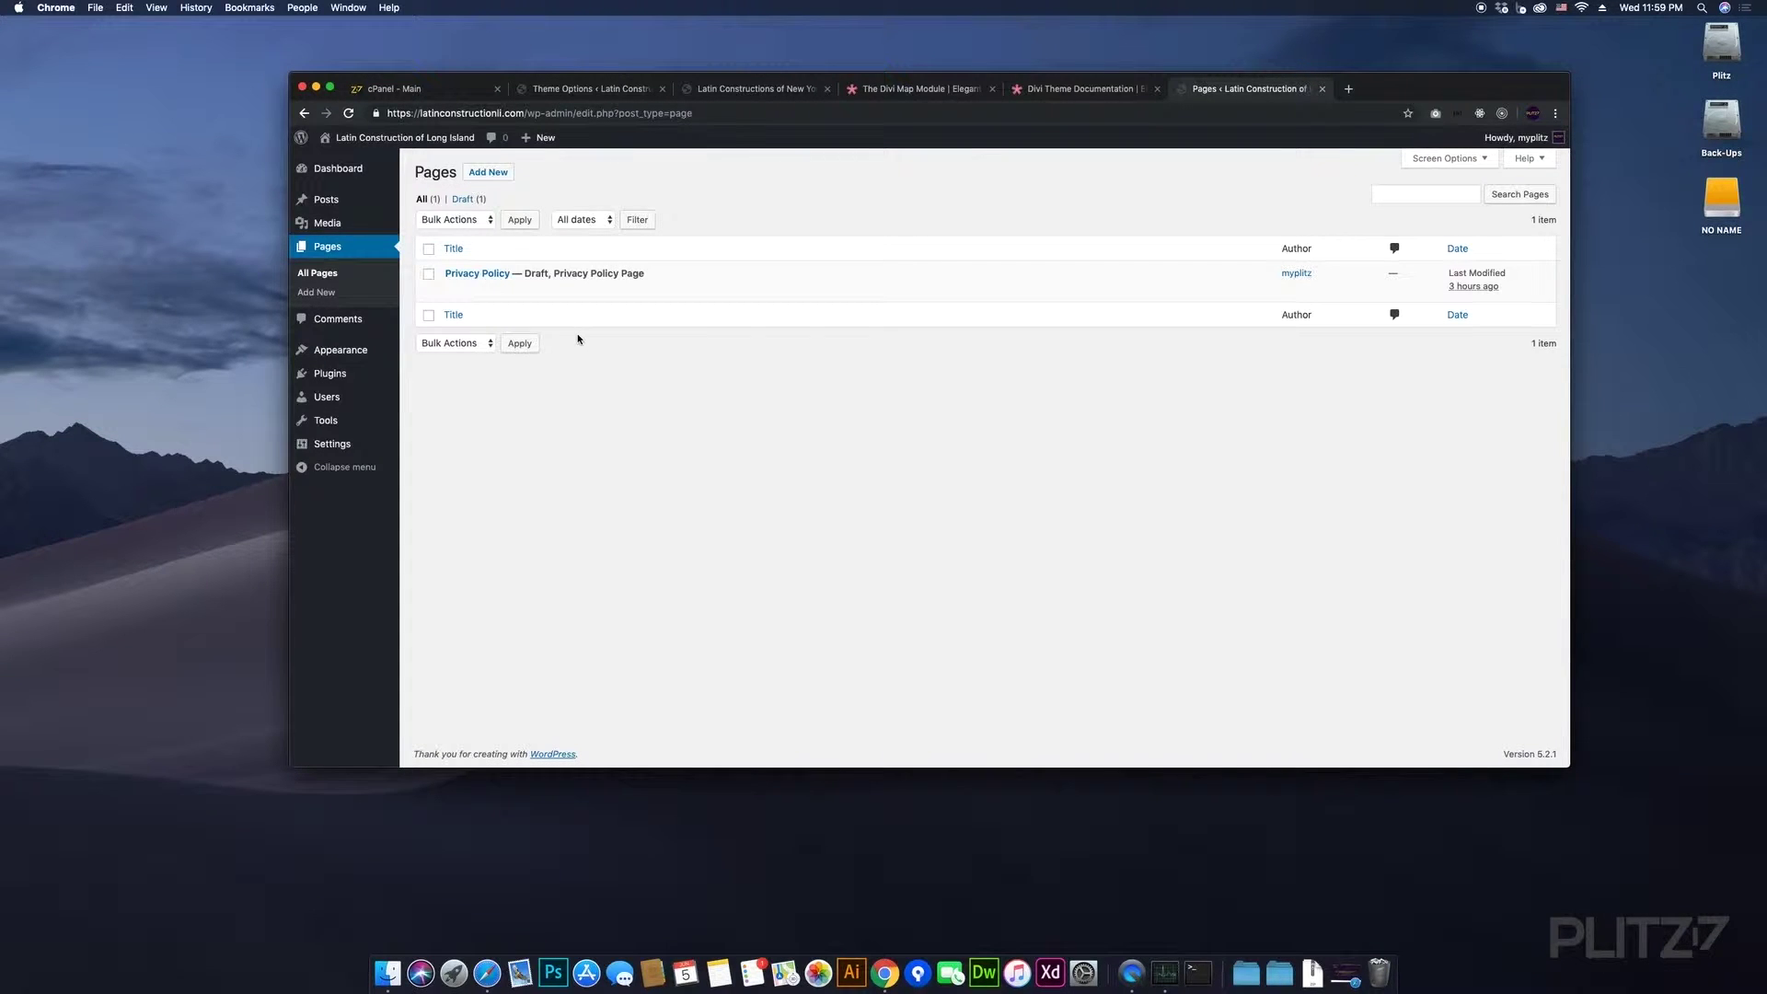
# - Delete the Twenty Sixteen theme from the installed themes
pyautogui.click(341, 350)
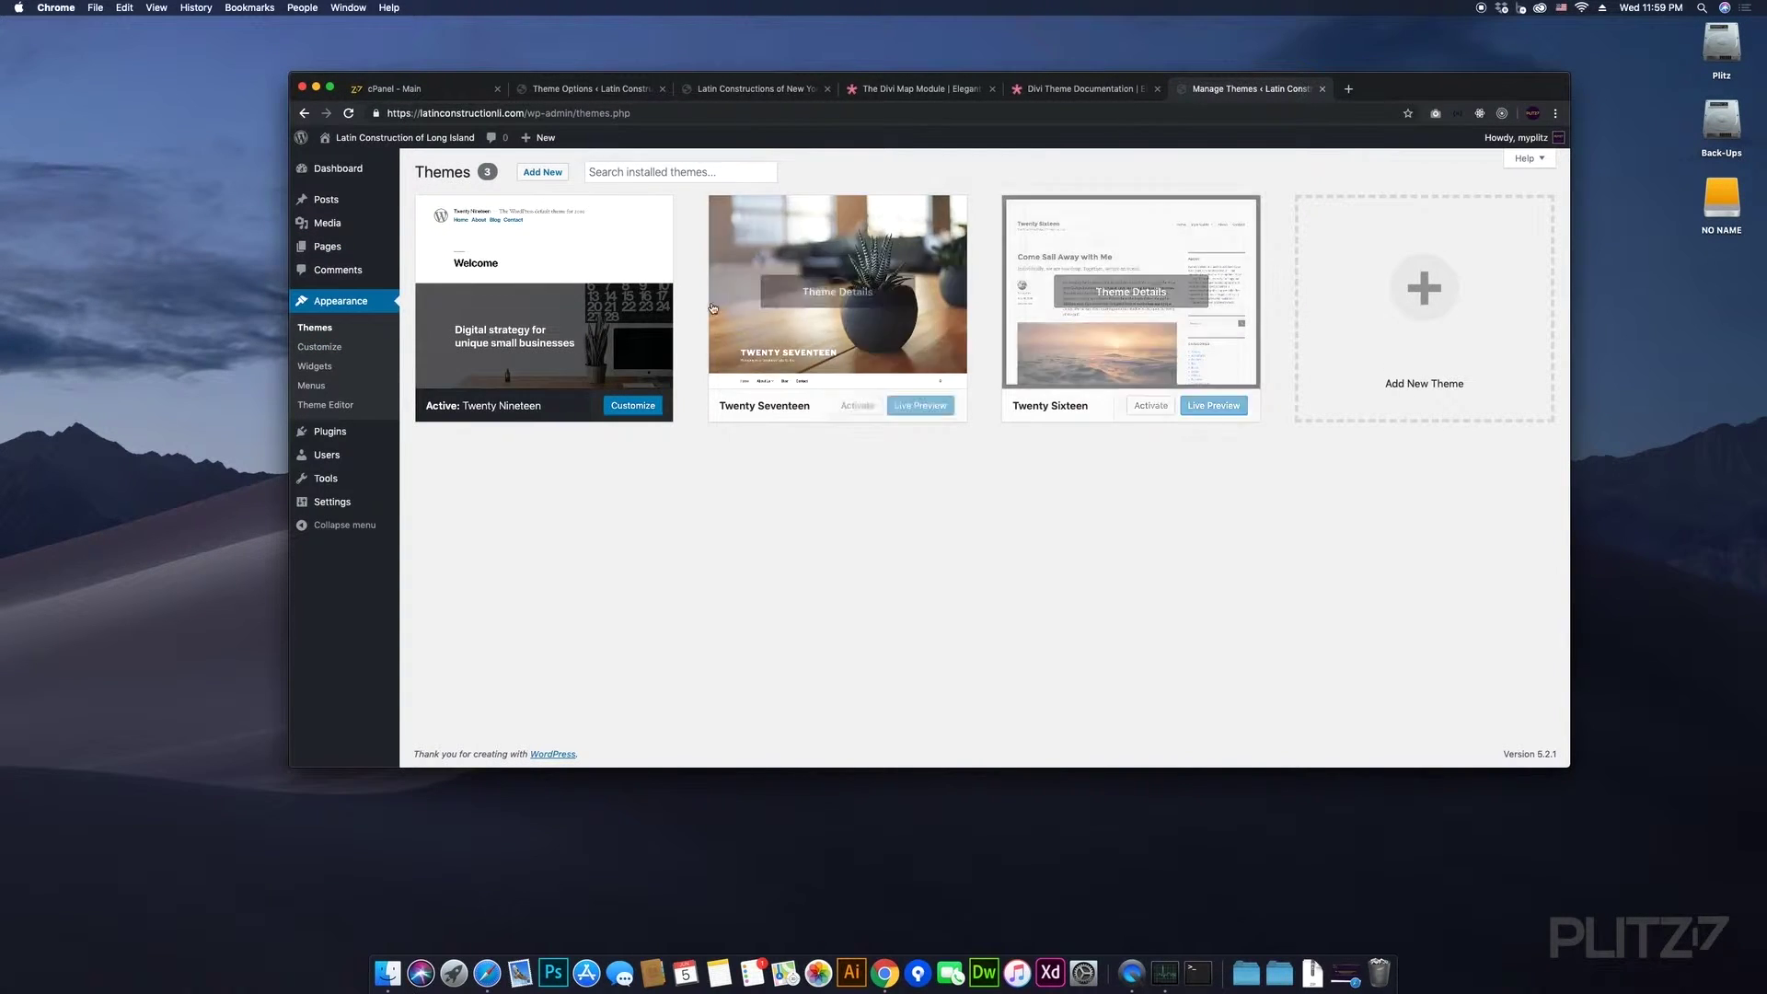
pyautogui.moveTo(879, 328)
pyautogui.moveTo(1227, 371)
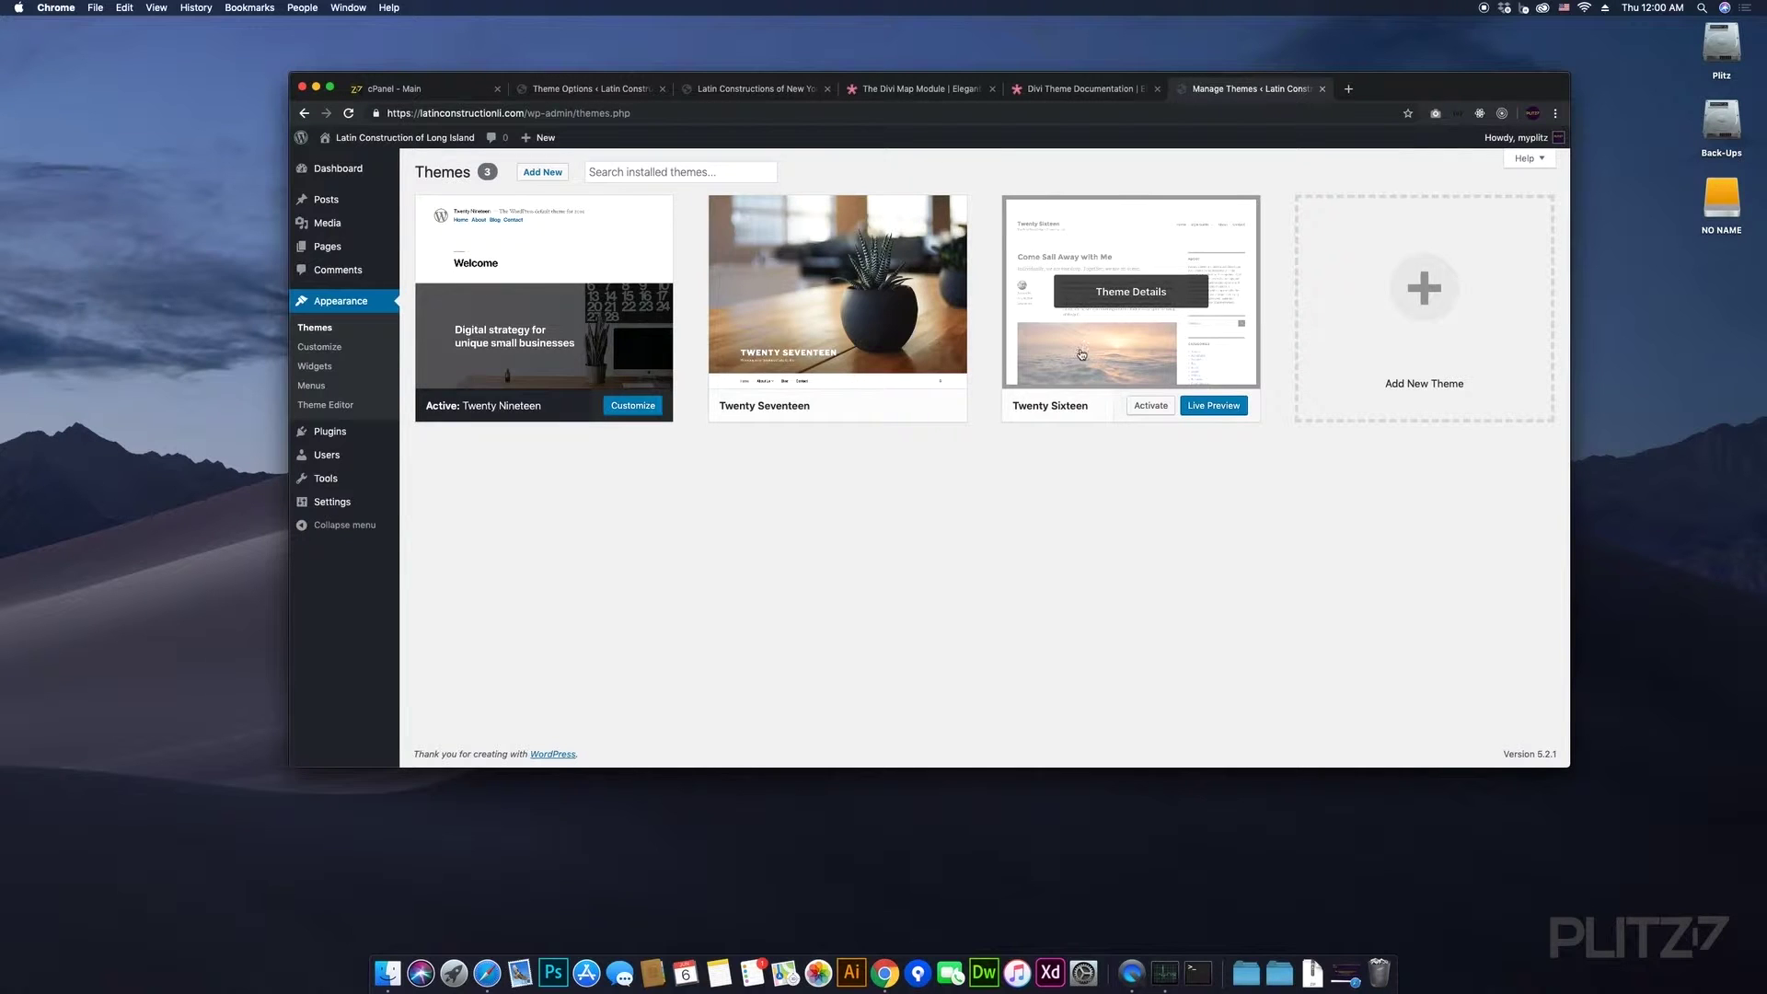
pyautogui.click(1083, 350)
pyautogui.click(1455, 732)
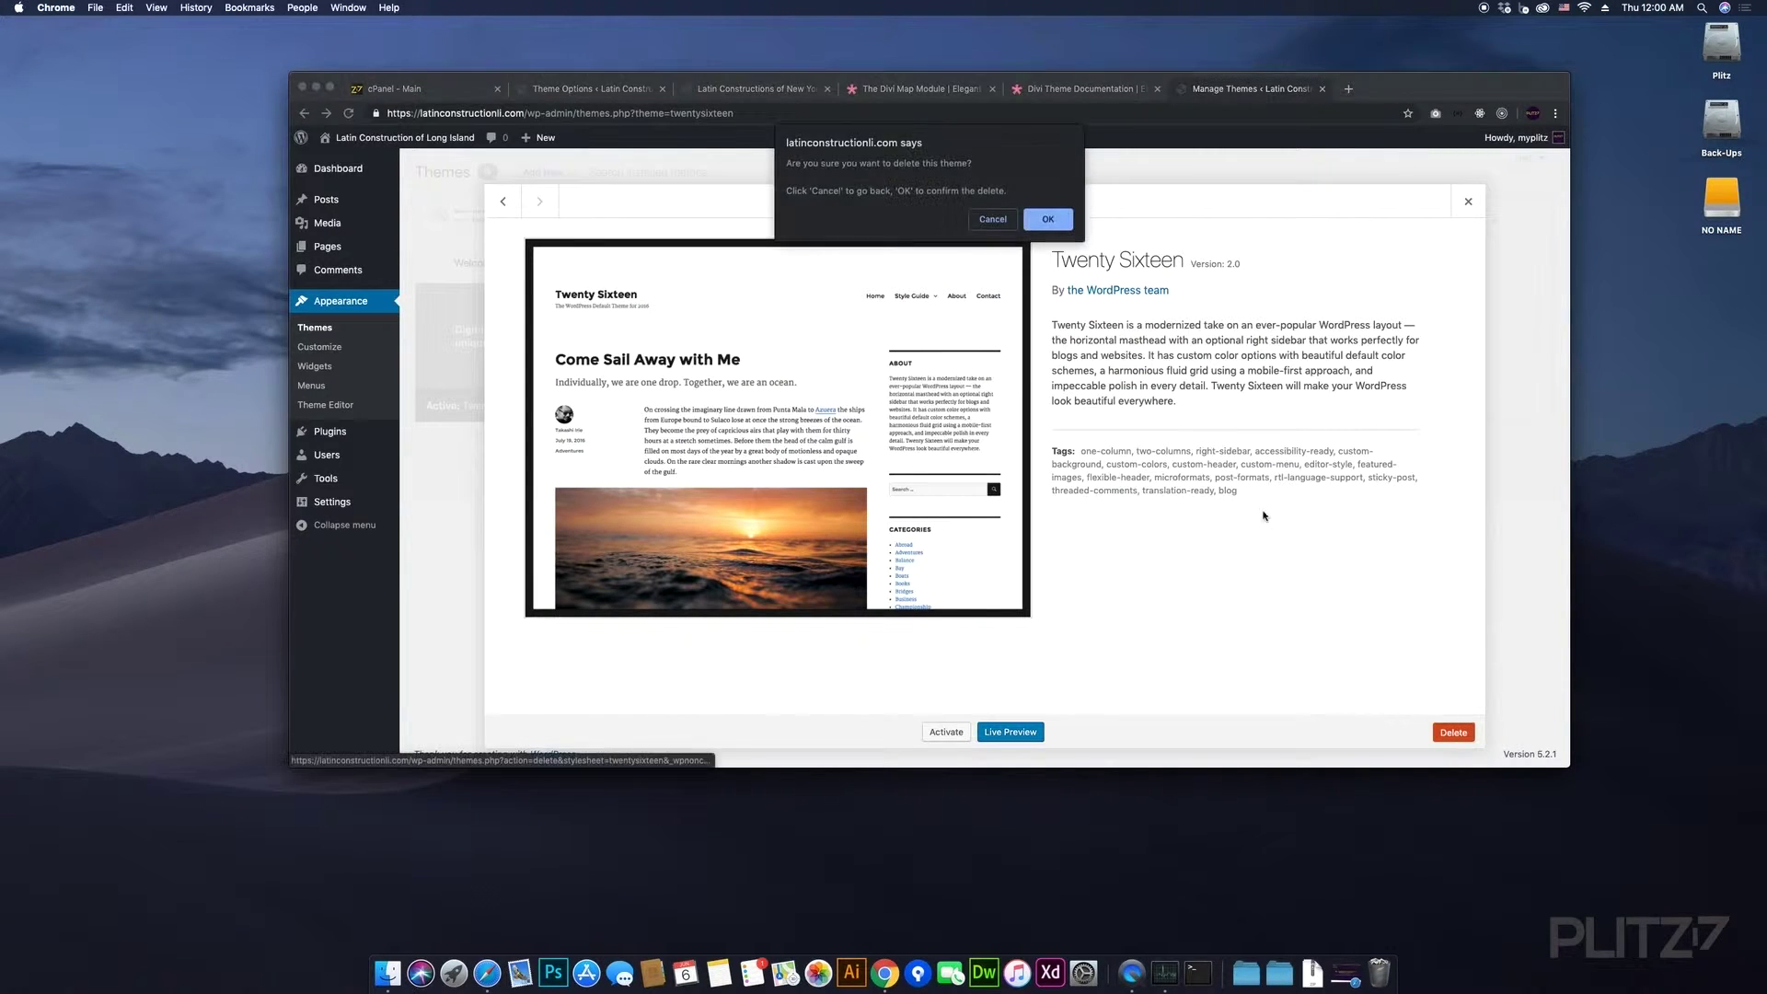
pyautogui.click(1049, 212)
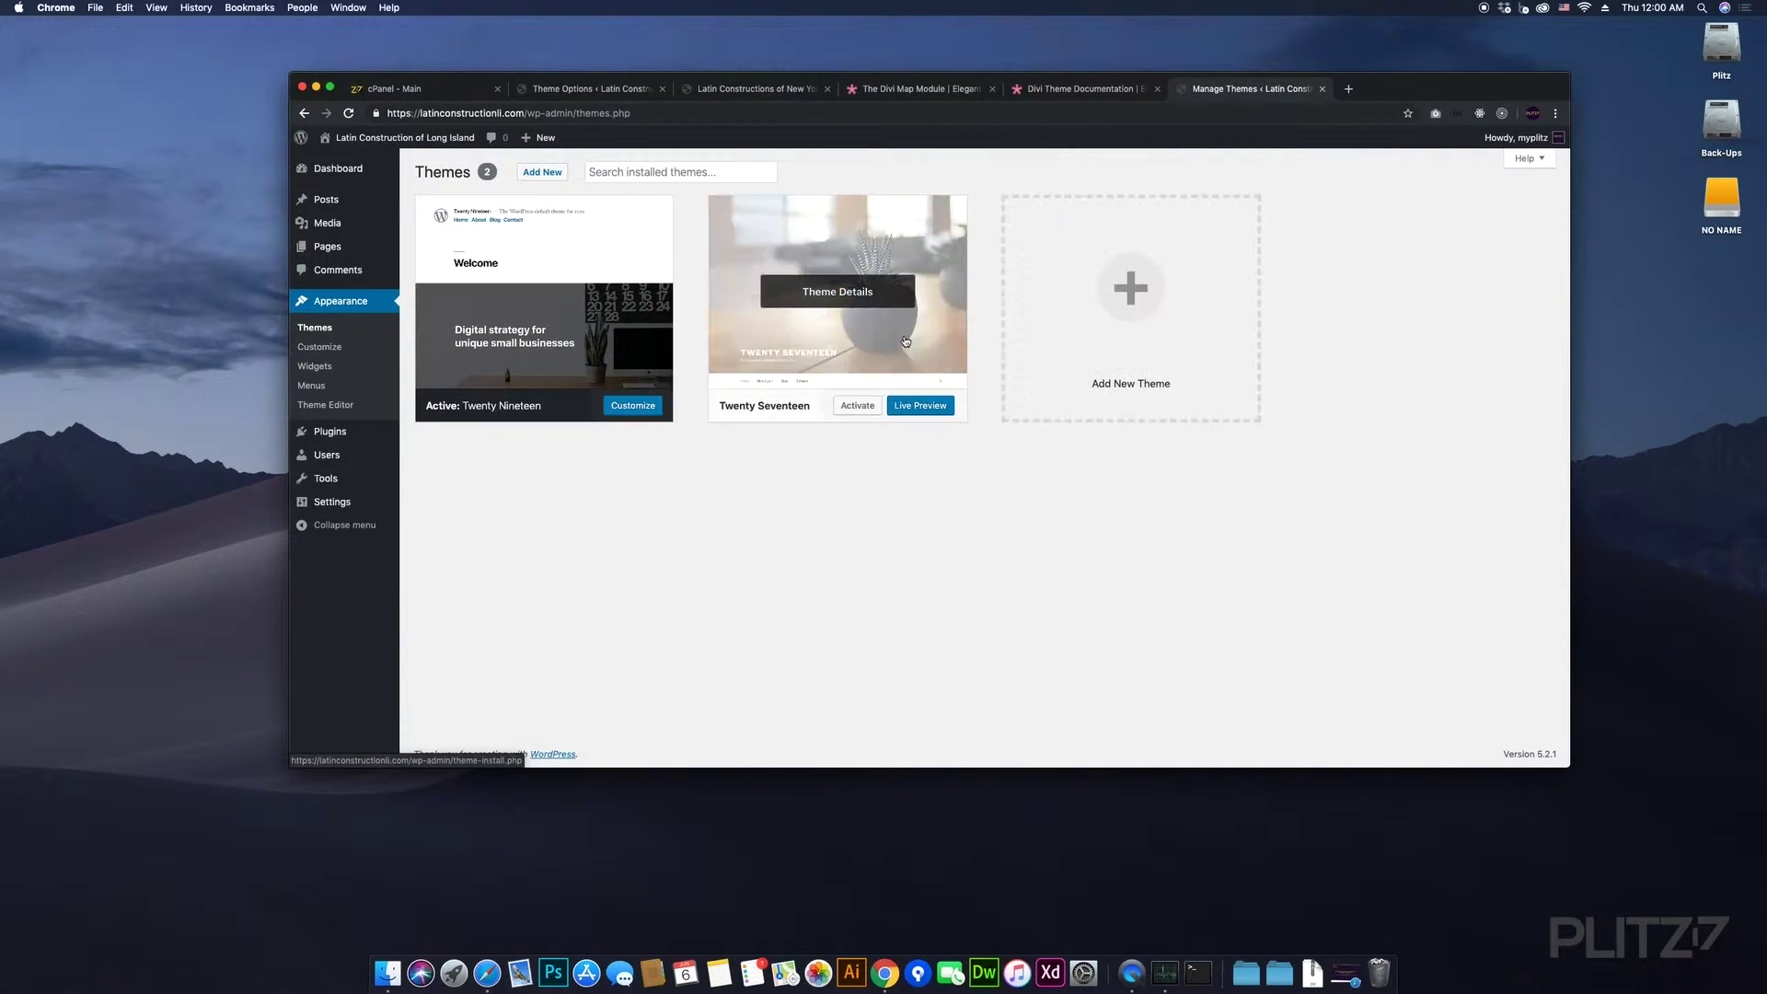
# - Delete the Twenty Seventeen theme from the installed themes and confirm the deletion
pyautogui.click(837, 290)
pyautogui.click(1445, 731)
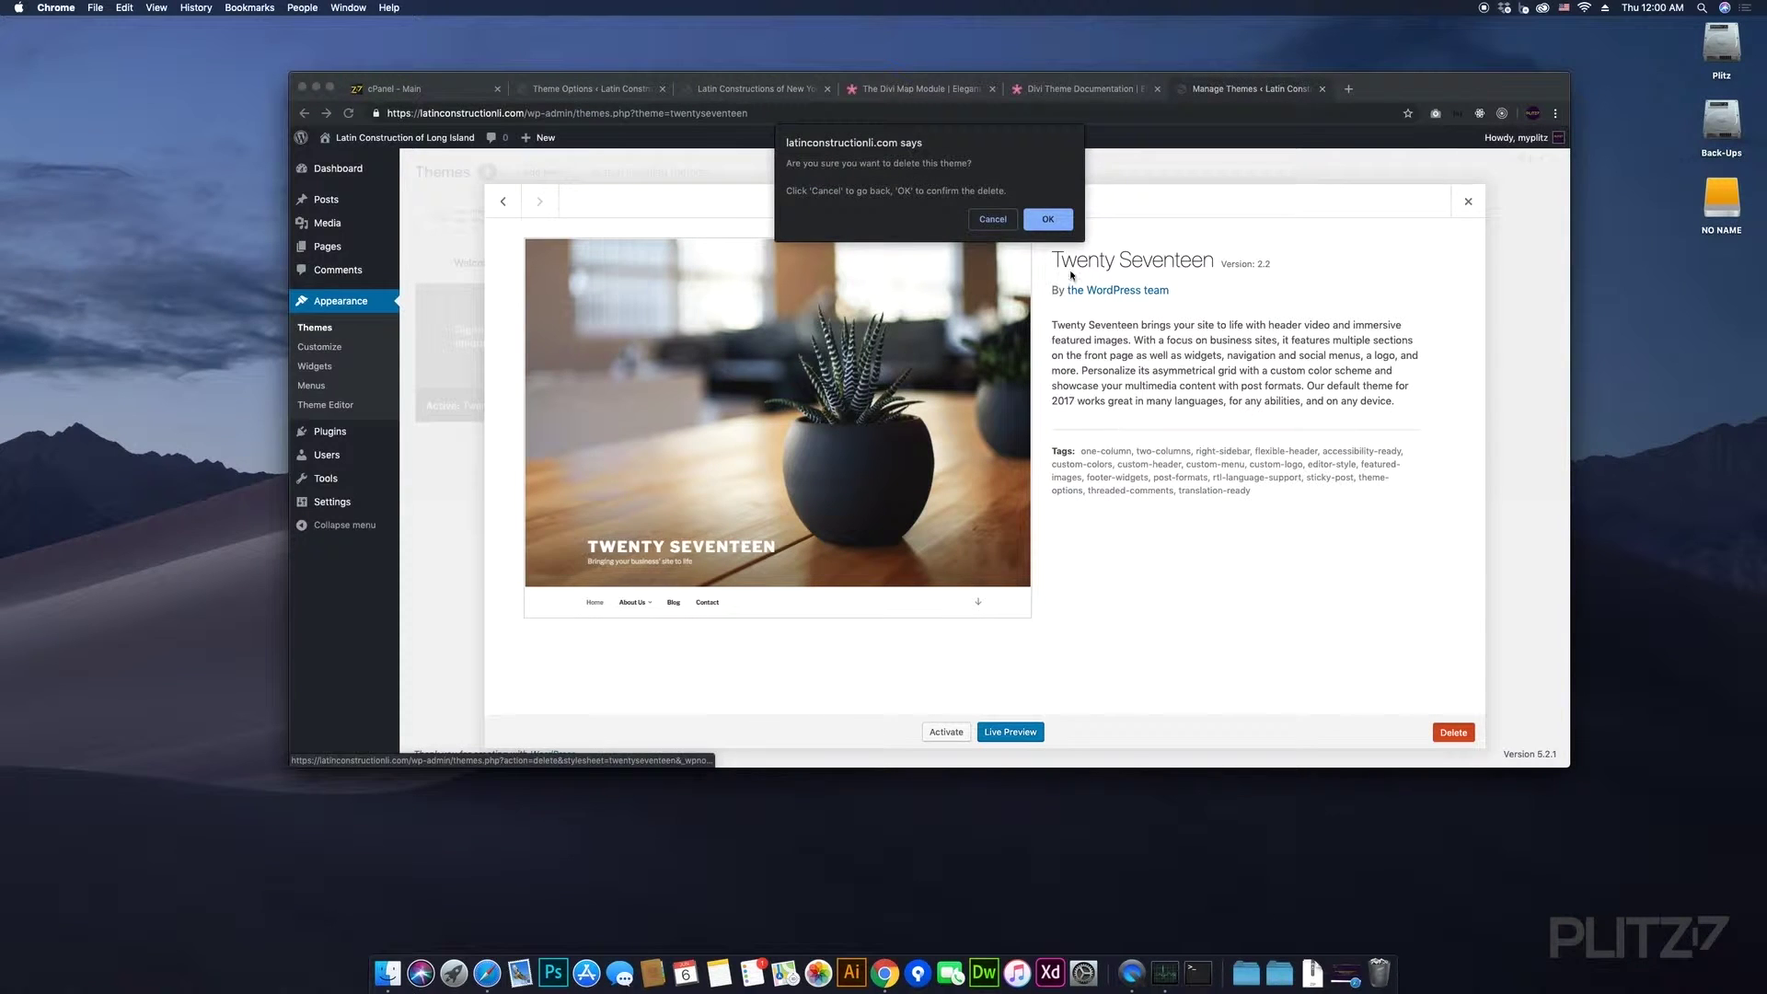
pyautogui.click(1049, 219)
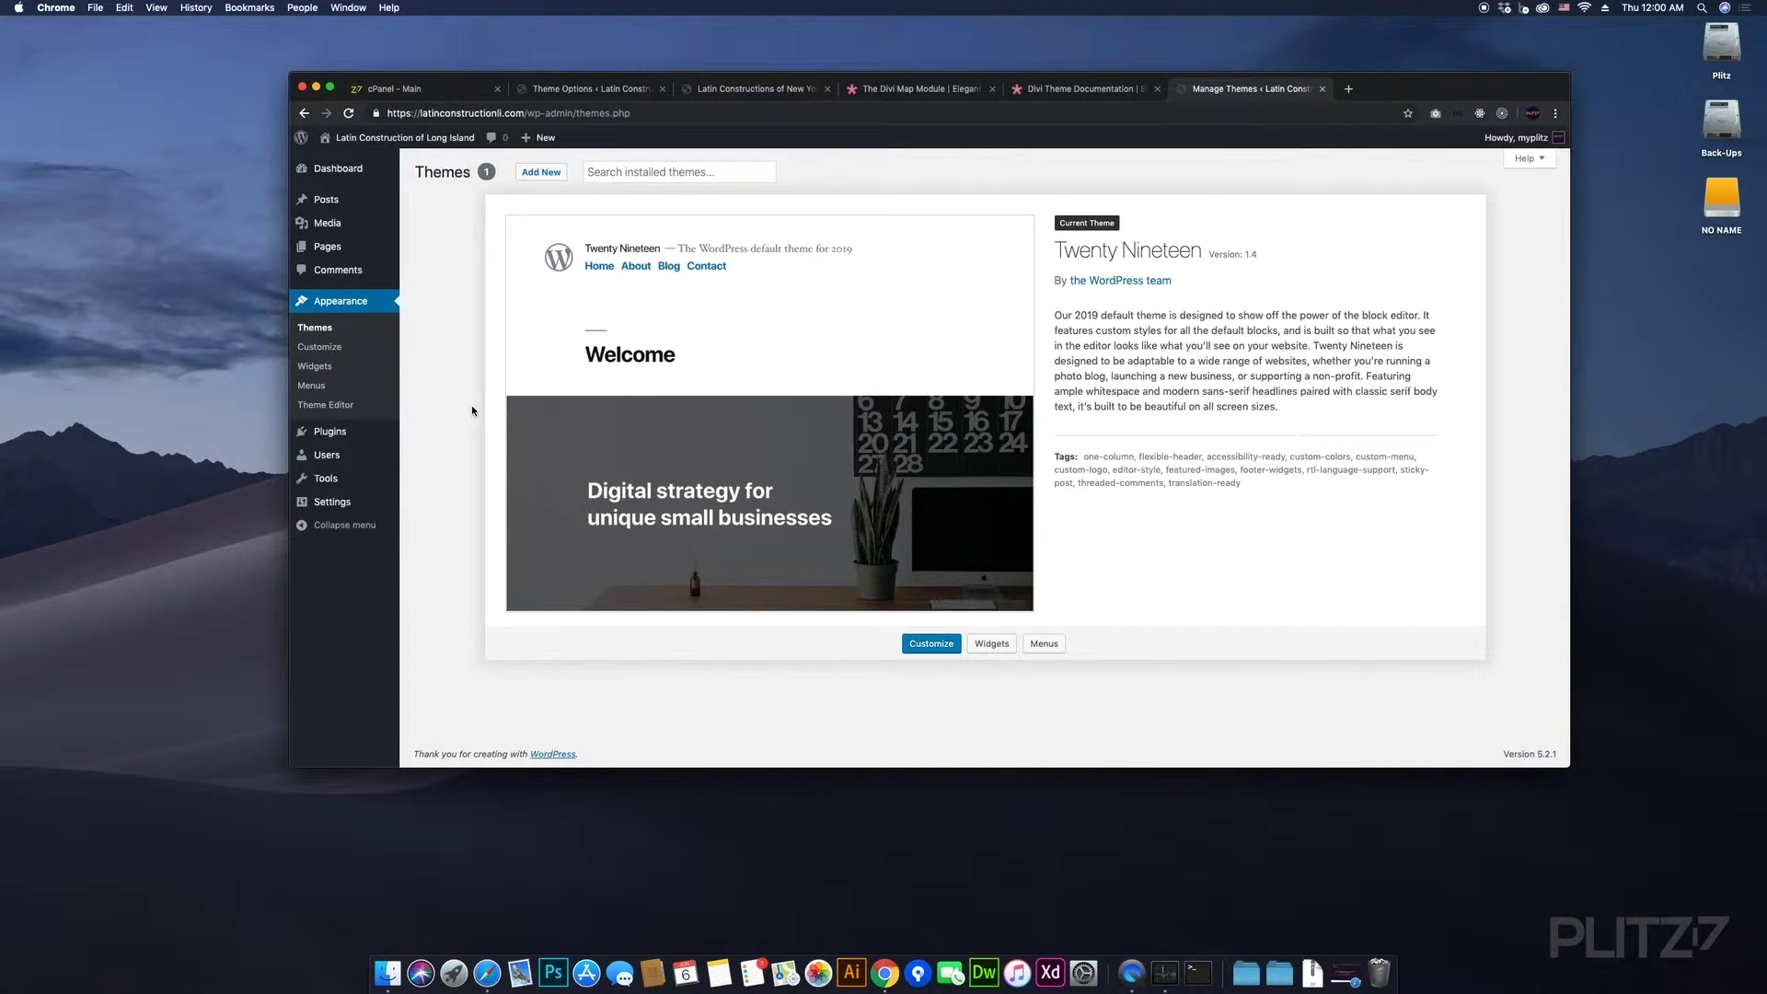
# - Delete both installed plugins, Akismet Anti-Spam and Hello Dolly, together in one bulk action
pyautogui.click(362, 432)
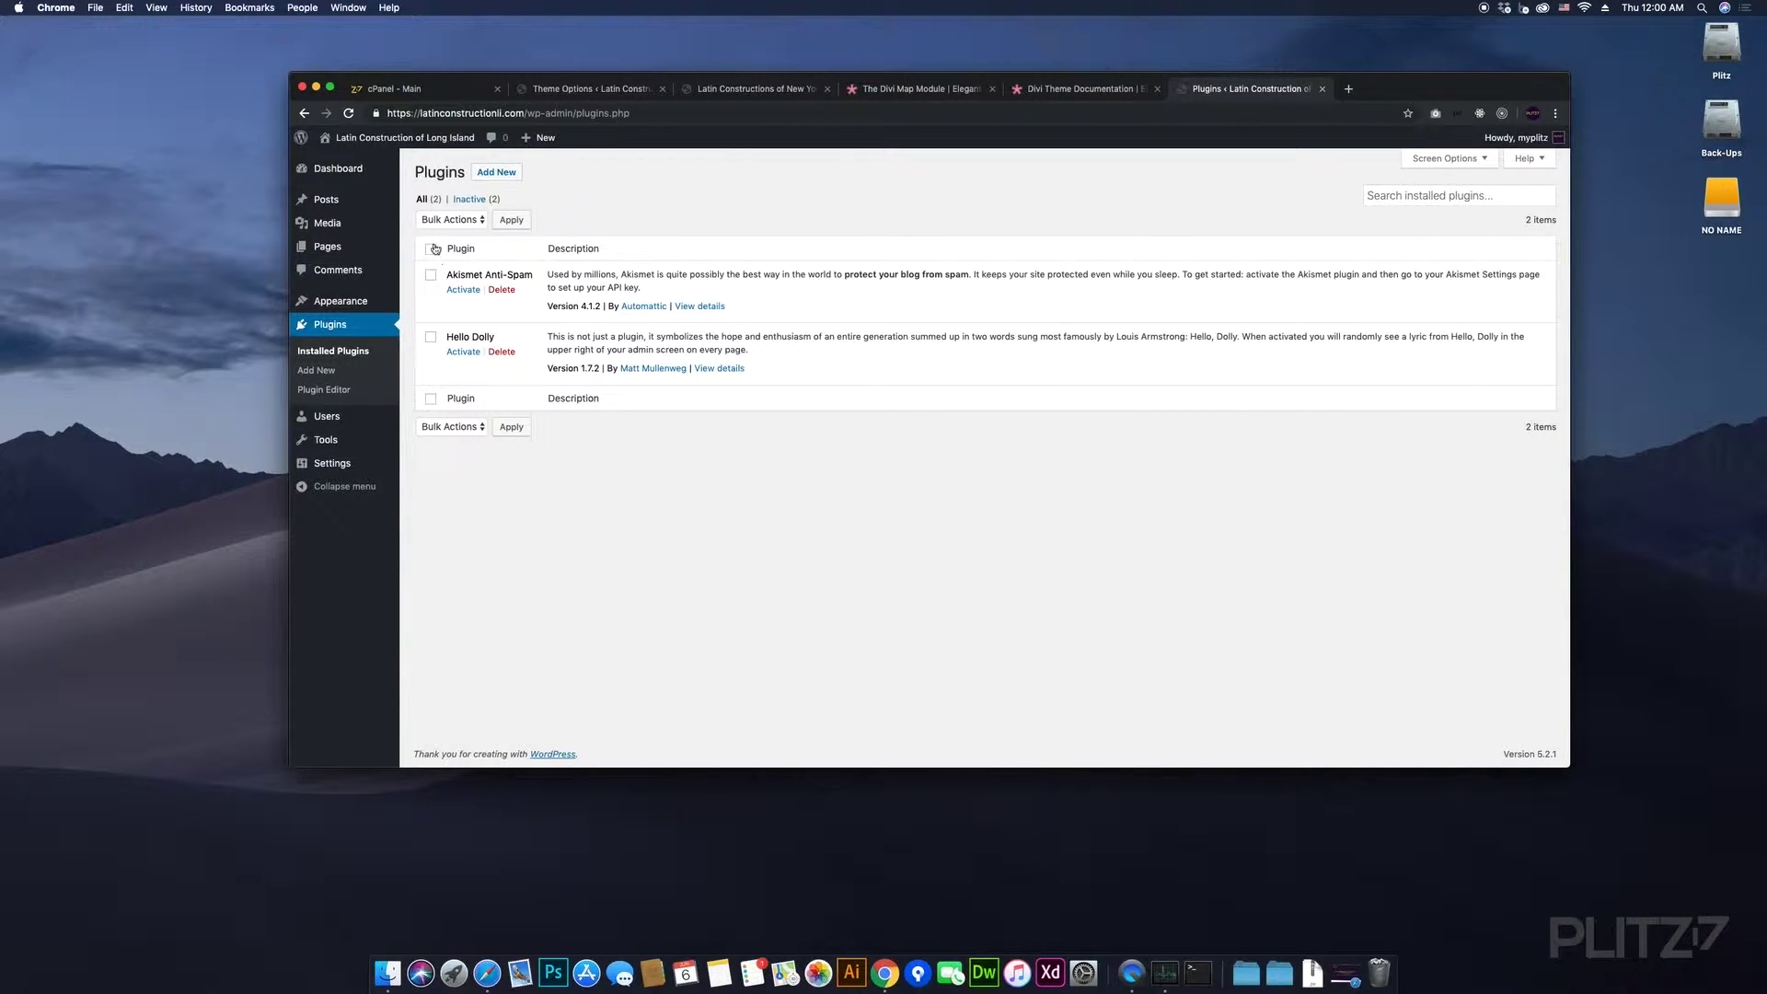
pyautogui.click(431, 250)
pyautogui.click(451, 220)
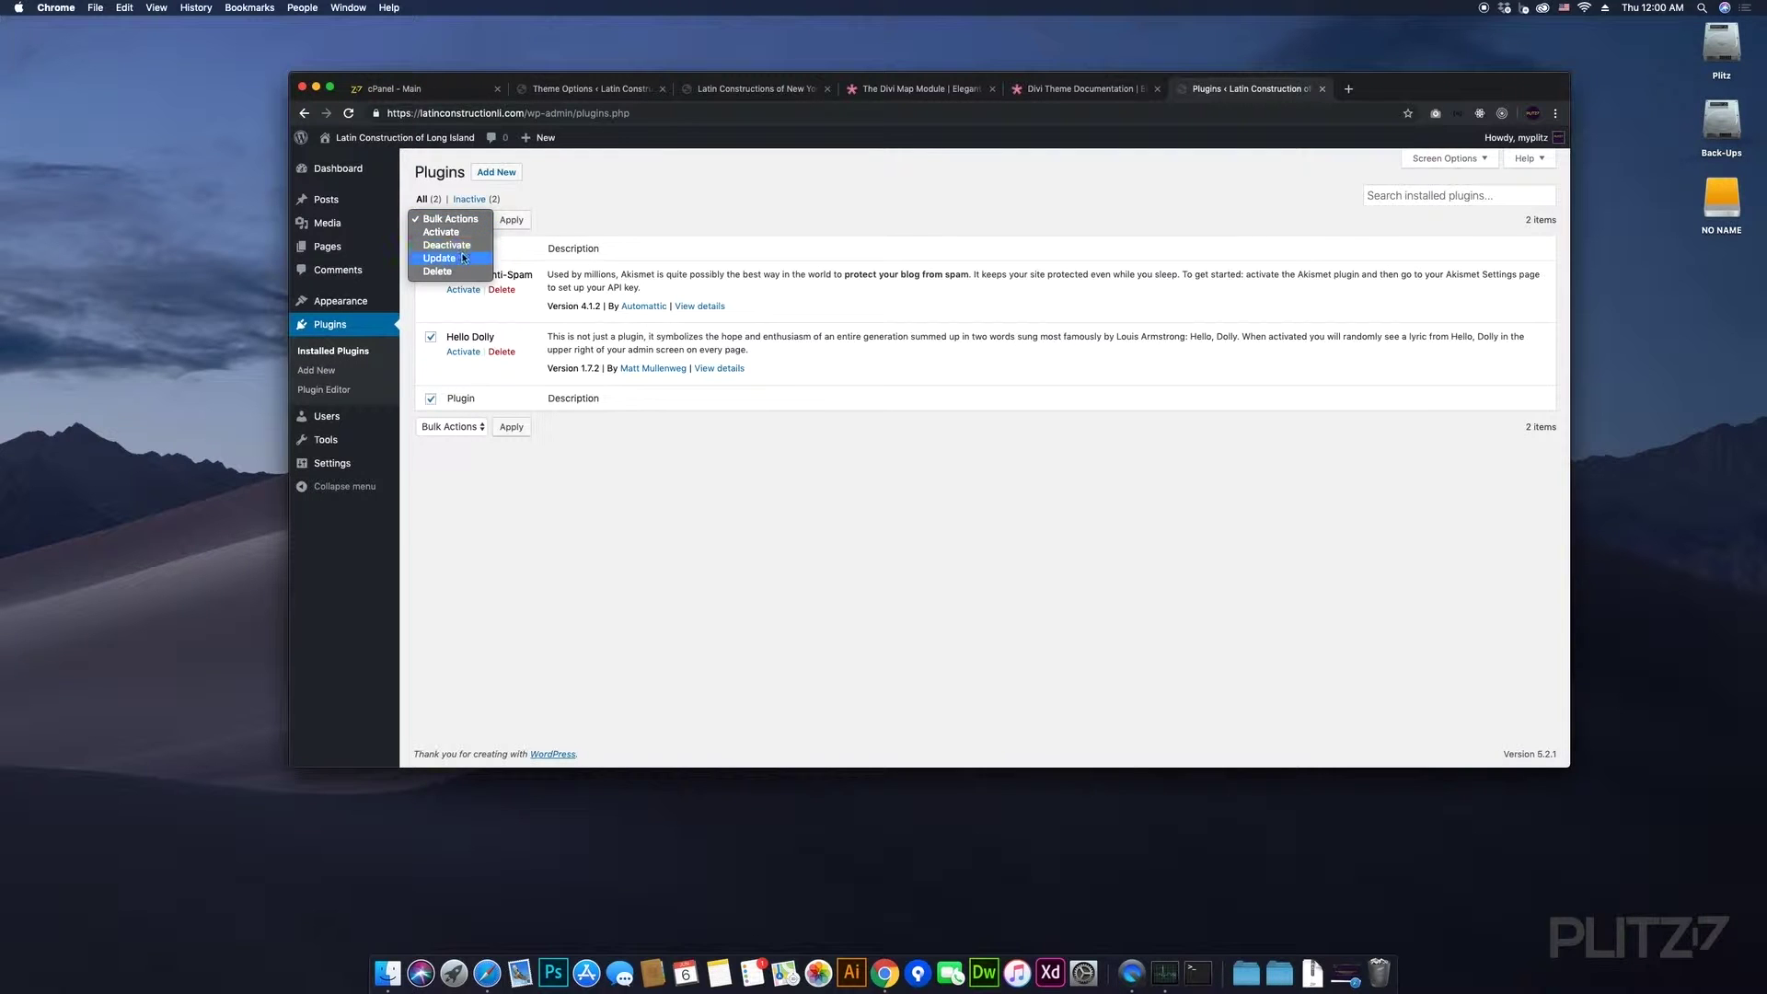
pyautogui.click(460, 268)
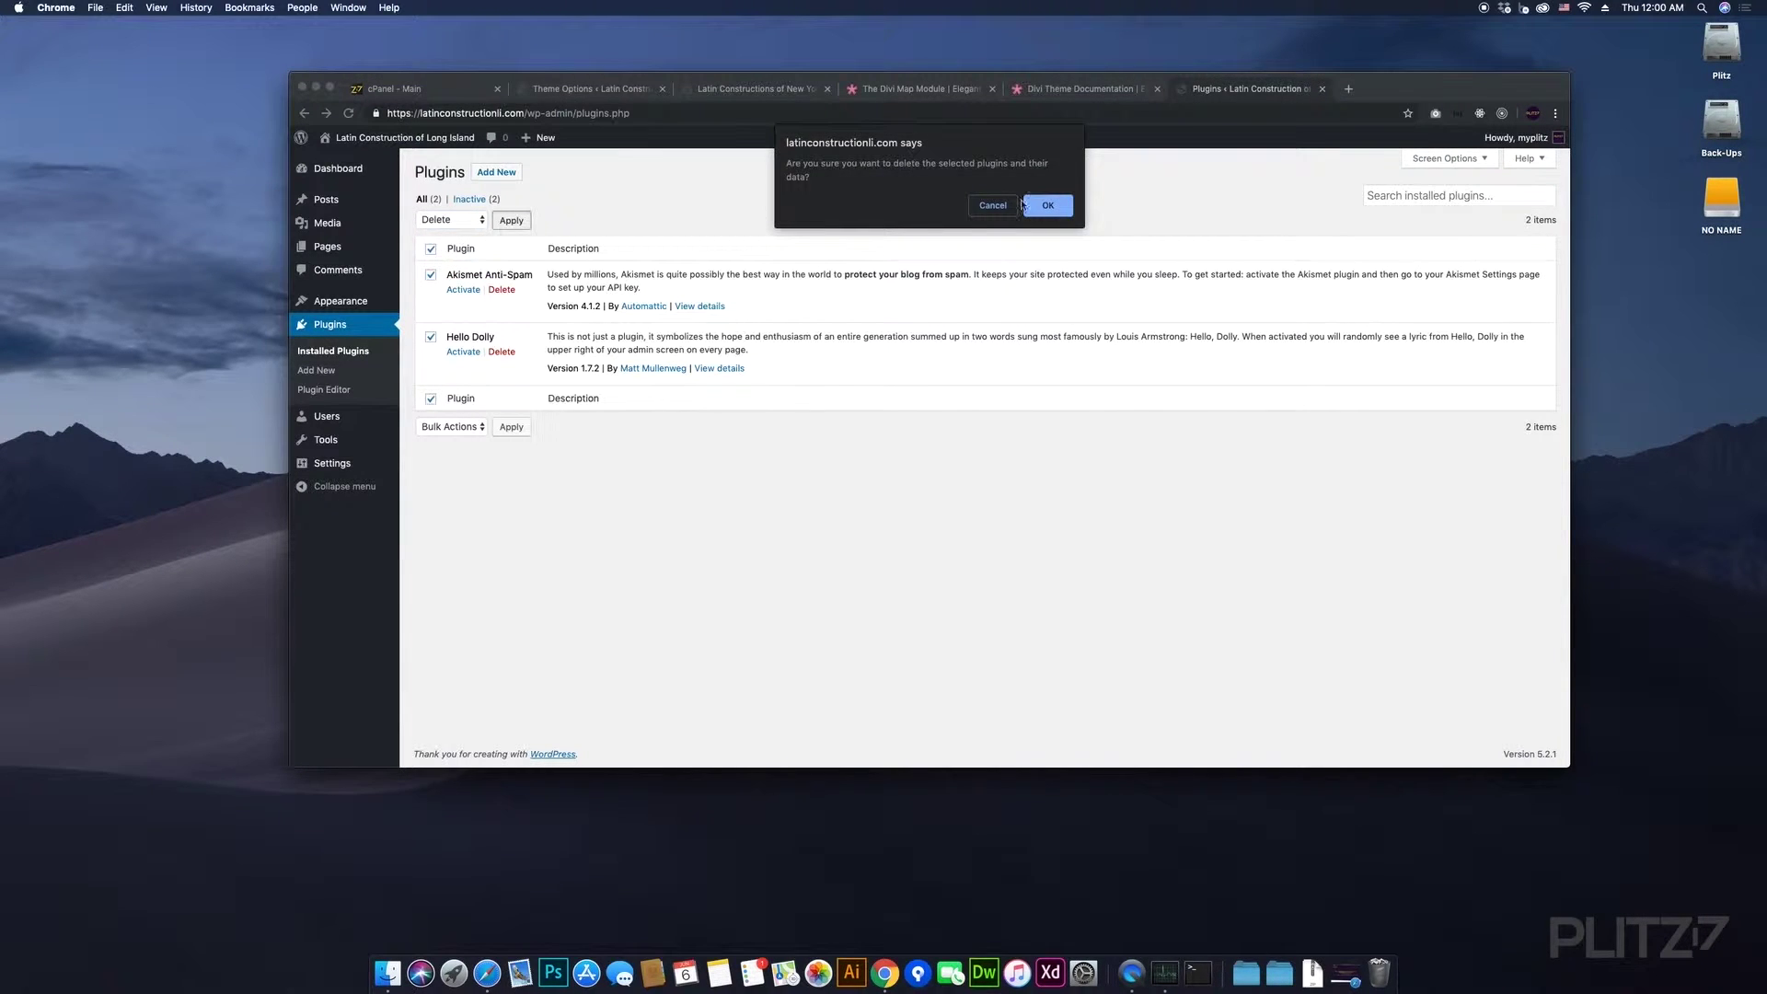
pyautogui.click(1063, 205)
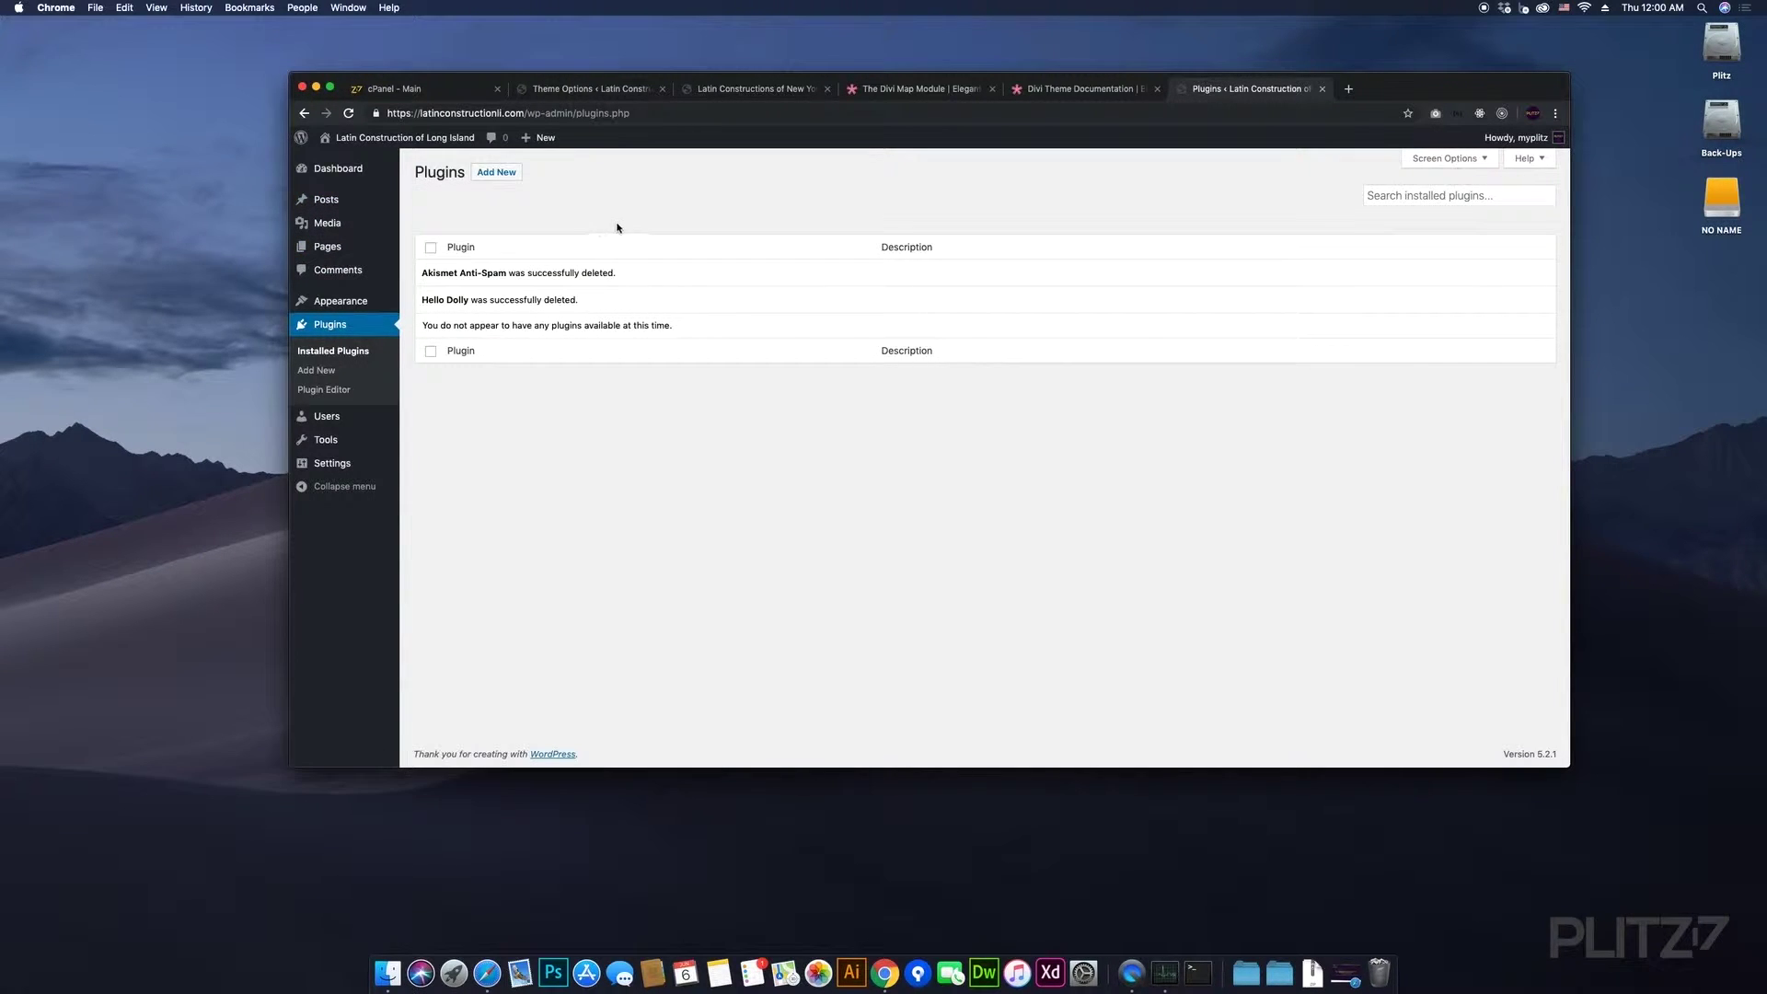
# - Check the list of all pages for leftover default content and return to the installed plugins
pyautogui.click(347, 248)
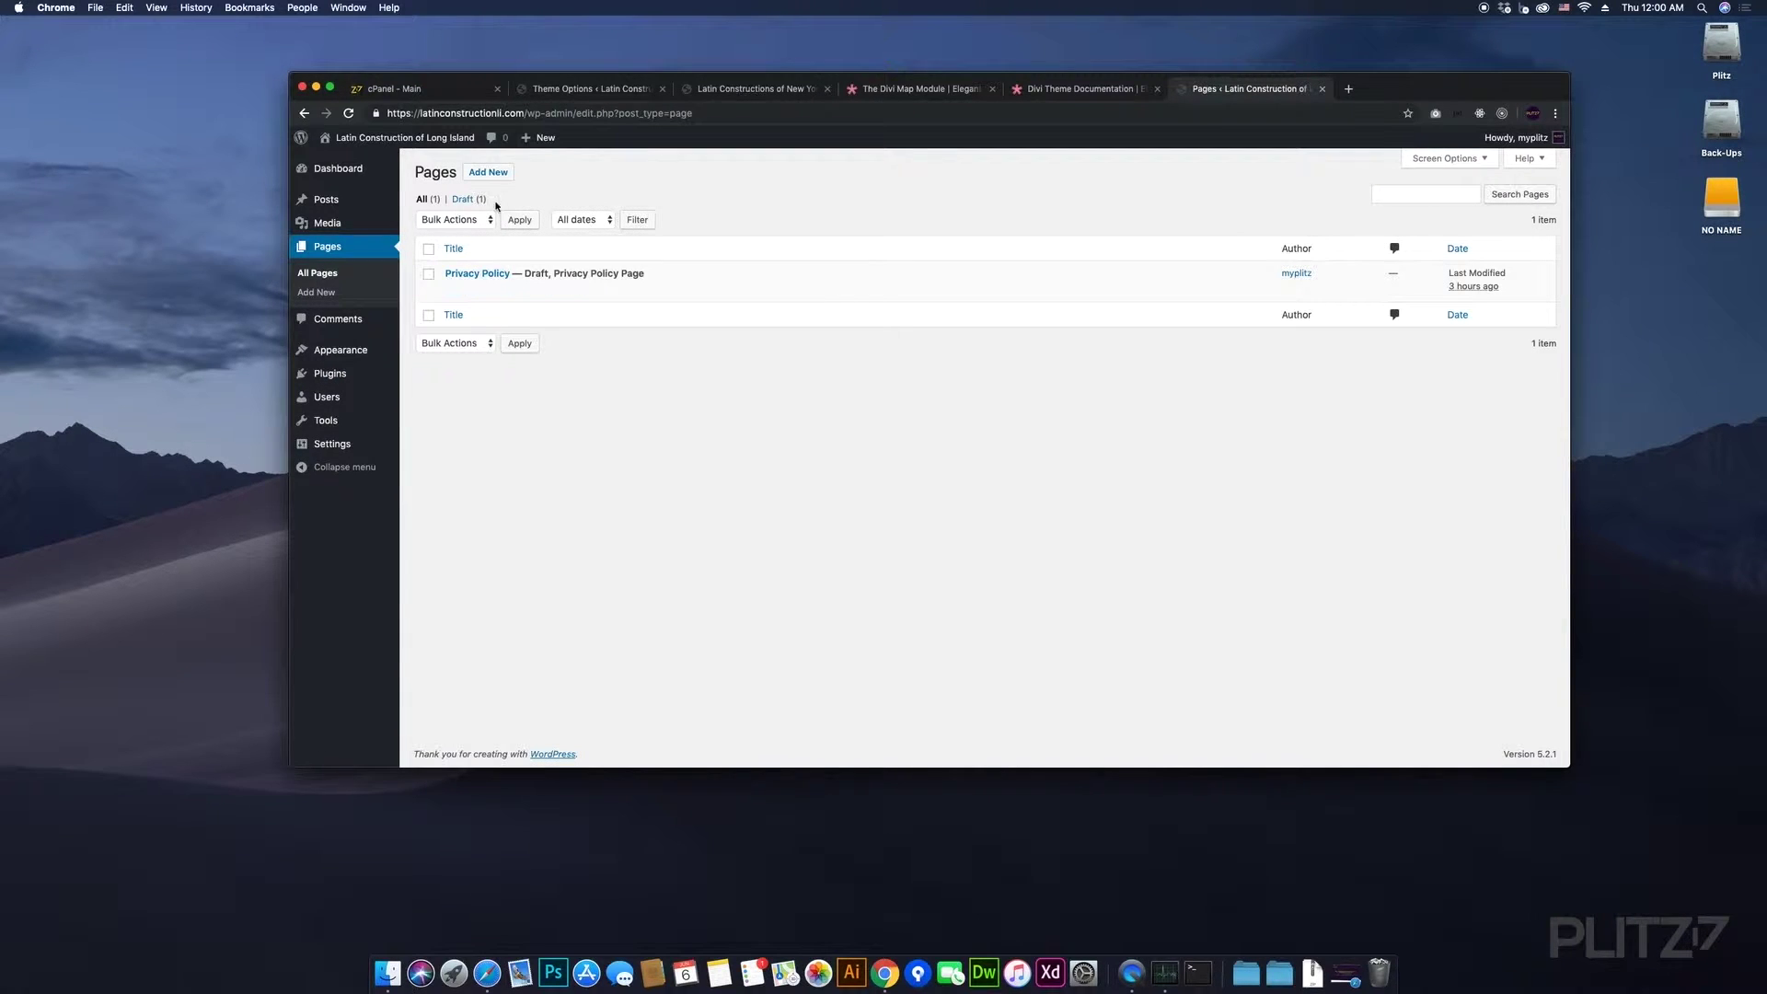
pyautogui.moveTo(502, 293)
pyautogui.click(342, 376)
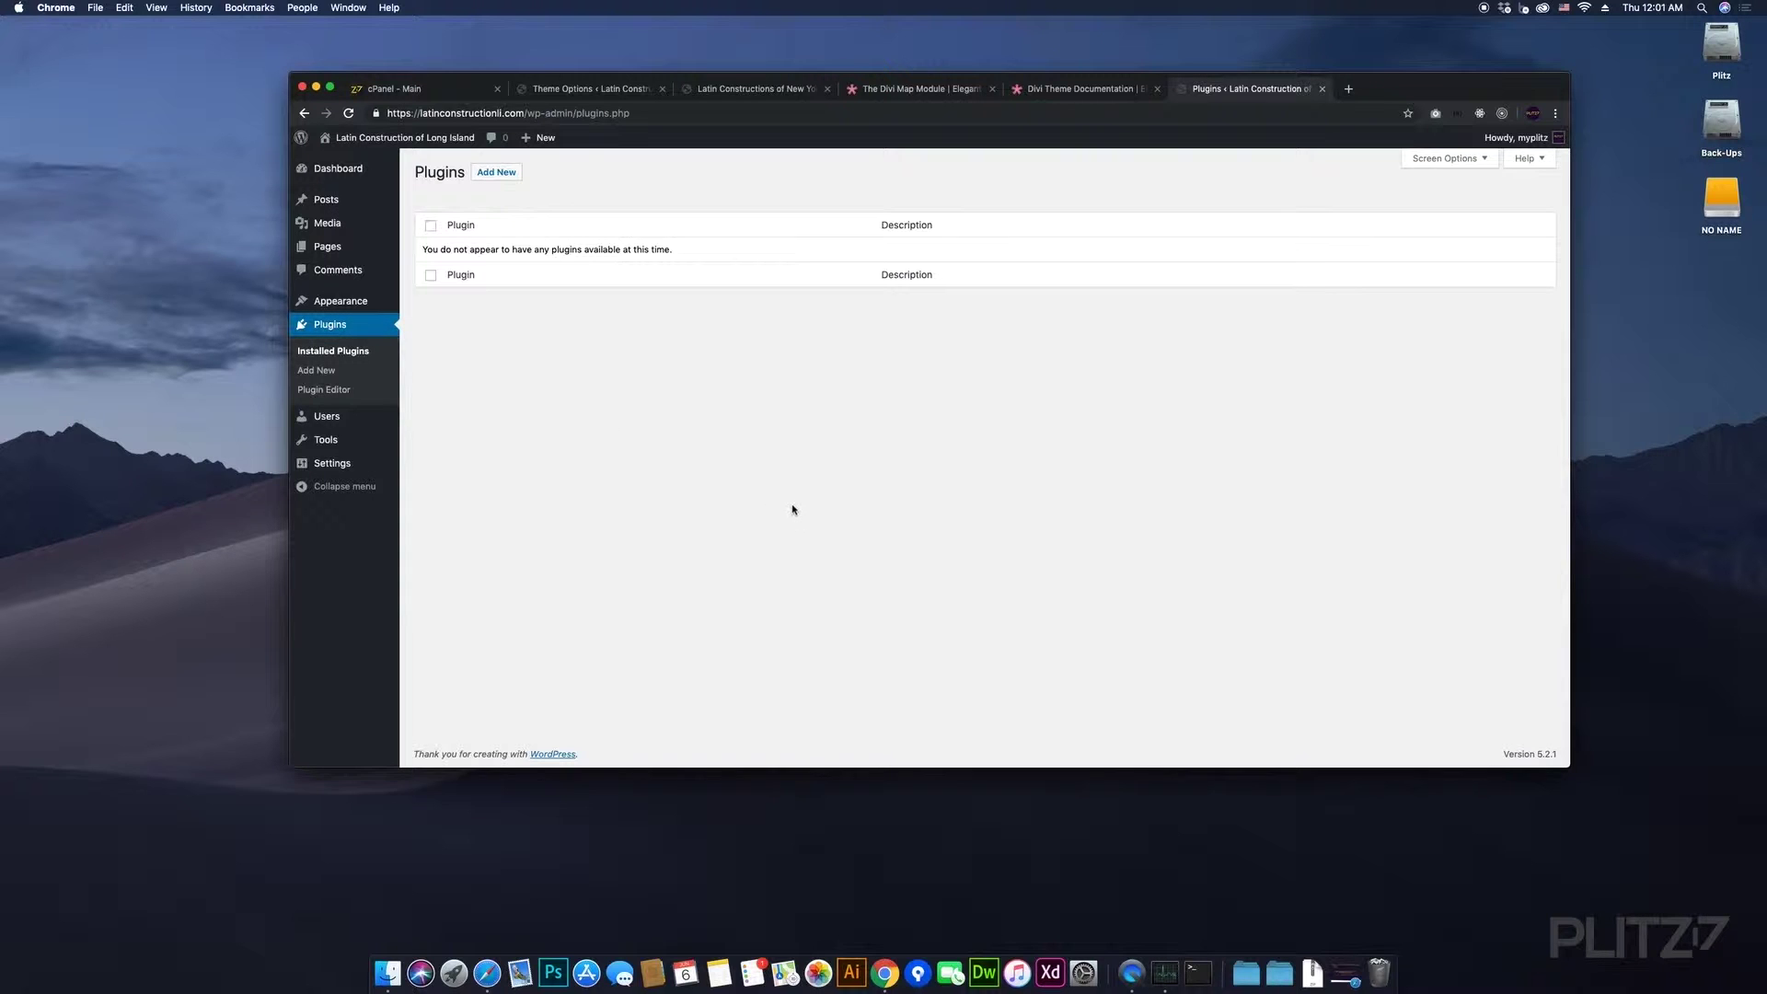
# - Switch to Finder, empty the Mac's Trash, and return to the WordPress admin in Chrome
pyautogui.click(1381, 854)
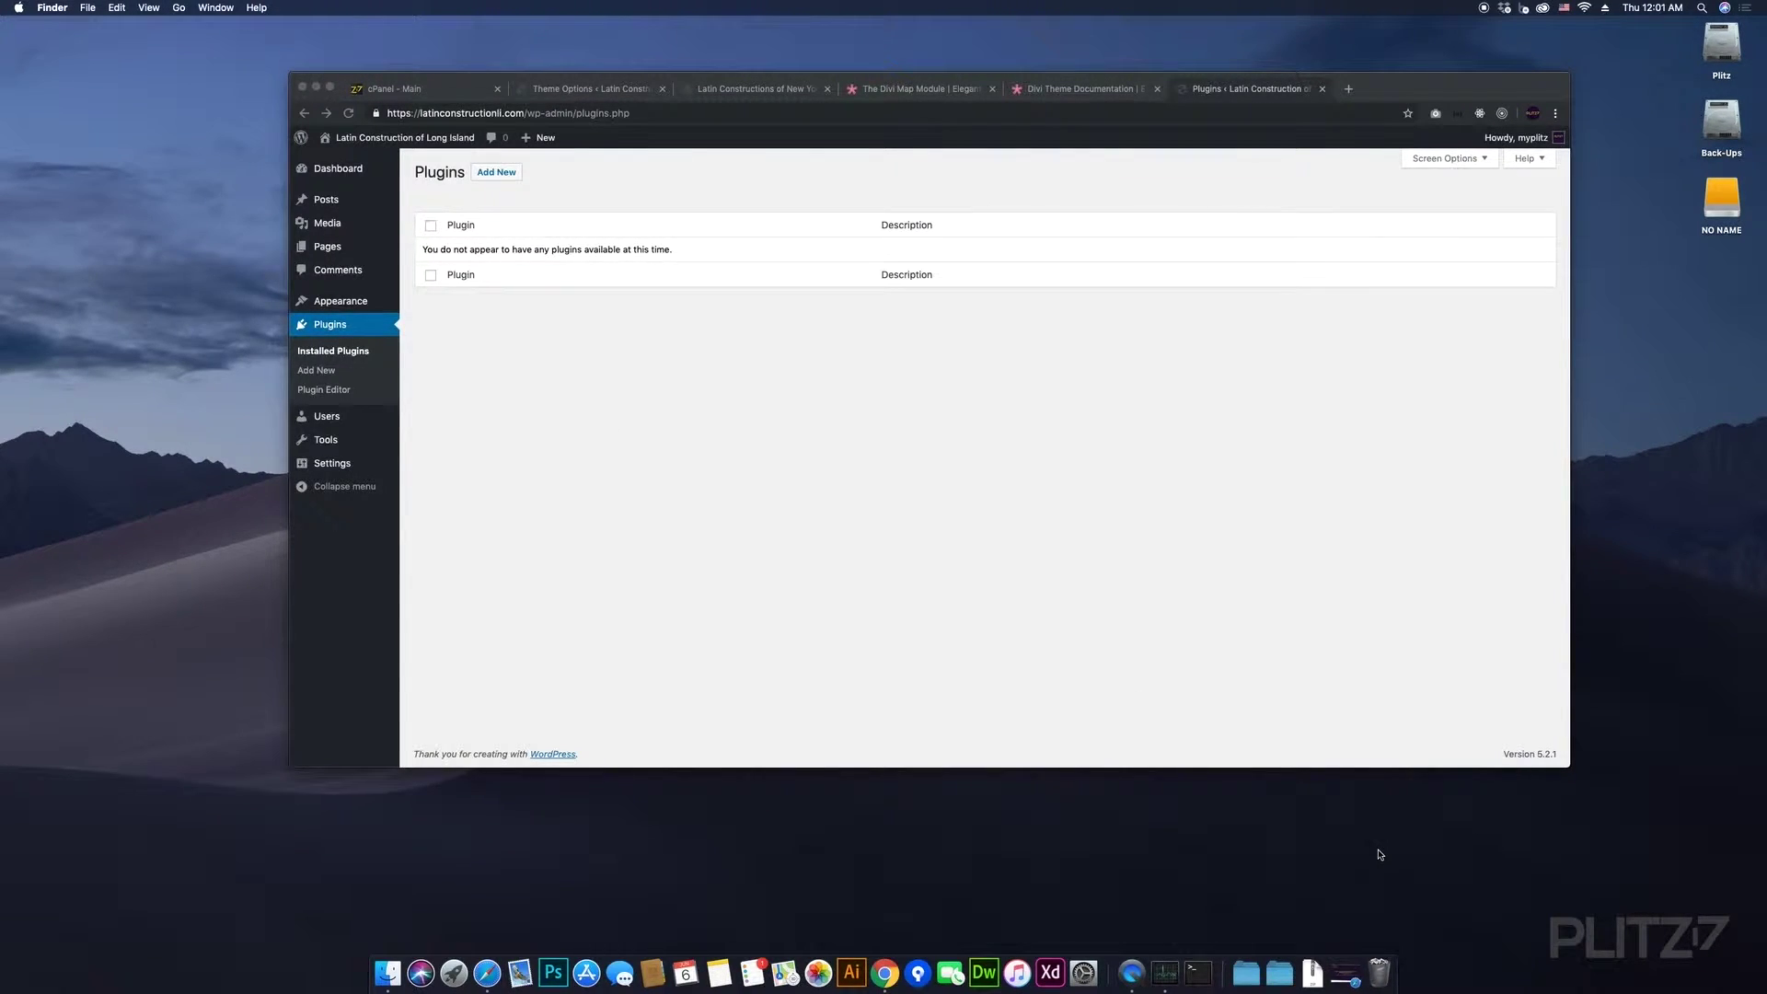
pyautogui.press('shift+super+BackSpace')
pyautogui.press('Return')
pyautogui.click(479, 357)
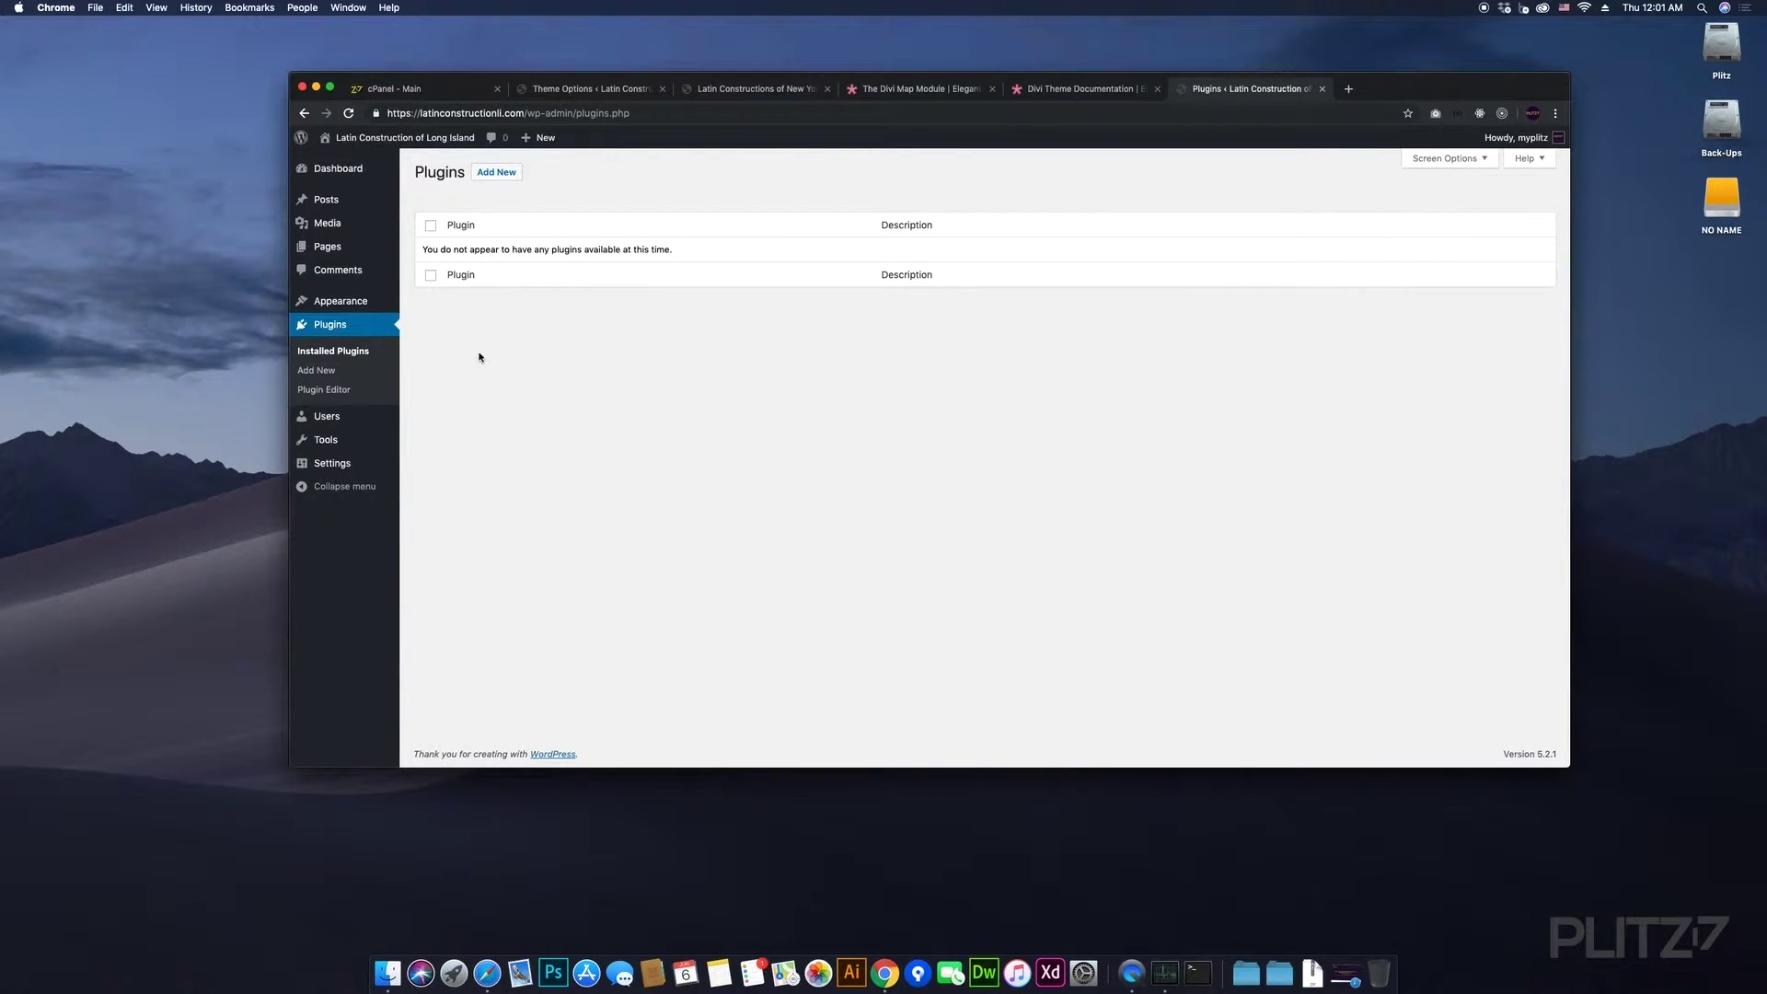
# - Open the page for adding new themes from the installed themes overview
pyautogui.moveTo(359, 307)
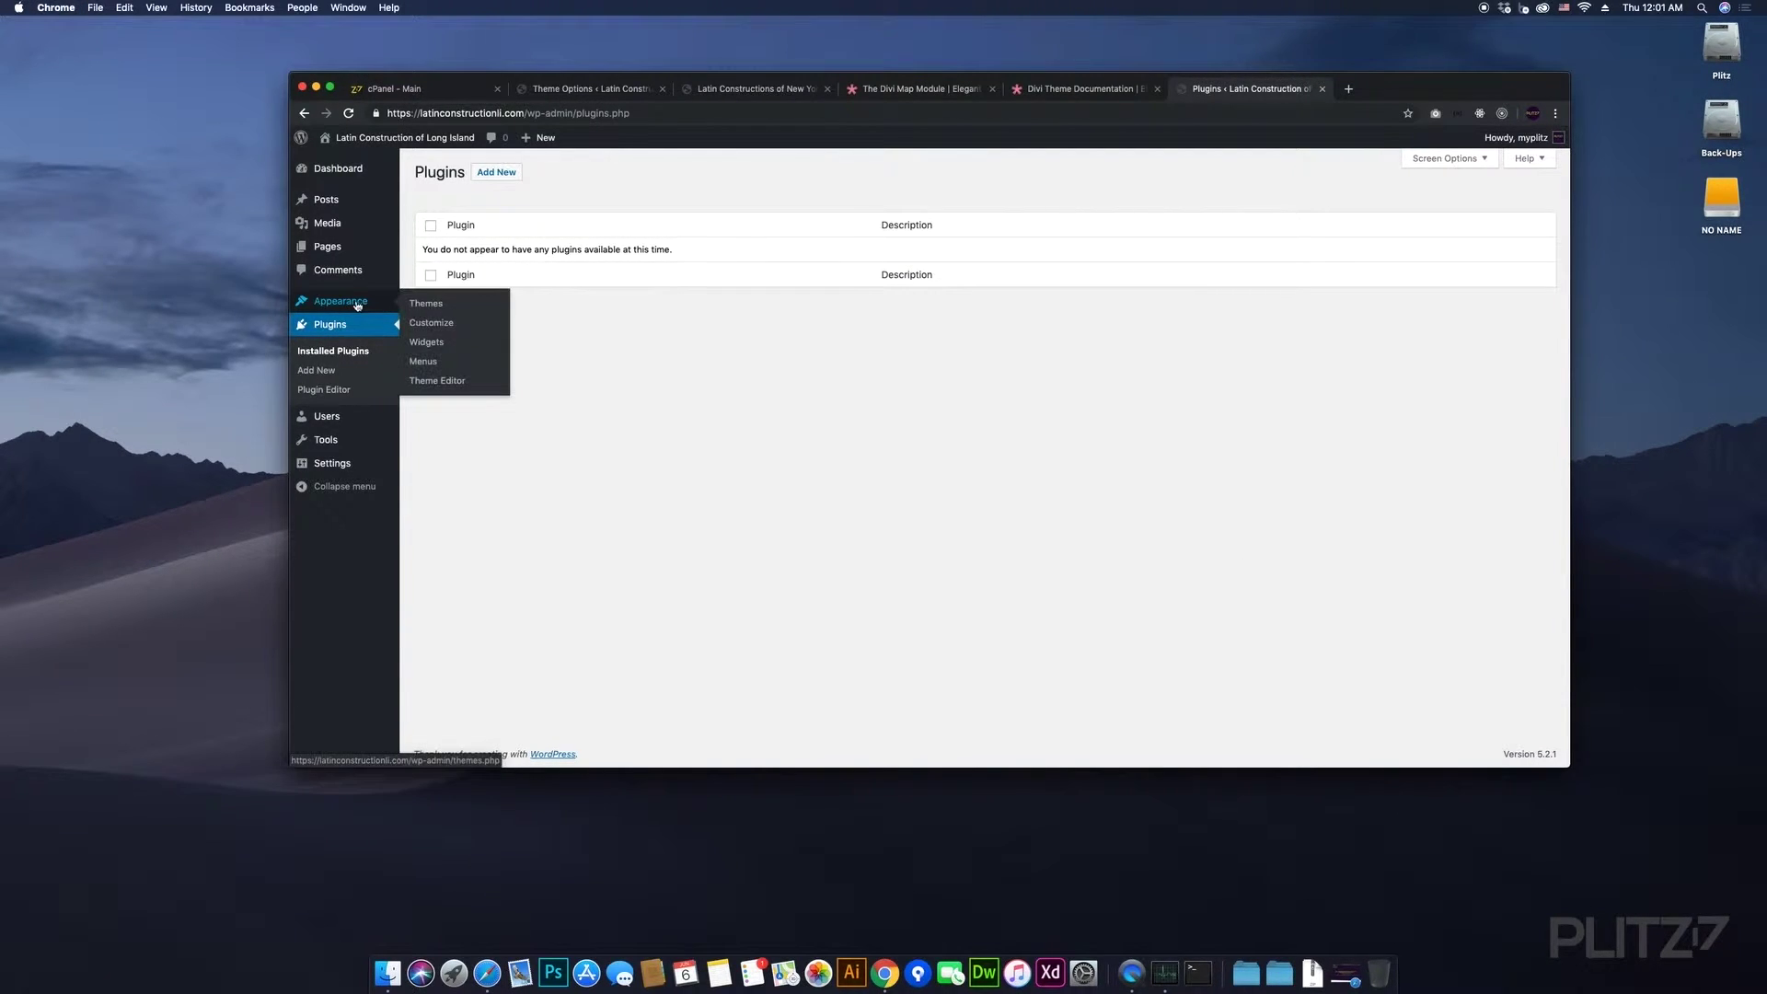
pyautogui.click(422, 303)
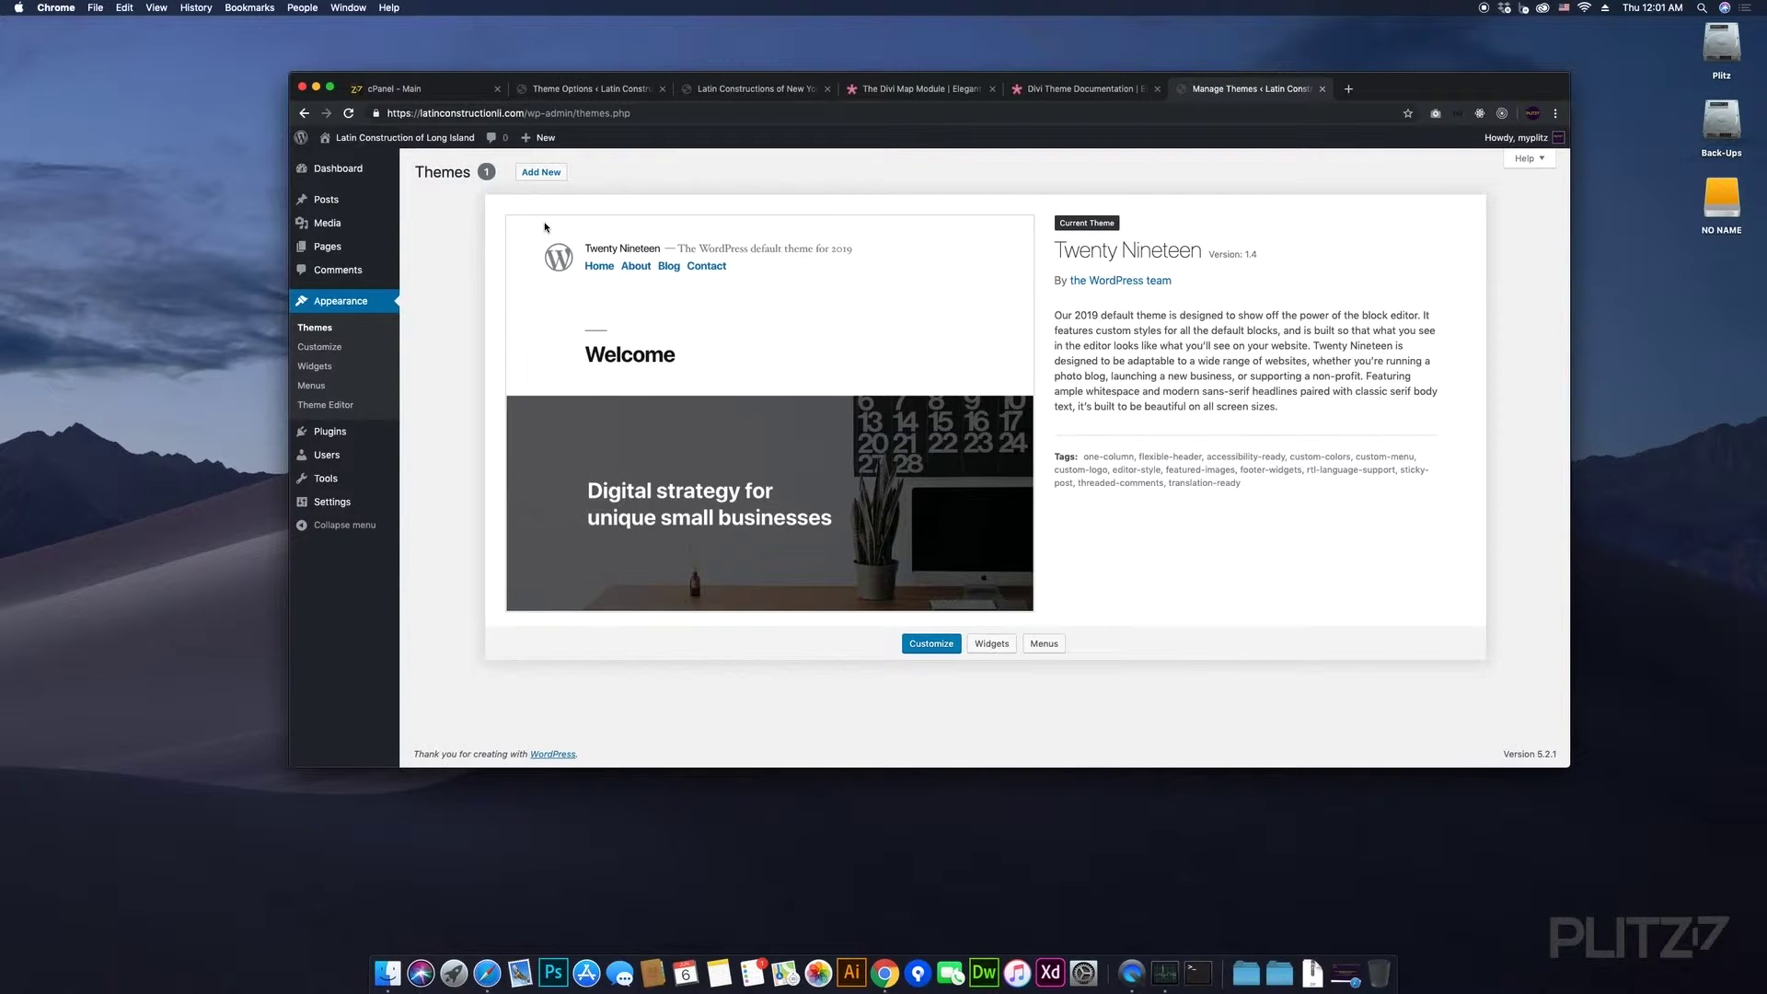
pyautogui.click(542, 172)
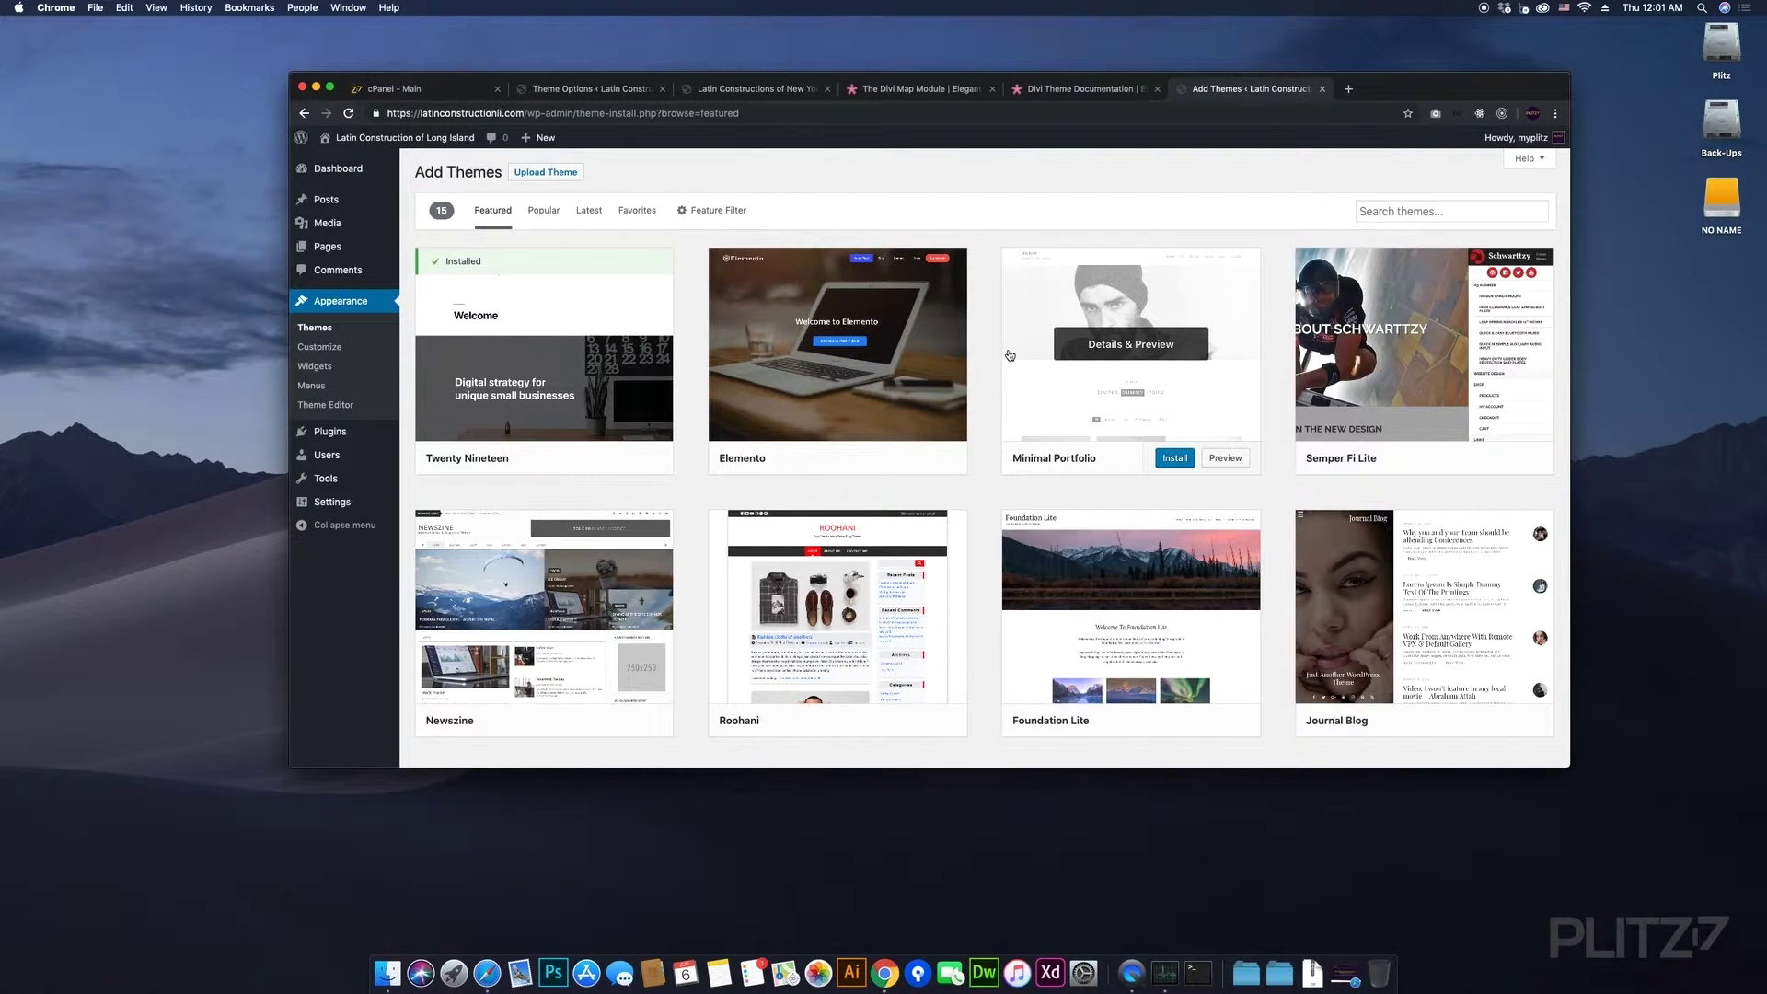
# - Browse the featured themes, preview the AppPage theme, and close its preview
pyautogui.scroll(-5, 1105, 405)
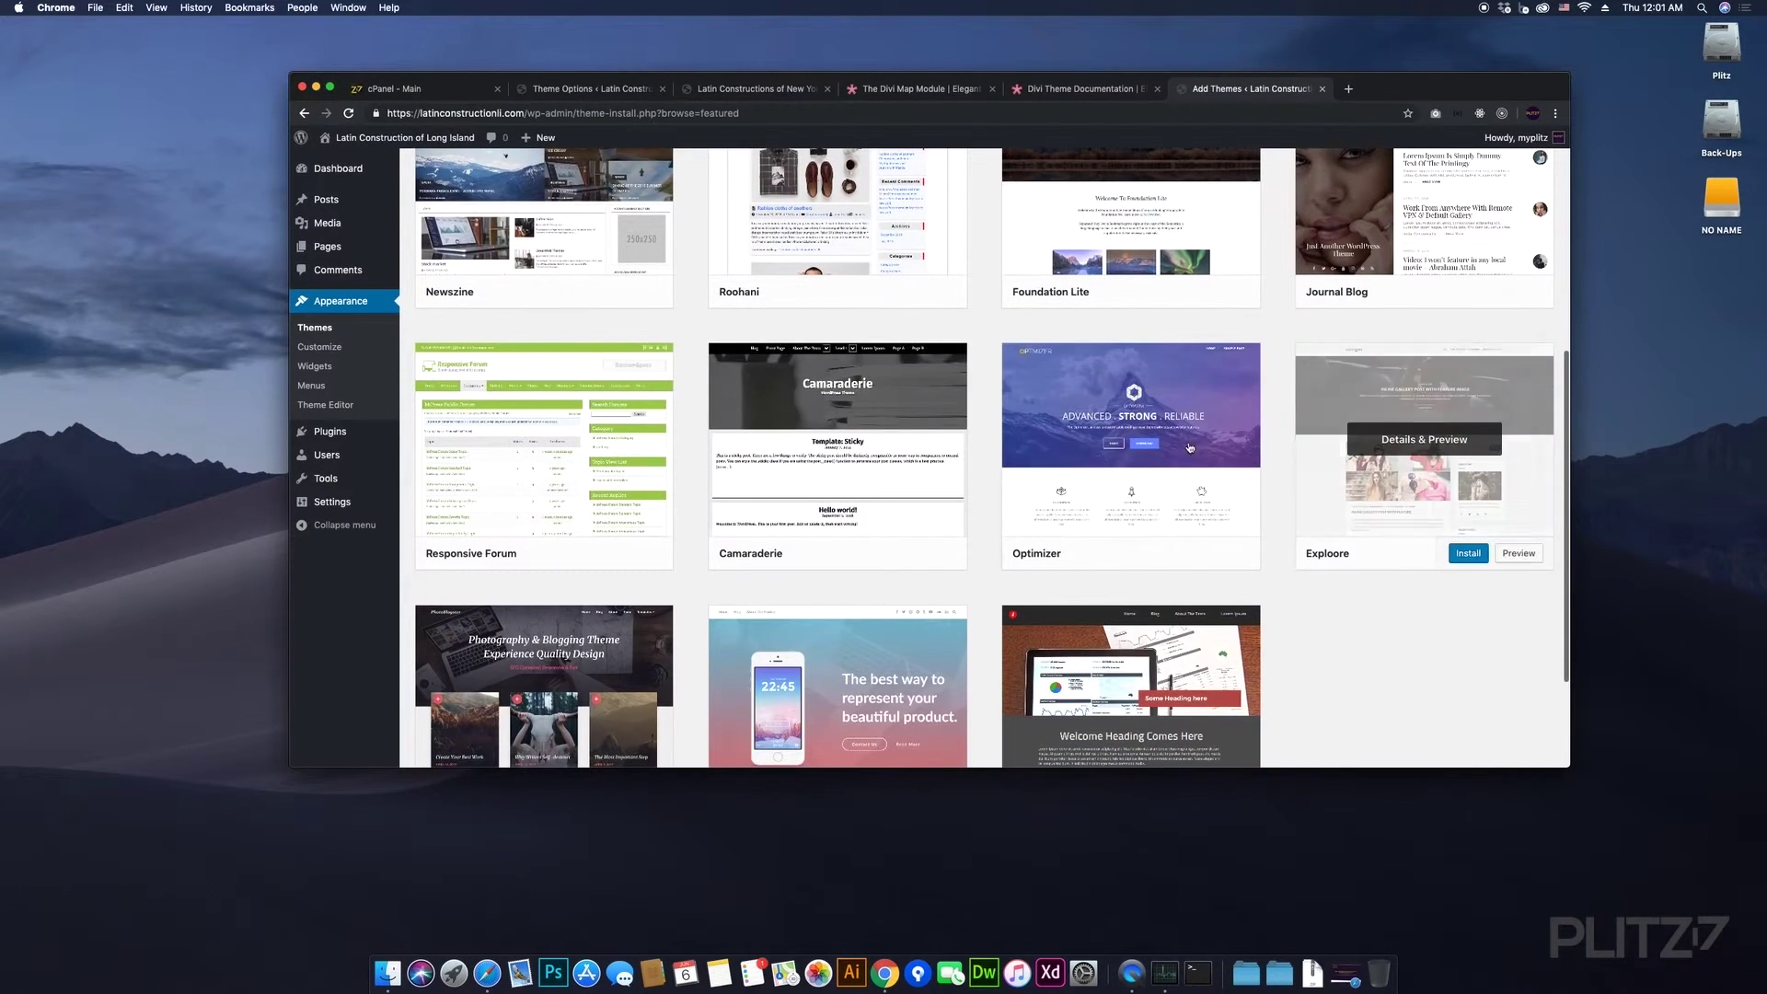
pyautogui.scroll(-2, 1190, 449)
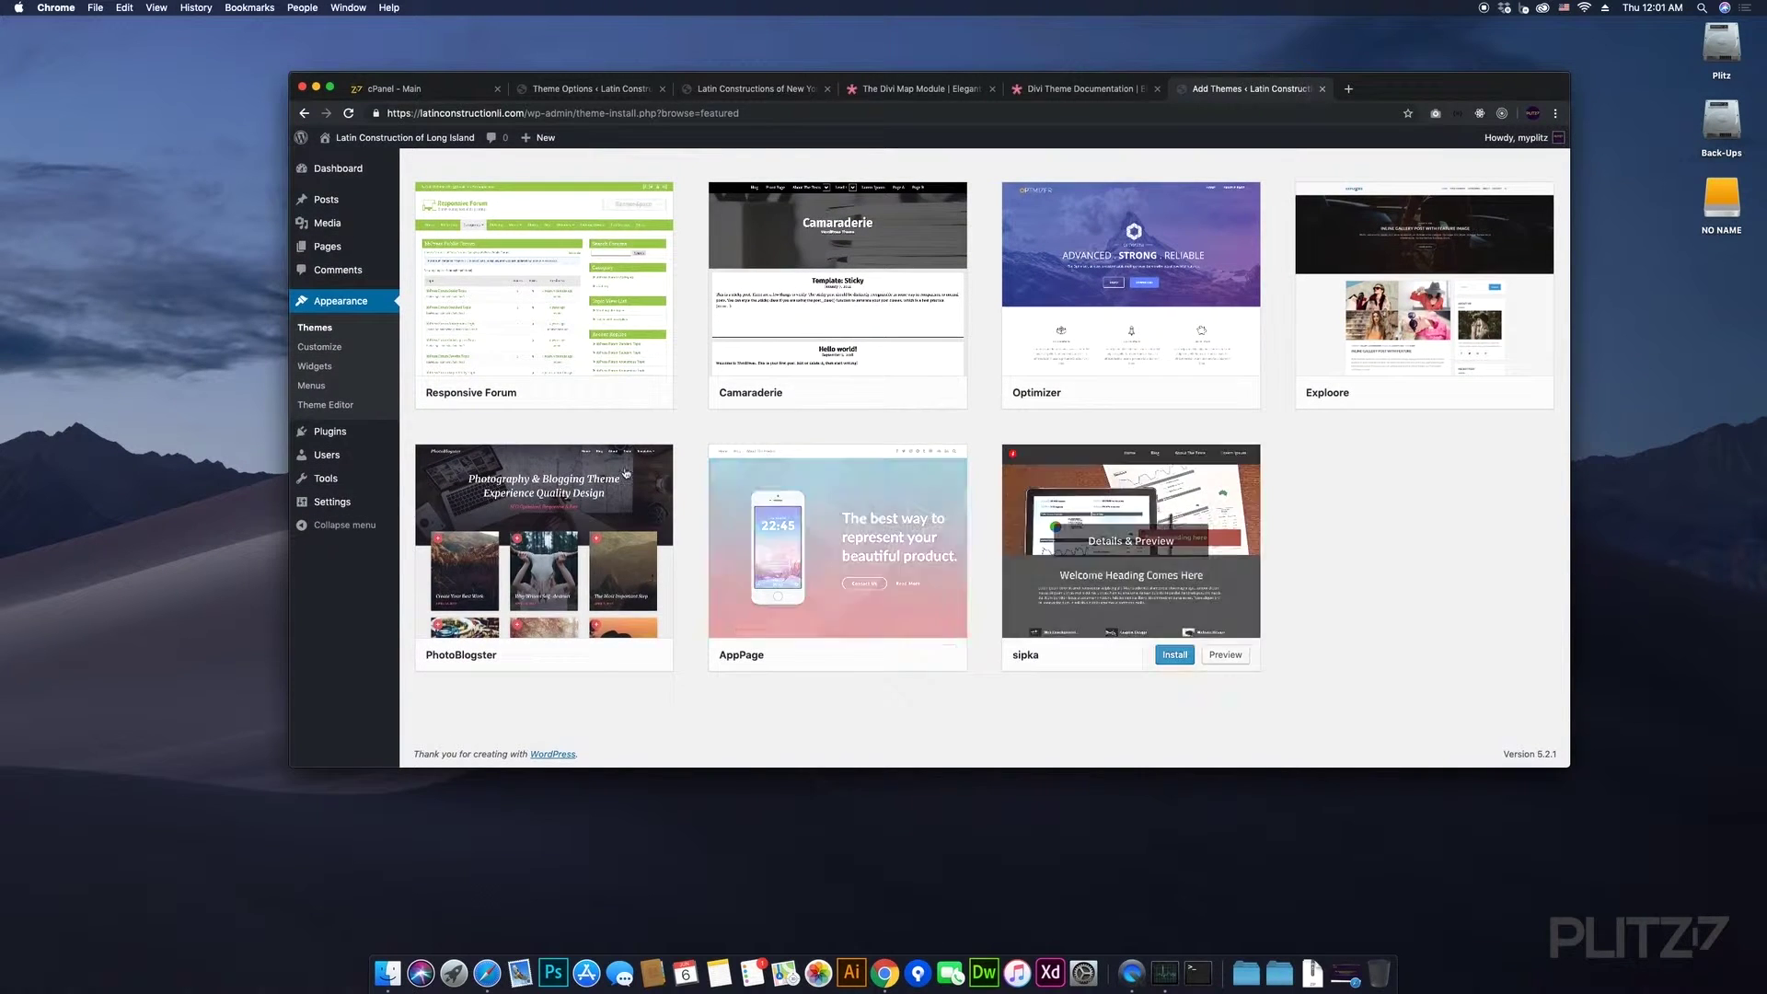
pyautogui.scroll(7, 1061, 505)
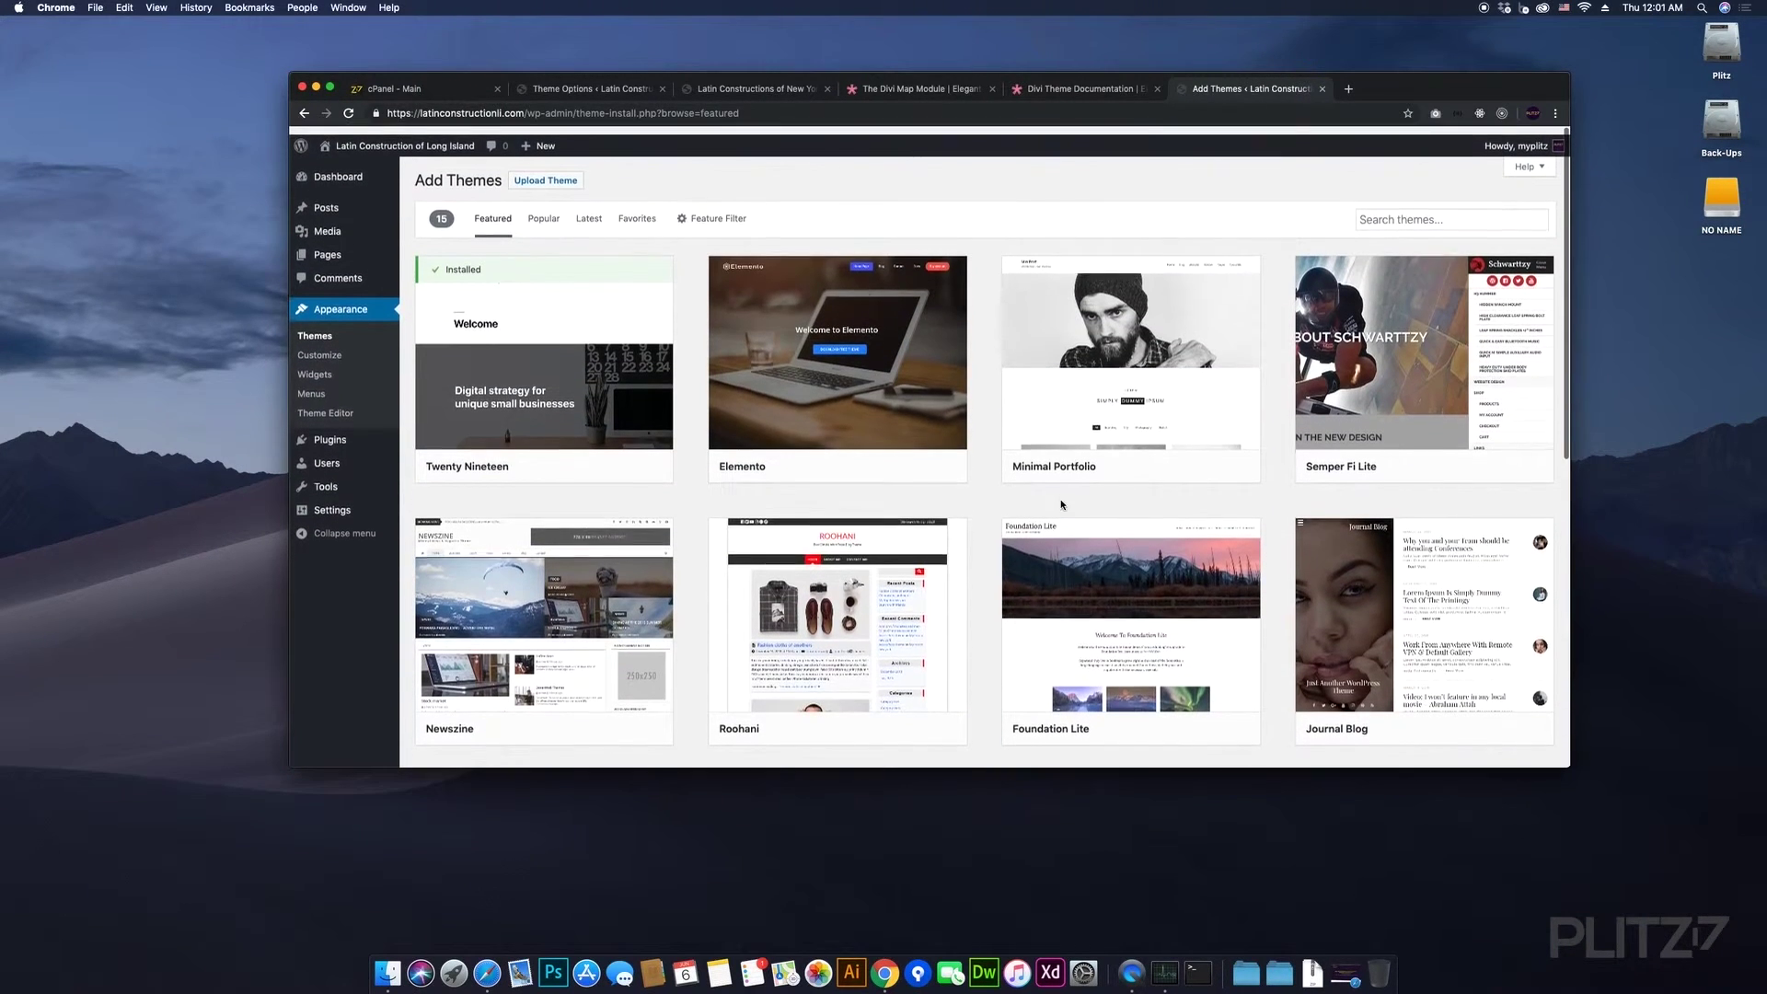
pyautogui.scroll(-7, 1096, 410)
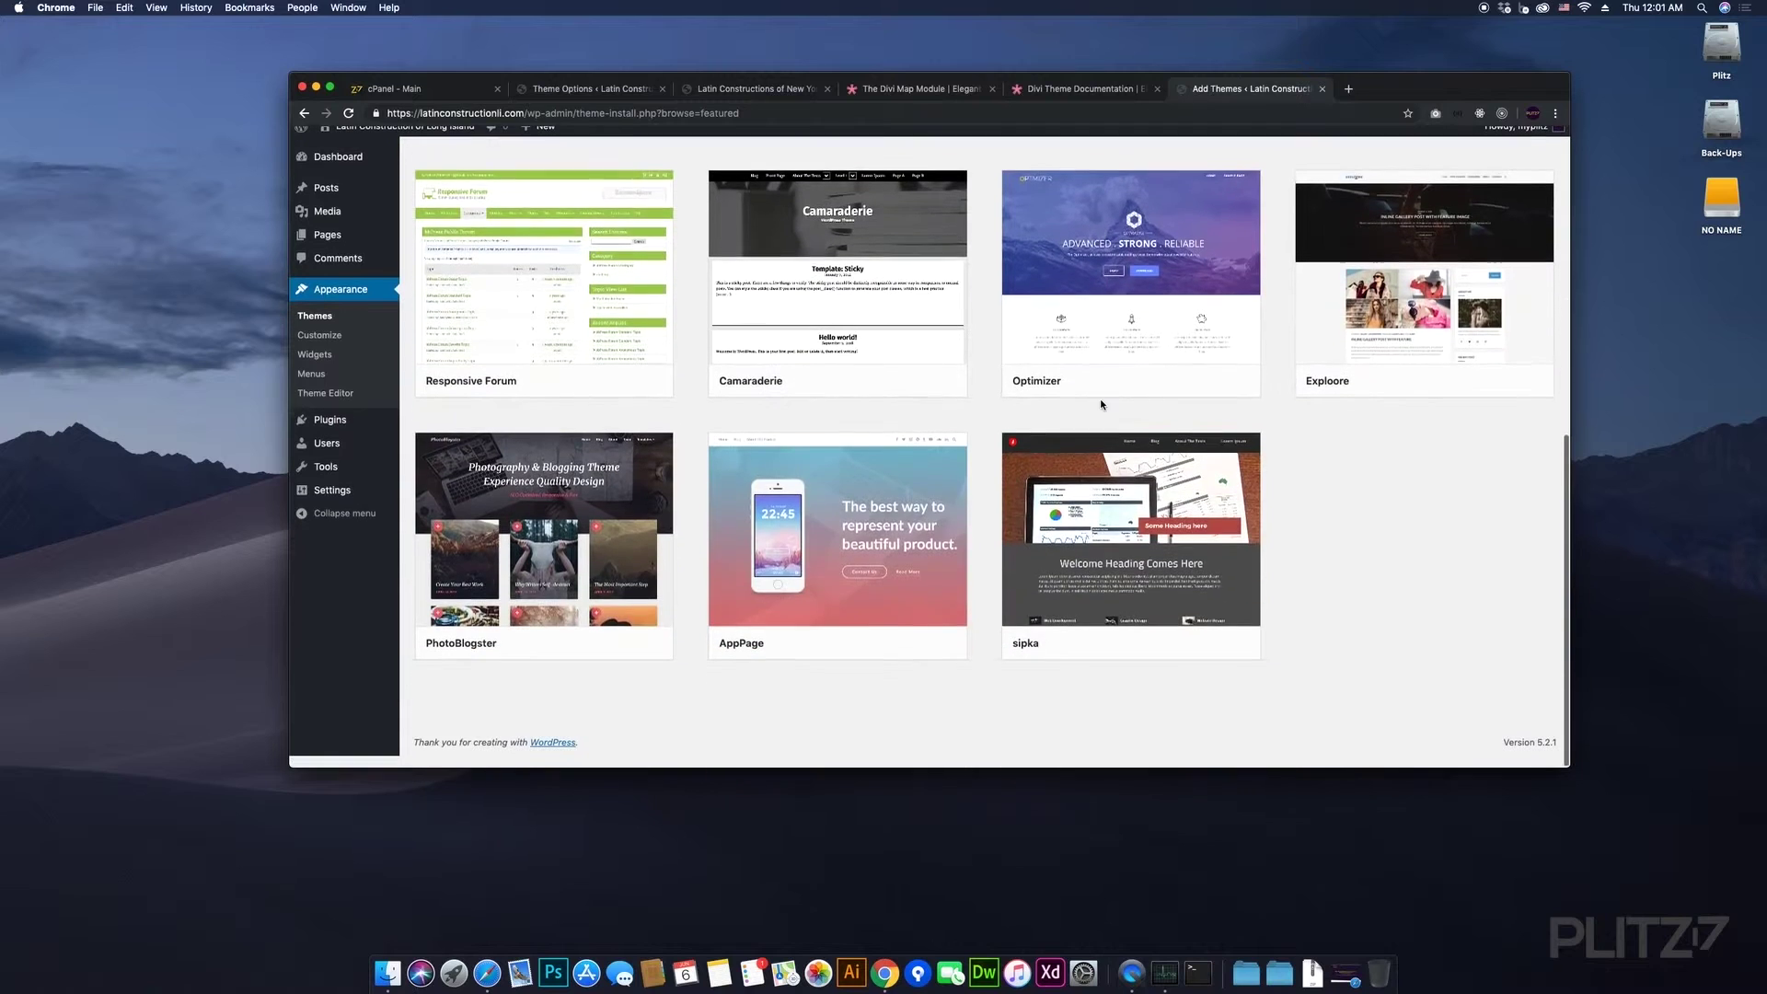
pyautogui.click(884, 478)
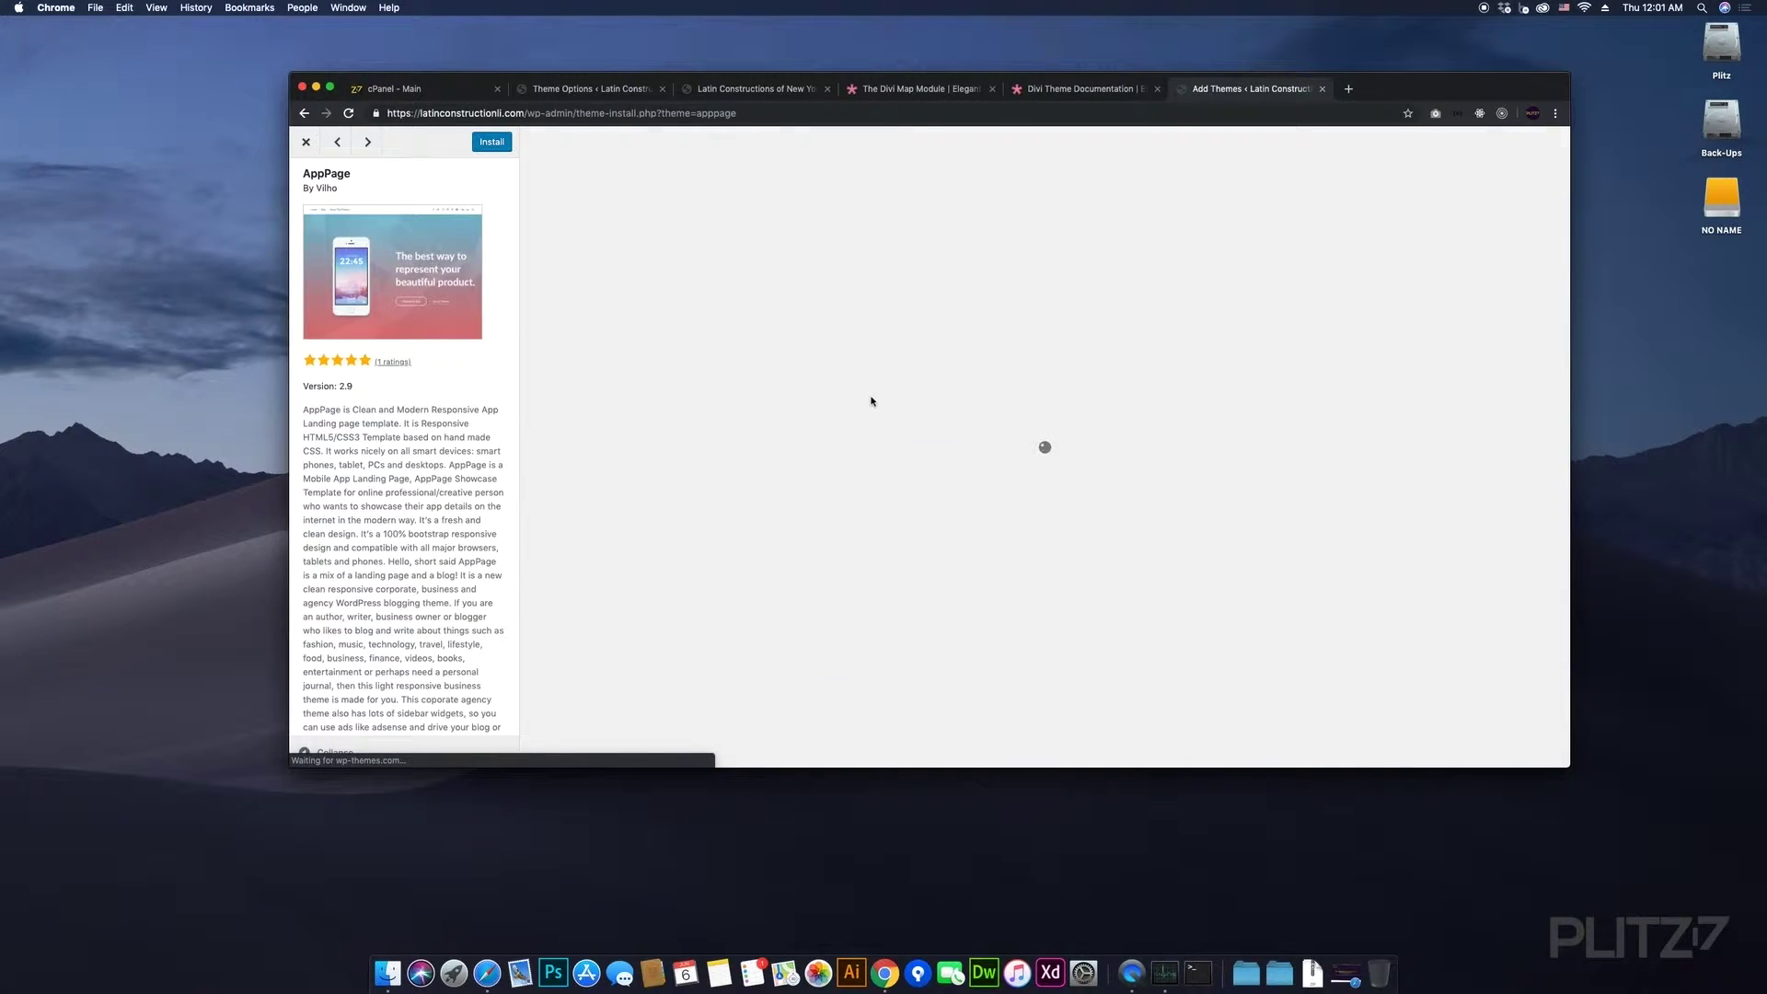
pyautogui.scroll(-3, 484, 245)
pyautogui.scroll(3, 483, 246)
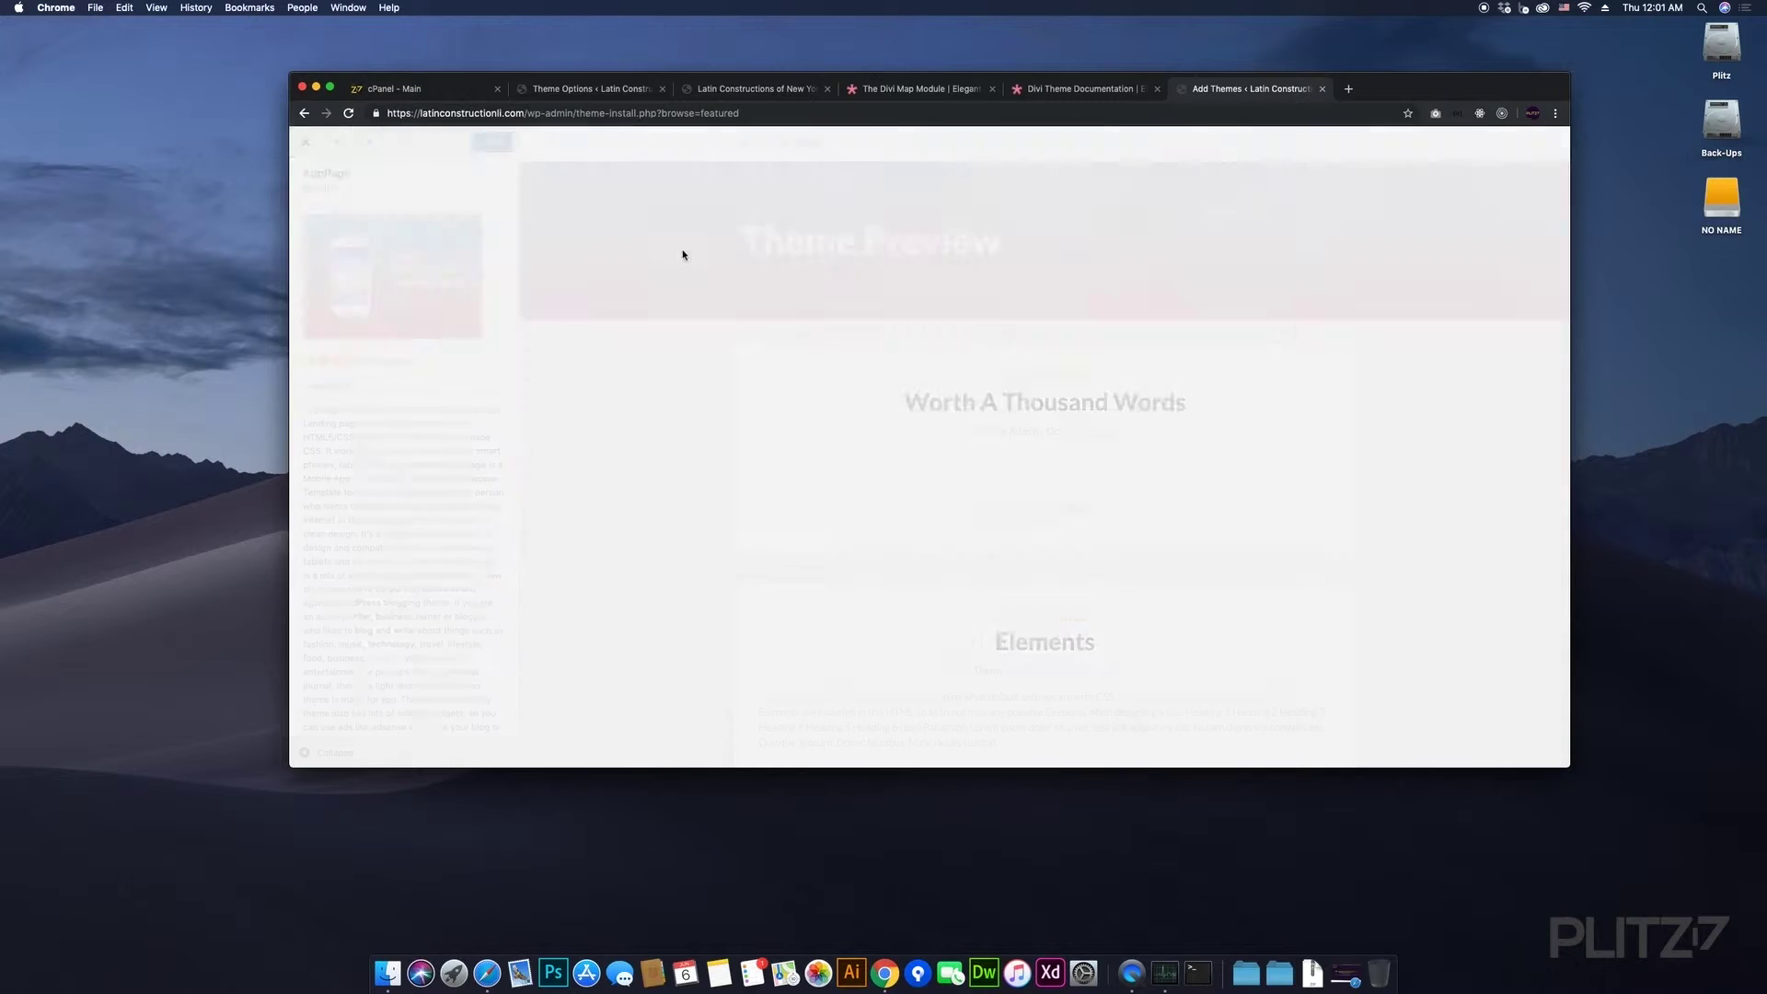
pyautogui.click(306, 142)
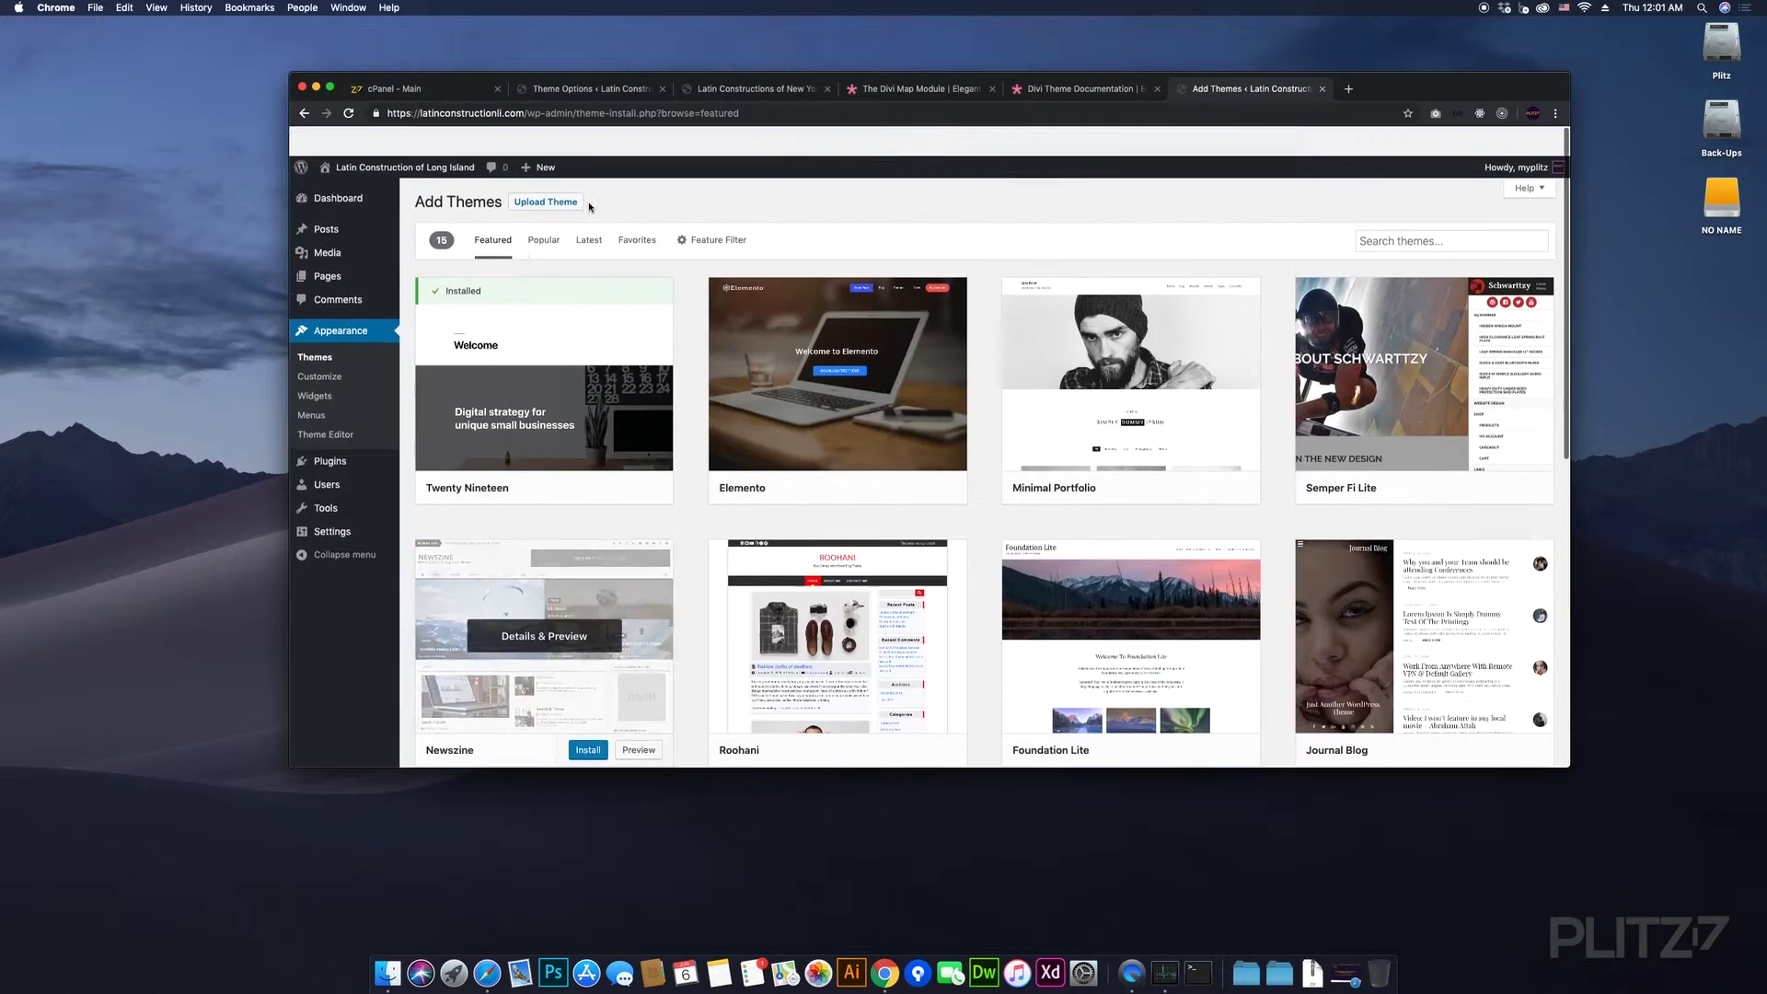
# - Look over the designs in the featured theme catalogue again, from Minimal Portfolio down to Exploore
pyautogui.moveTo(1057, 366)
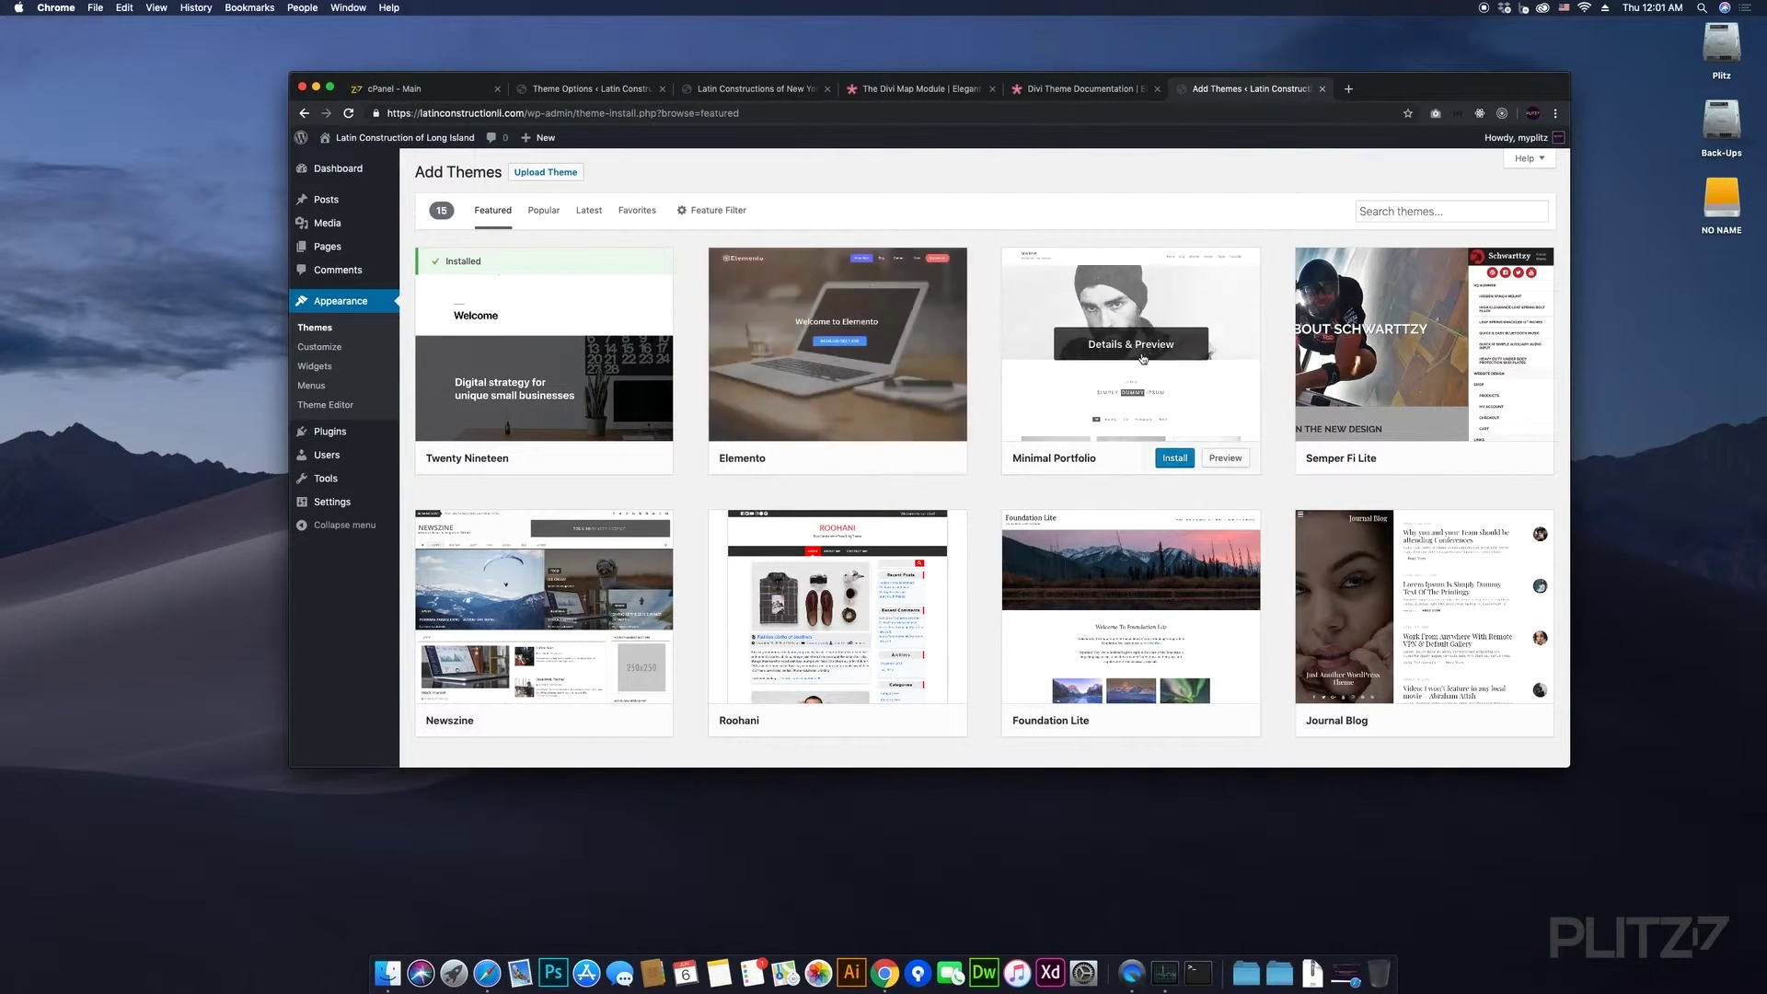
pyautogui.moveTo(1447, 586)
pyautogui.scroll(-5, 1447, 590)
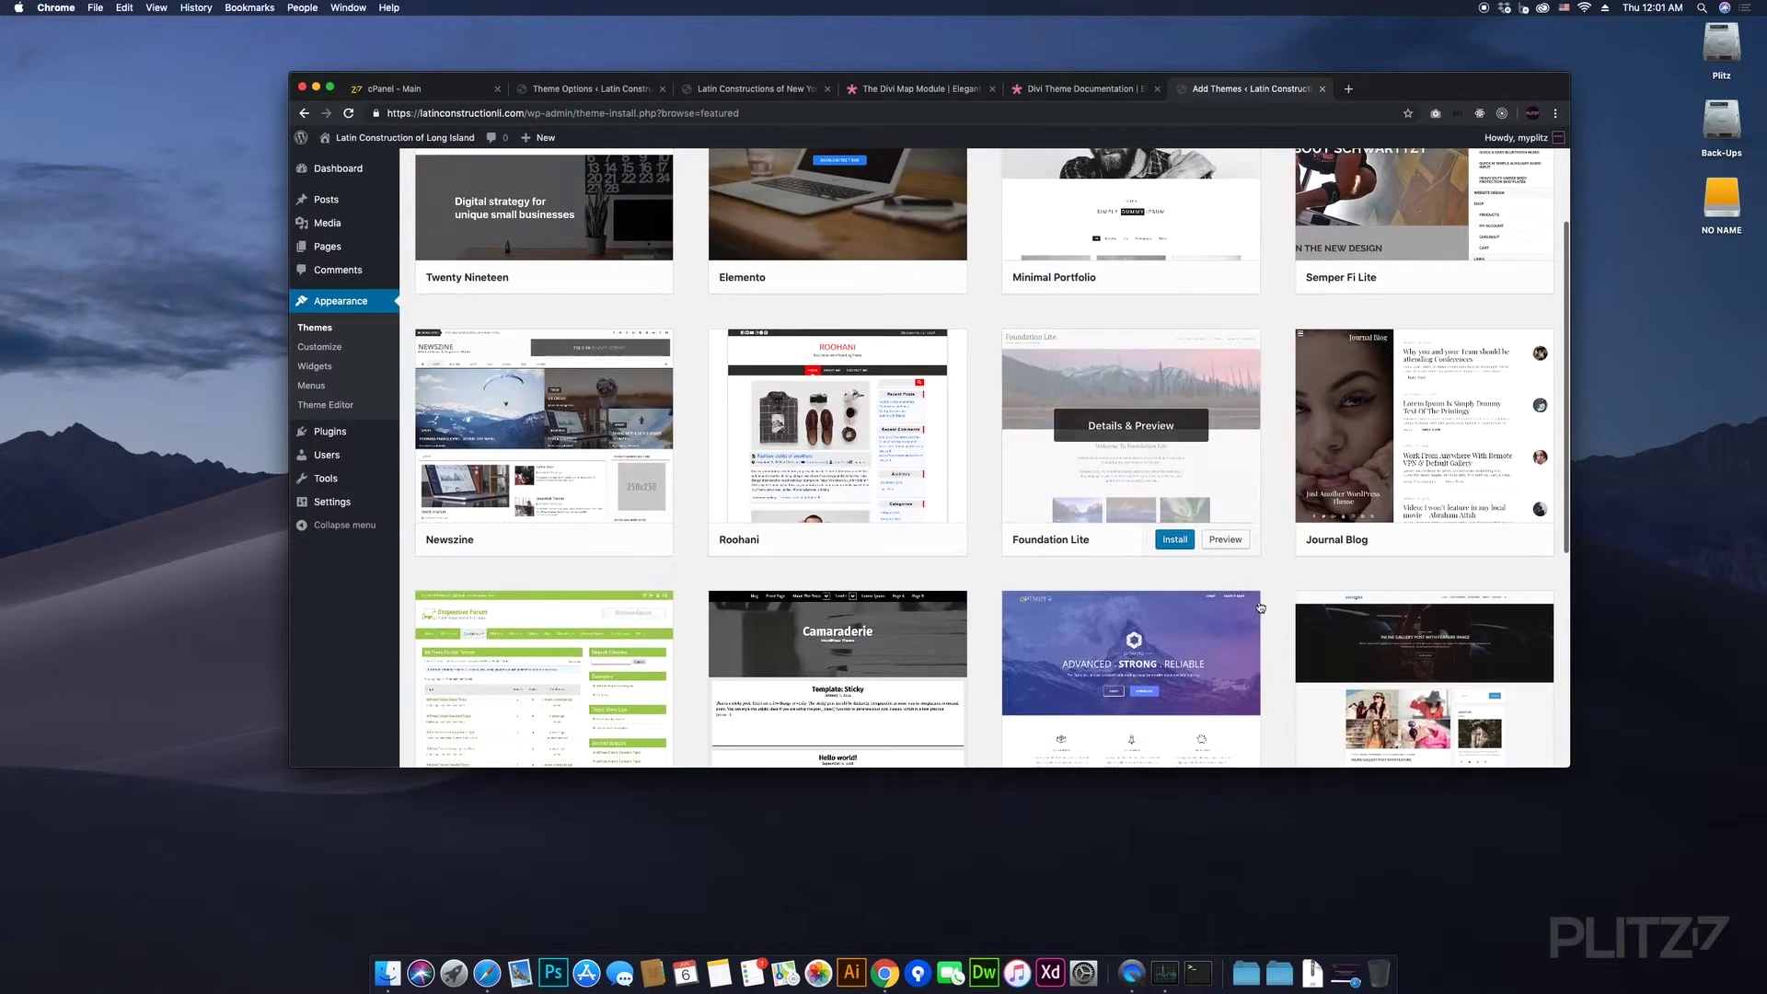
pyautogui.moveTo(767, 624)
pyautogui.scroll(-5, 767, 624)
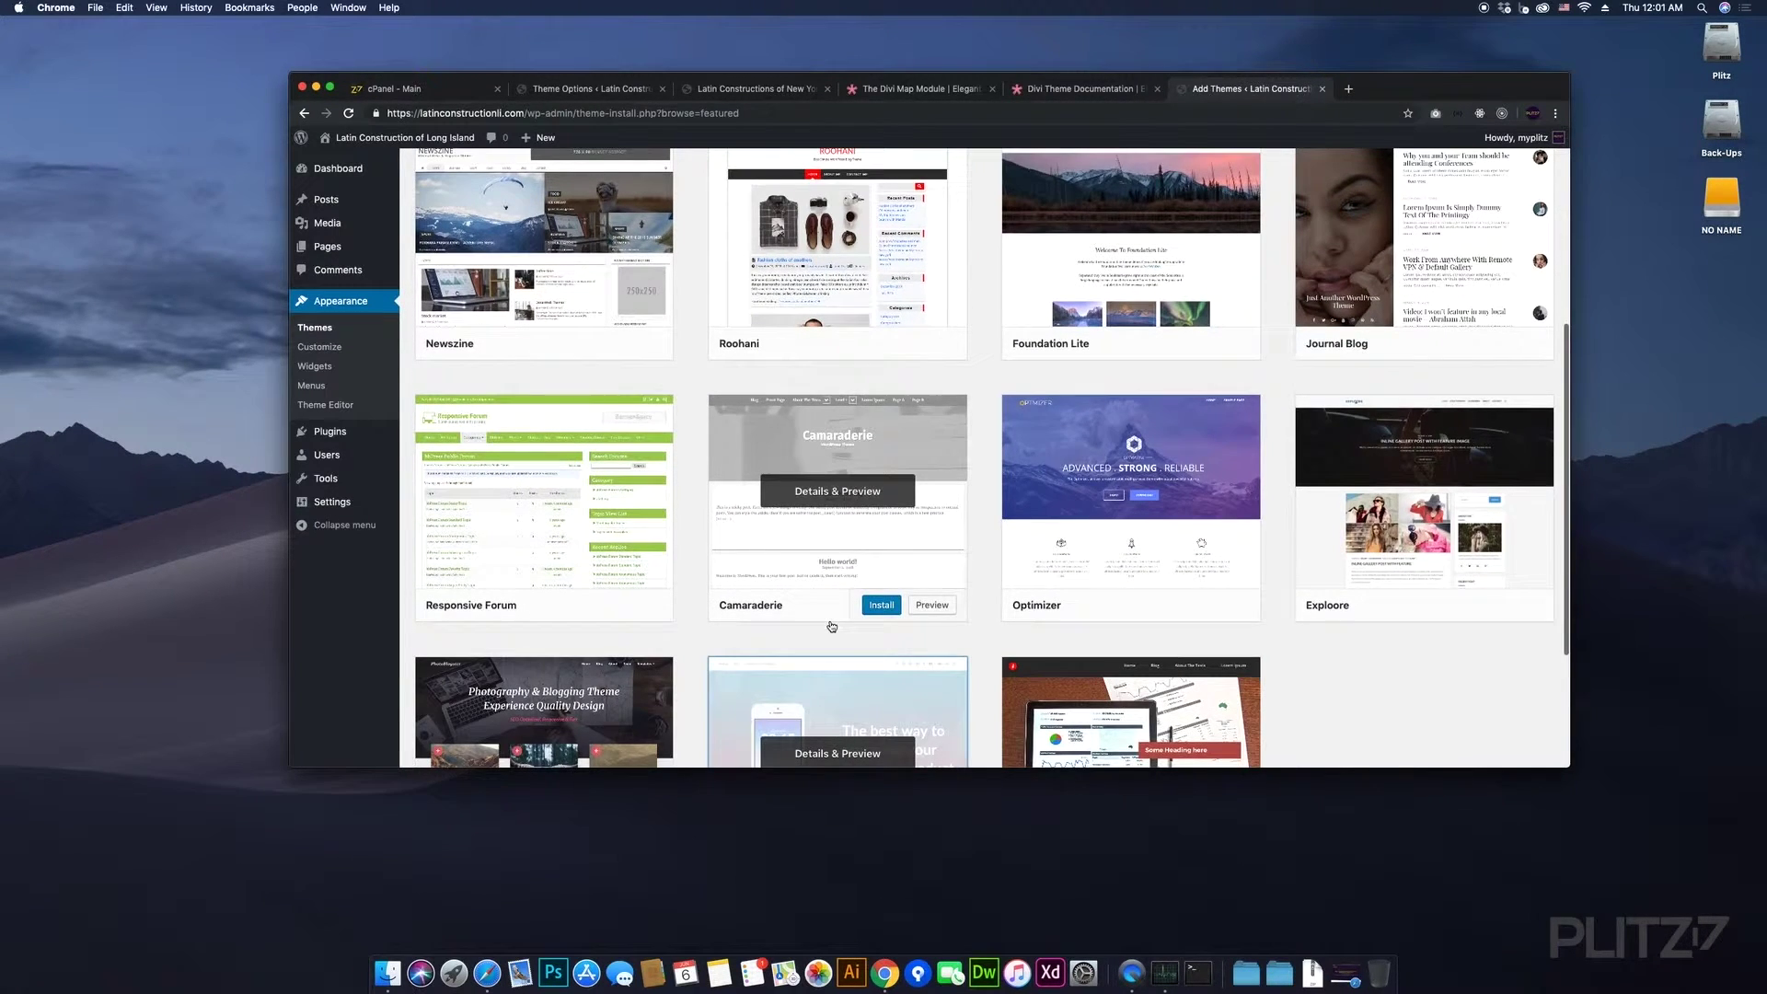
pyautogui.moveTo(1355, 585)
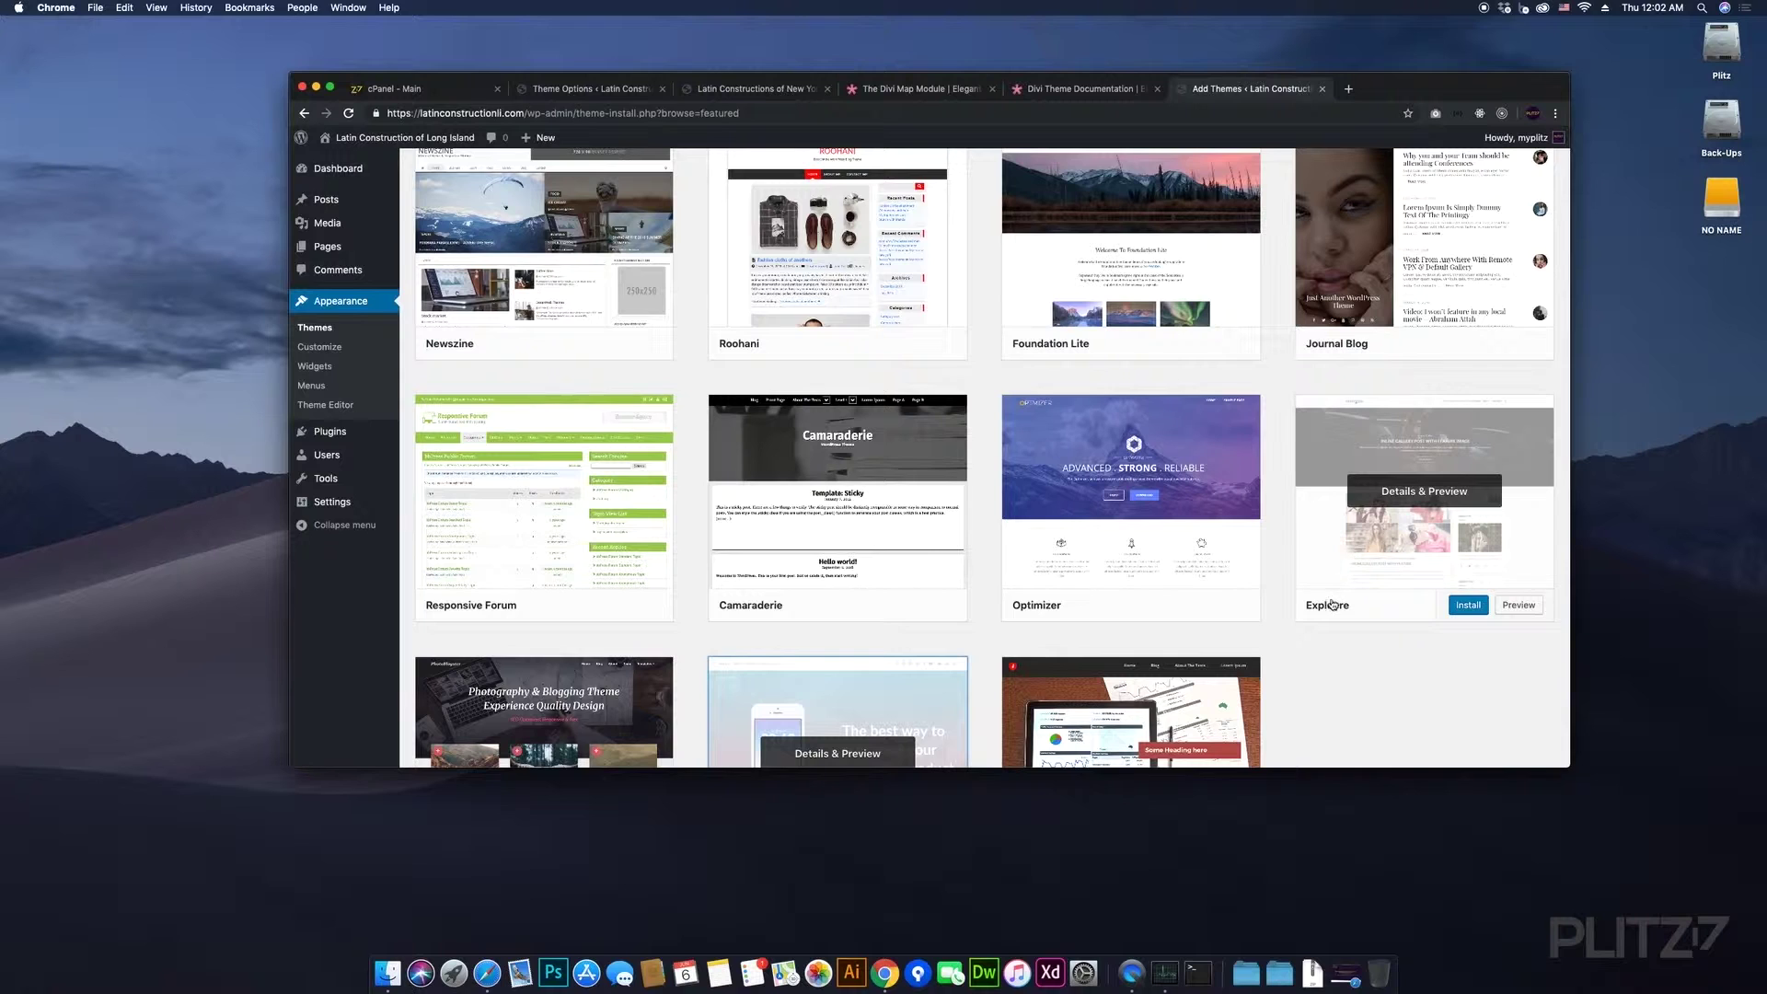
pyautogui.scroll(10, 1334, 631)
pyautogui.scroll(-1, 1338, 632)
pyautogui.moveTo(919, 297)
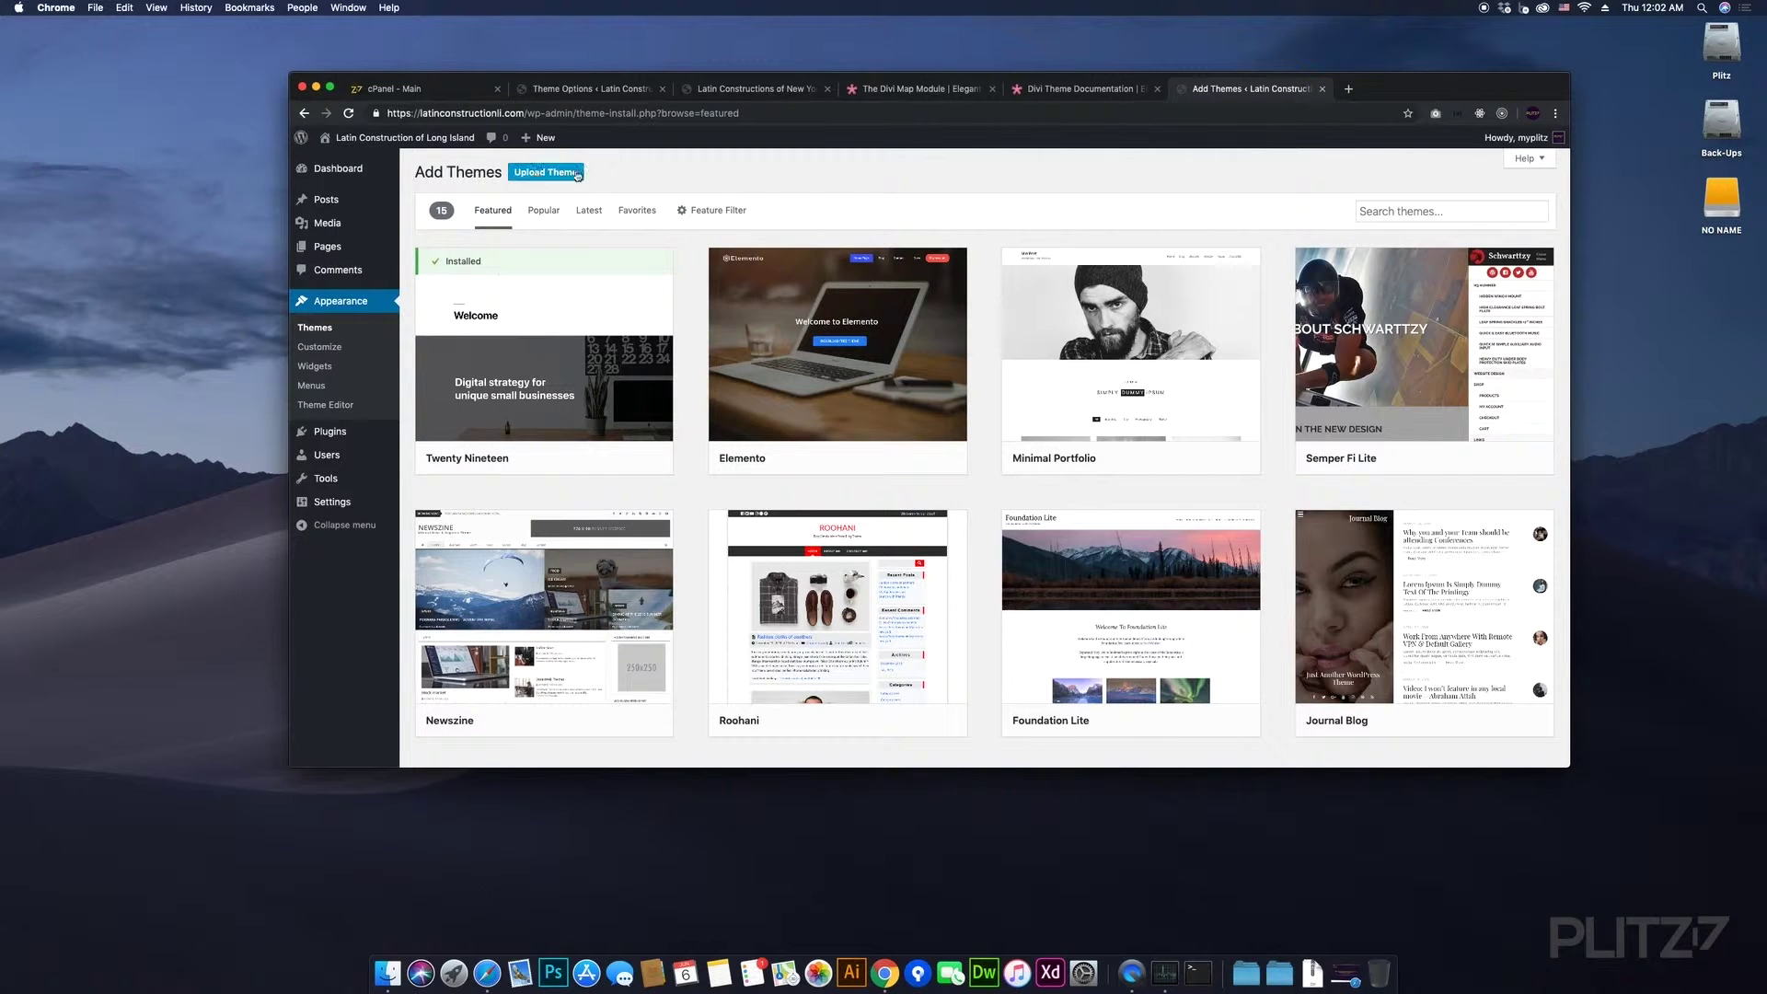
# - Install the theme from Divi.zip, found in the WordPress themes and plugins folder of Creative Cloud Files, and activate it
pyautogui.click(546, 172)
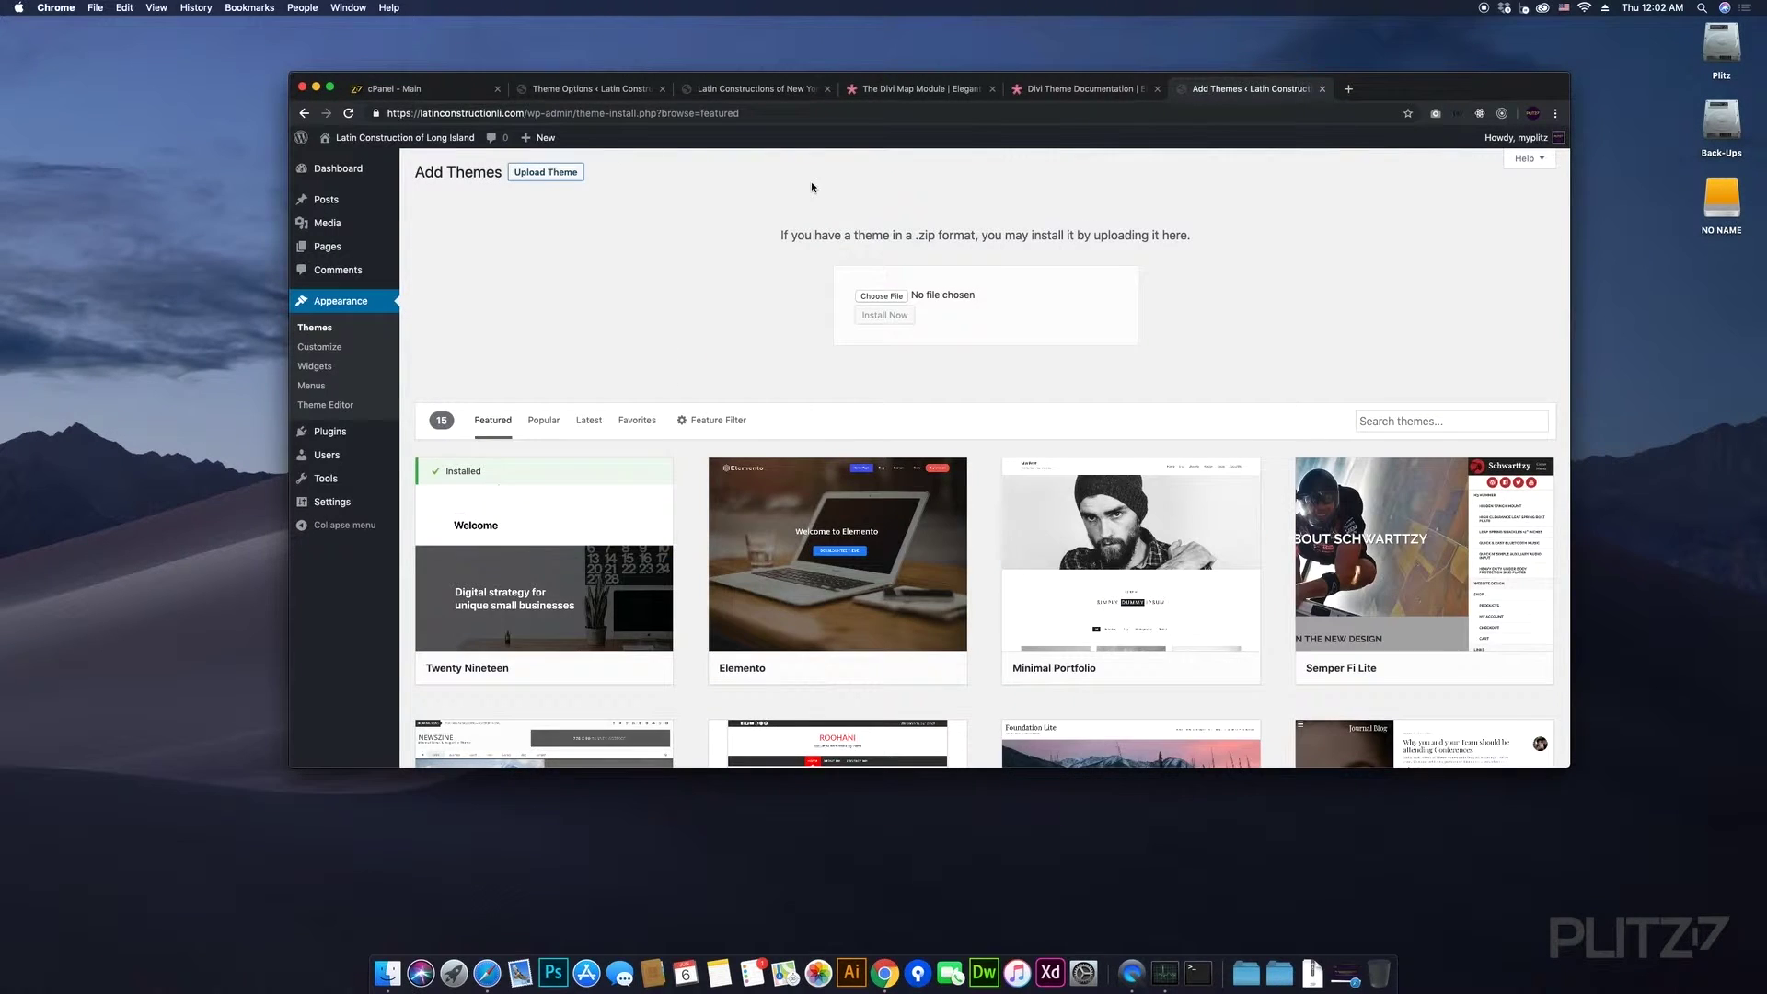
pyautogui.click(896, 297)
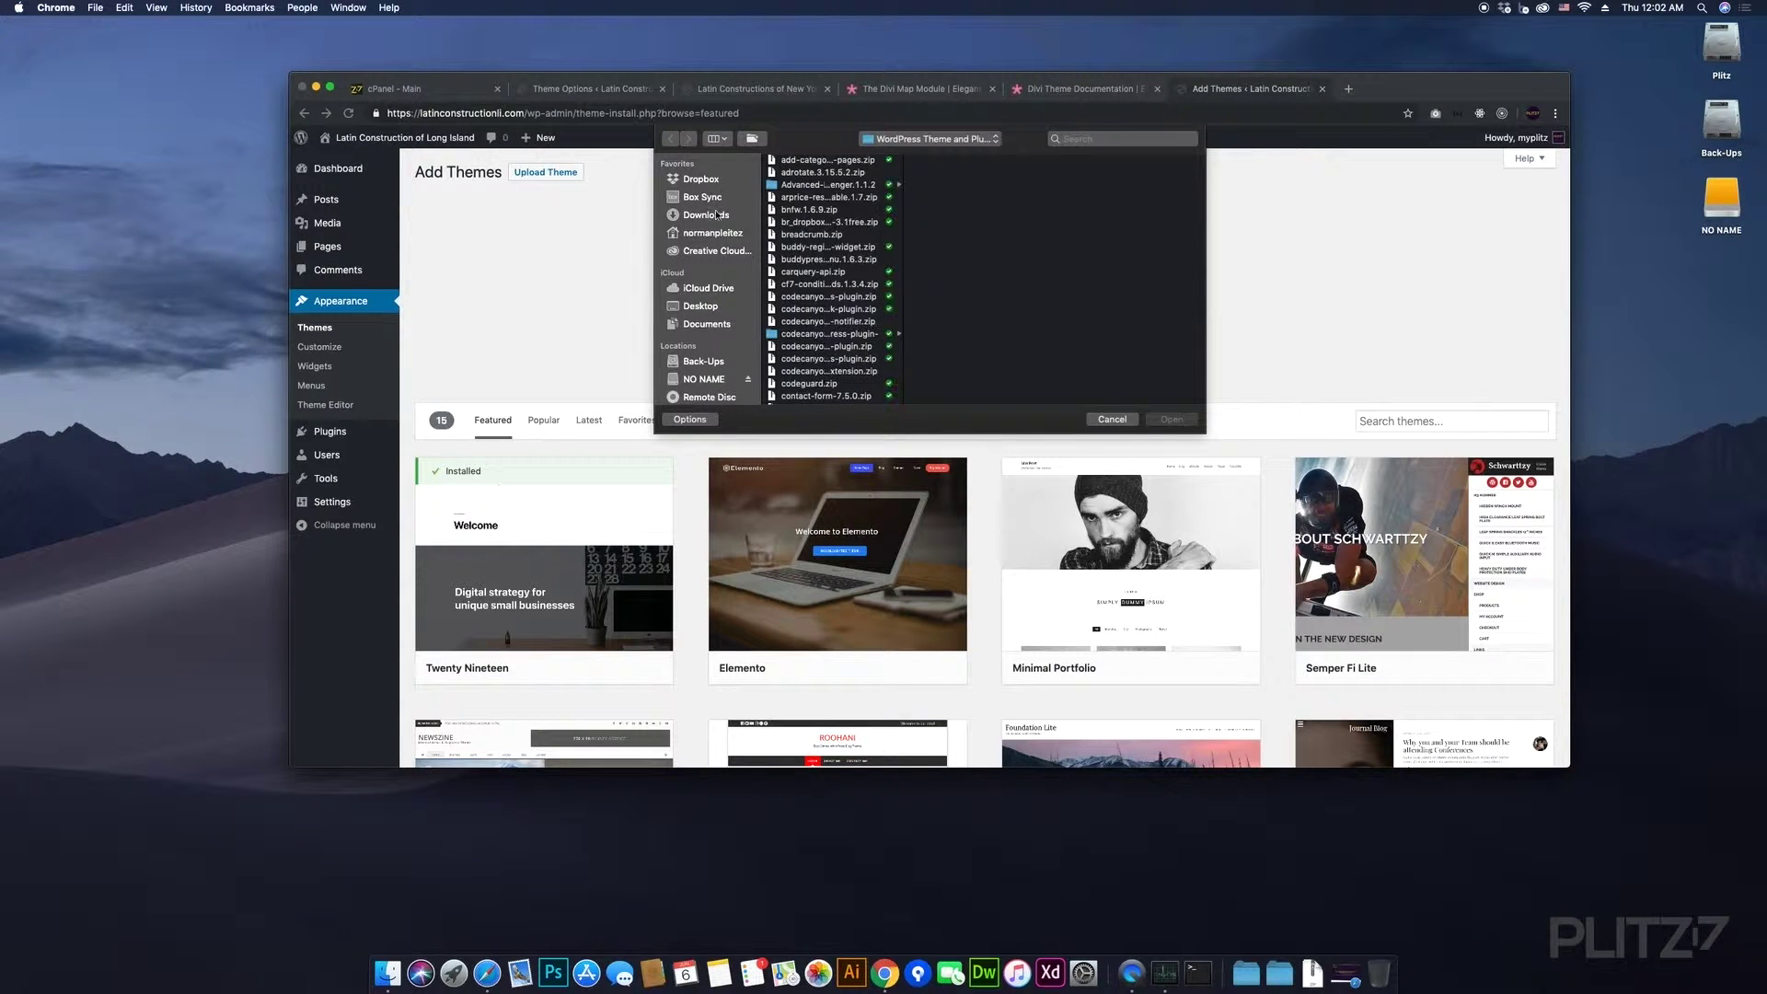
pyautogui.click(723, 250)
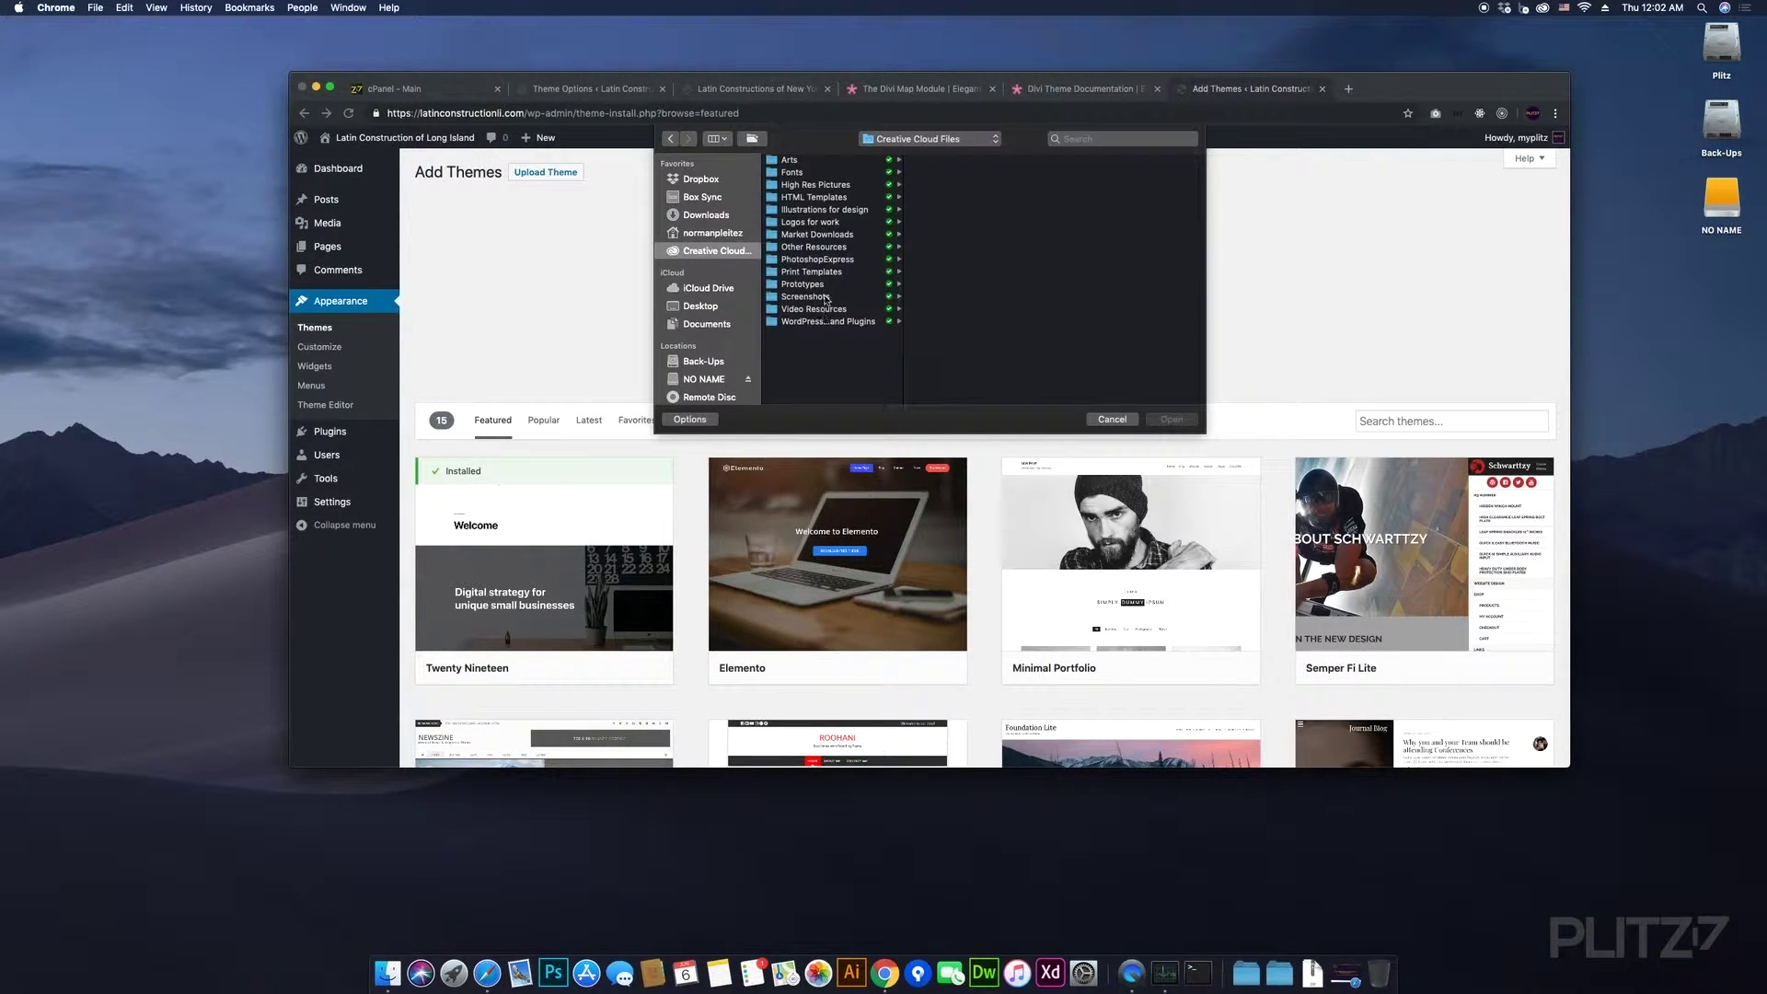
pyautogui.click(826, 321)
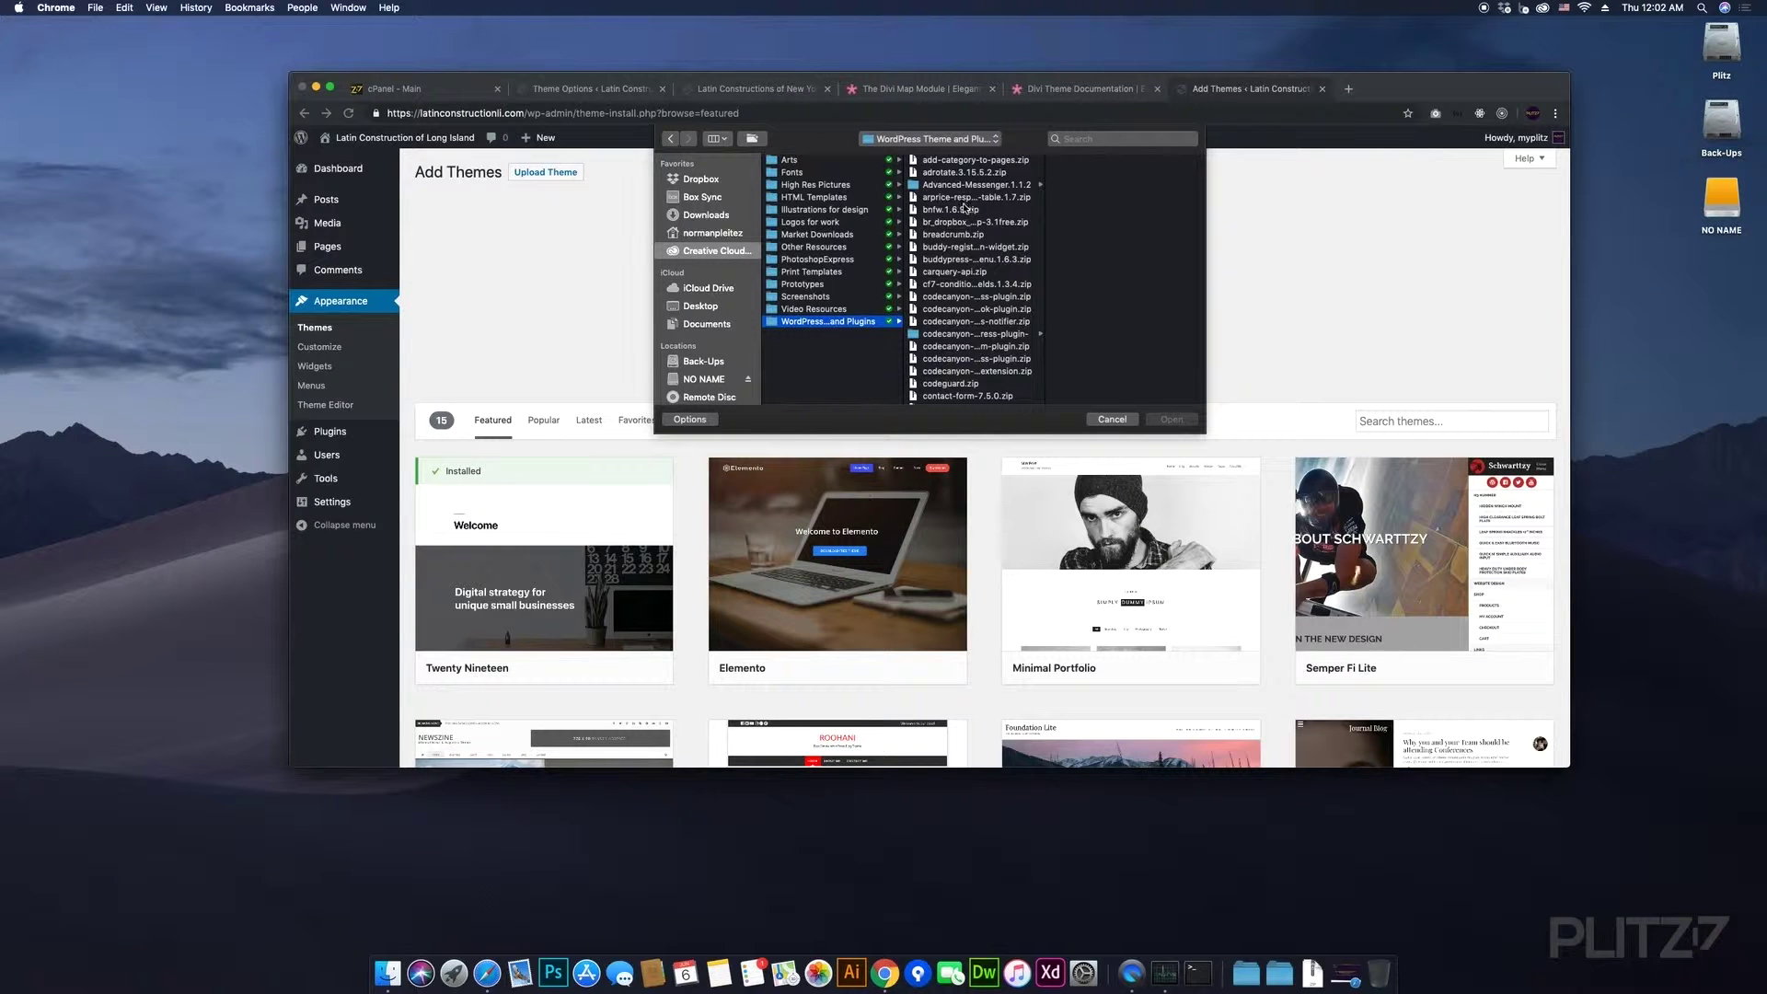
pyautogui.scroll(-10, 962, 230)
pyautogui.scroll(6, 961, 249)
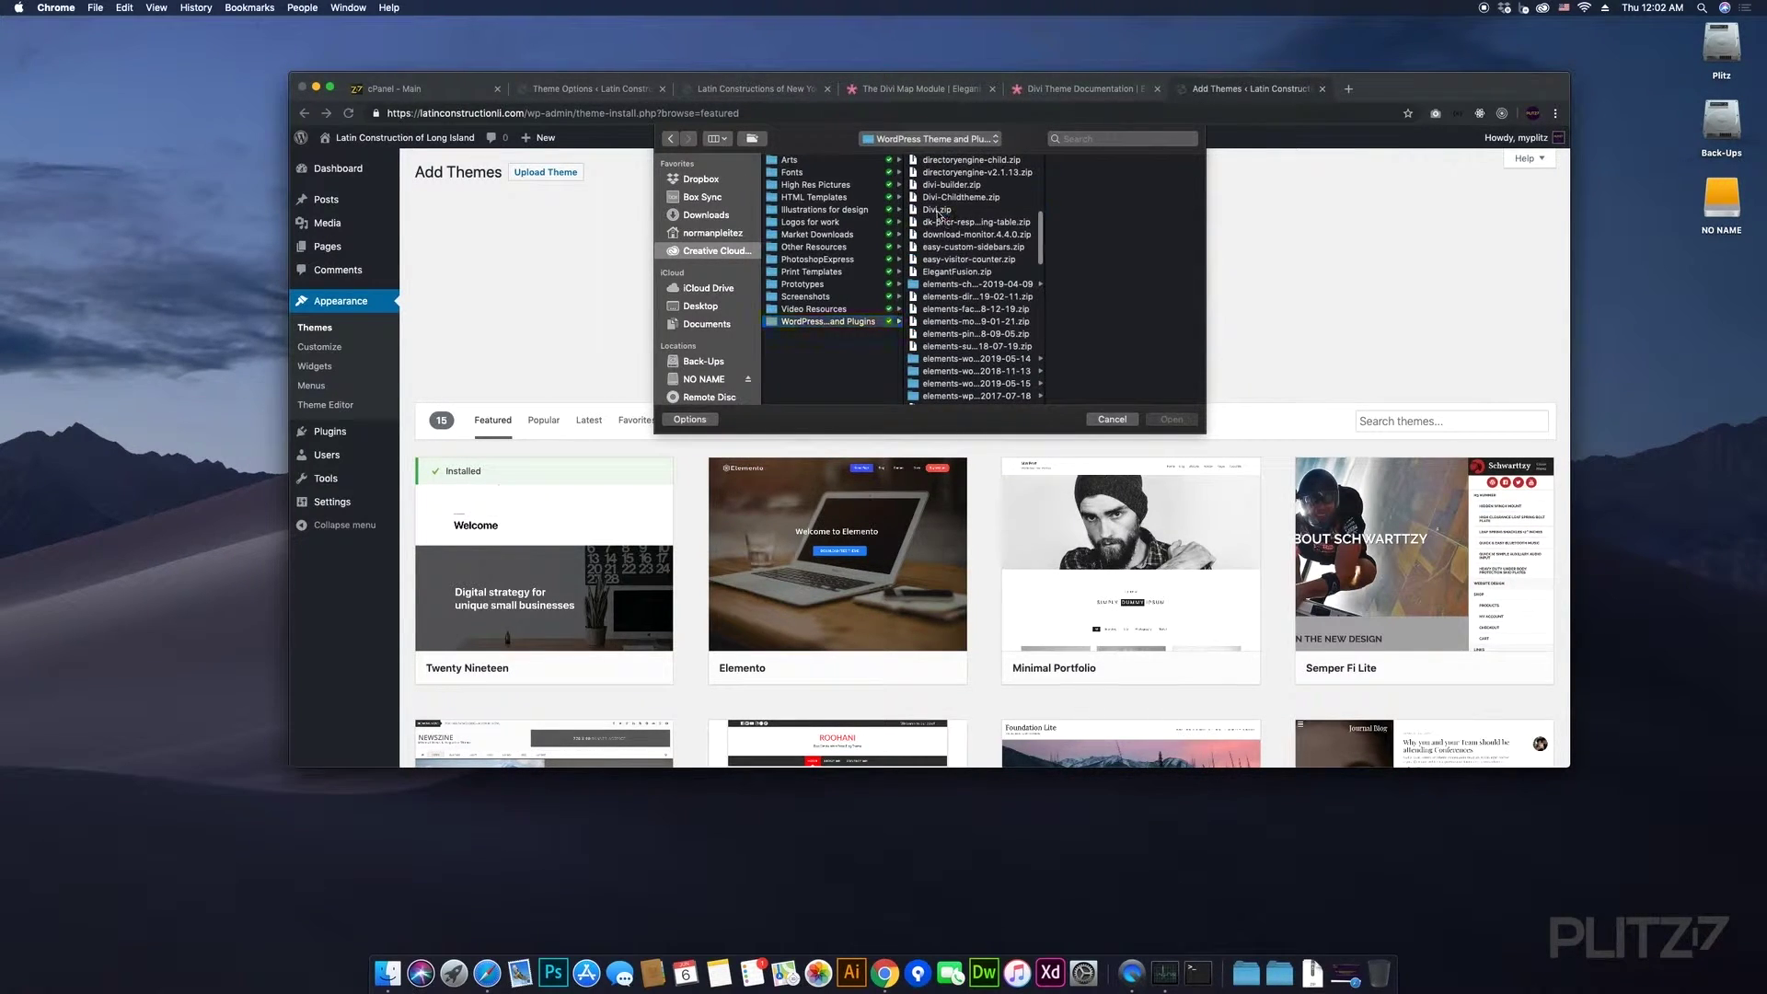
pyautogui.click(946, 210)
pyautogui.click(1171, 420)
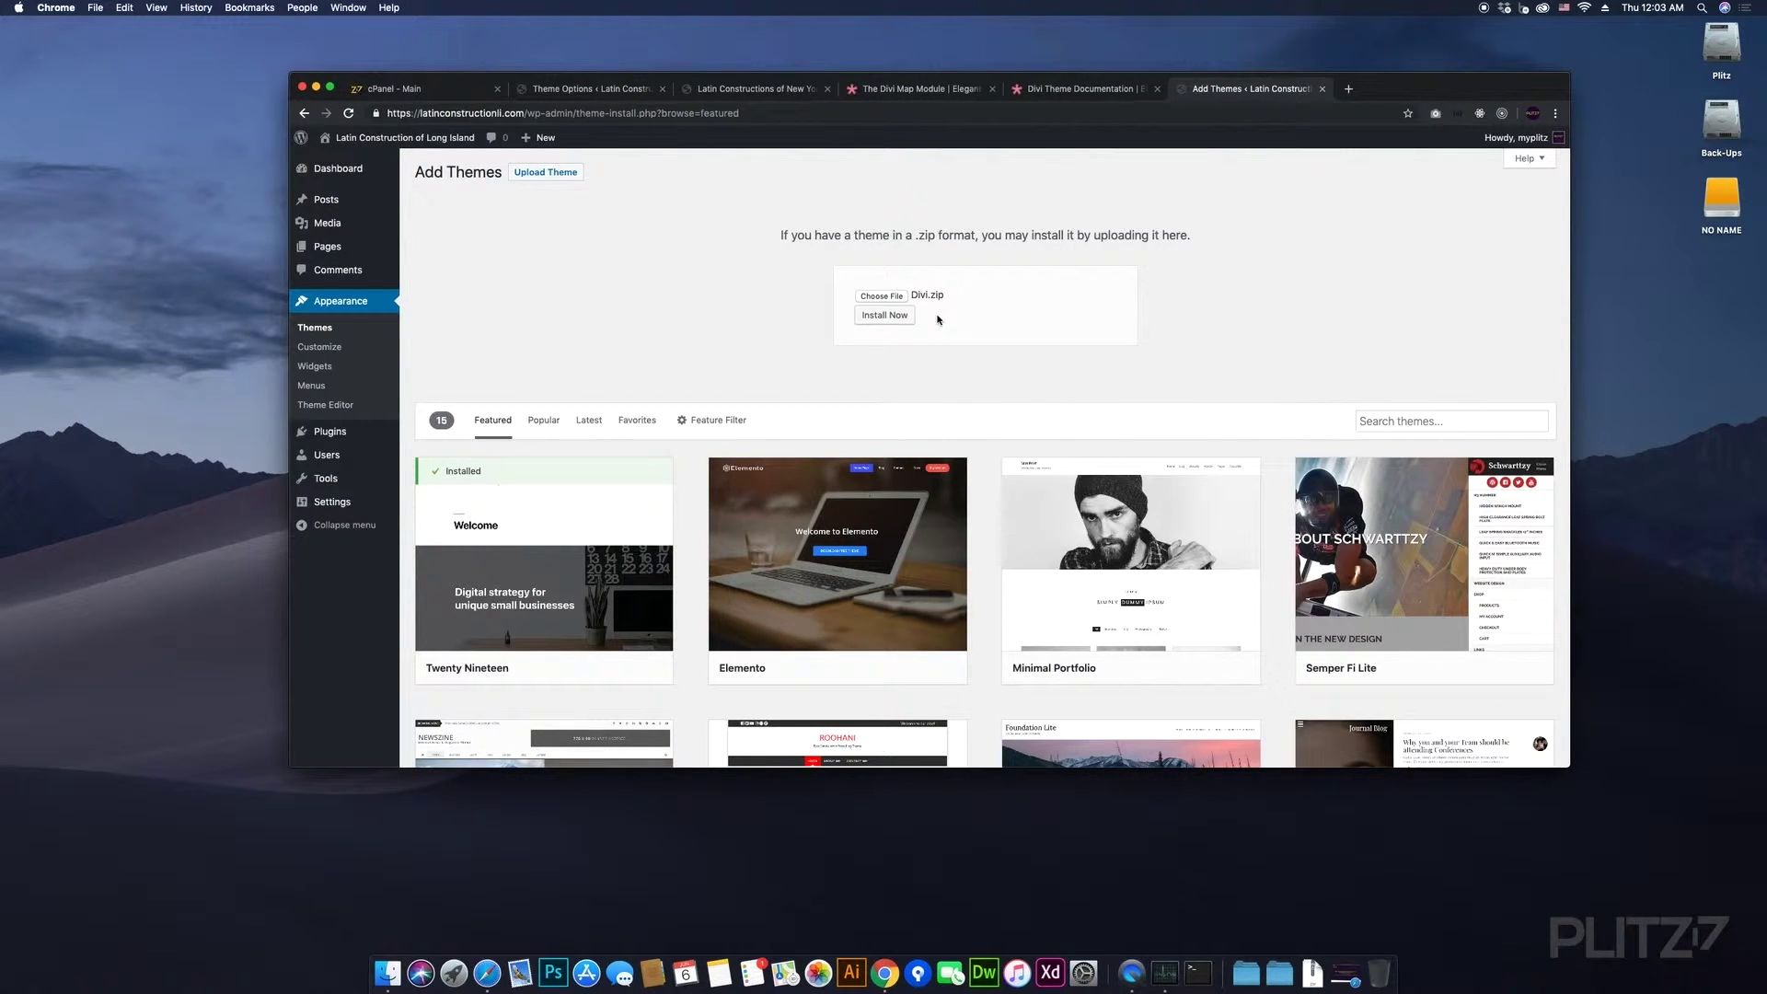
pyautogui.click(889, 315)
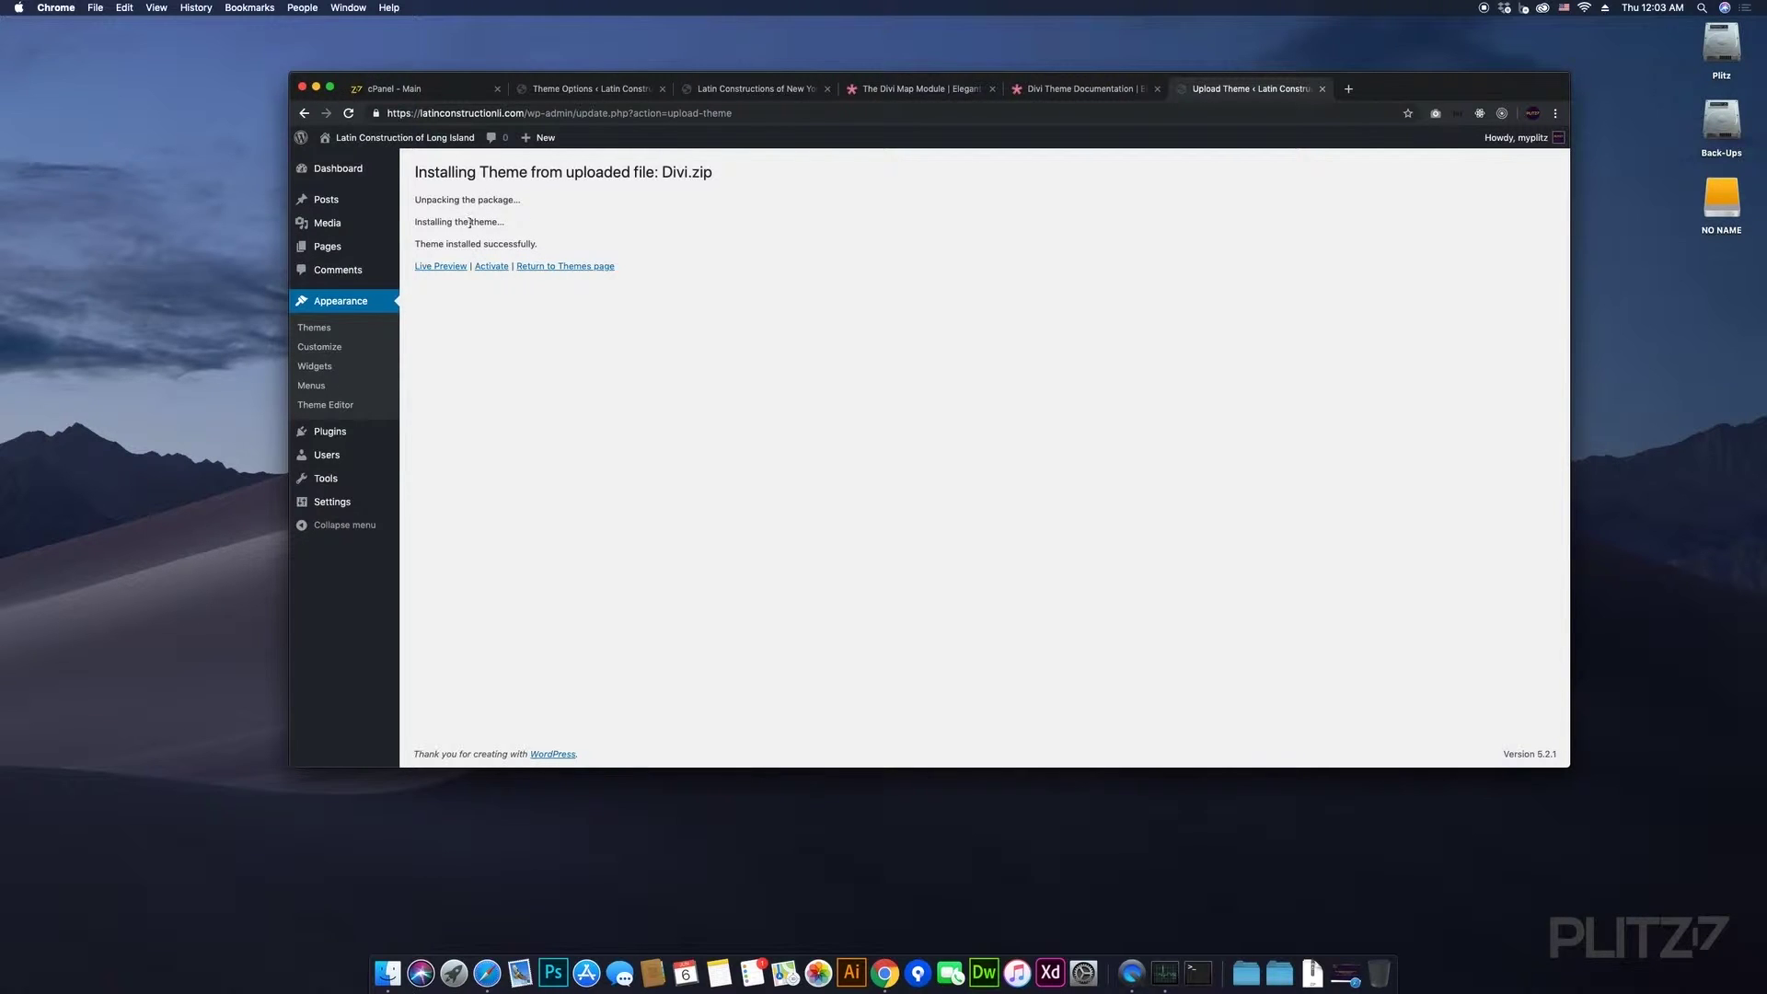
pyautogui.click(493, 267)
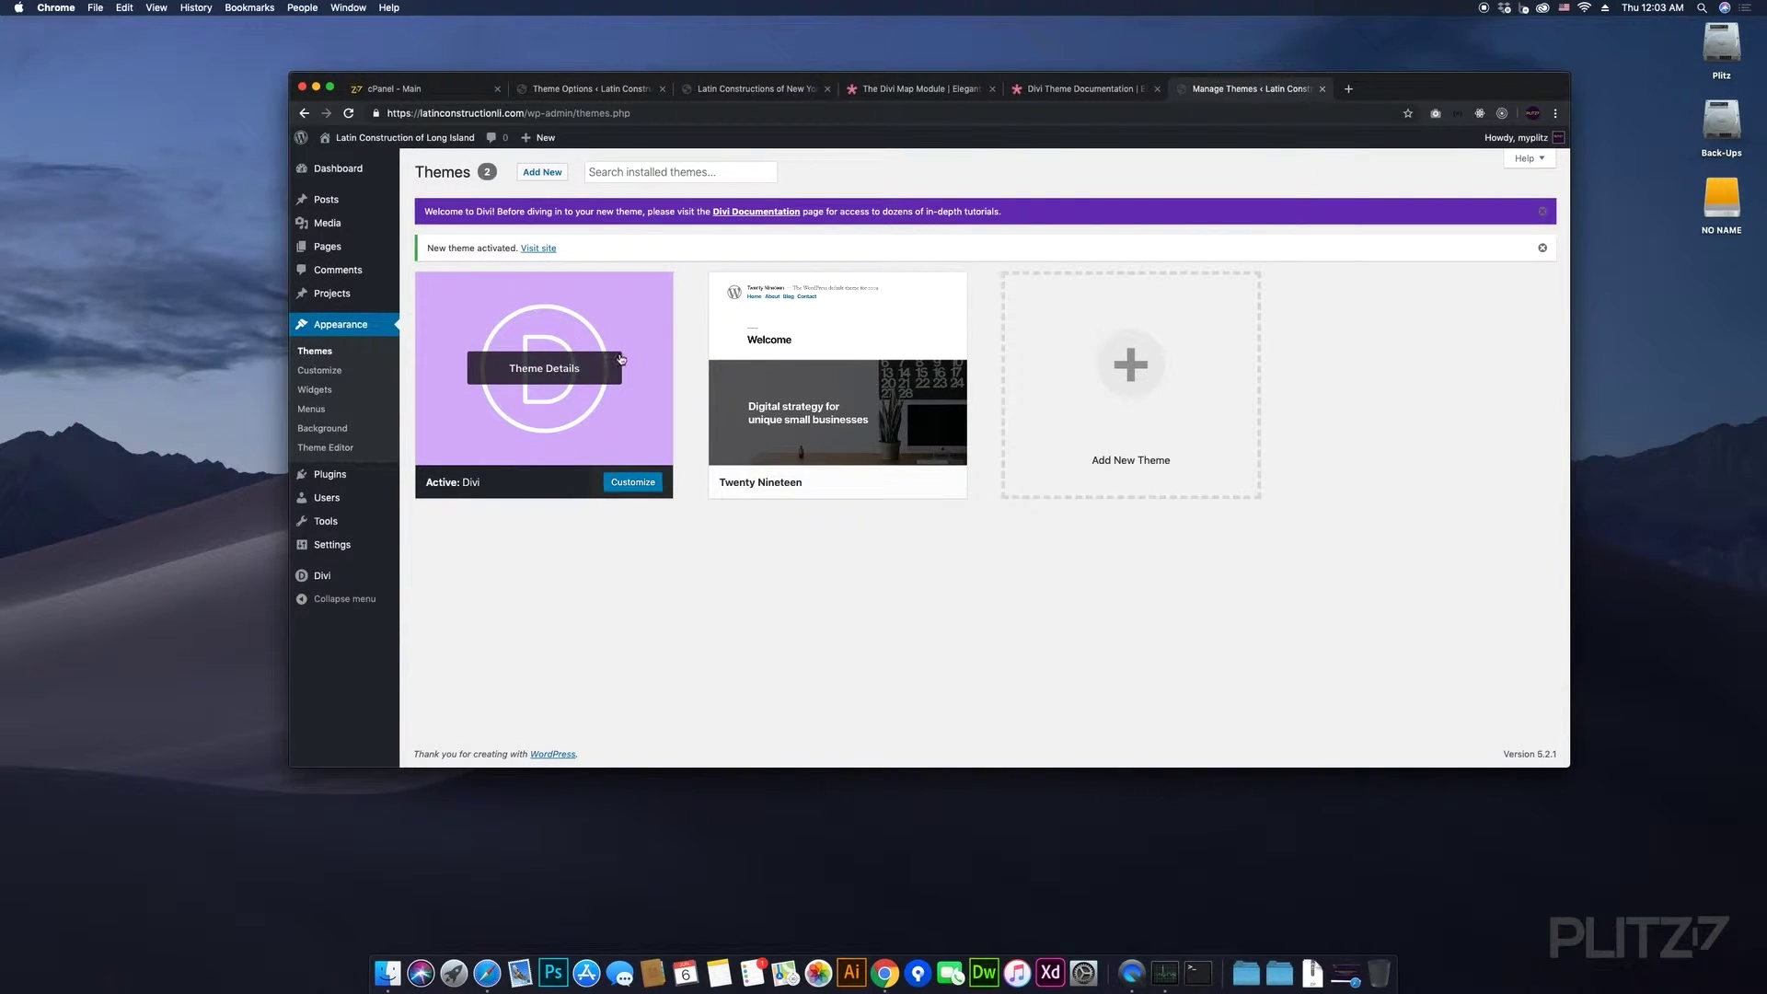
# - Delete the Twenty Nineteen theme and confirm its removal
pyautogui.click(783, 386)
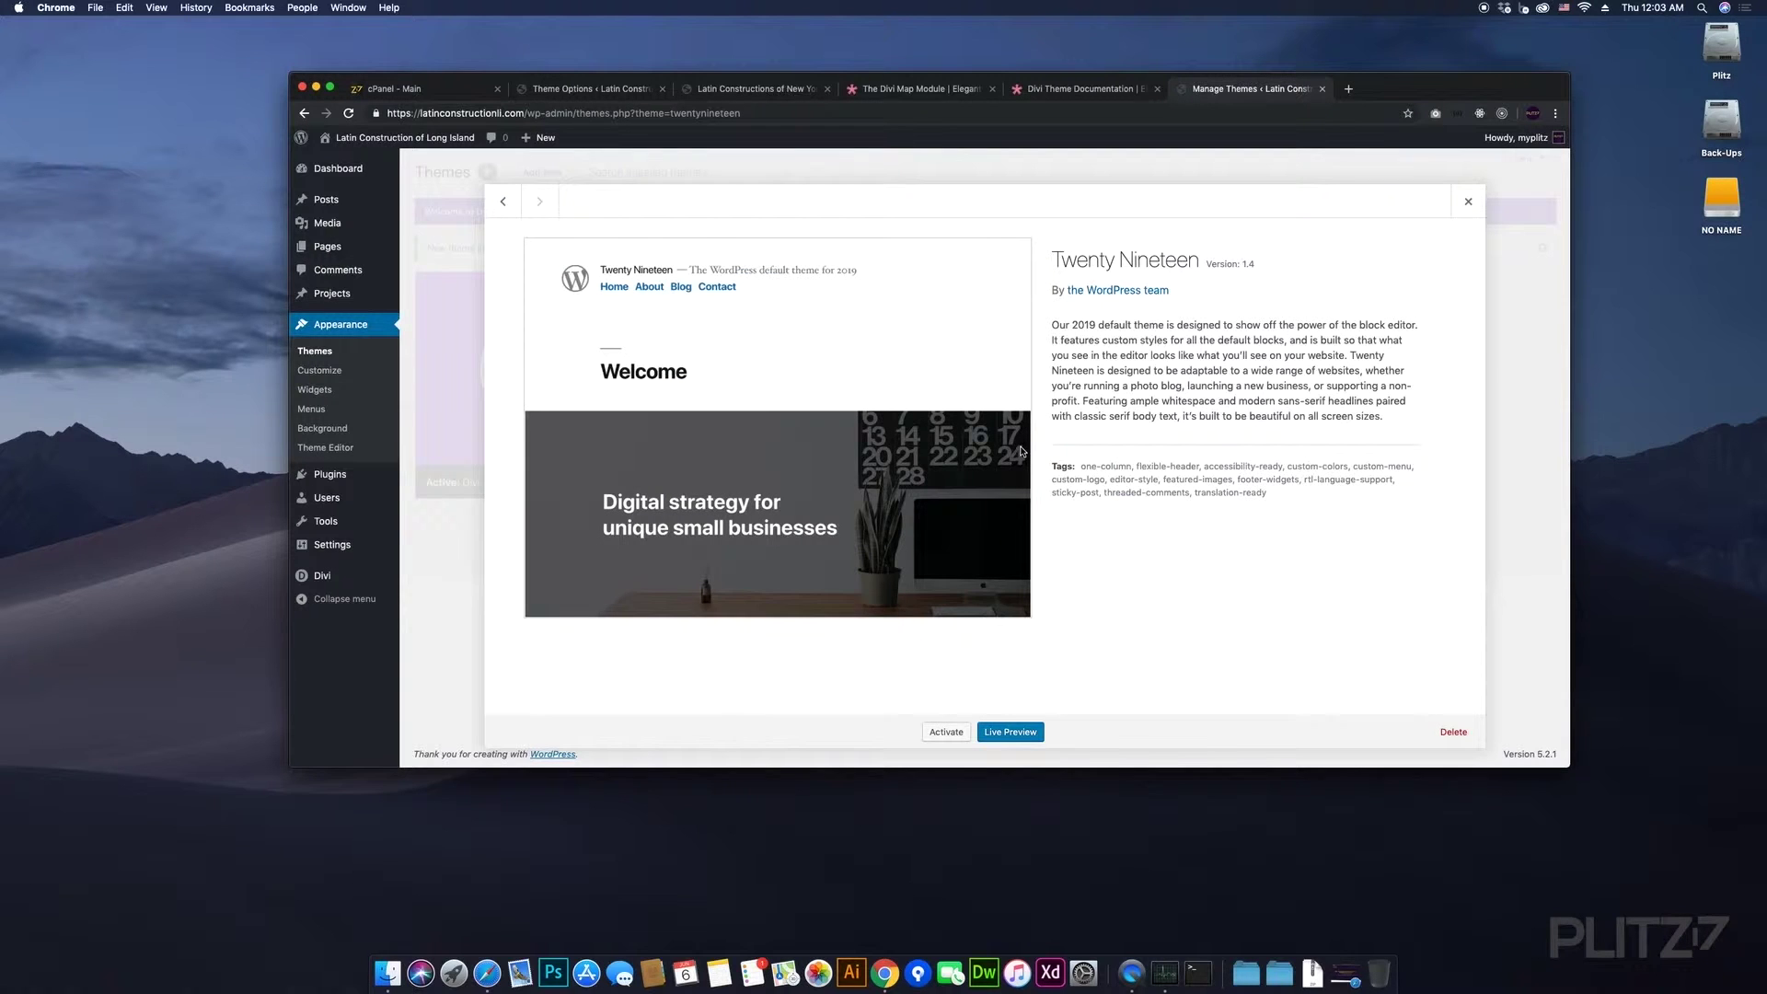
pyautogui.click(1454, 732)
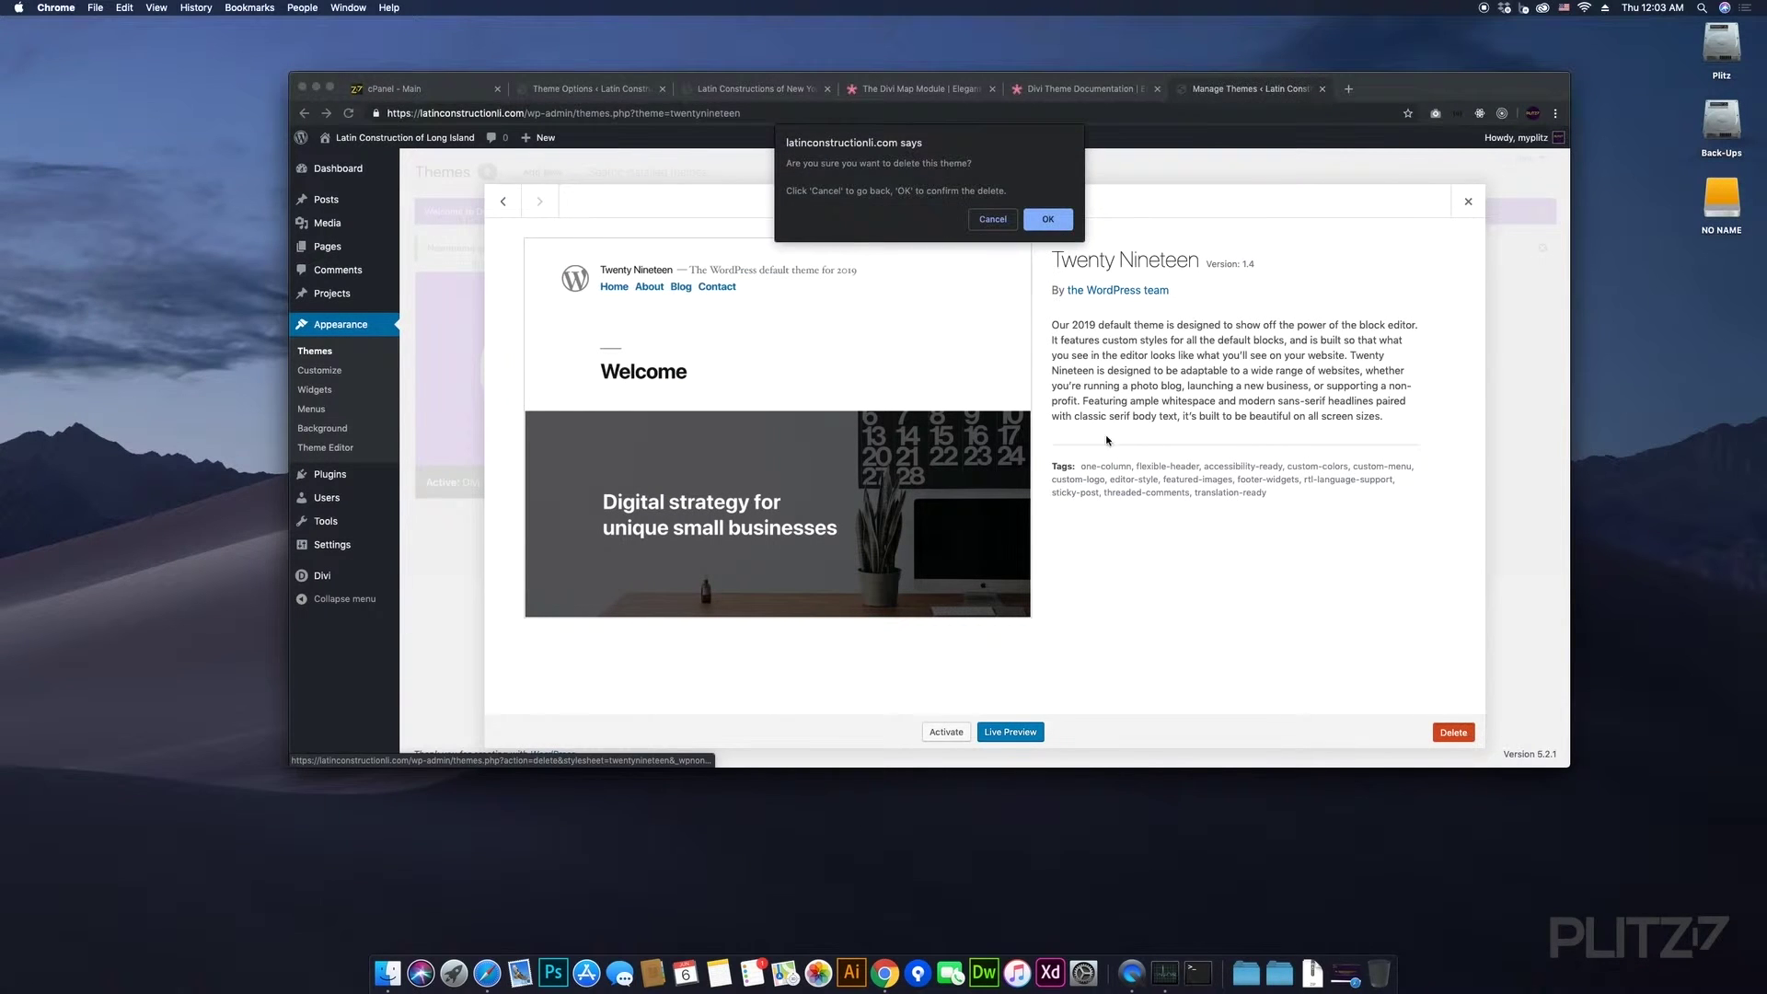
pyautogui.click(1049, 238)
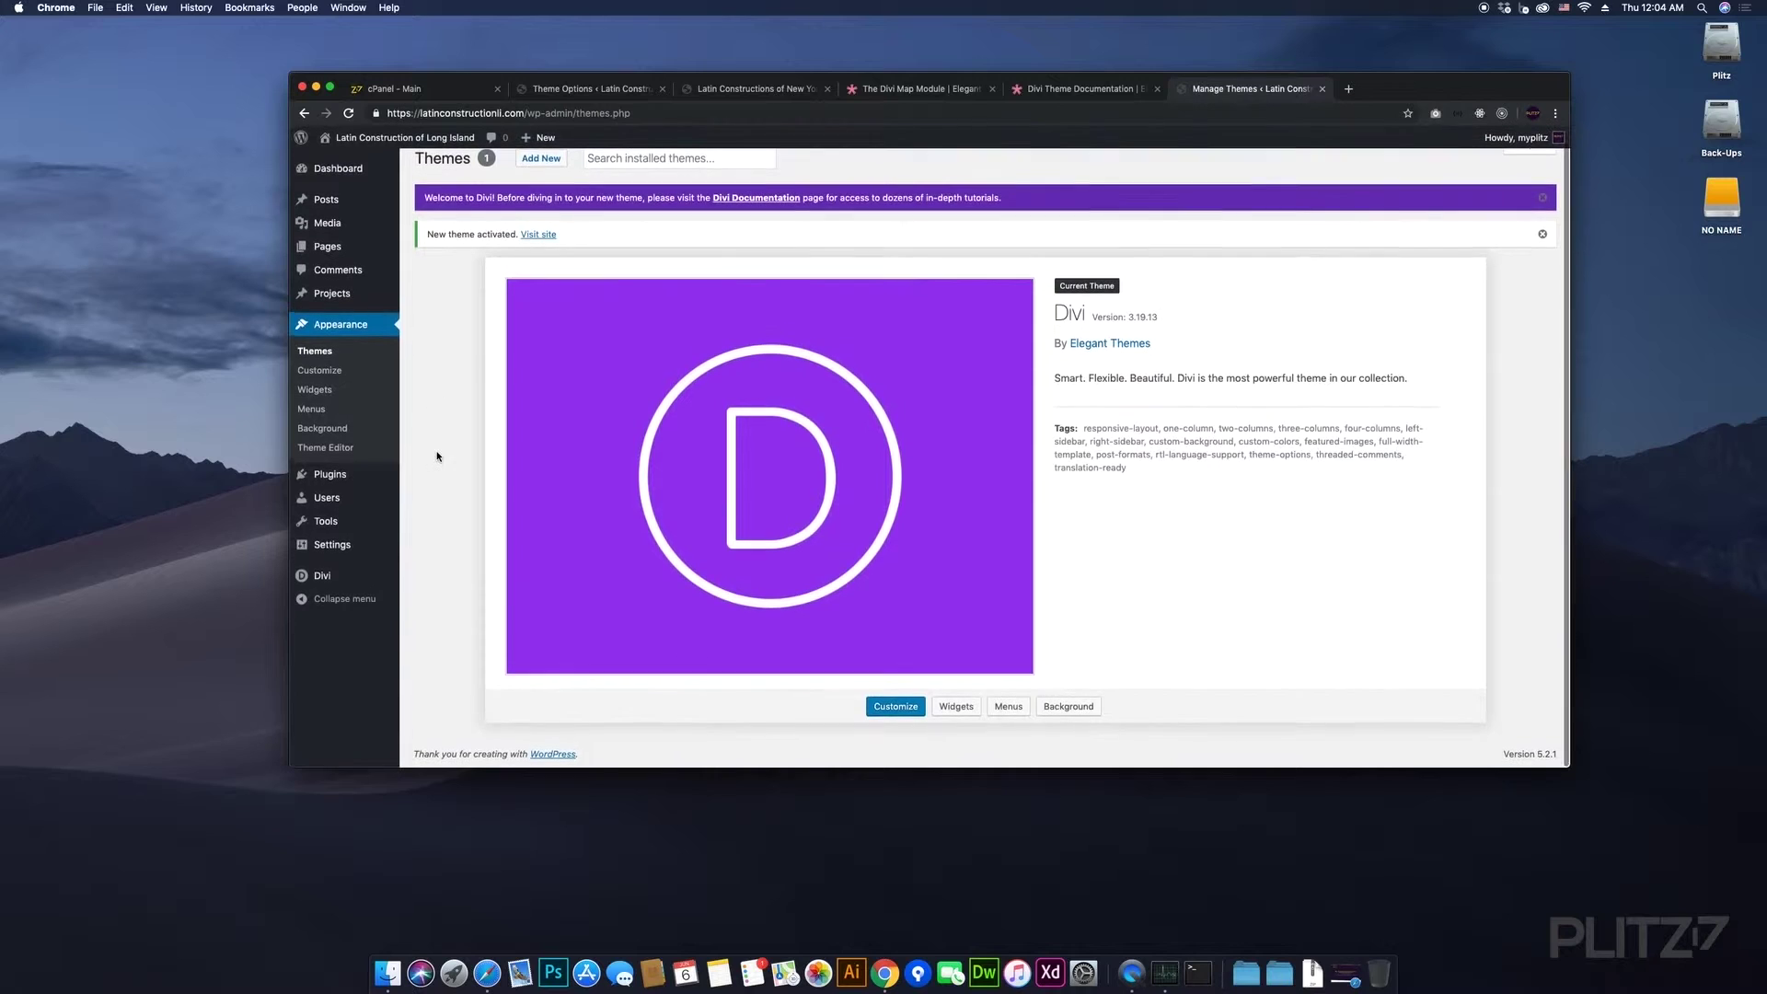
pyautogui.scroll(1, 439, 460)
pyautogui.moveTo(338, 577)
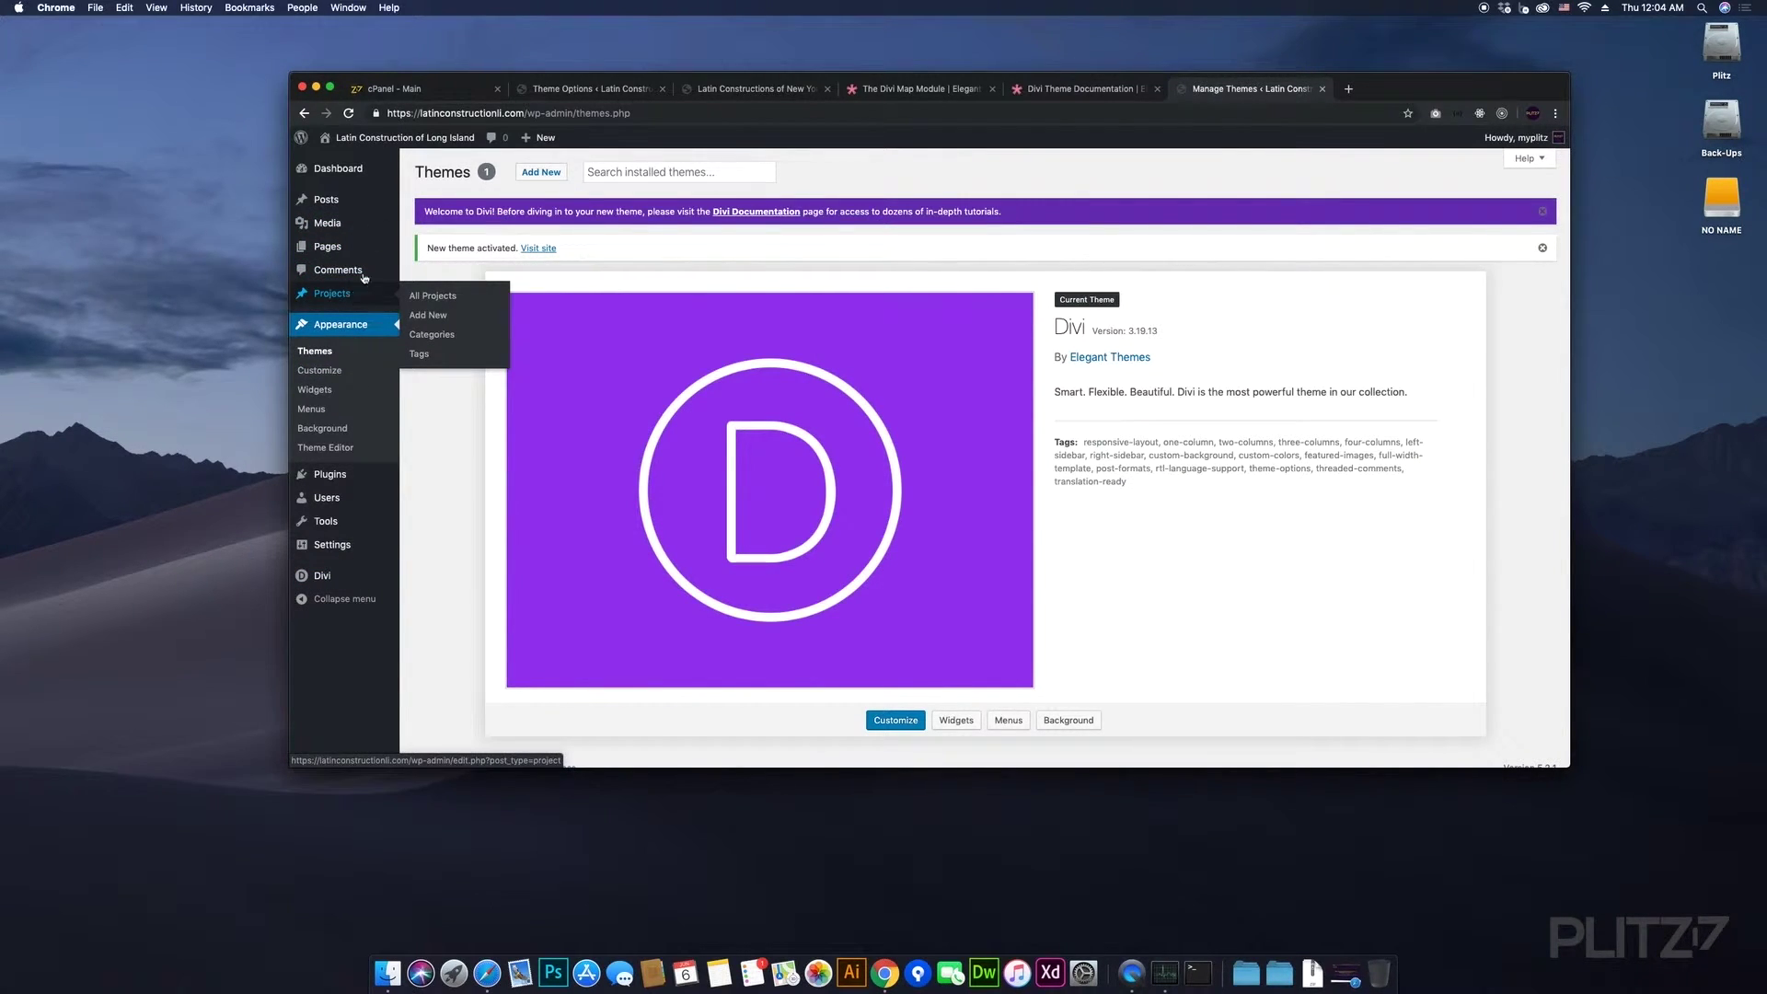
pyautogui.moveTo(365, 198)
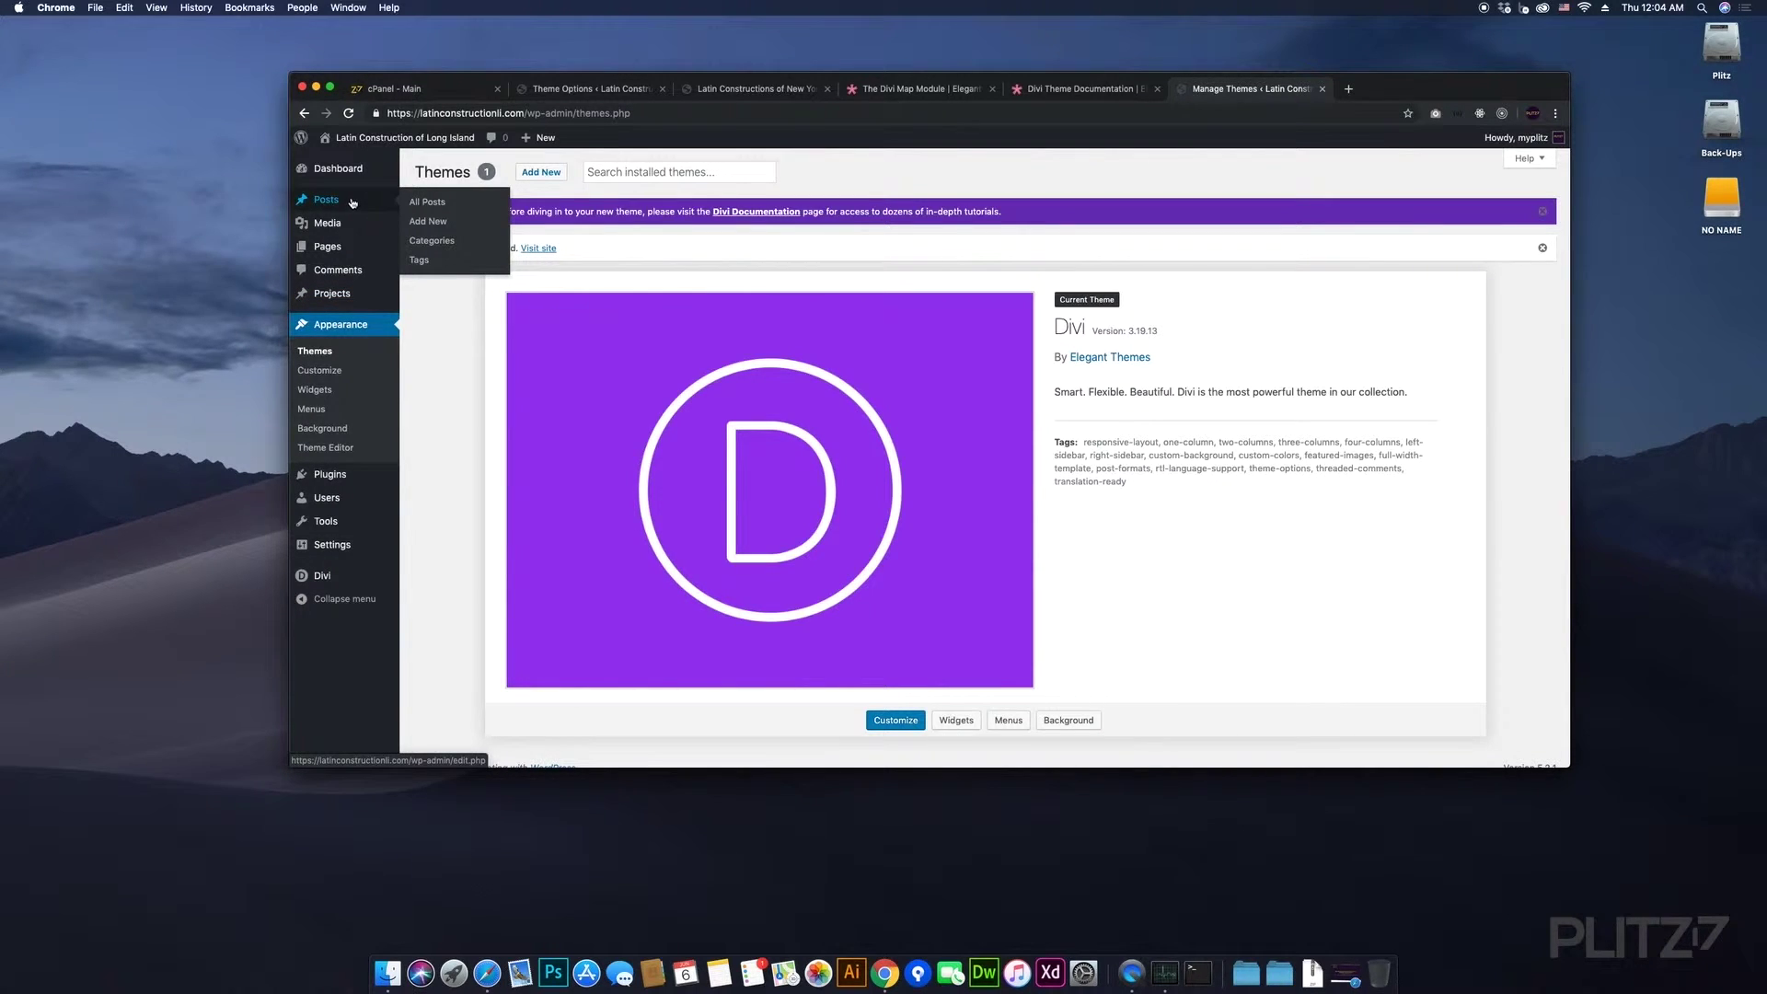
pyautogui.moveTo(353, 245)
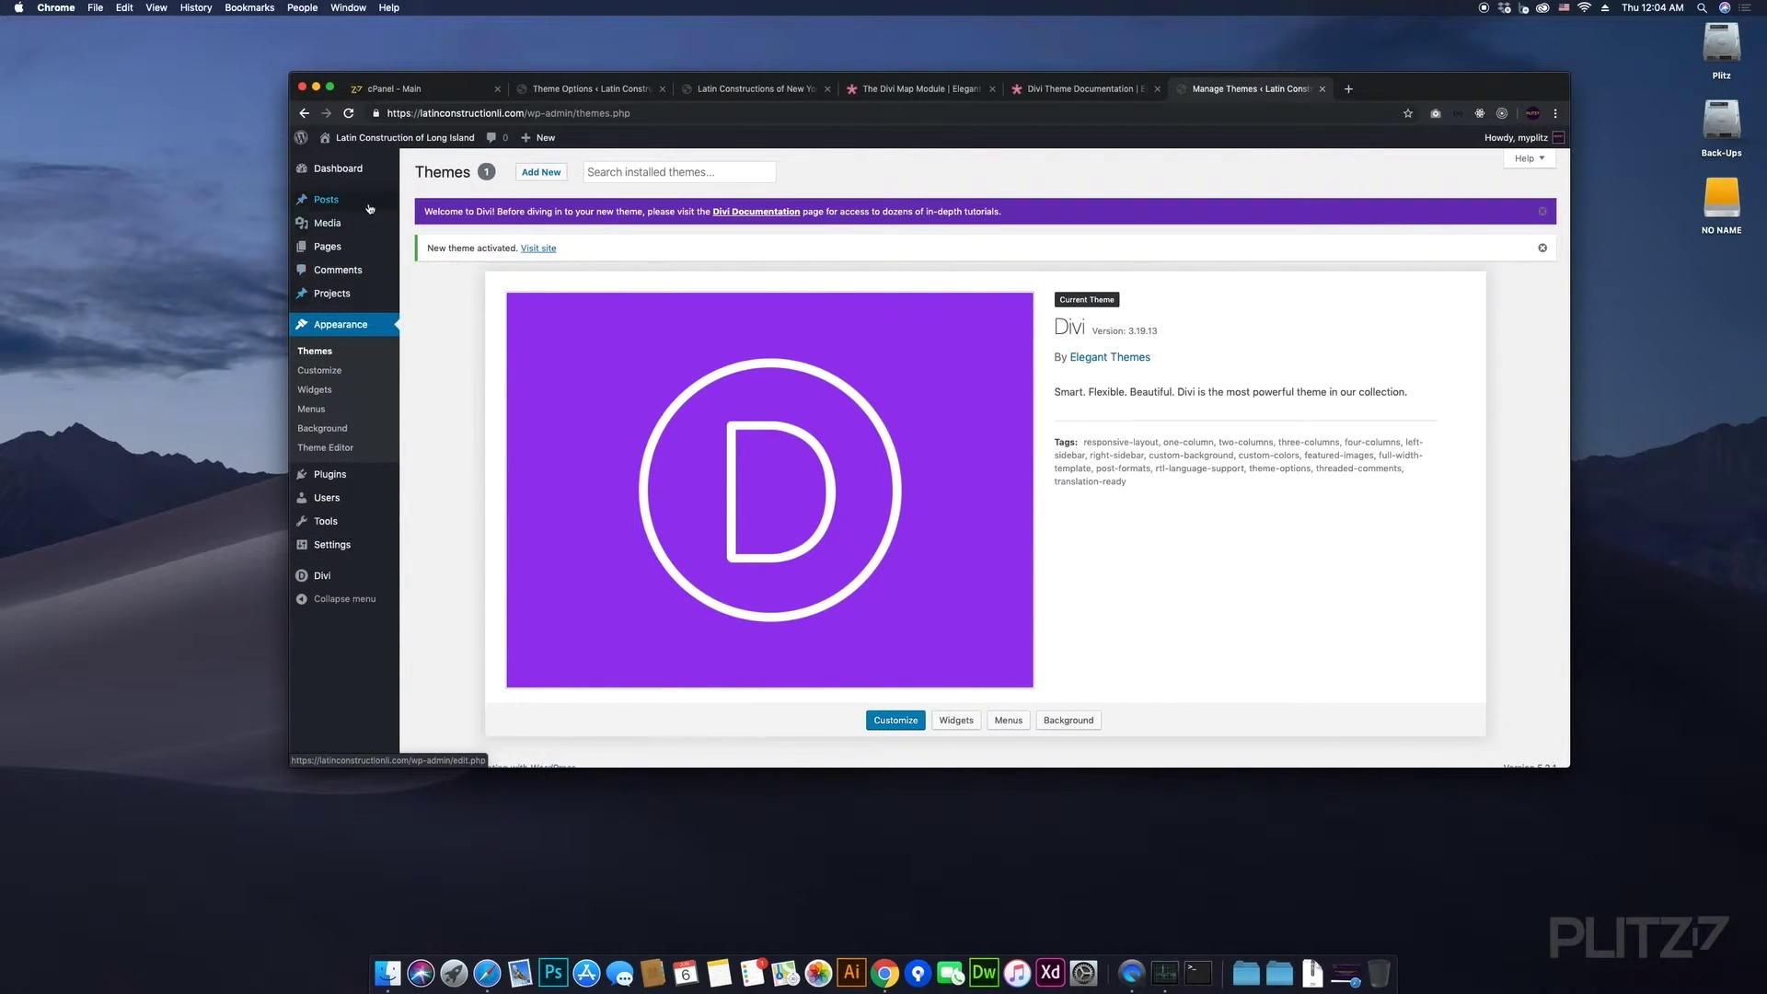
pyautogui.moveTo(359, 307)
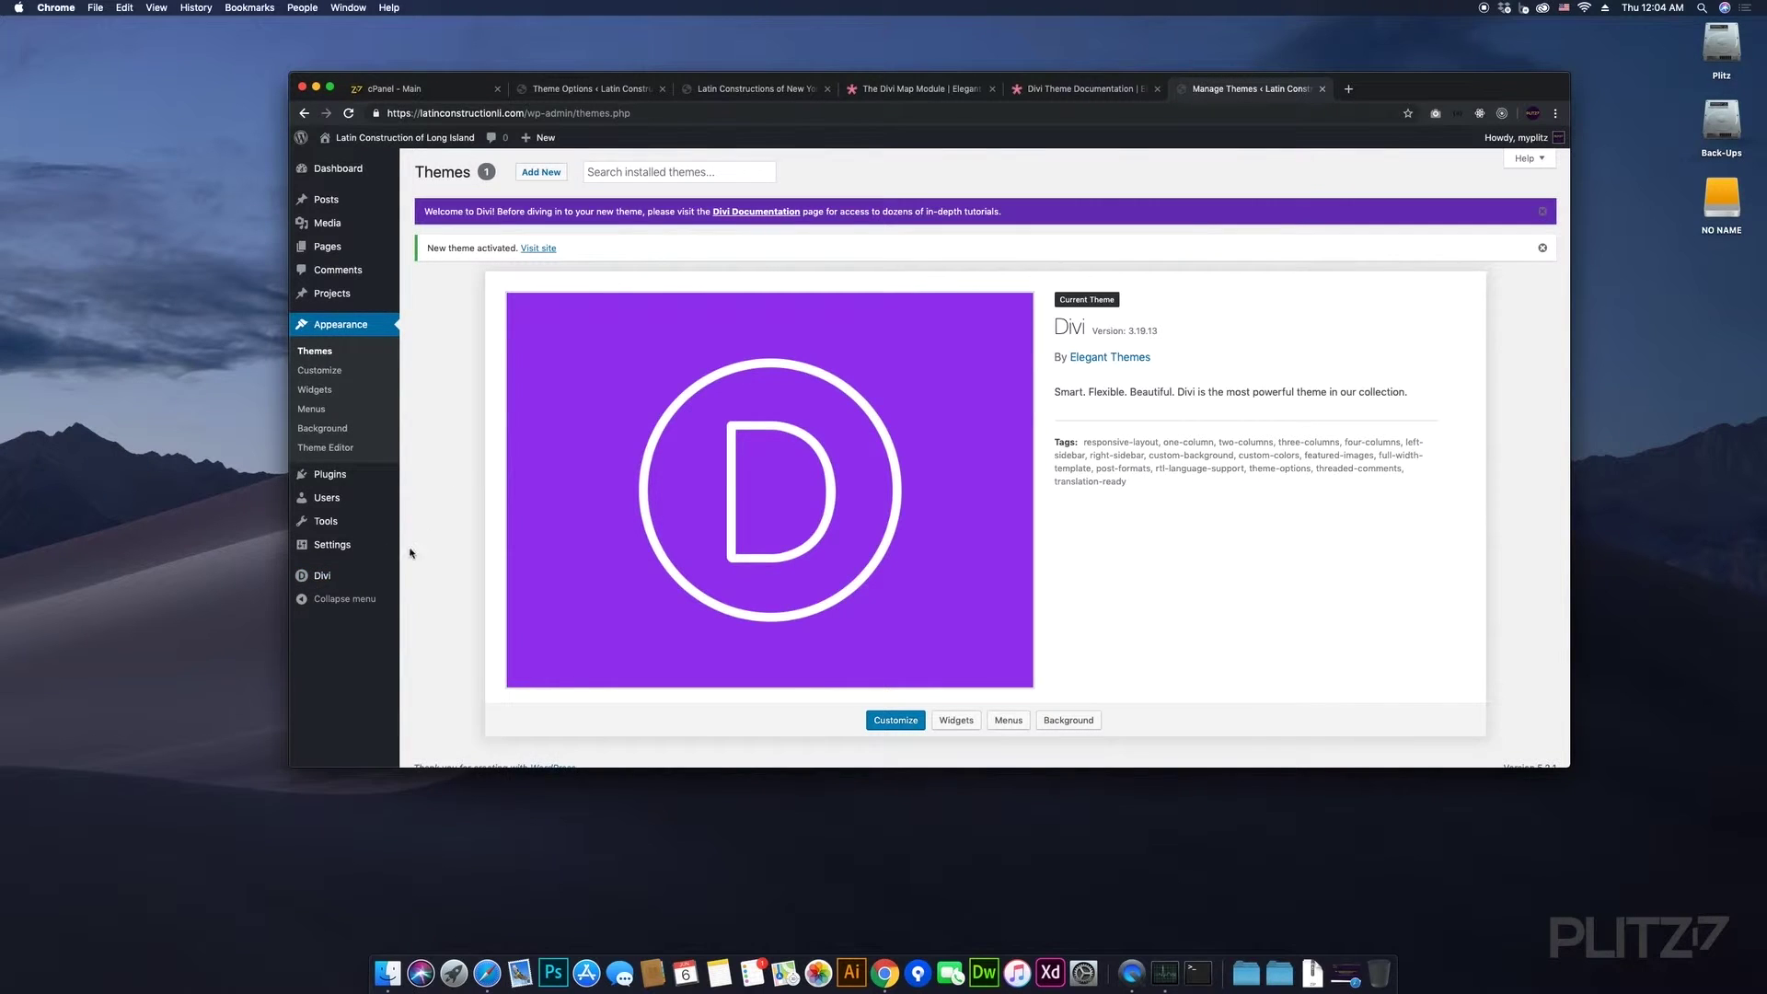
# - Open the Divi theme options and look through the whole list of General settings
pyautogui.click(351, 576)
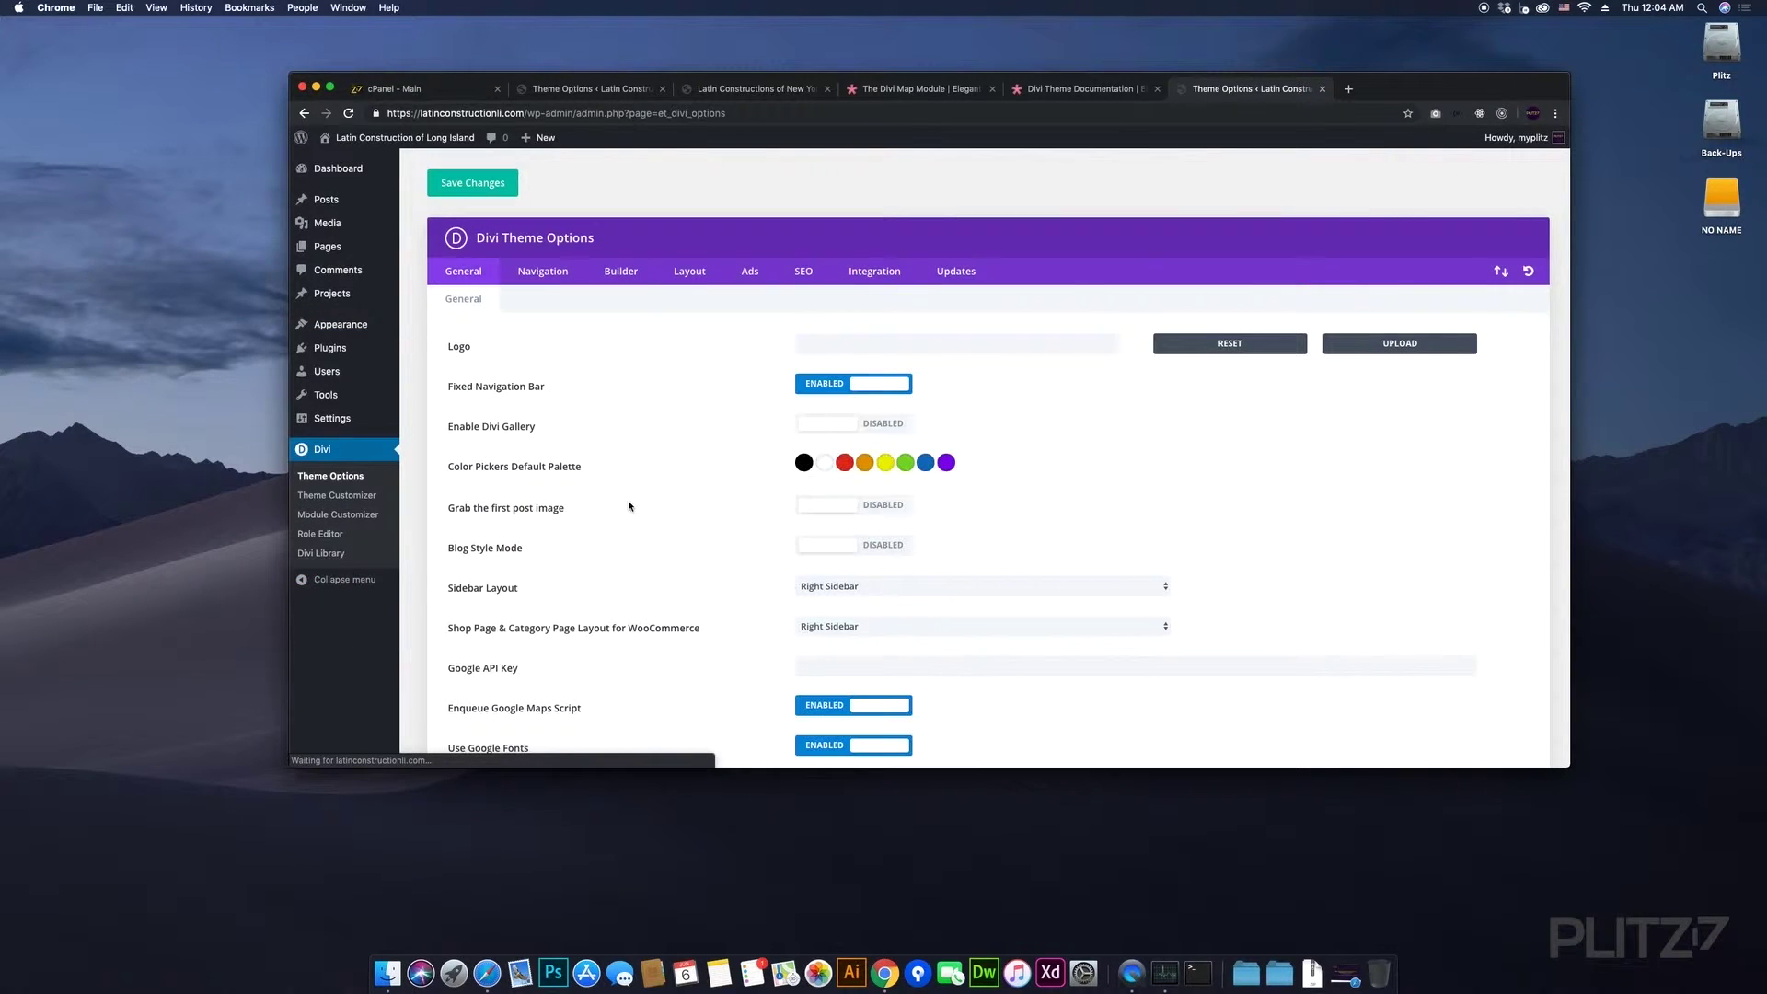
pyautogui.scroll(-15, 728, 455)
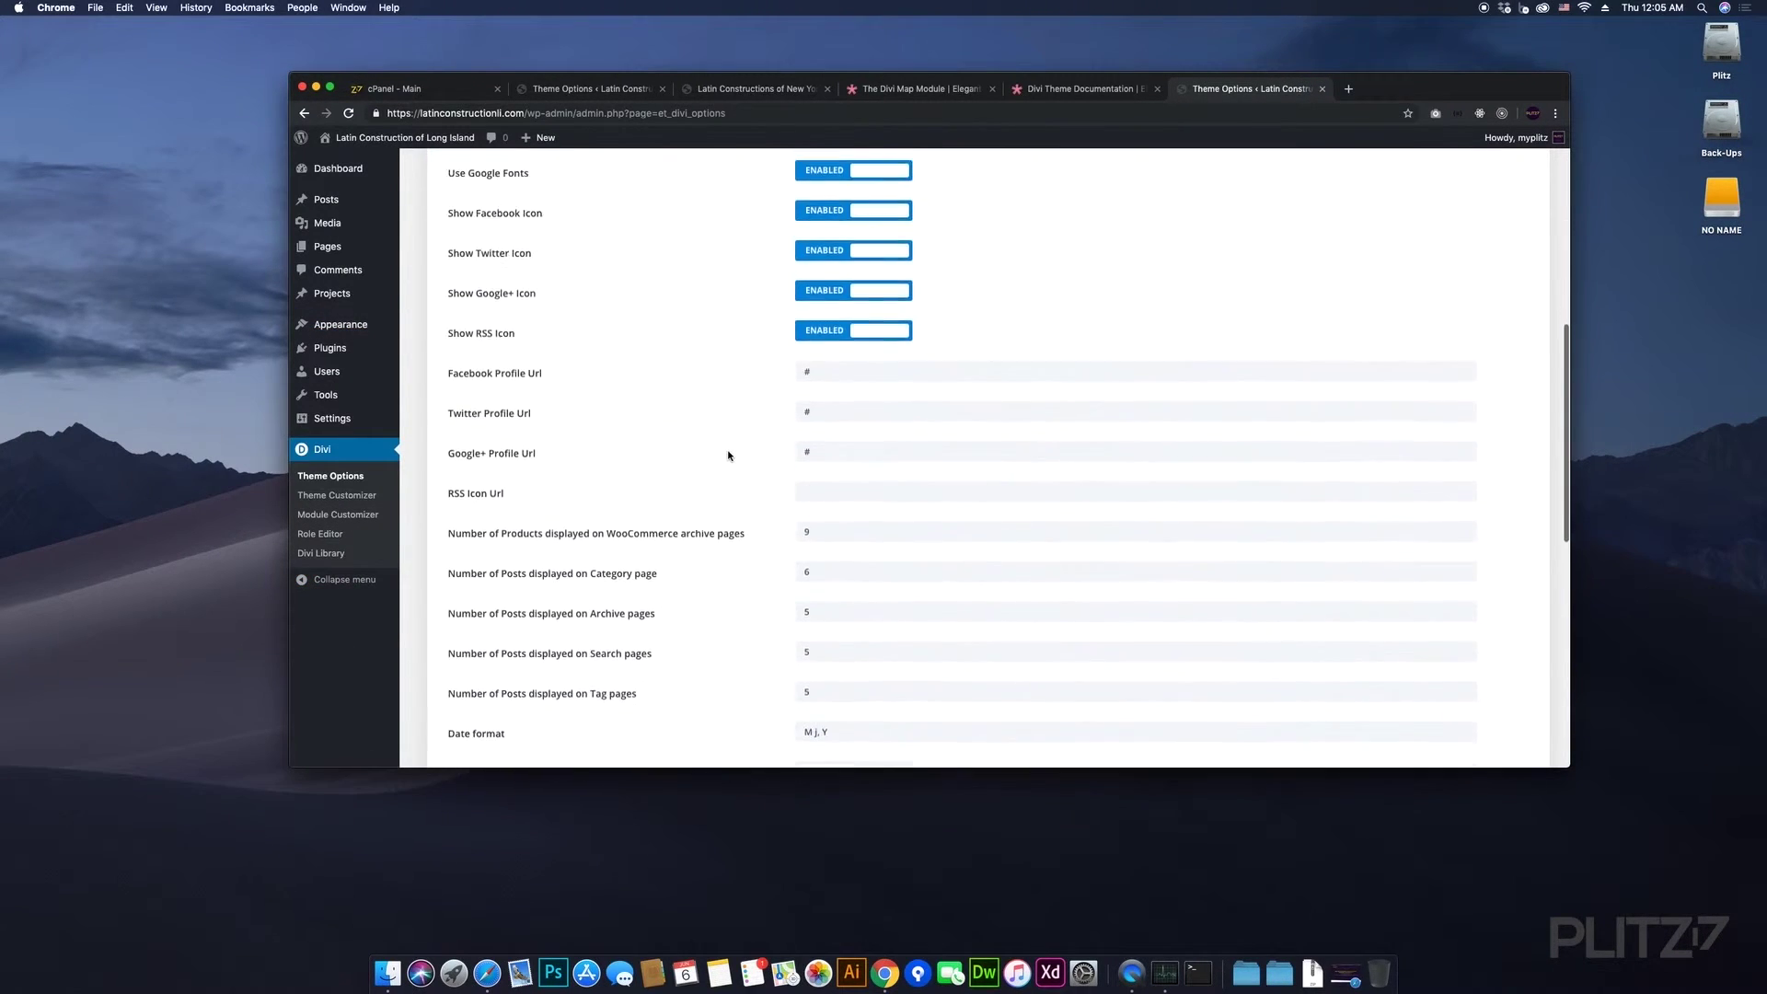
pyautogui.scroll(-5, 730, 451)
pyautogui.scroll(20, 730, 451)
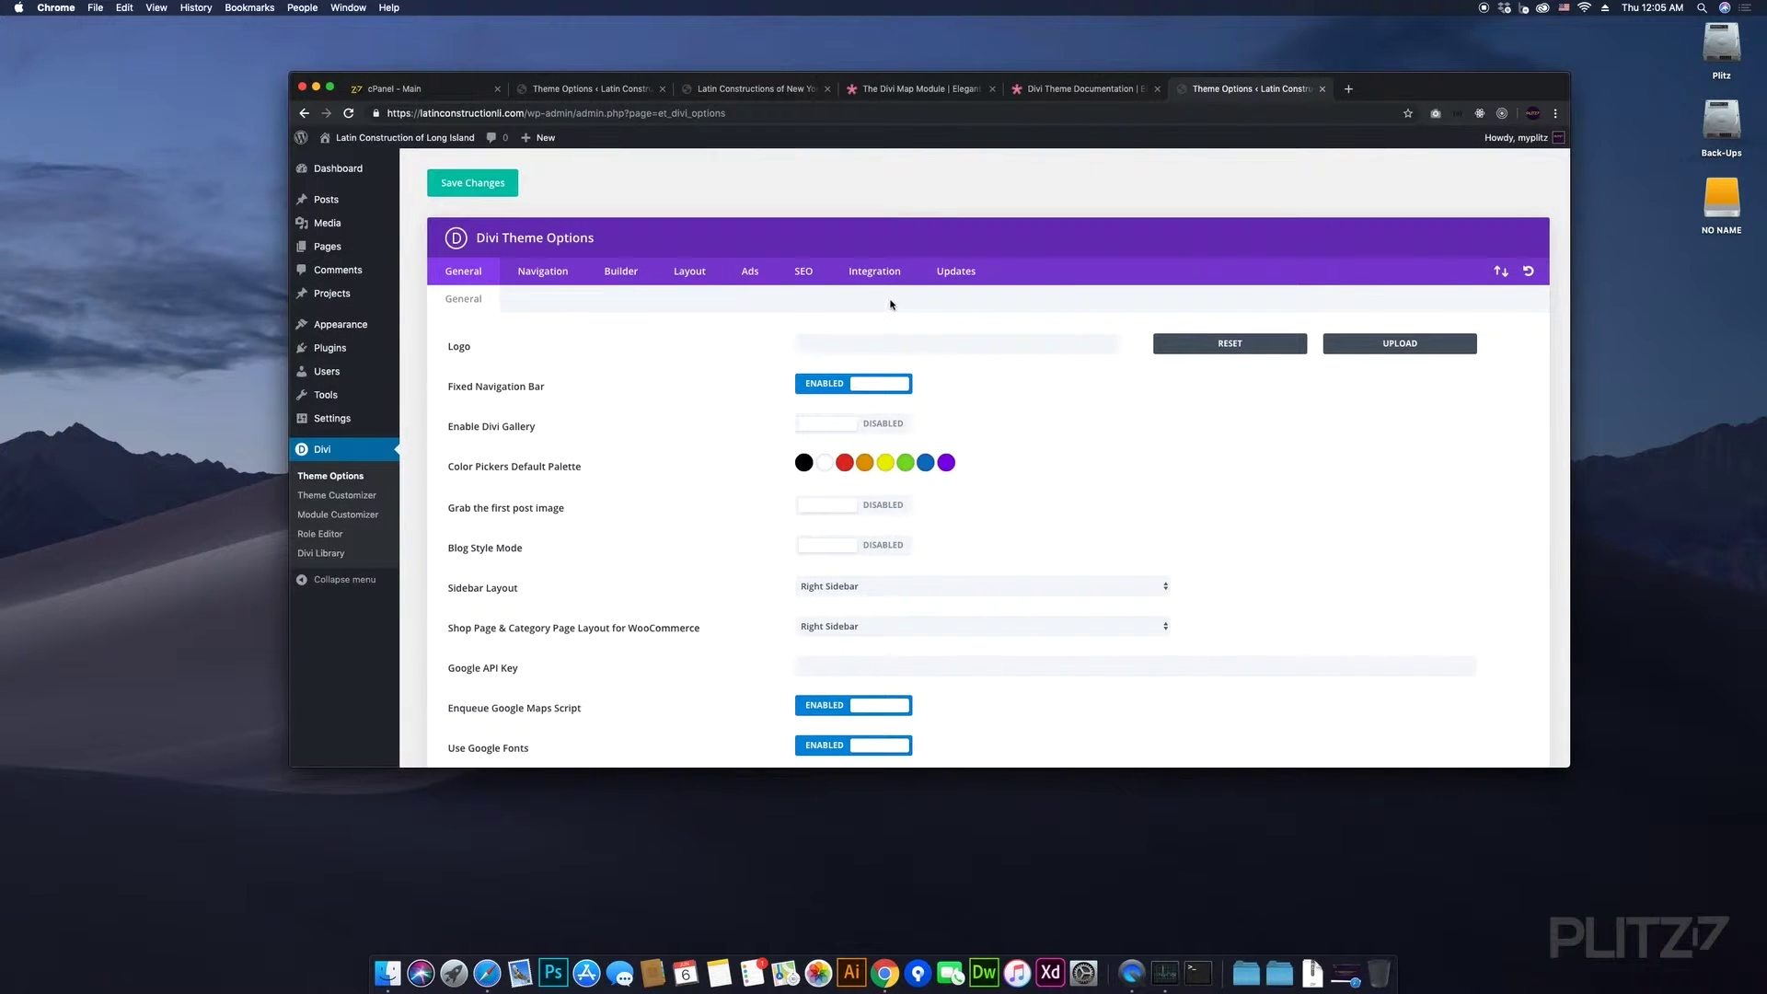
# - Enter the account username and paste the API key in Divi's update settings, and save the changes
pyautogui.click(967, 273)
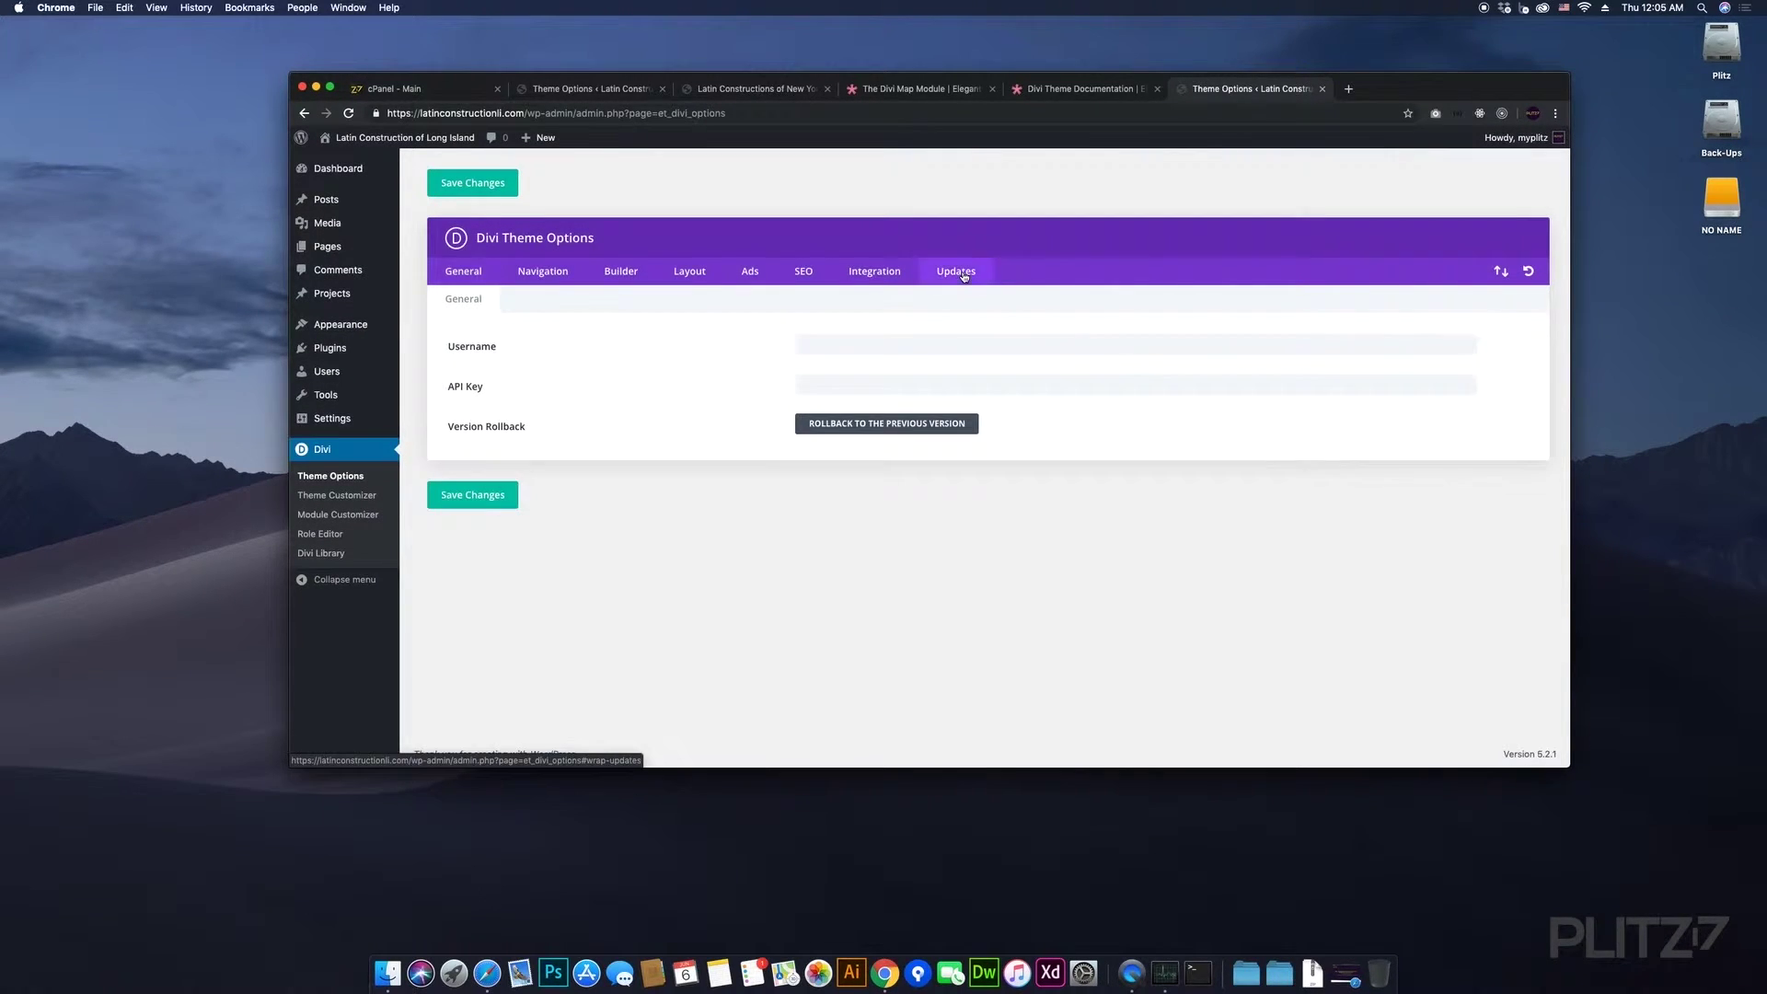
pyautogui.click(873, 347)
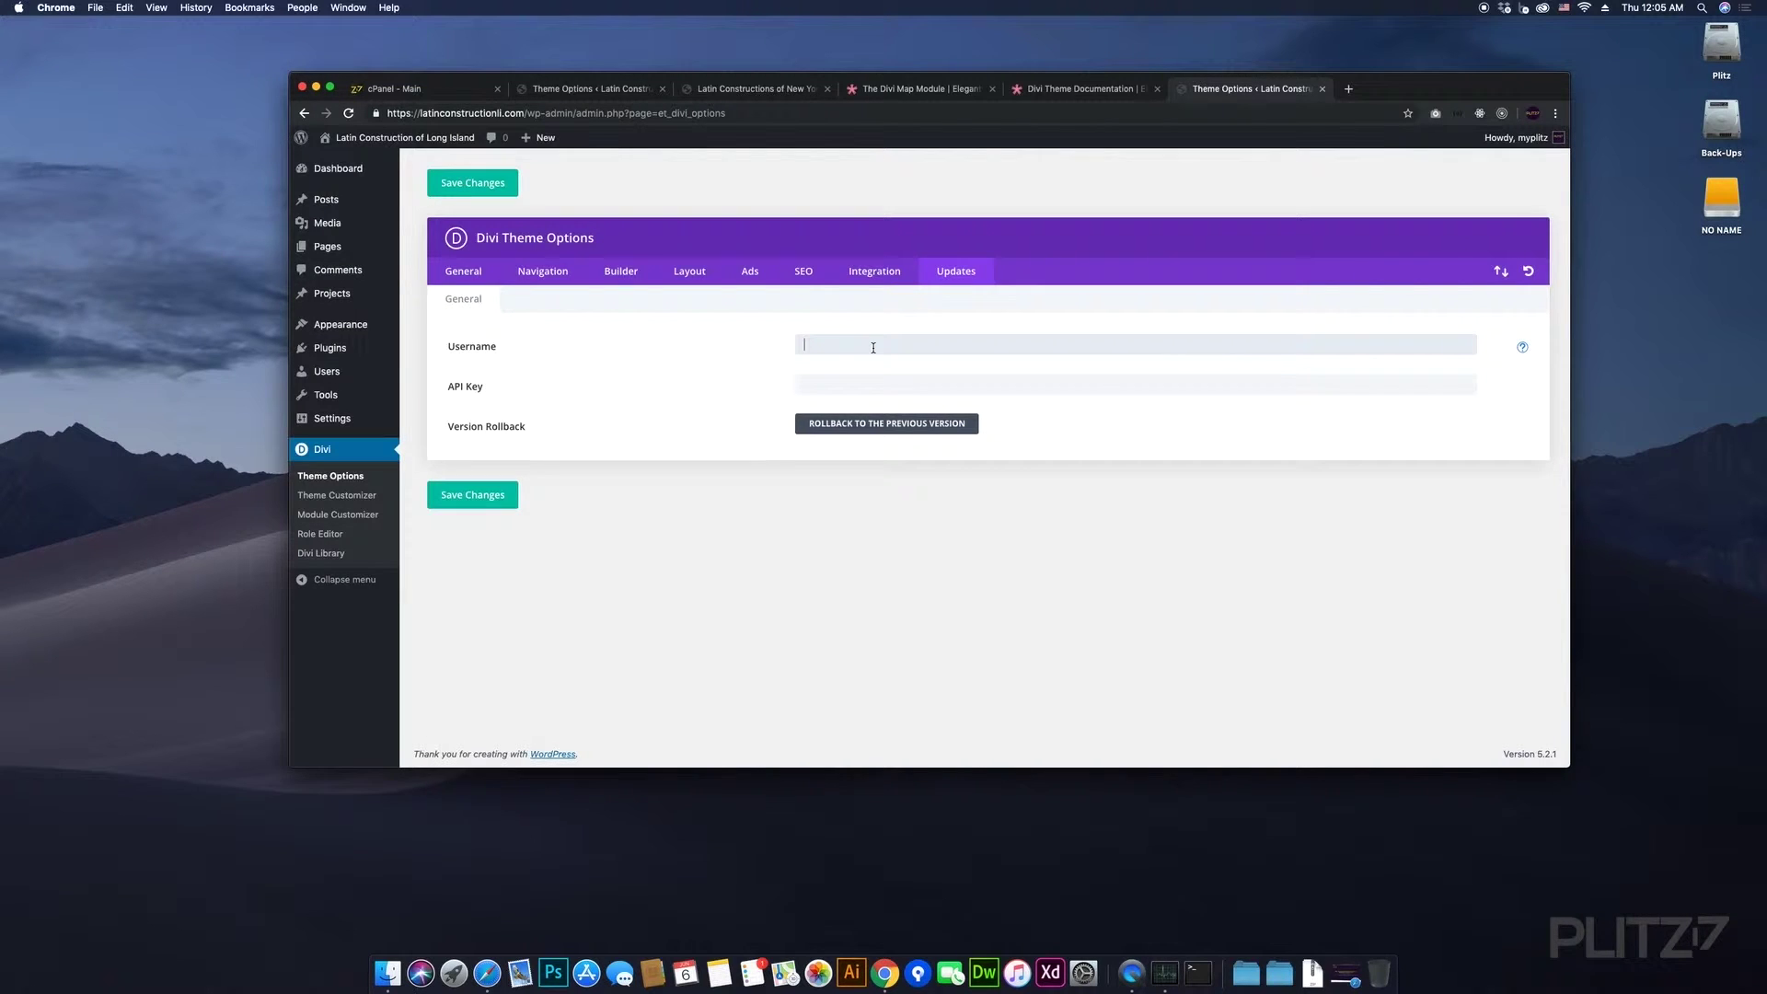
pyautogui.write('••••••••')
pyautogui.press('Tab')
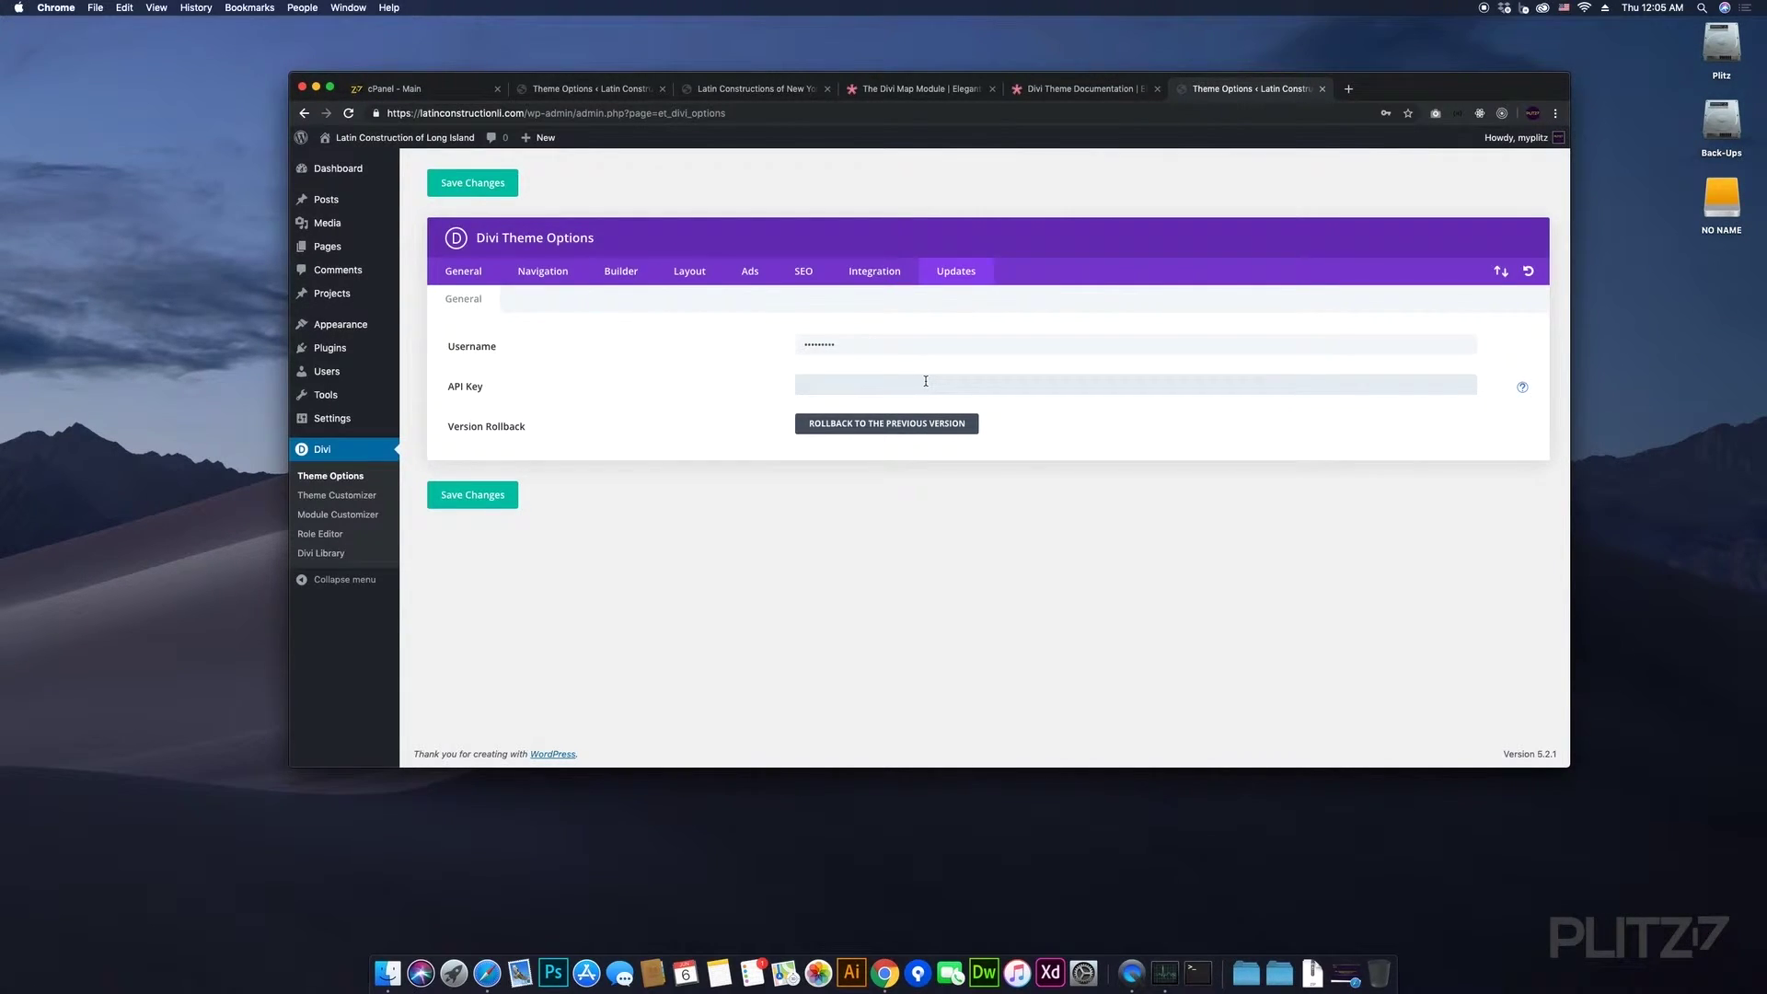
pyautogui.press('super+v')
pyautogui.click(478, 497)
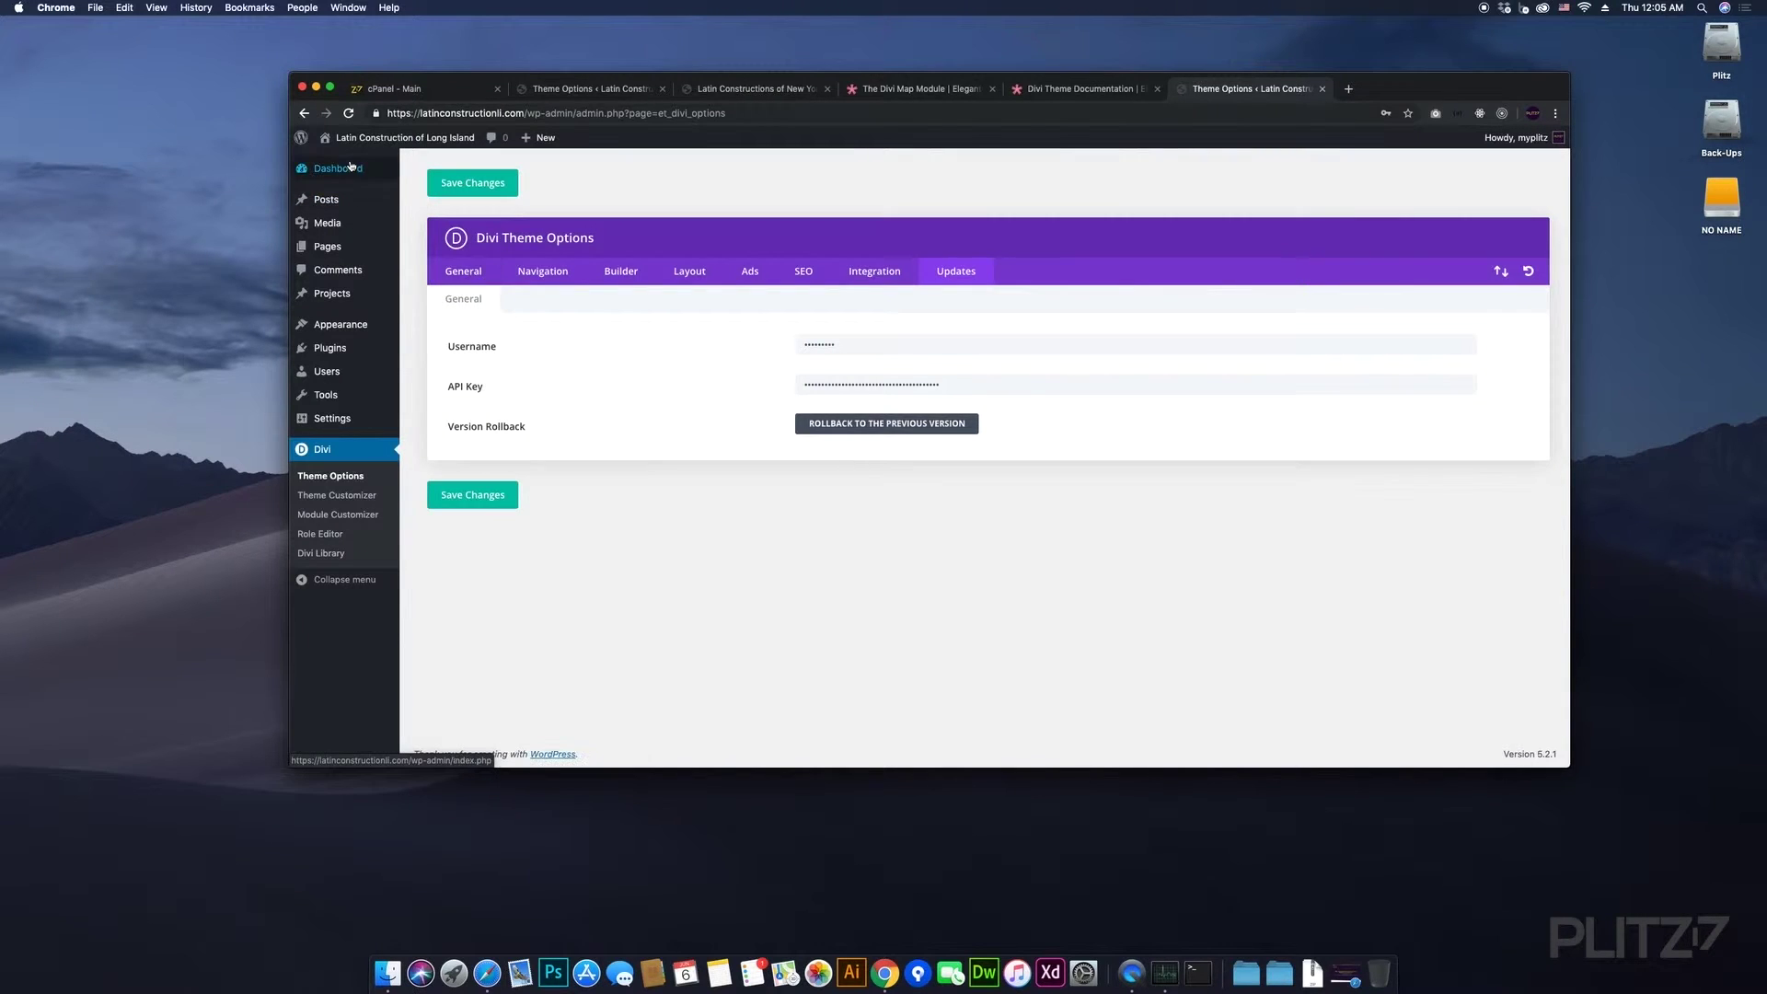
# - Check for WordPress updates again and update the Divi theme to the version offered
pyautogui.moveTo(352, 169)
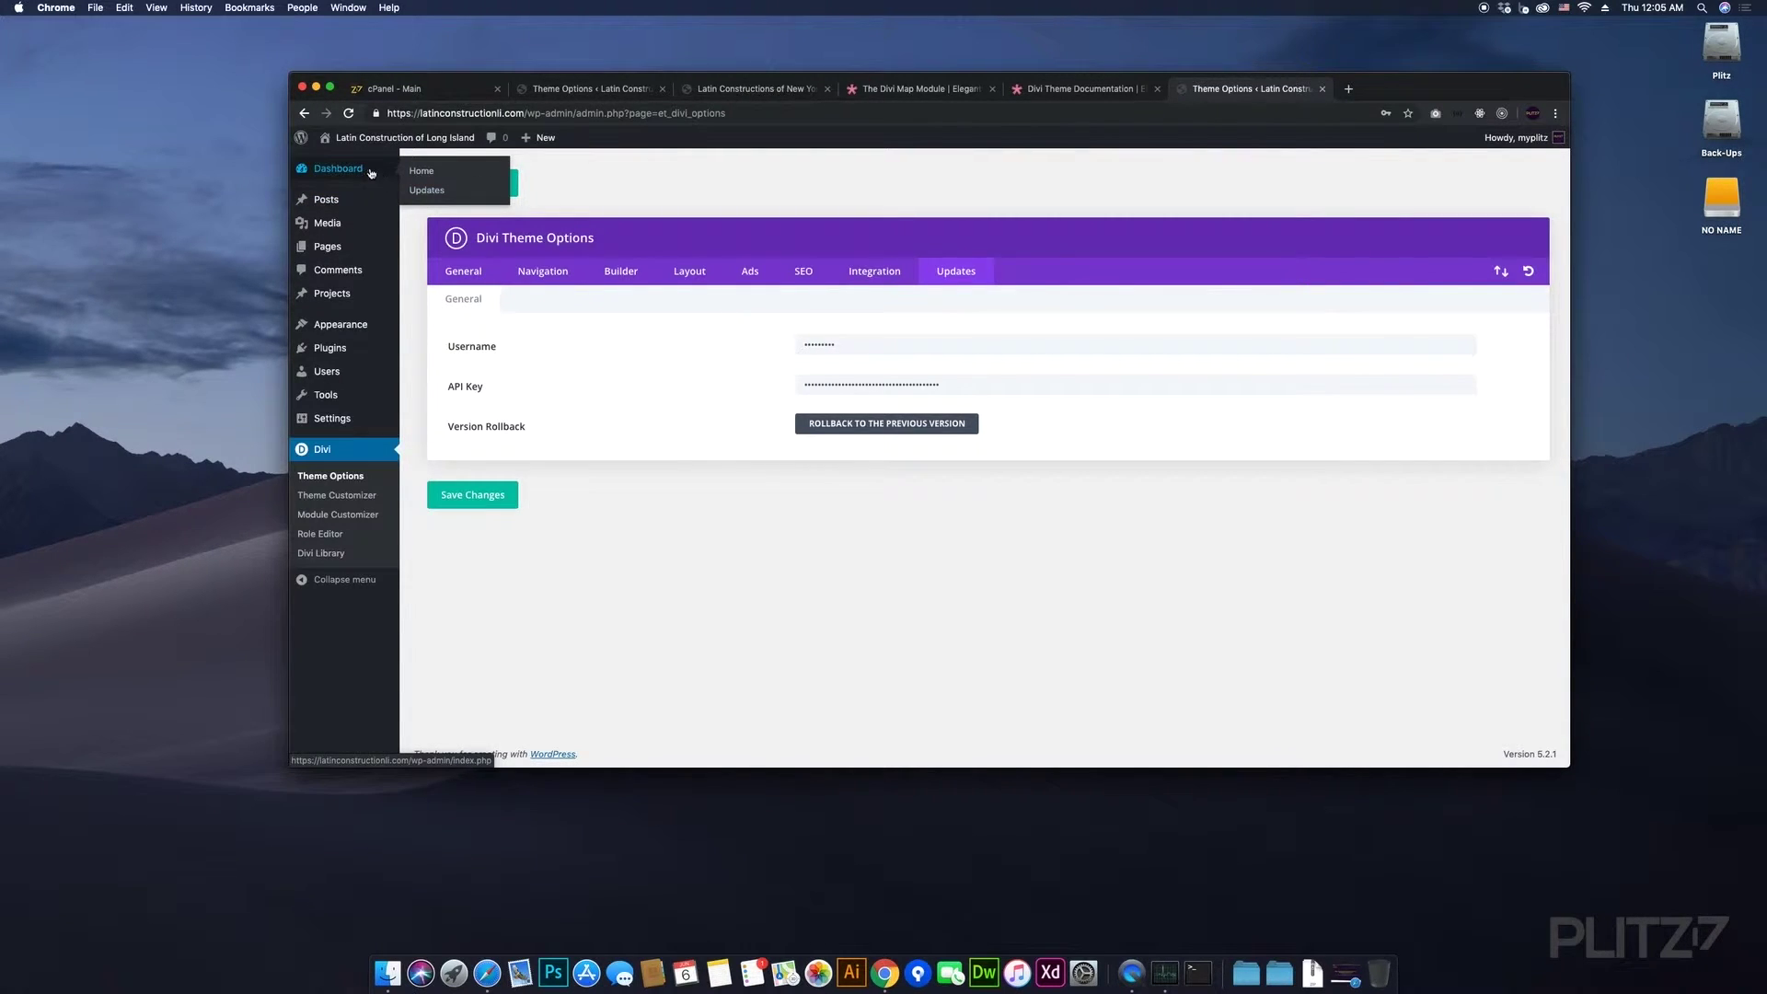
pyautogui.click(436, 194)
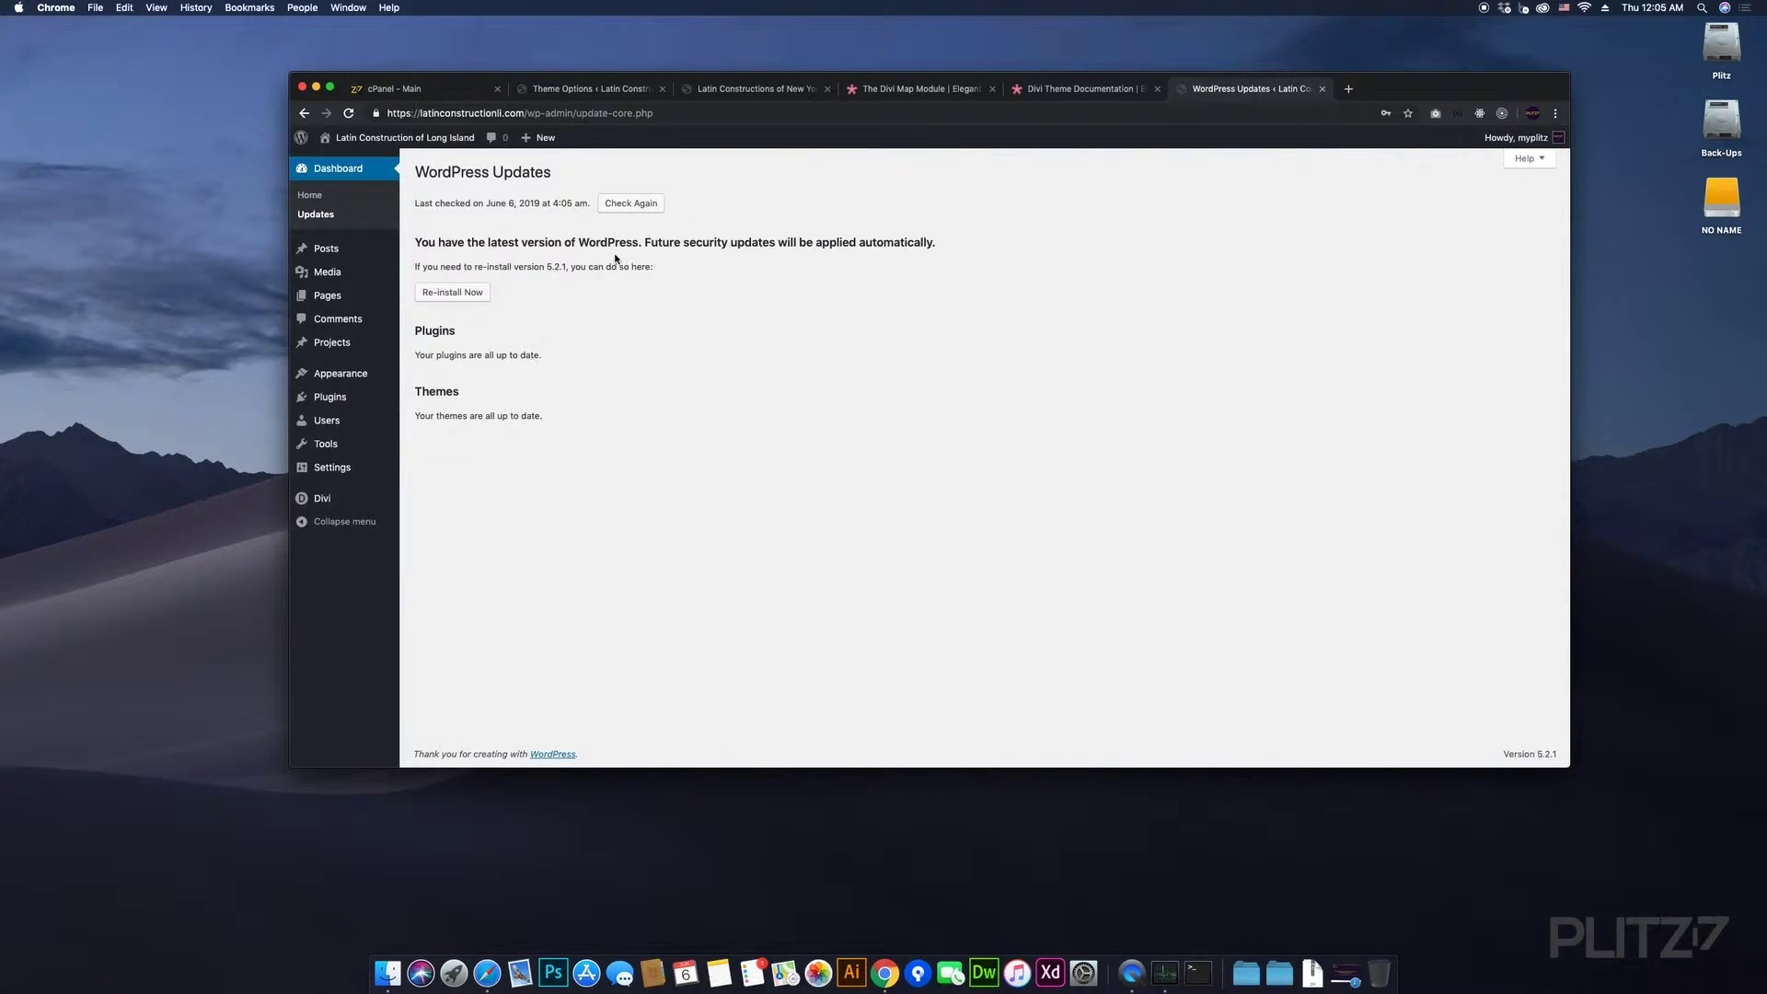
pyautogui.click(622, 205)
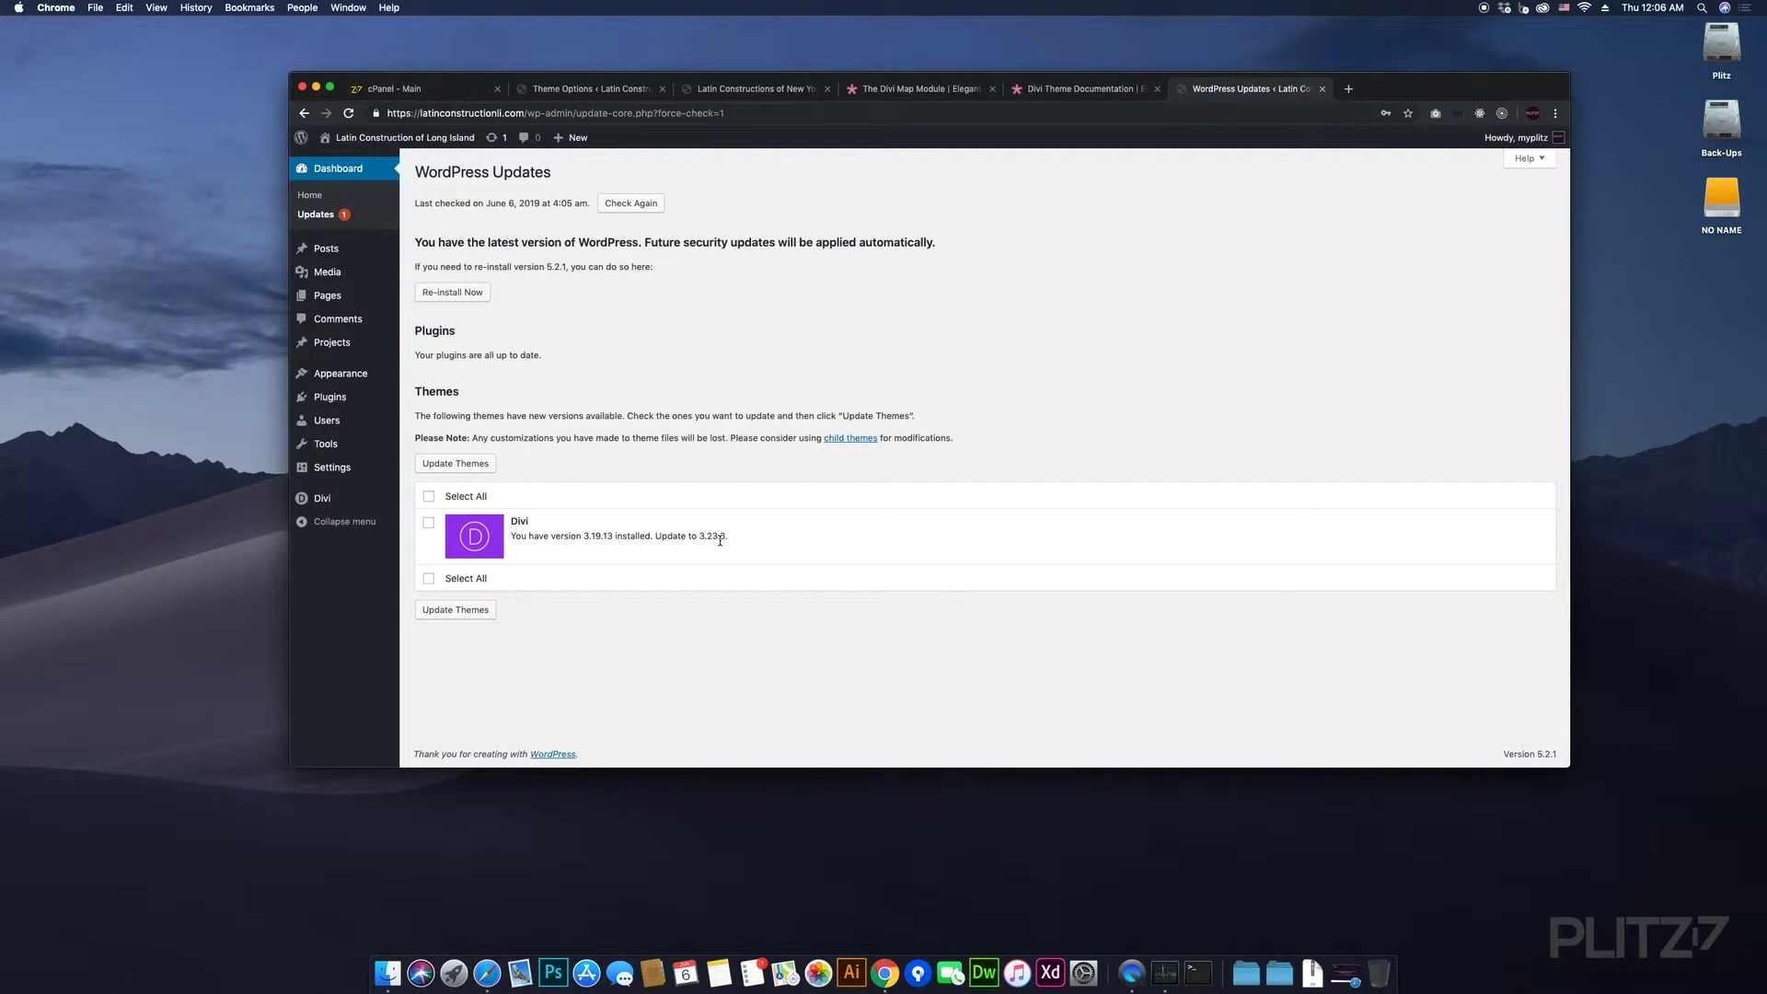
pyautogui.click(432, 498)
pyautogui.click(466, 470)
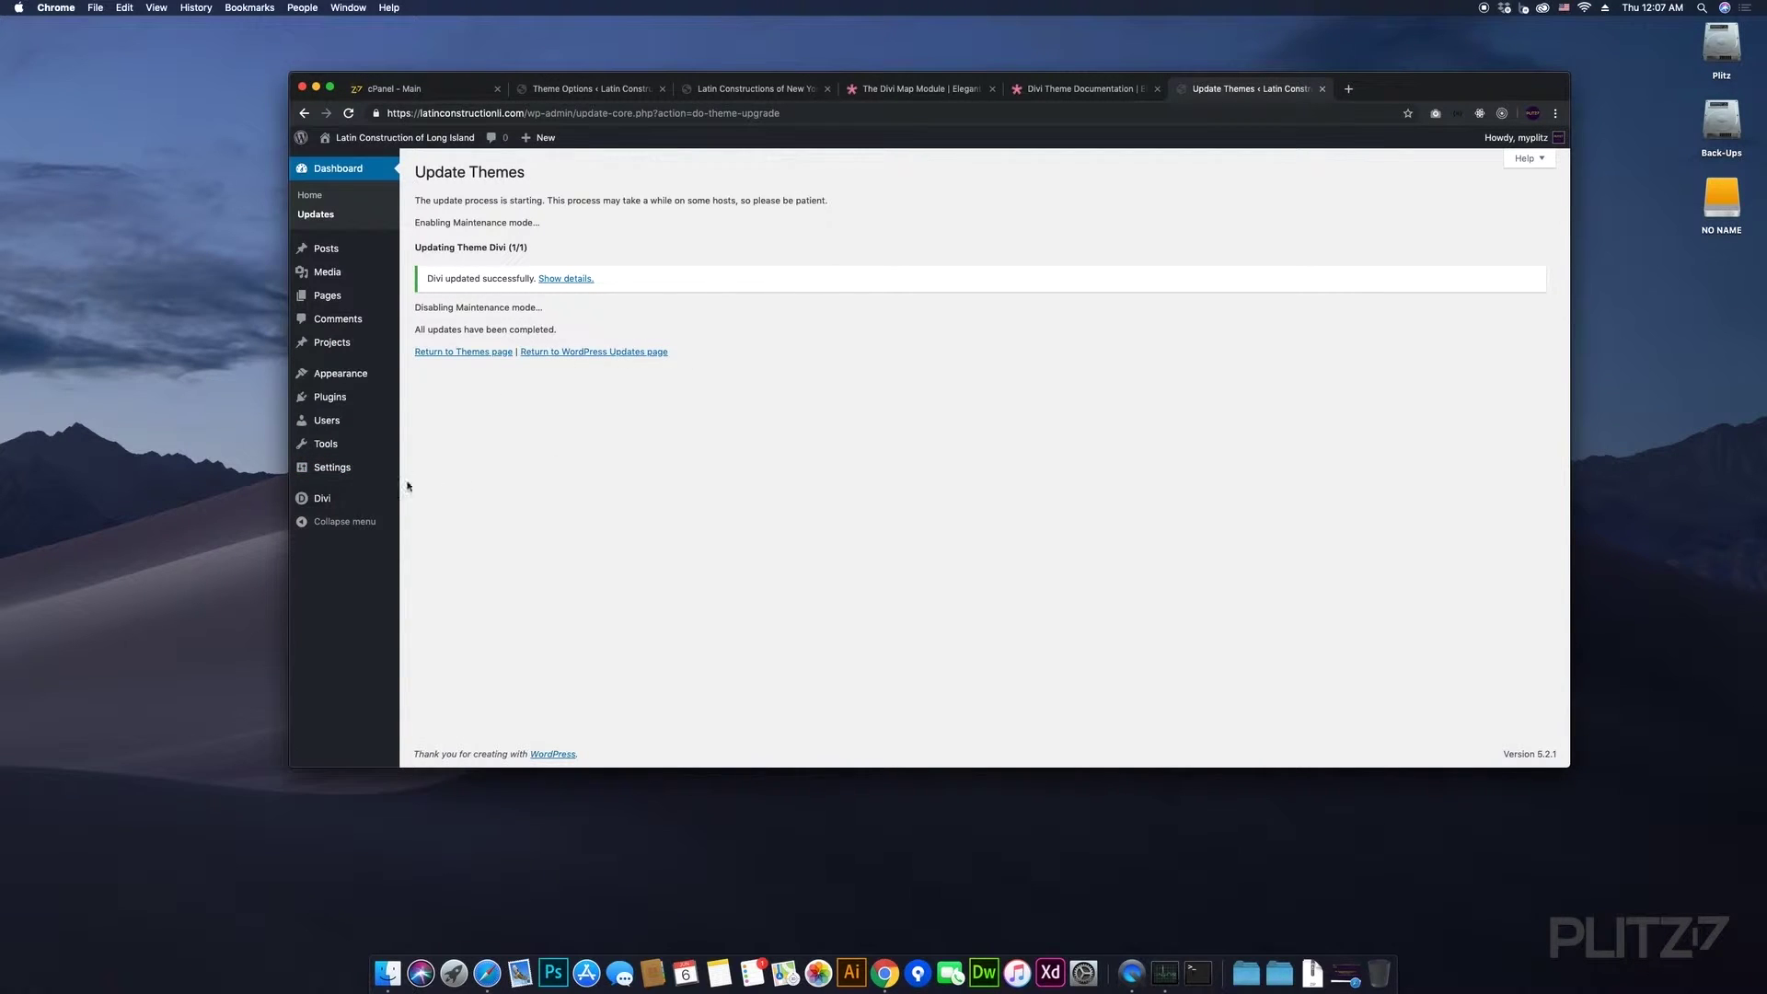
# - Reopen the theme options of the updated Divi theme and review the General settings down to the minify options
pyautogui.click(342, 502)
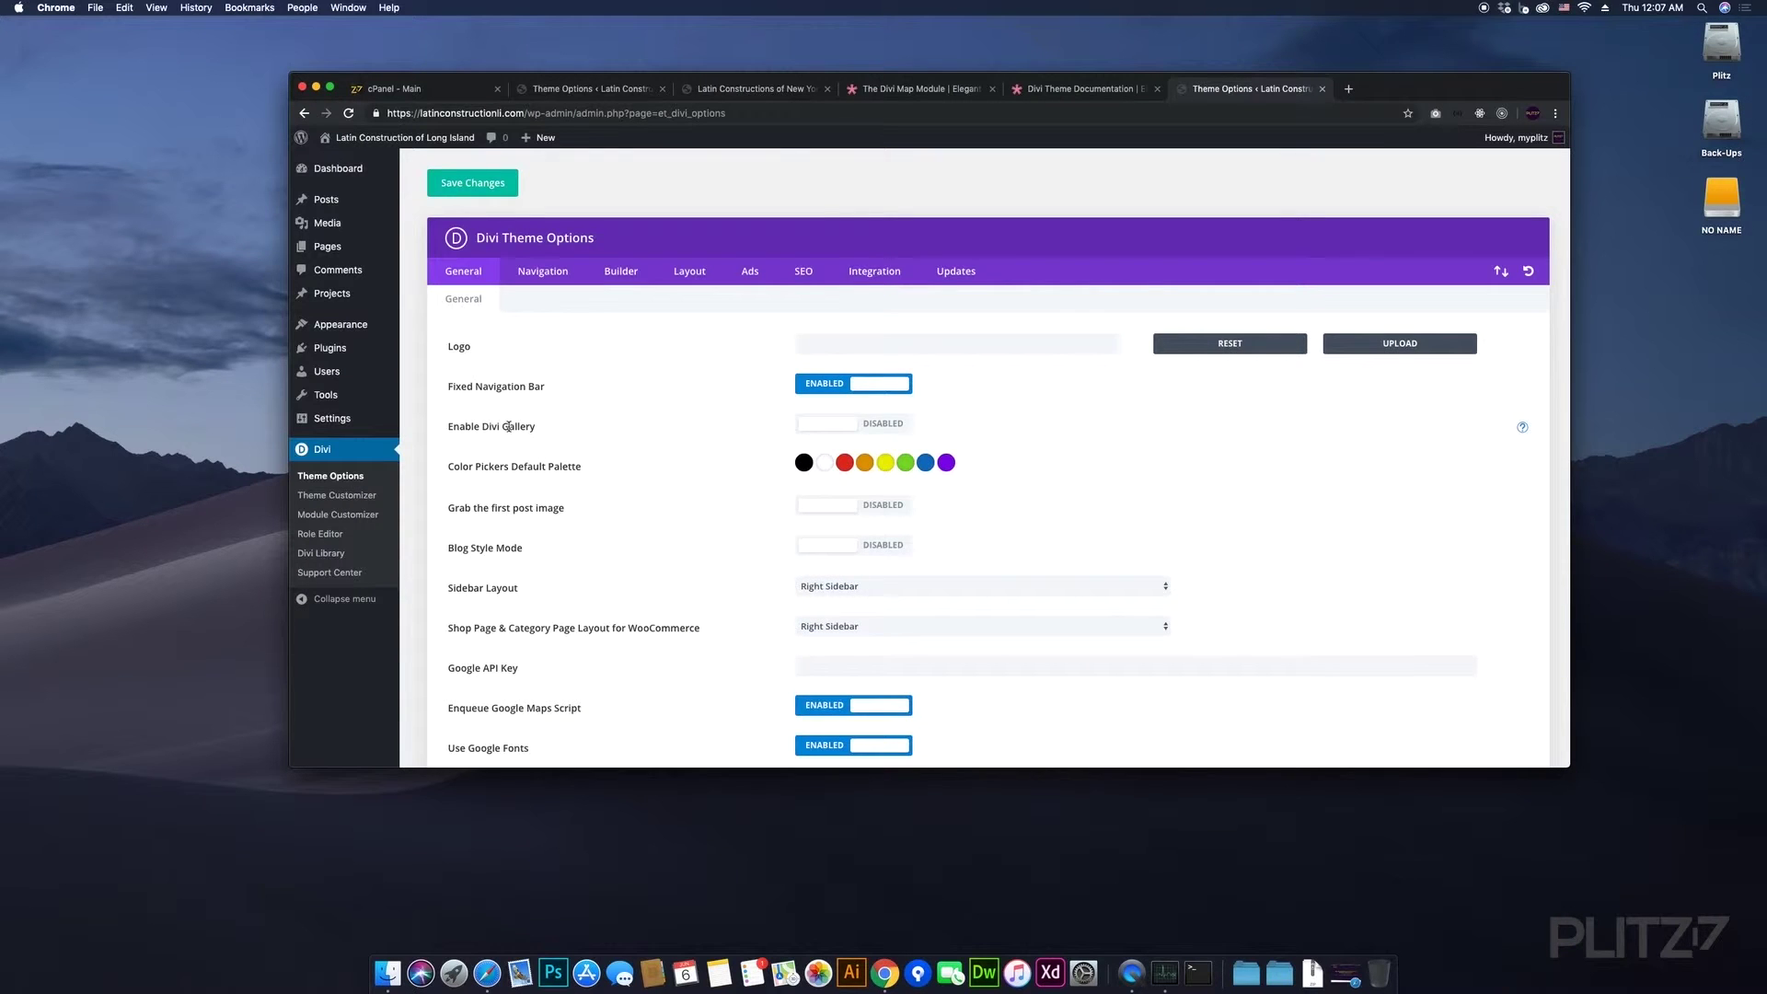
pyautogui.scroll(-4, 511, 429)
pyautogui.scroll(4, 514, 431)
pyautogui.scroll(-15, 520, 432)
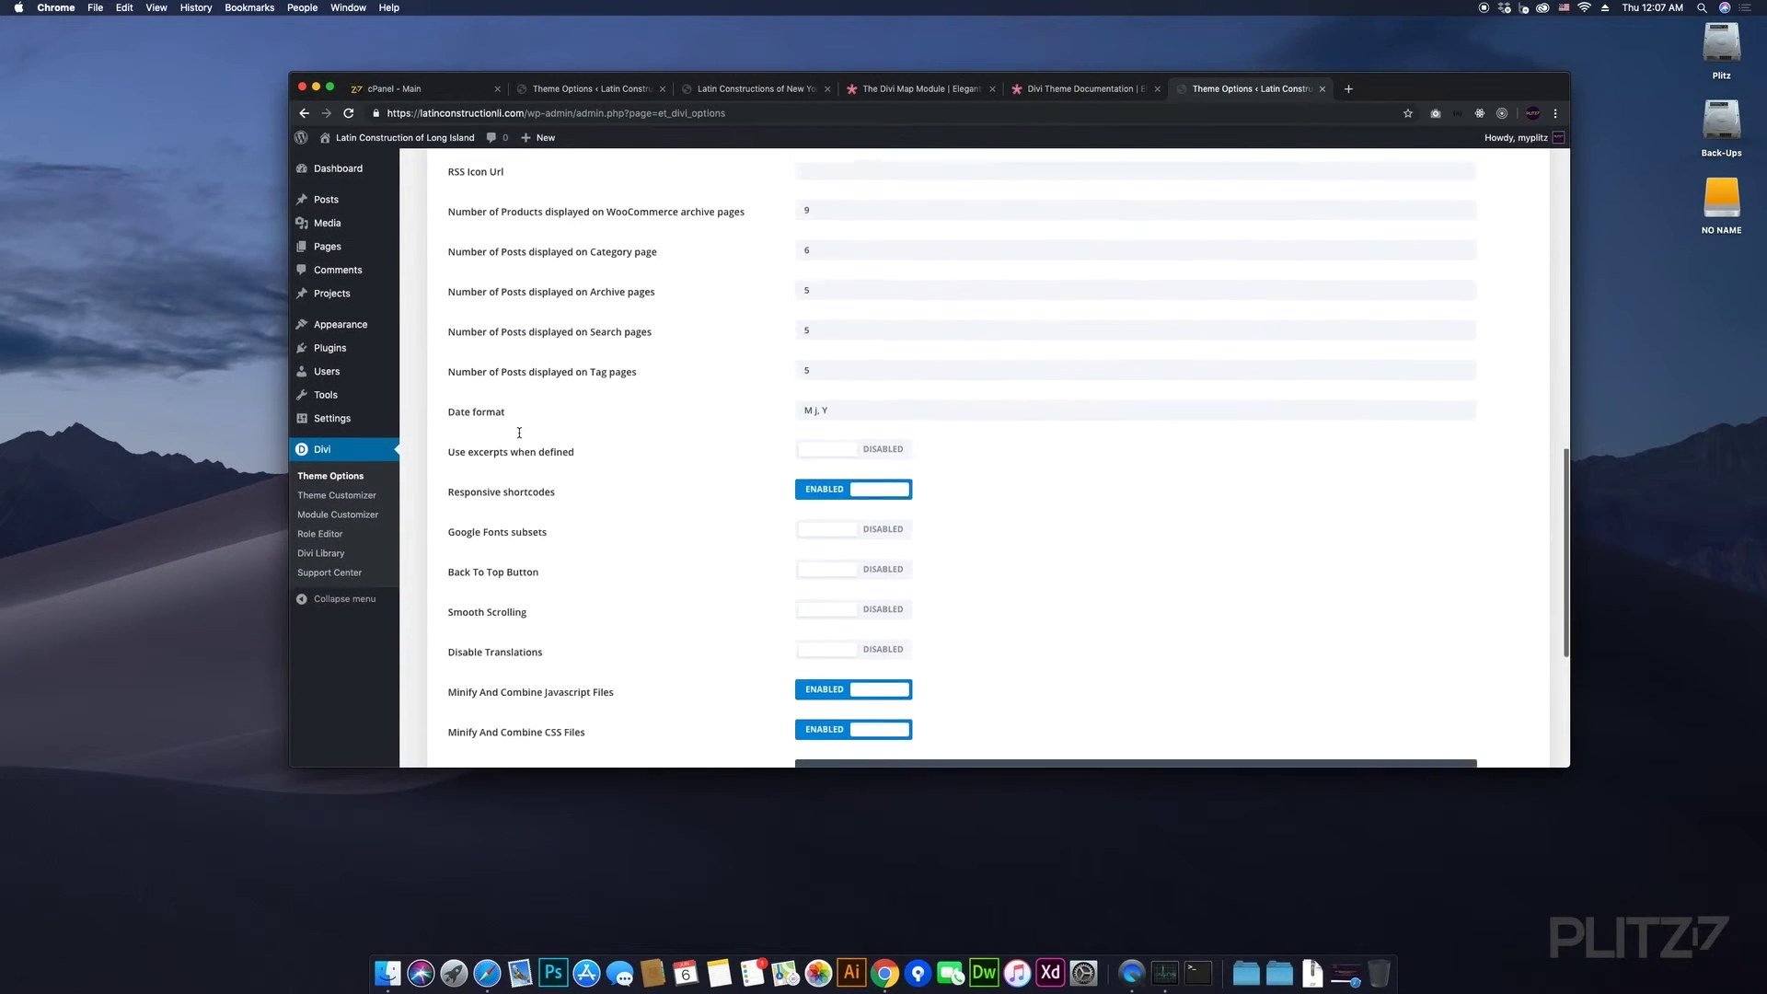
pyautogui.scroll(15, 519, 432)
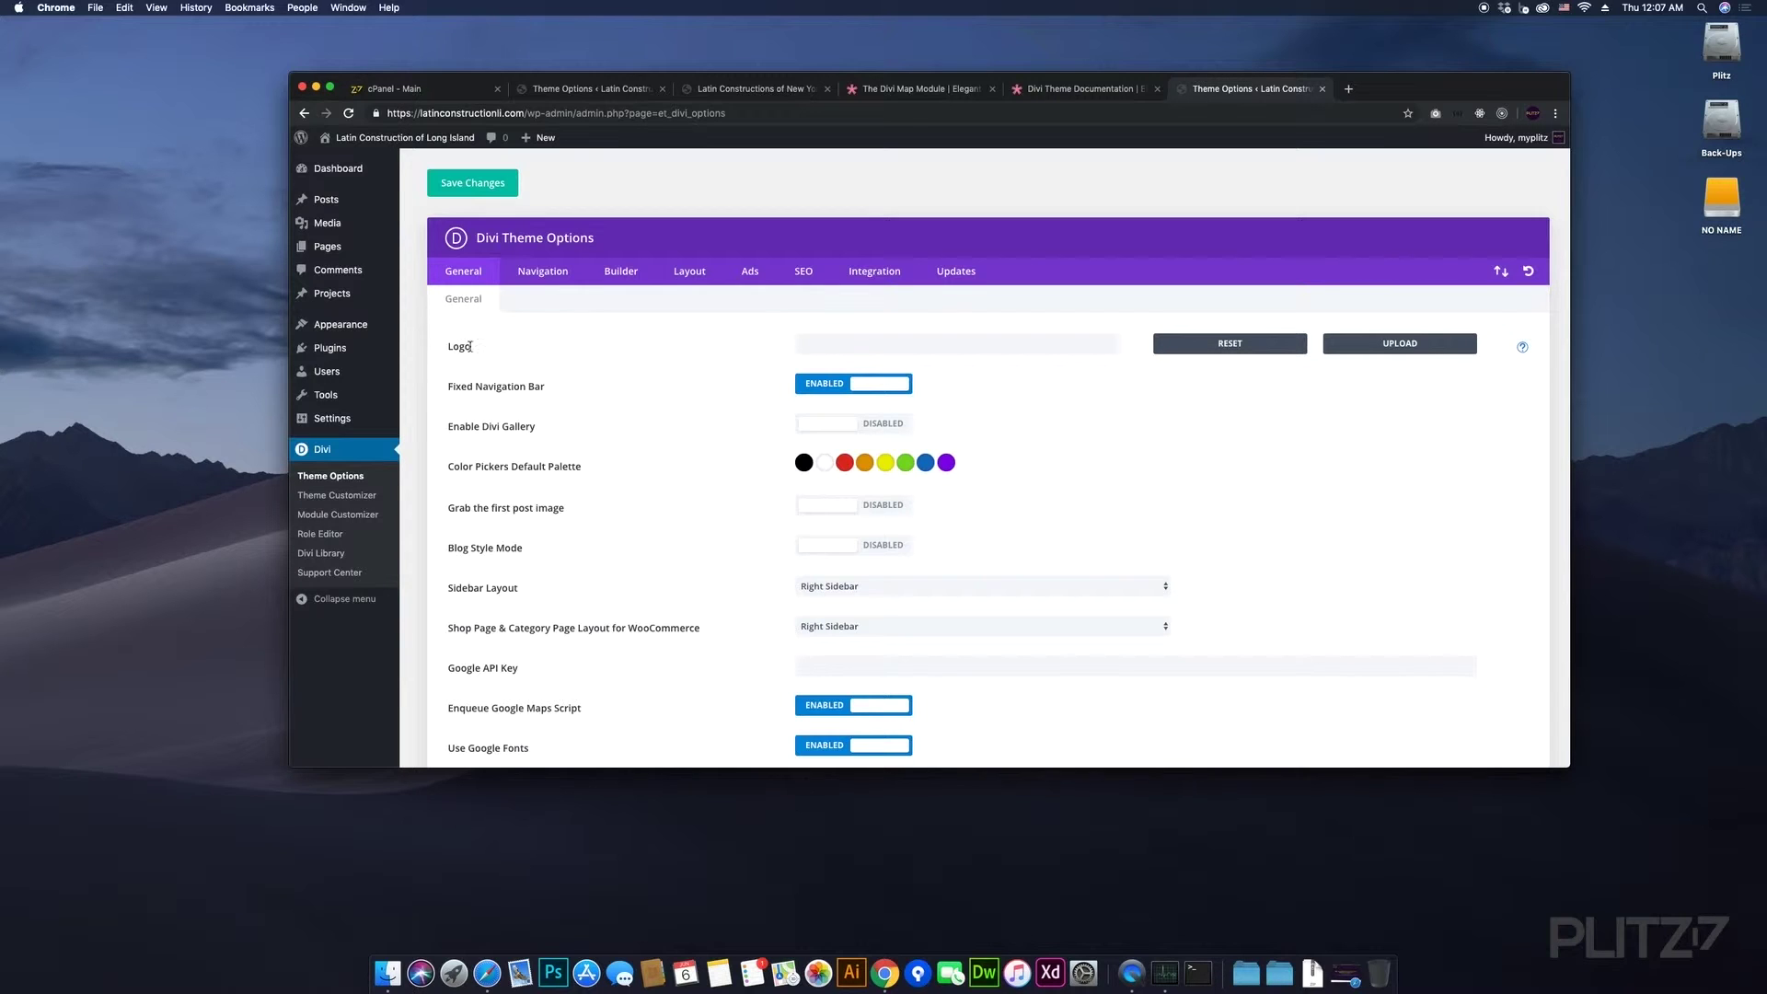
# - Start choosing an image for the Divi logo and compare the file upload view with the media library
pyautogui.click(1380, 344)
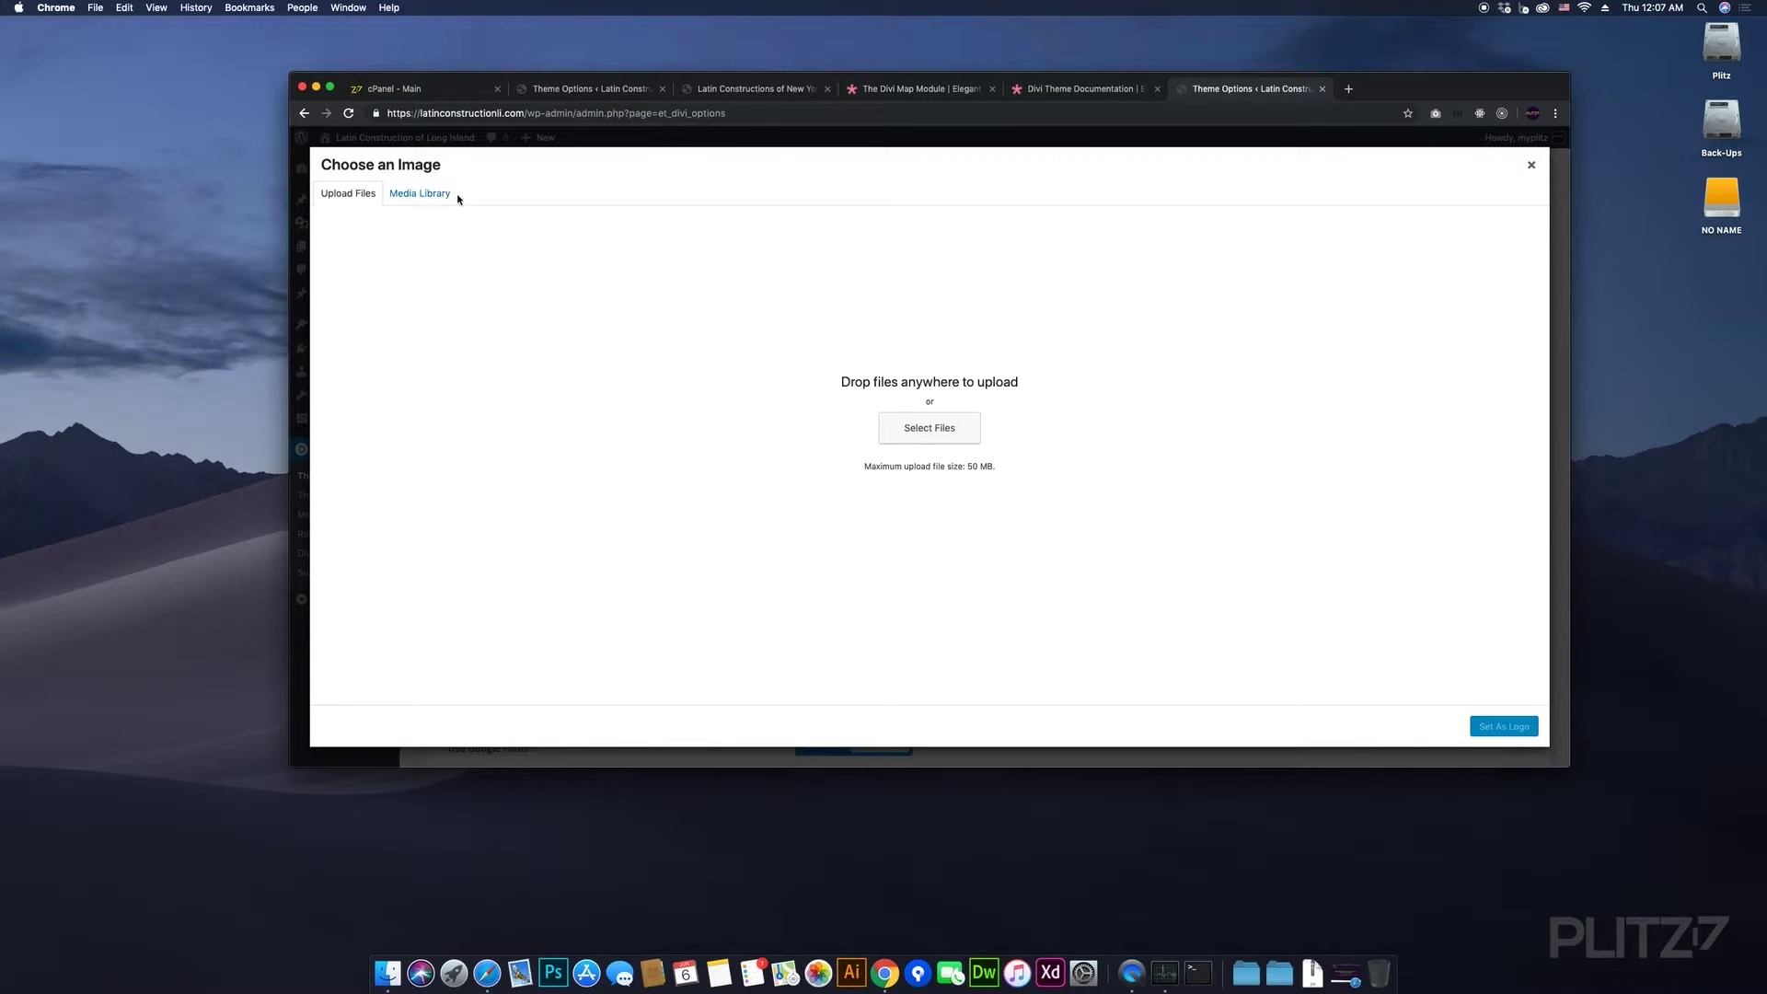
pyautogui.click(433, 195)
pyautogui.click(368, 192)
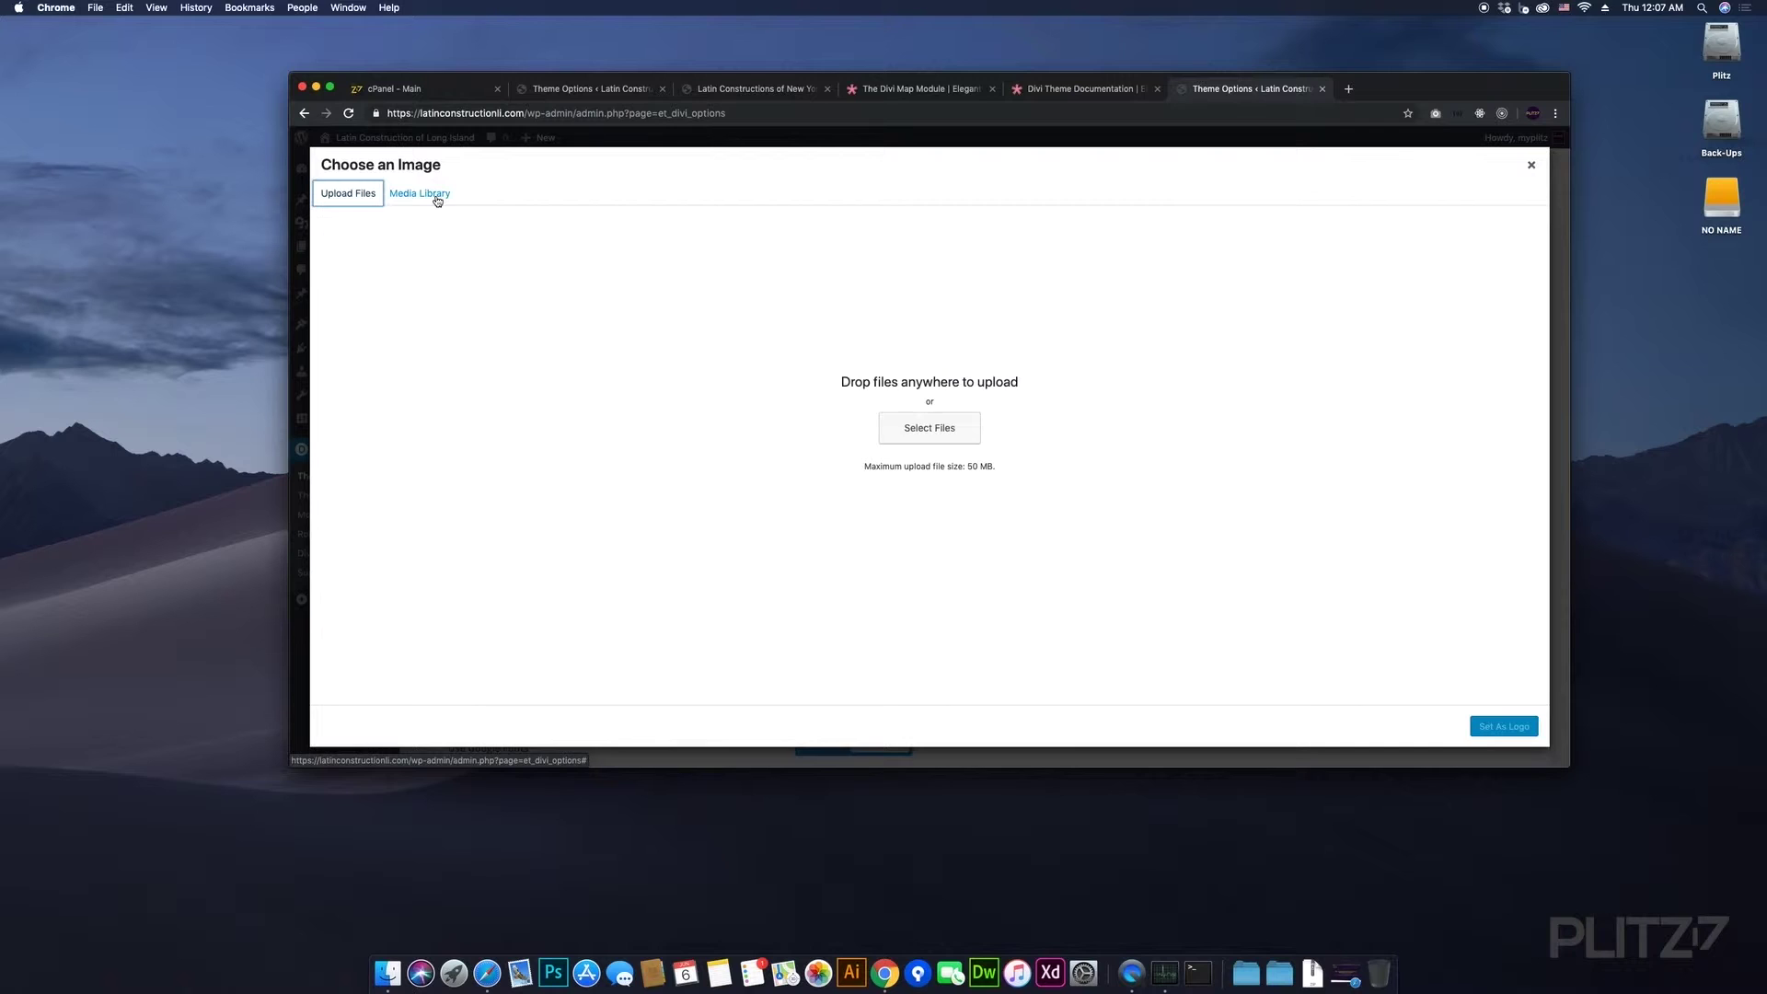
pyautogui.click(437, 199)
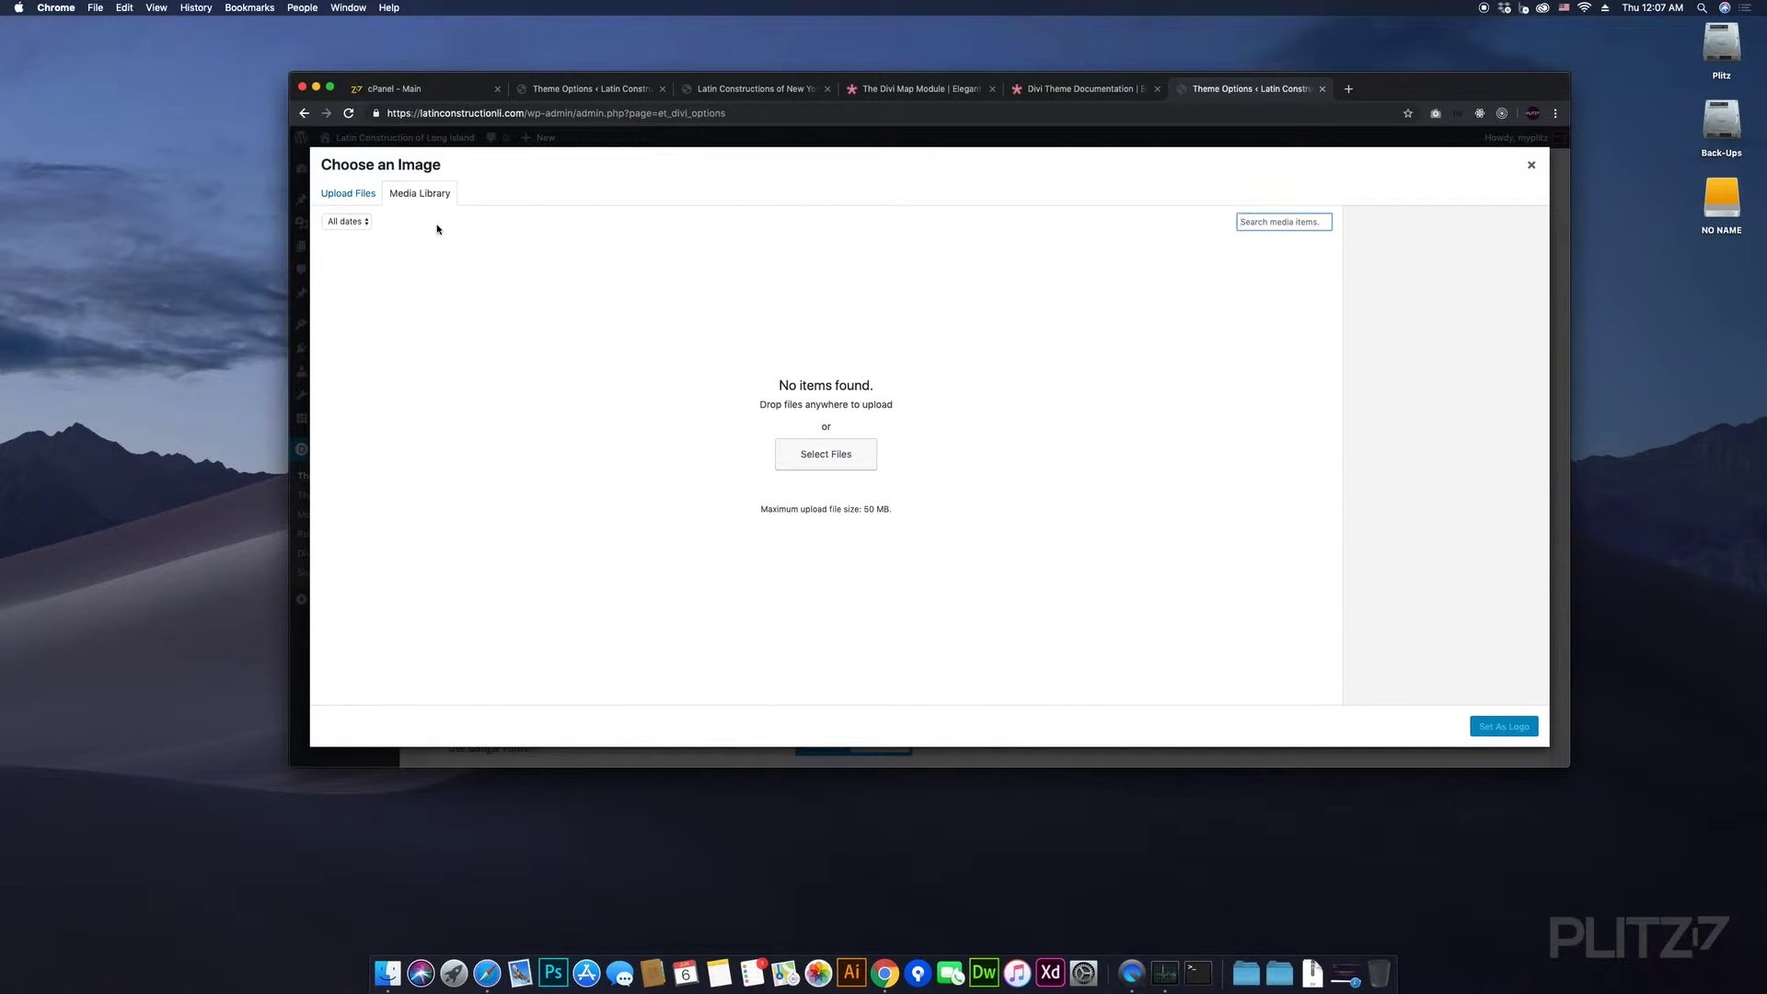
pyautogui.click(364, 199)
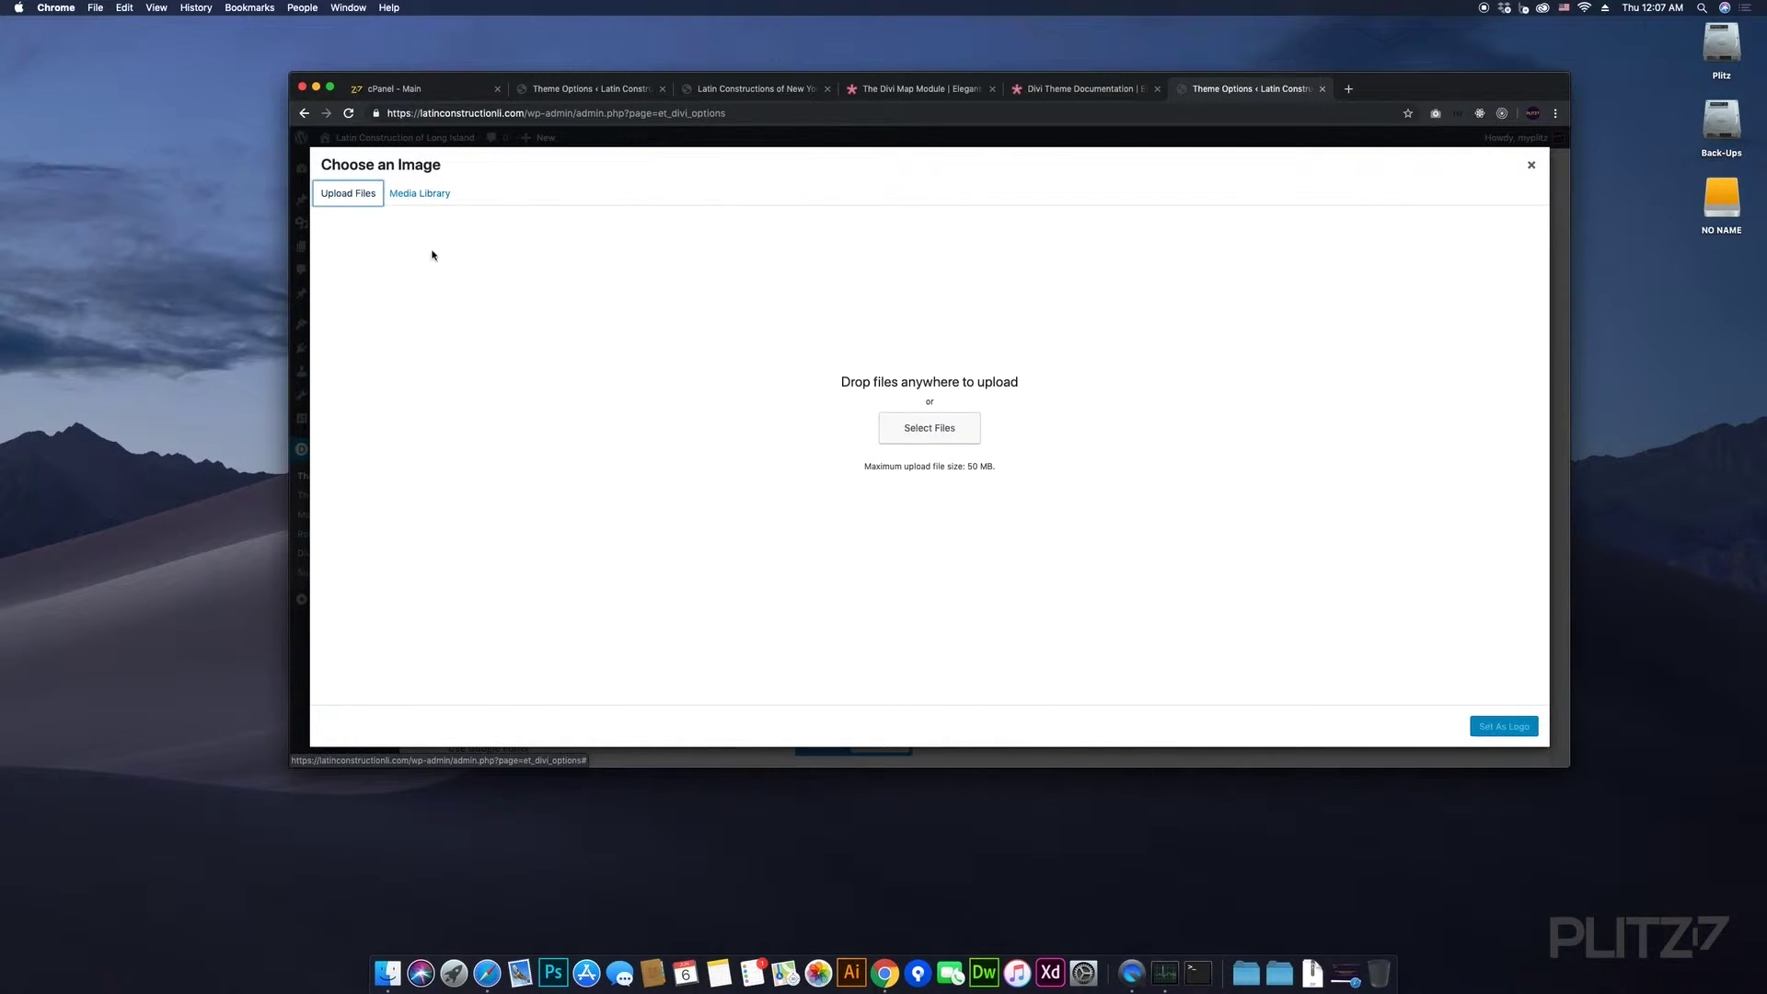
pyautogui.click(426, 194)
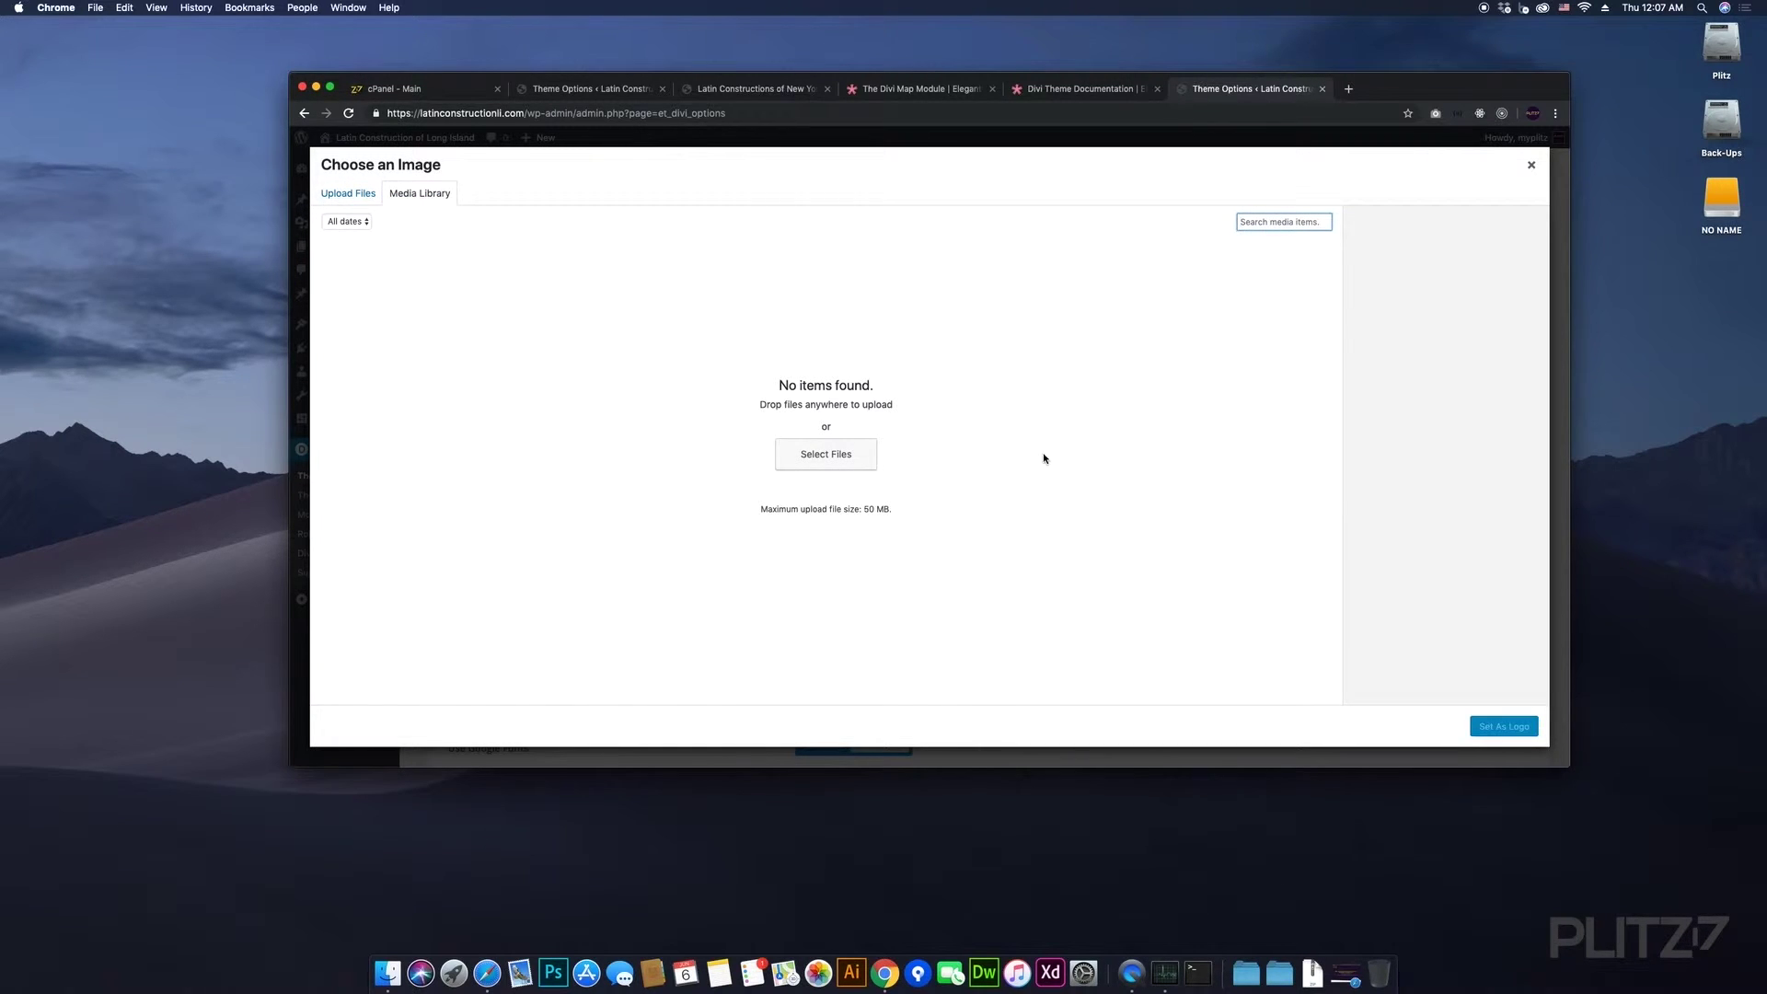
pyautogui.click(354, 196)
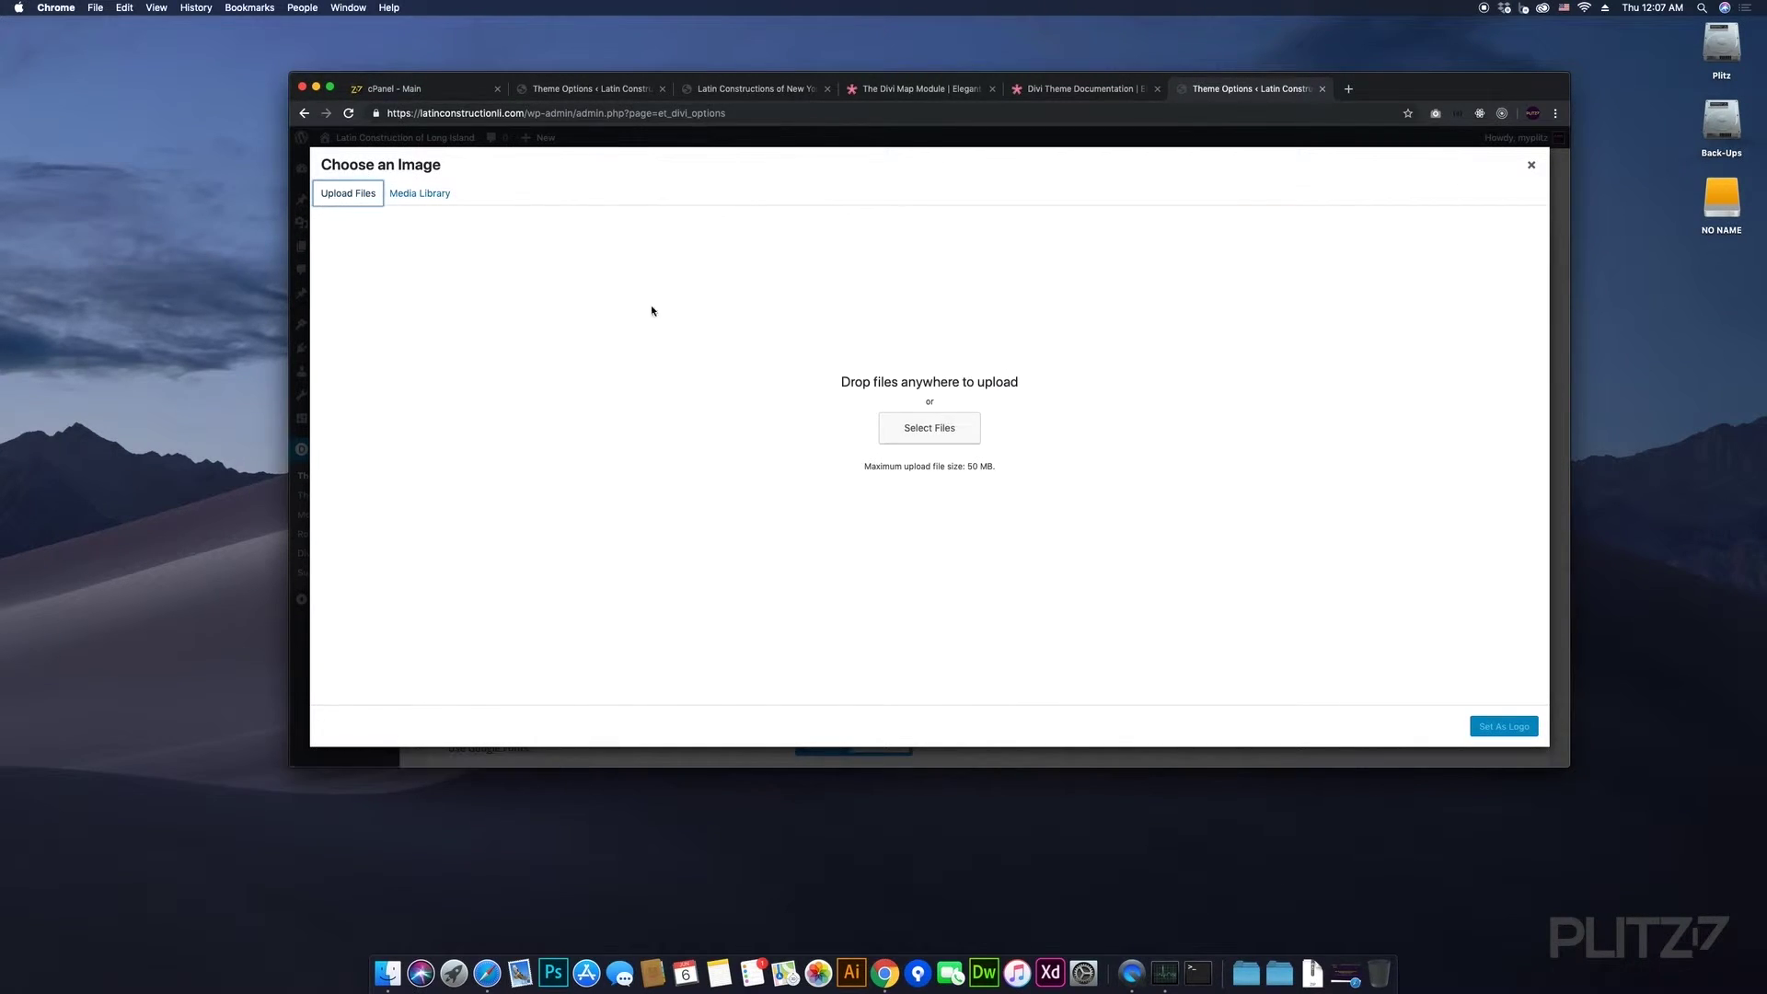
# - Browse for a logo file to upload in Box Sync's Plitz > Web Image folder and display its files as icons
pyautogui.click(951, 433)
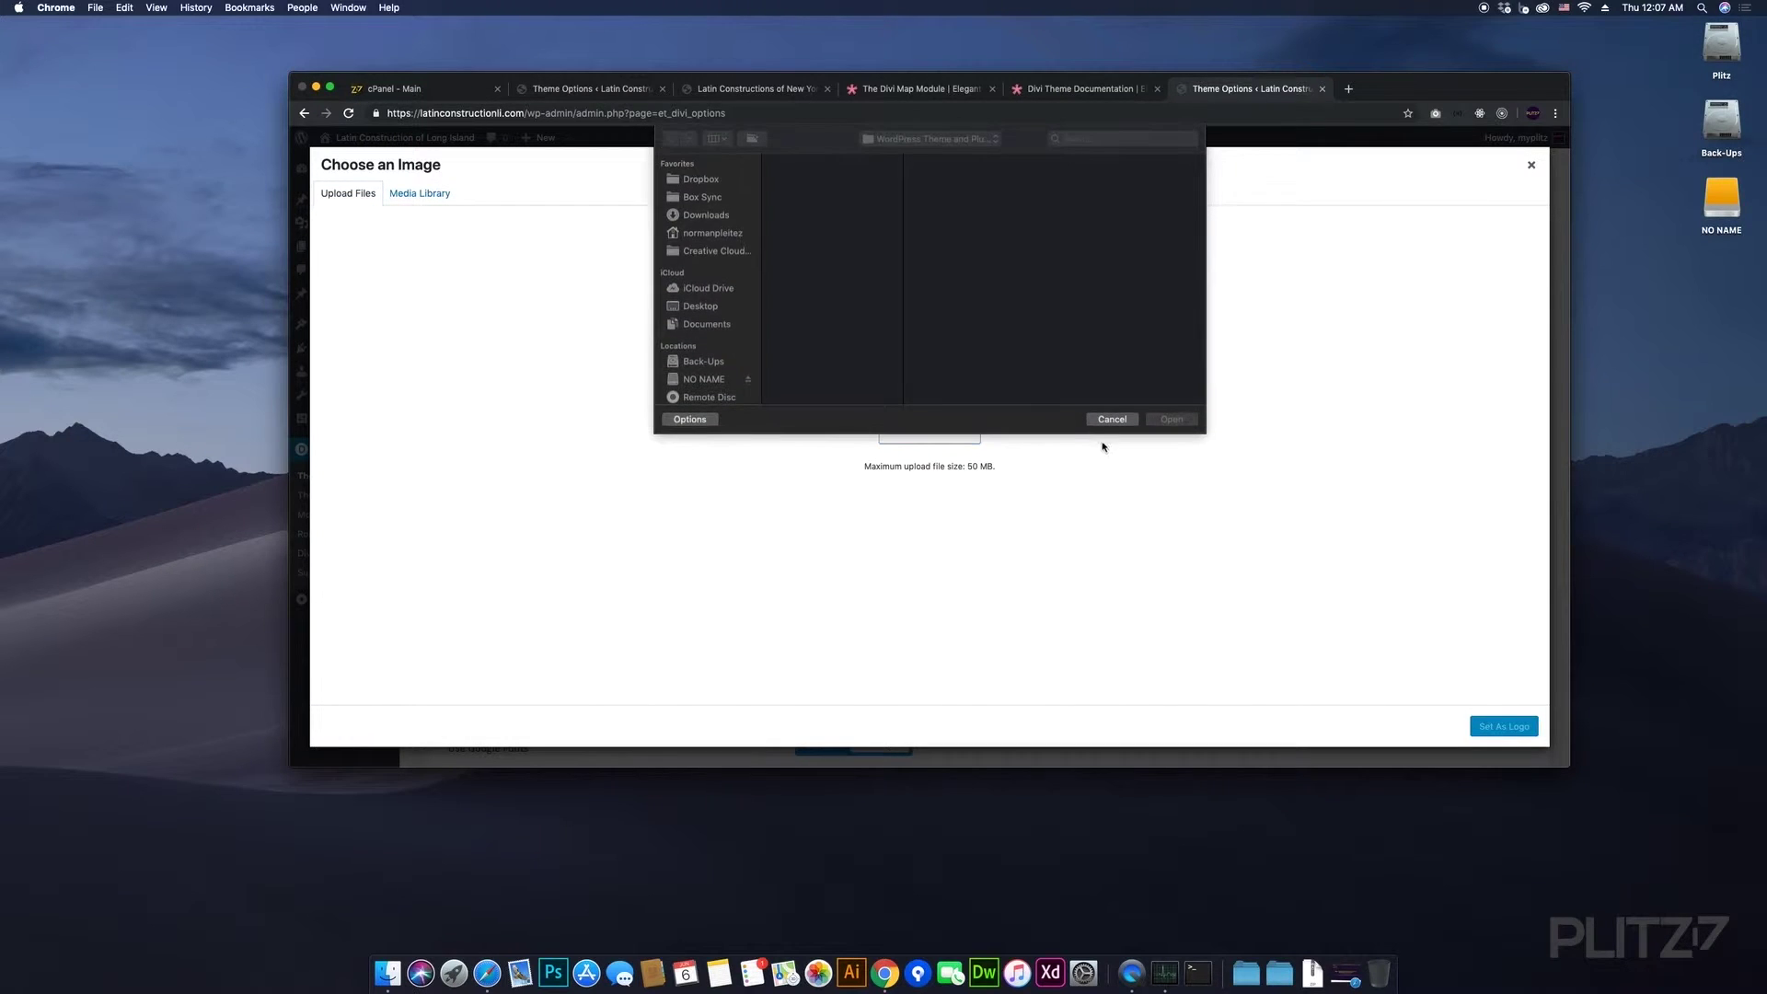
pyautogui.click(707, 201)
pyautogui.scroll(-3, 862, 339)
pyautogui.click(833, 320)
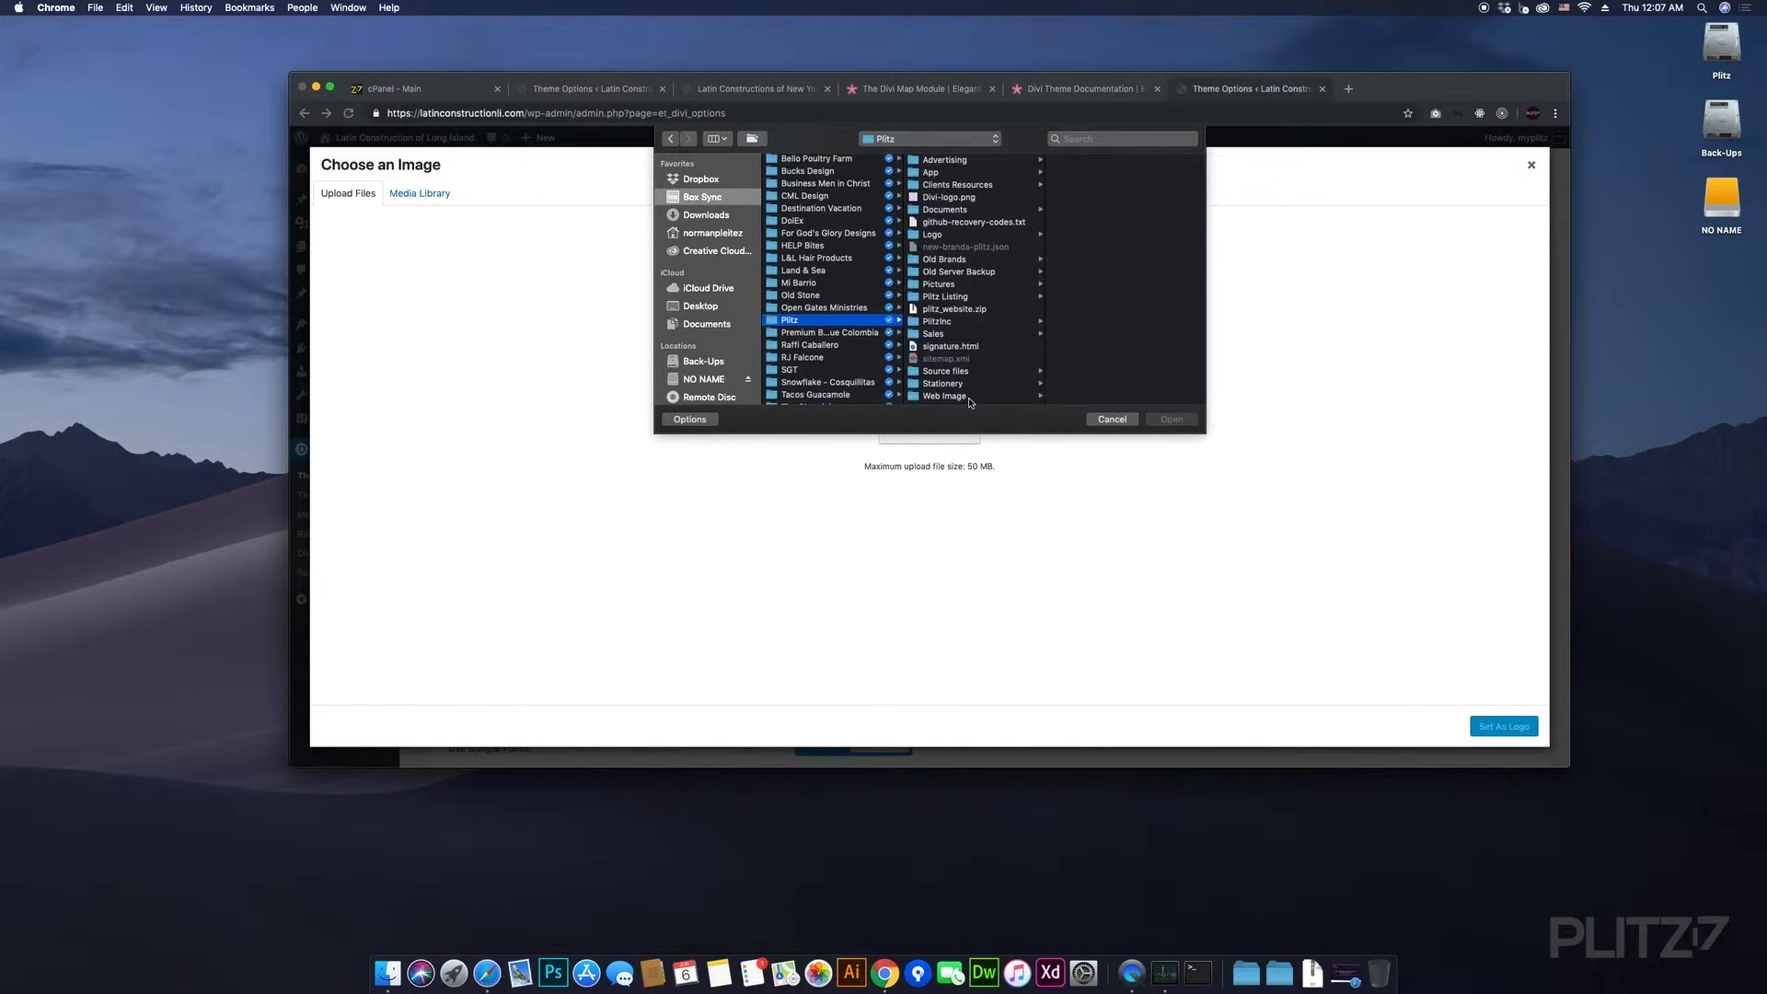
pyautogui.click(945, 396)
pyautogui.click(723, 139)
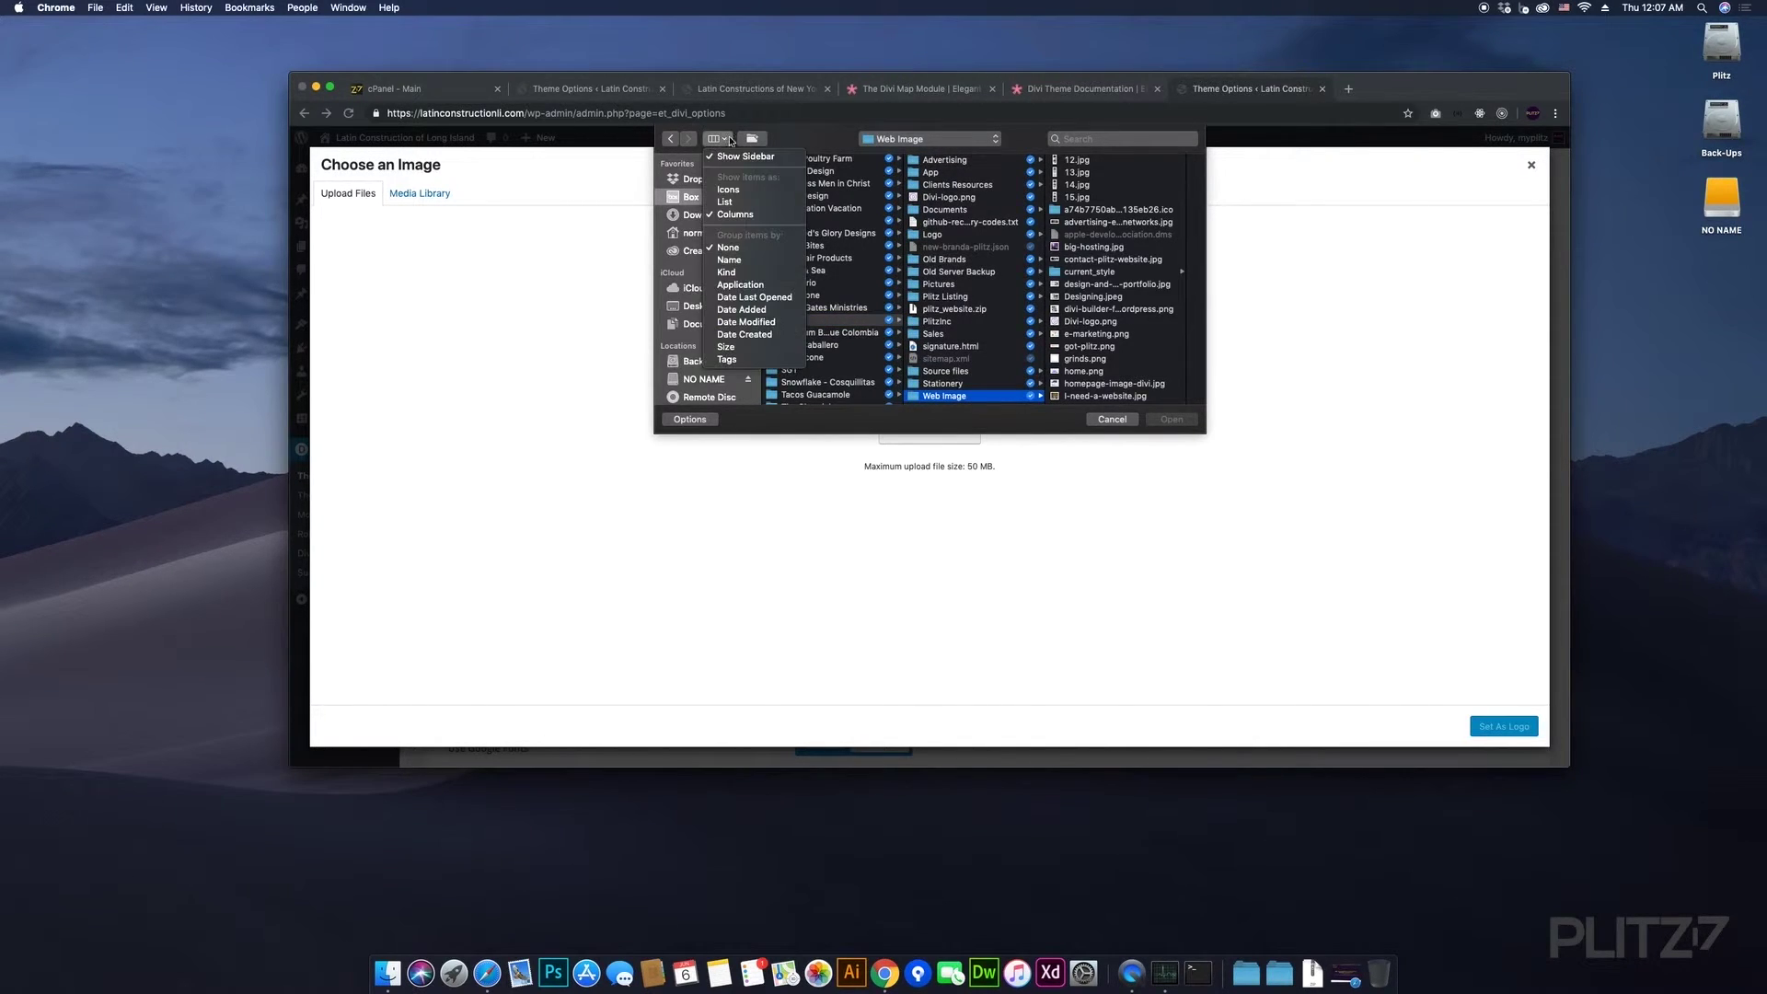
pyautogui.click(728, 189)
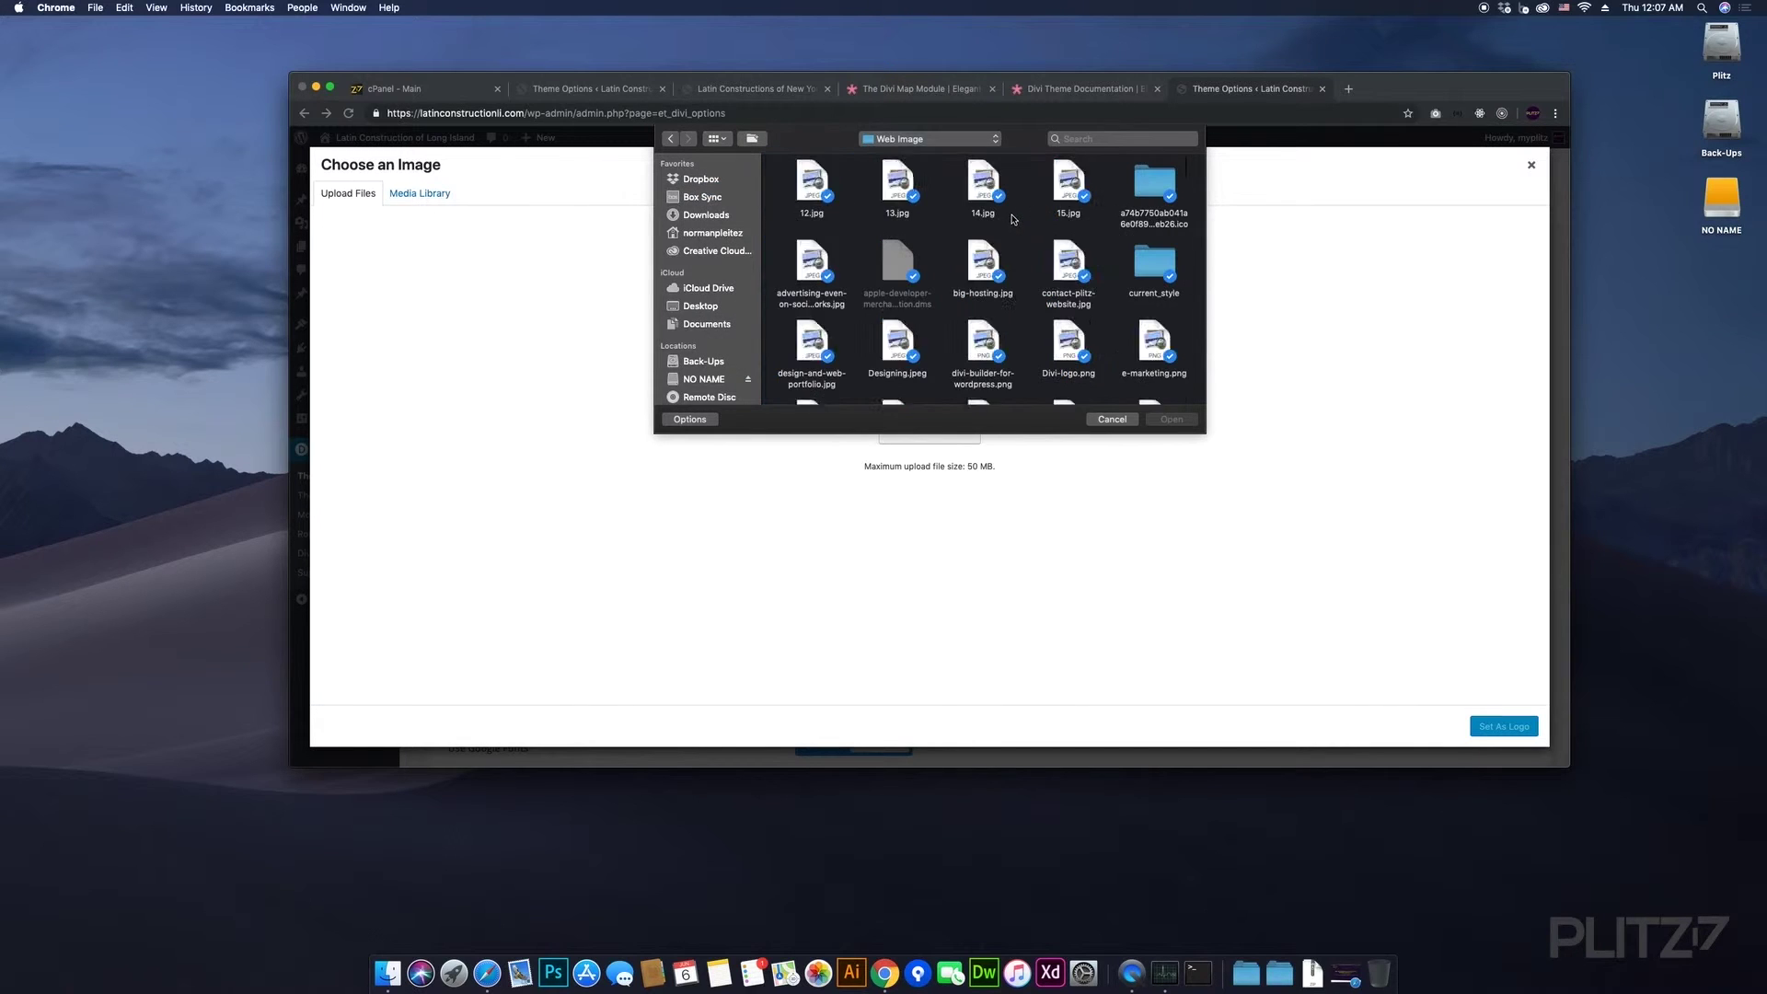
# - Upload the black Plitz logo file plitz-web-and-app-development-agency.png from the Web Image folder
pyautogui.scroll(-5, 1012, 276)
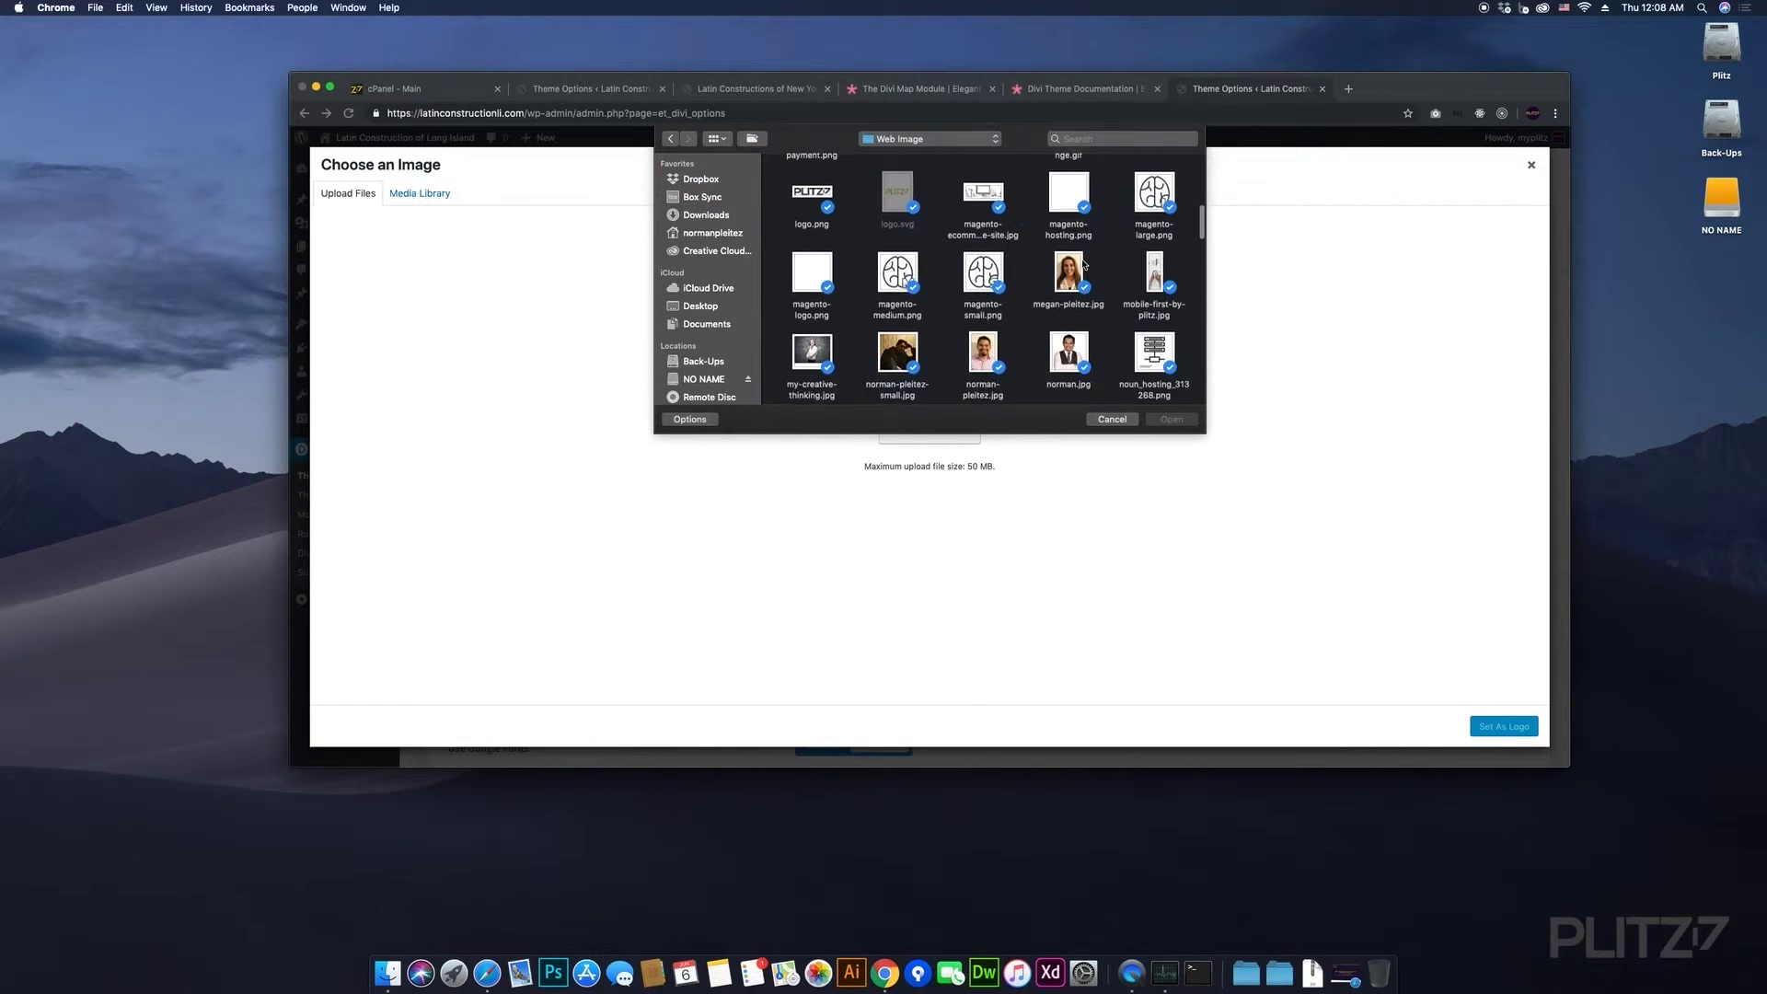
pyautogui.click(940, 143)
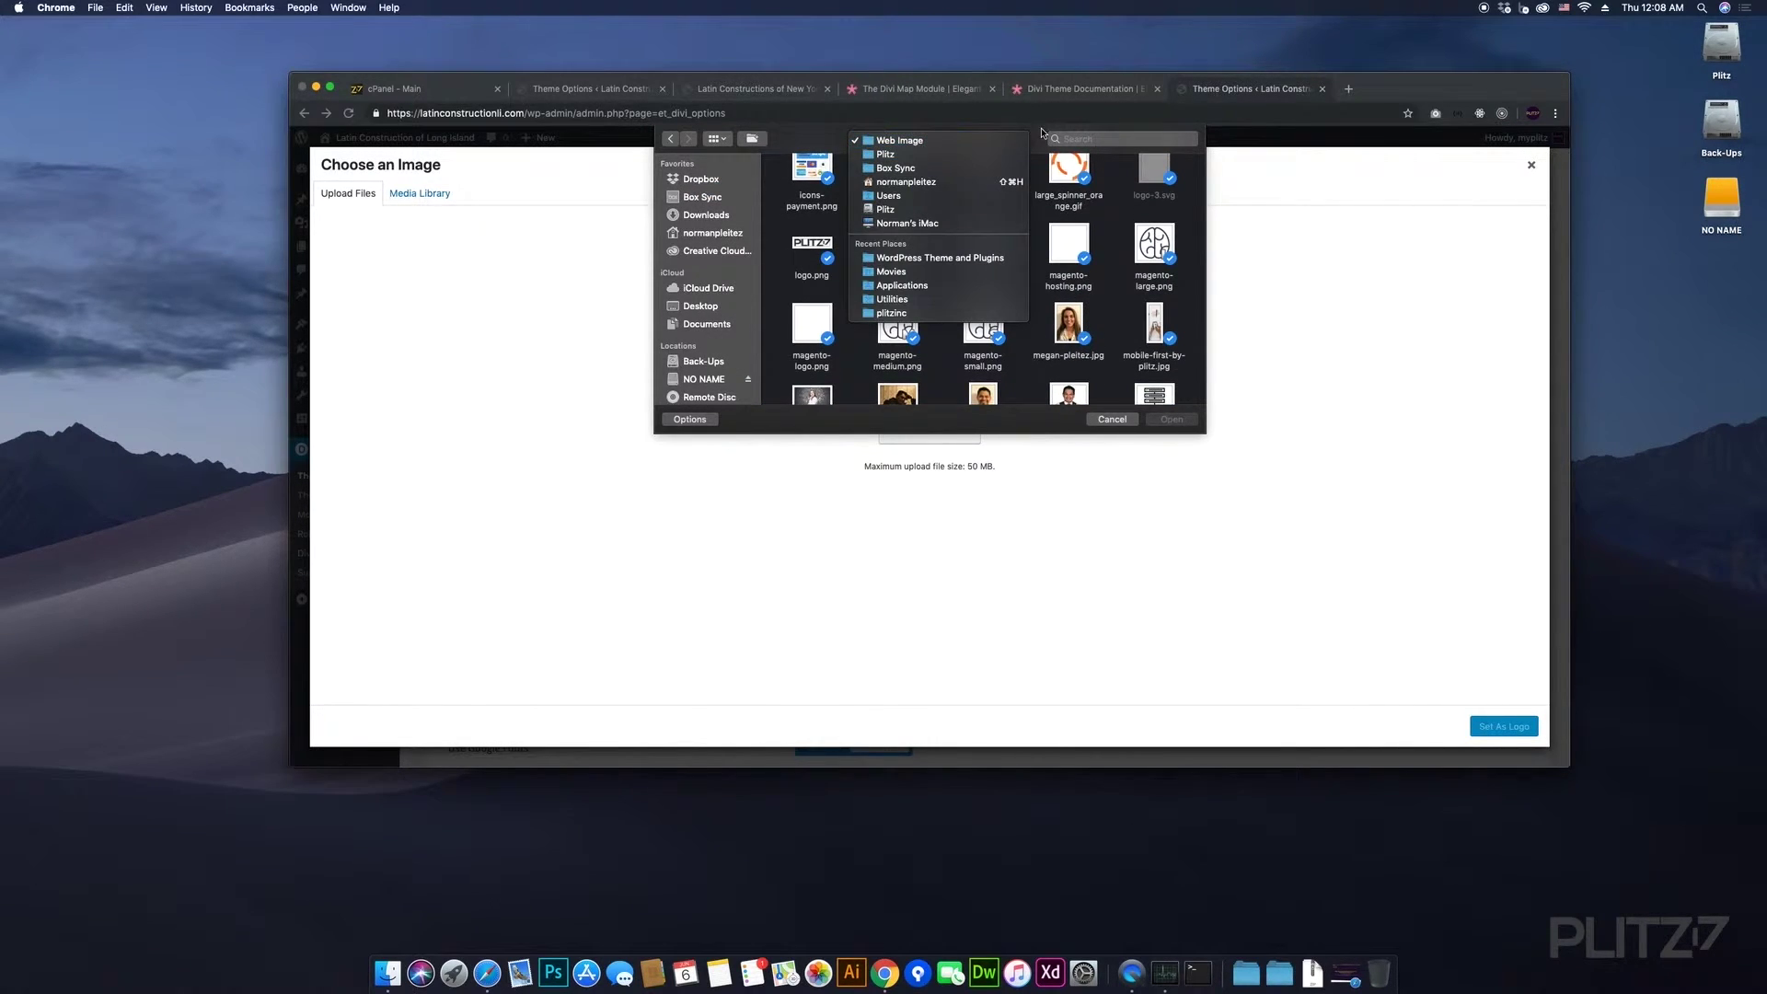
pyautogui.click(1043, 133)
pyautogui.scroll(-10, 1055, 313)
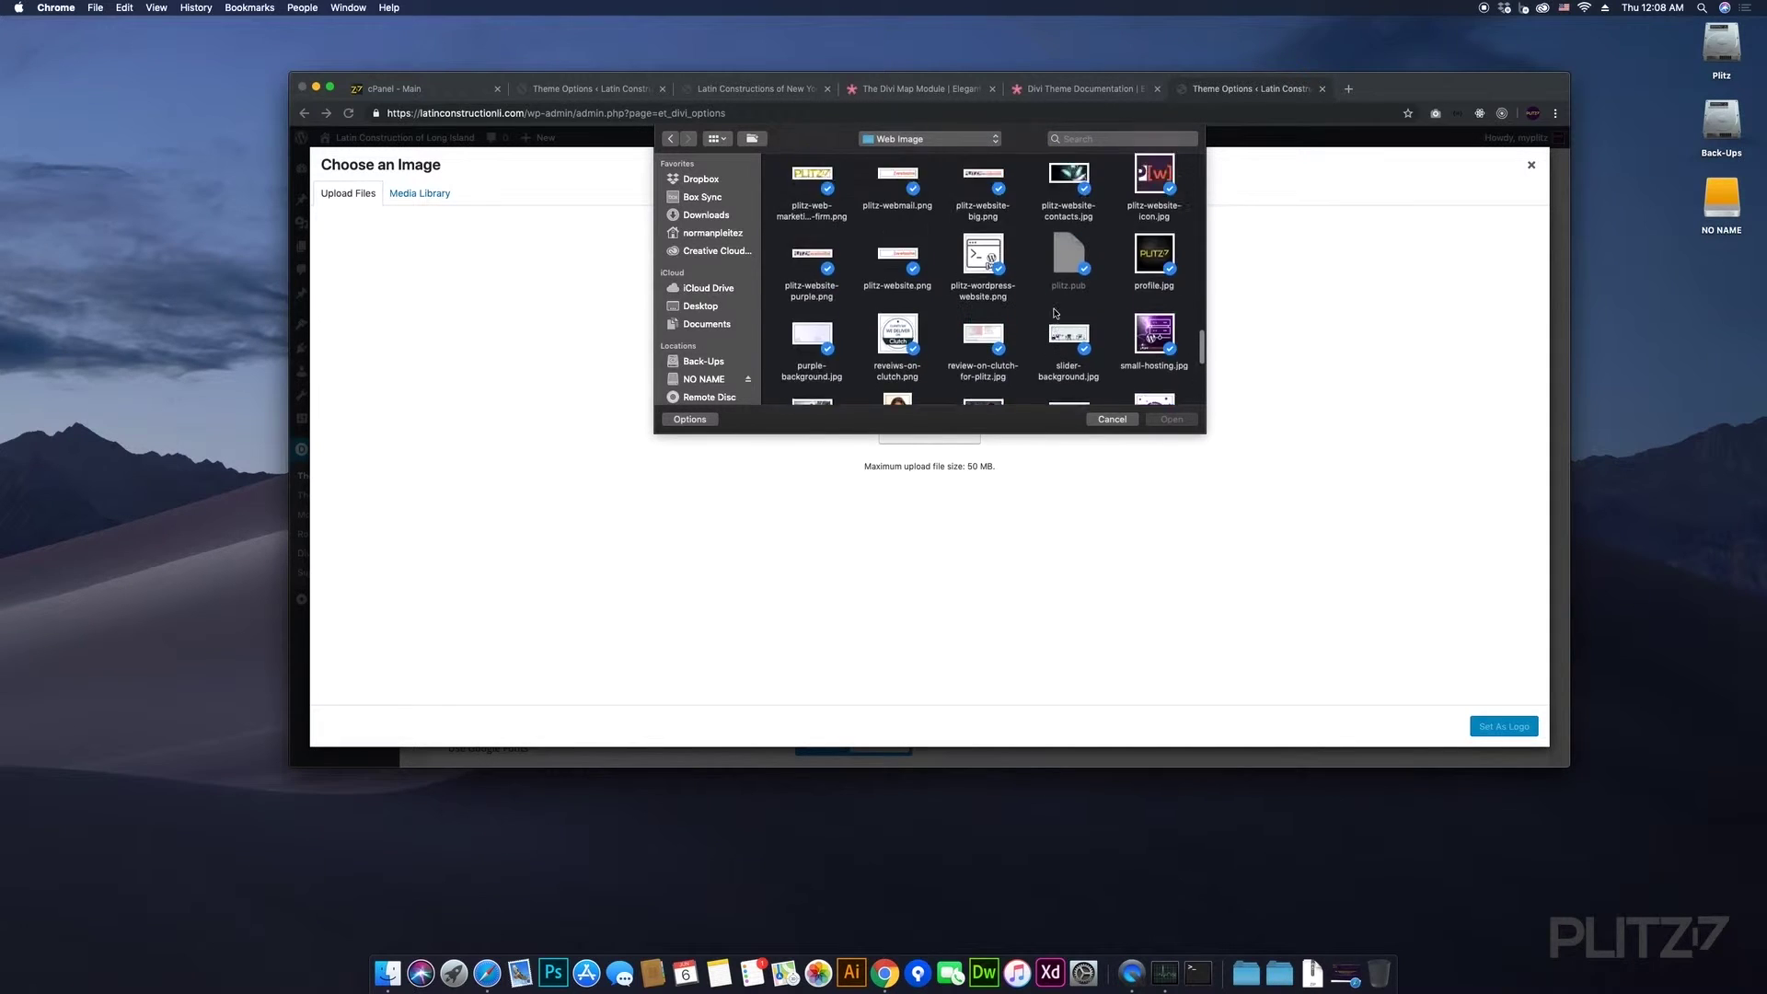
pyautogui.scroll(5, 1055, 313)
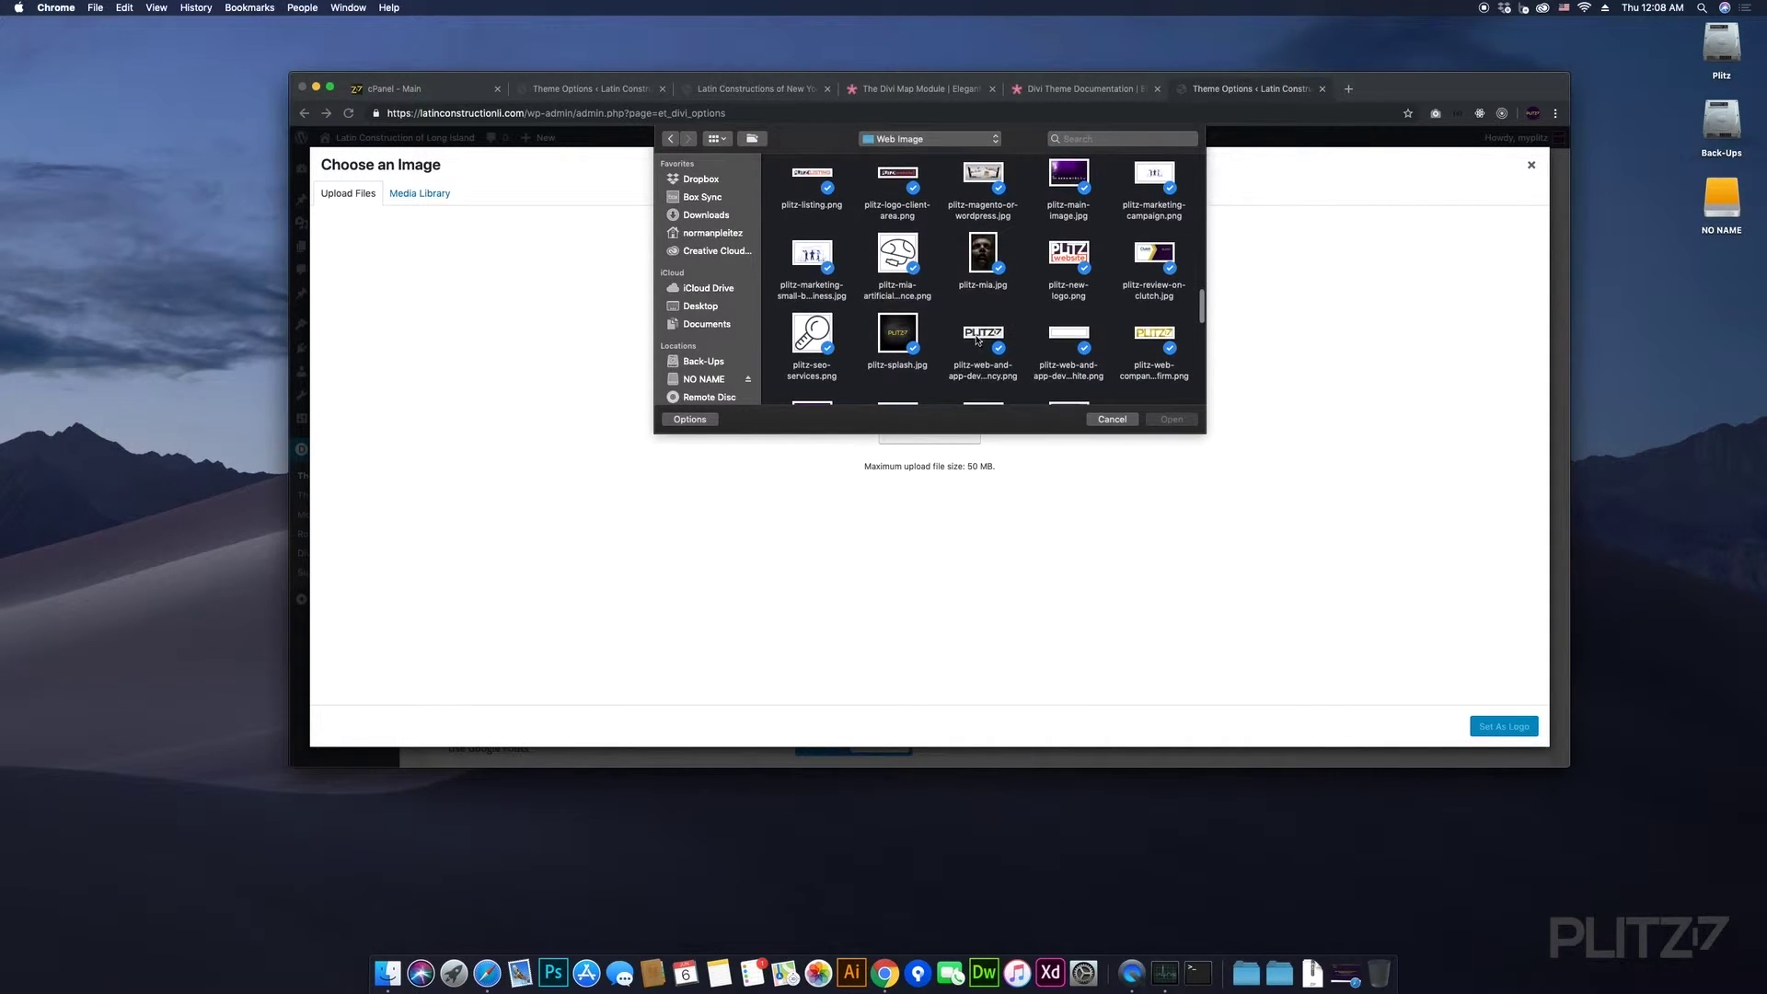
pyautogui.click(981, 336)
pyautogui.click(1172, 419)
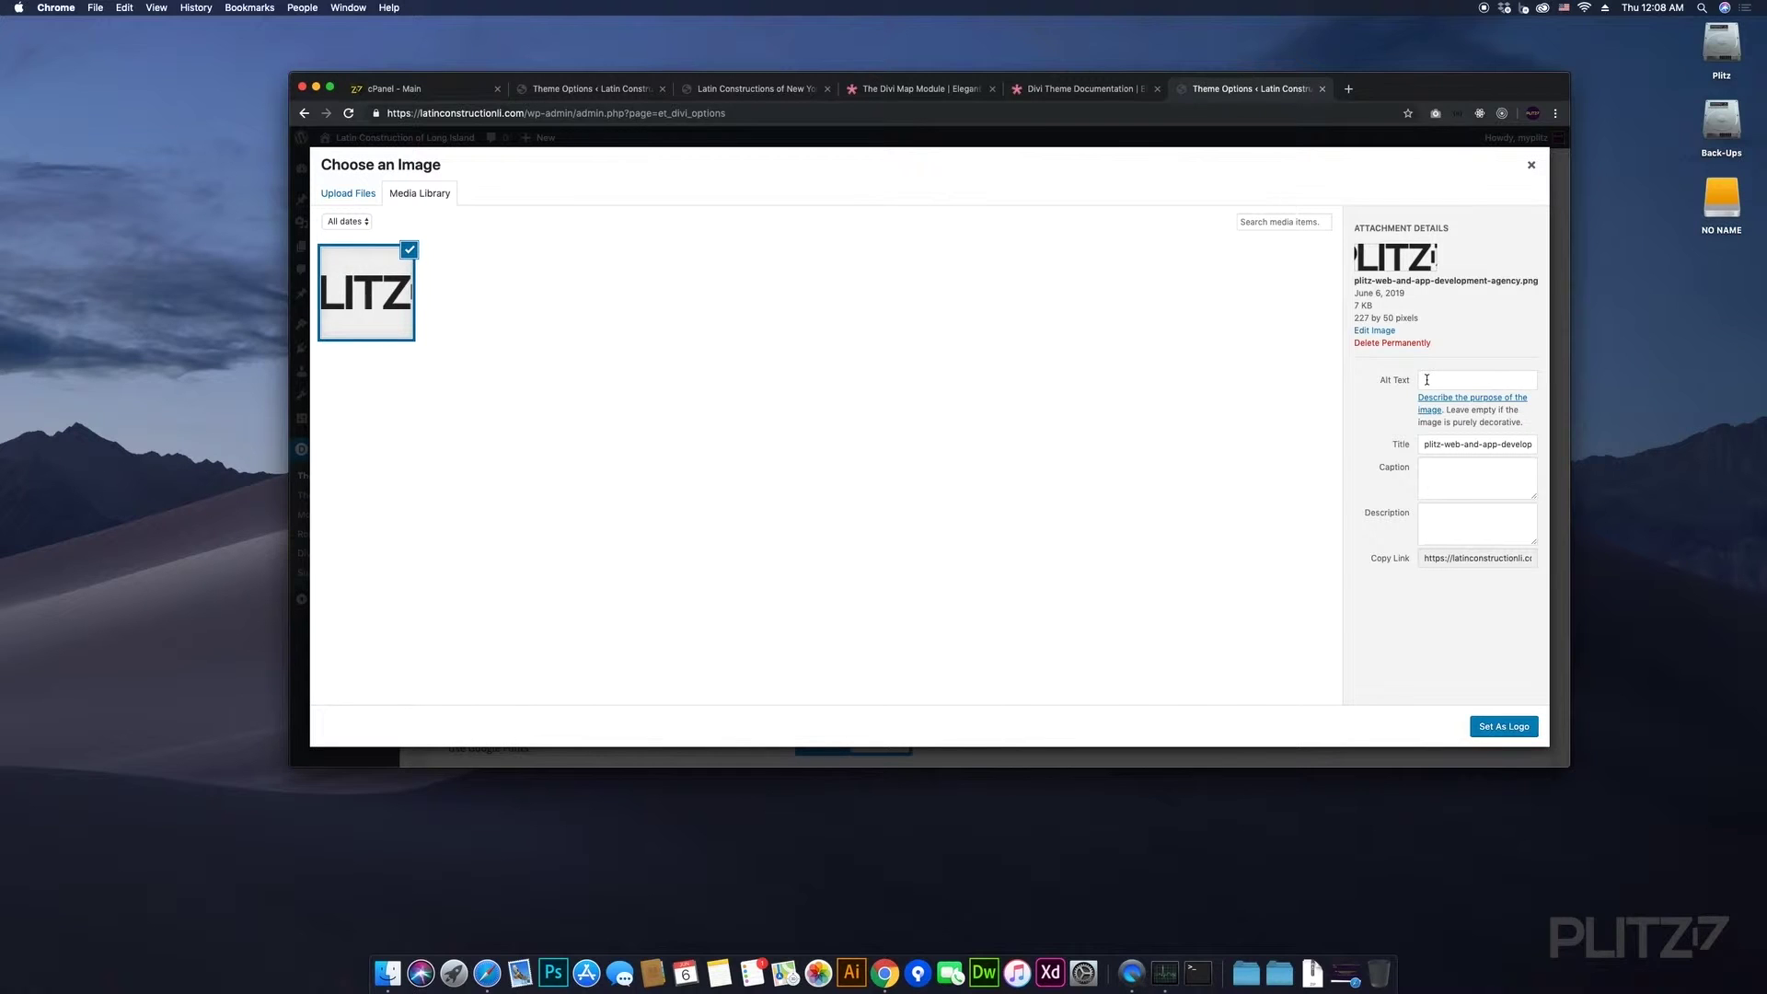
# - Give the uploaded image the alt text "Plitz Corporation logo" and set it as the Divi logo
pyautogui.click(1433, 378)
pyautogui.write('Plitz Corporation logo')
pyautogui.click(1468, 448)
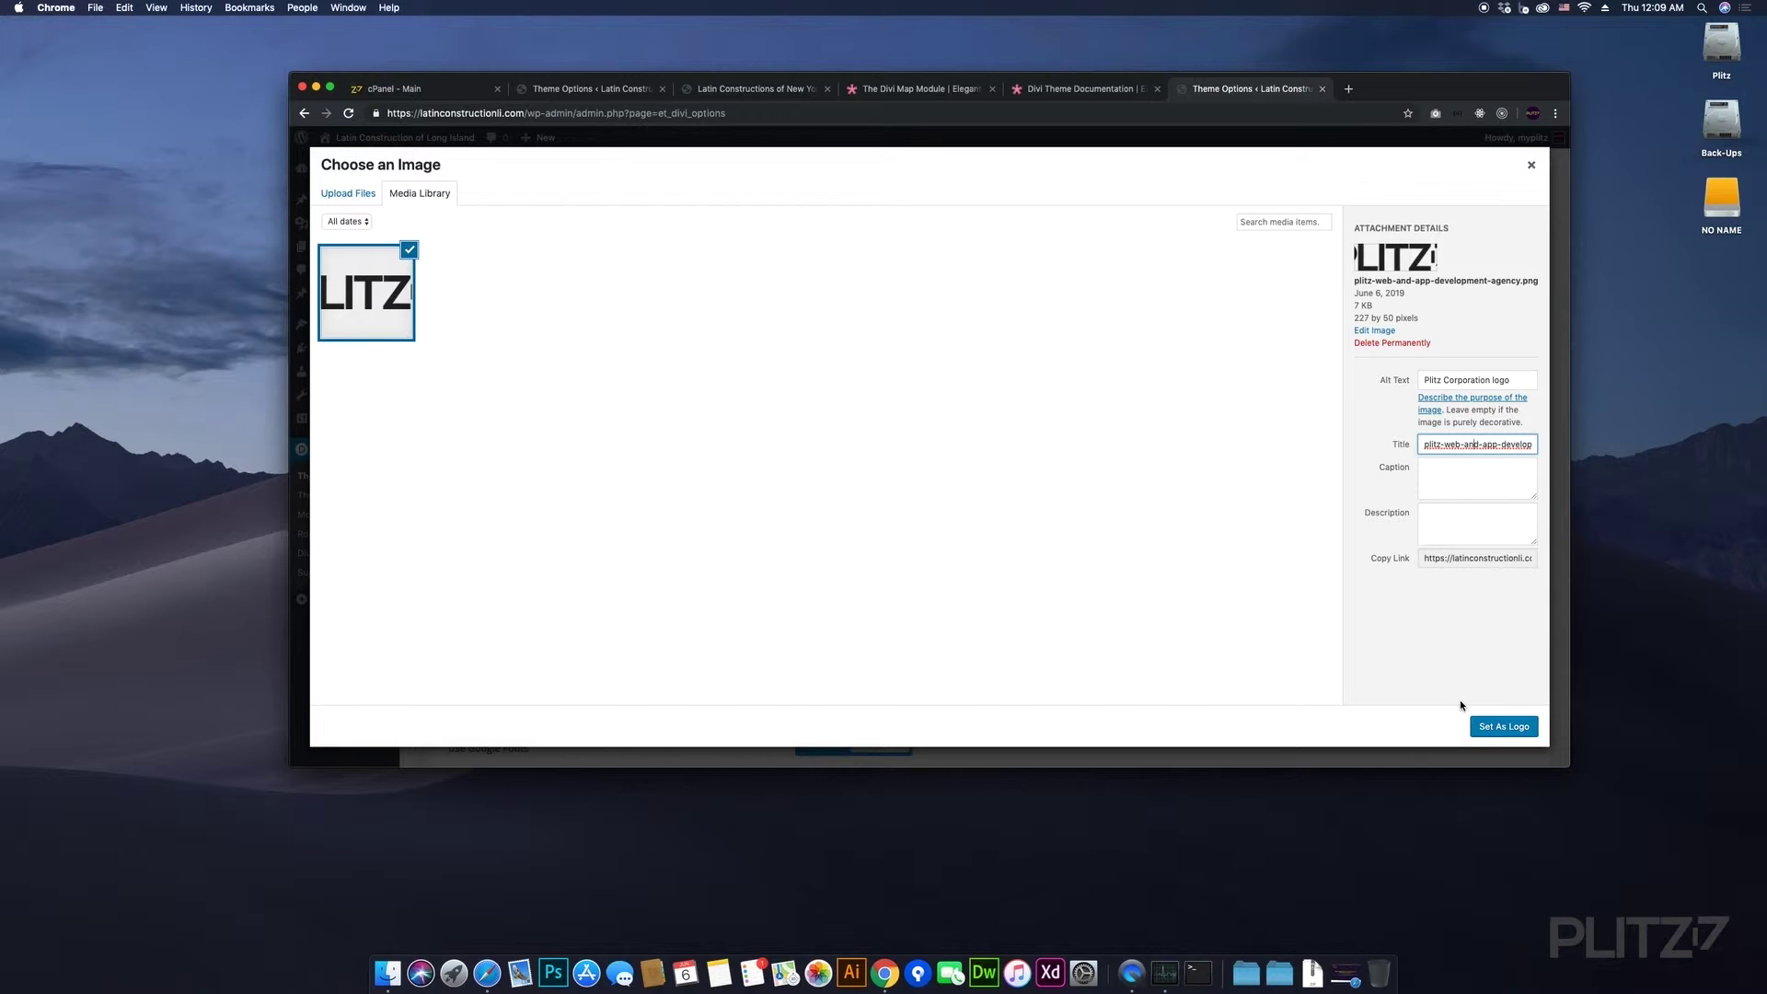
pyautogui.click(1504, 727)
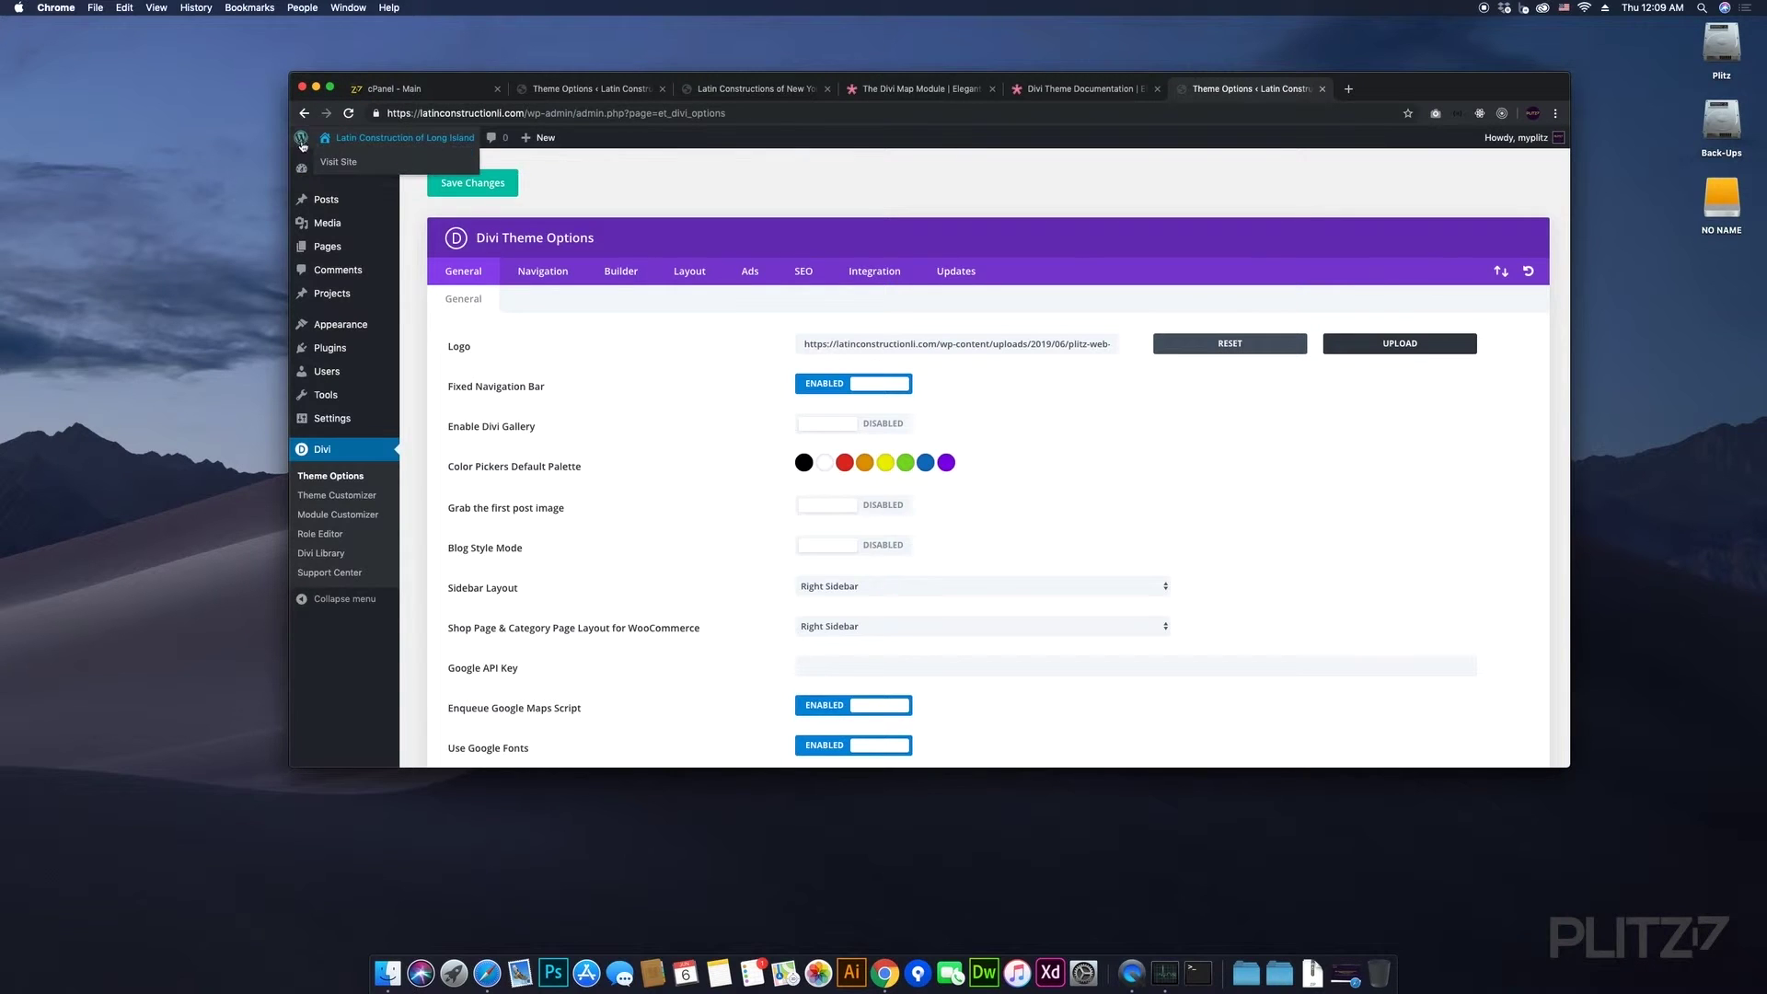
# - Look through the General theme options and enable the Divi Gallery
pyautogui.scroll(-3, 670, 341)
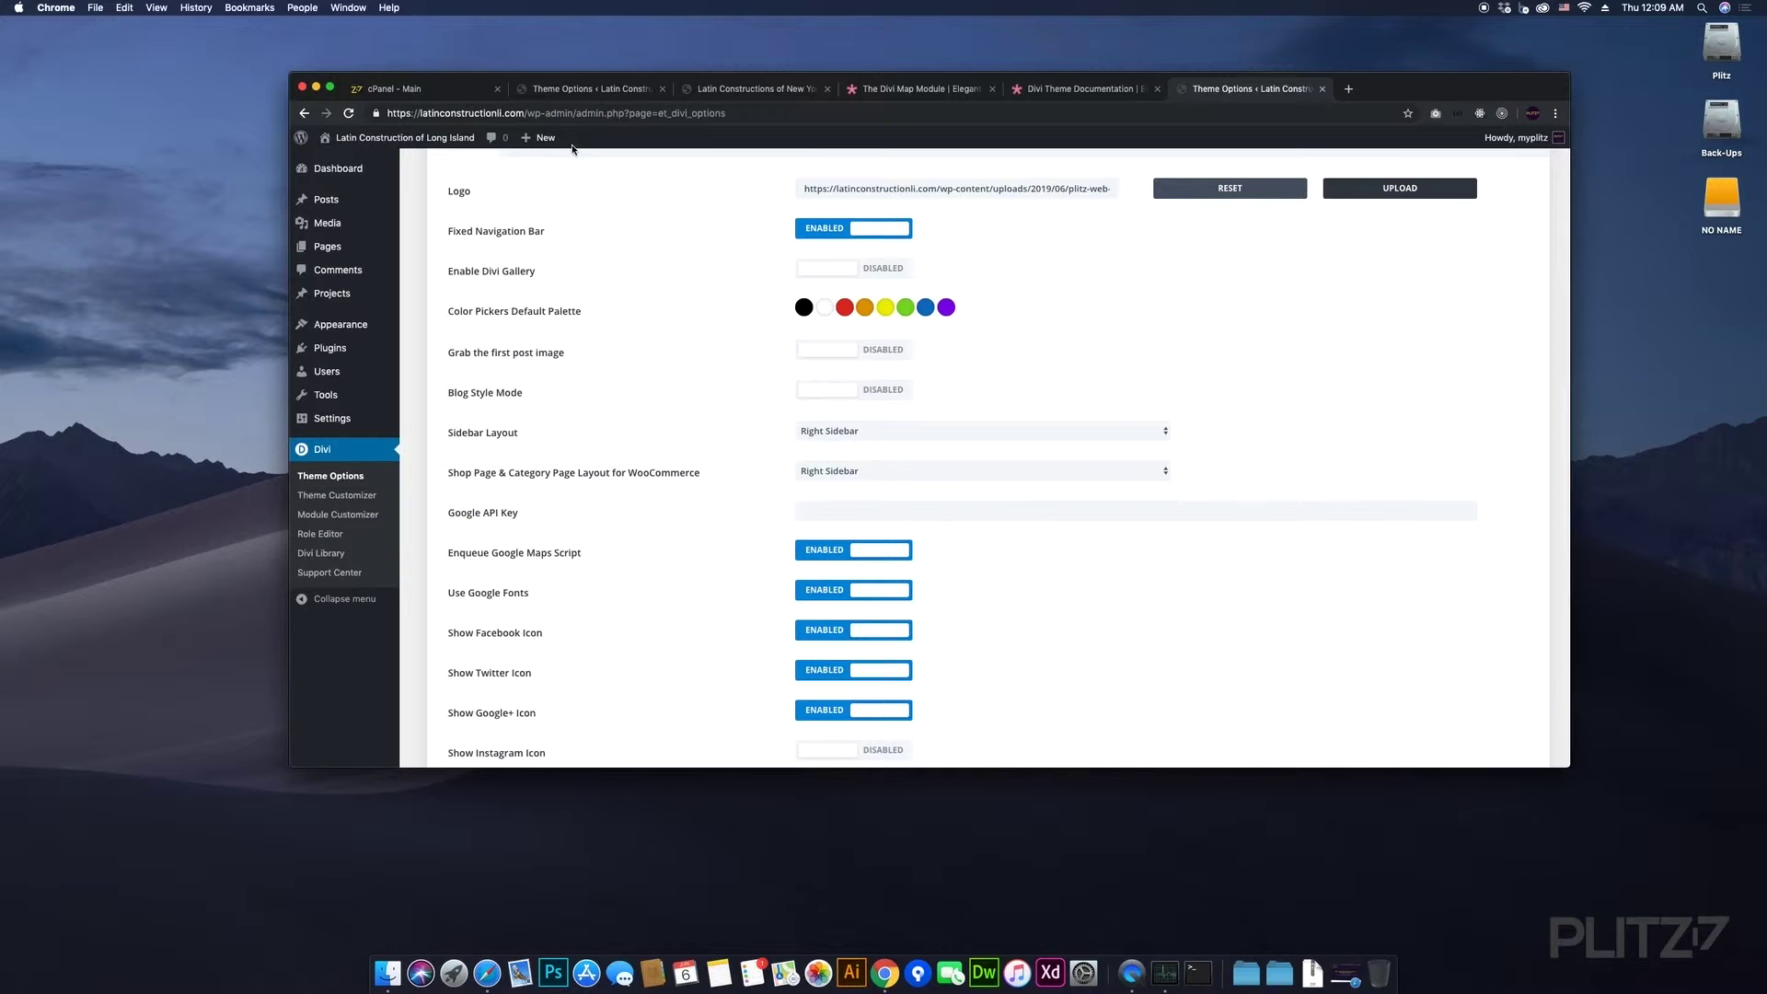
pyautogui.scroll(-15, 680, 208)
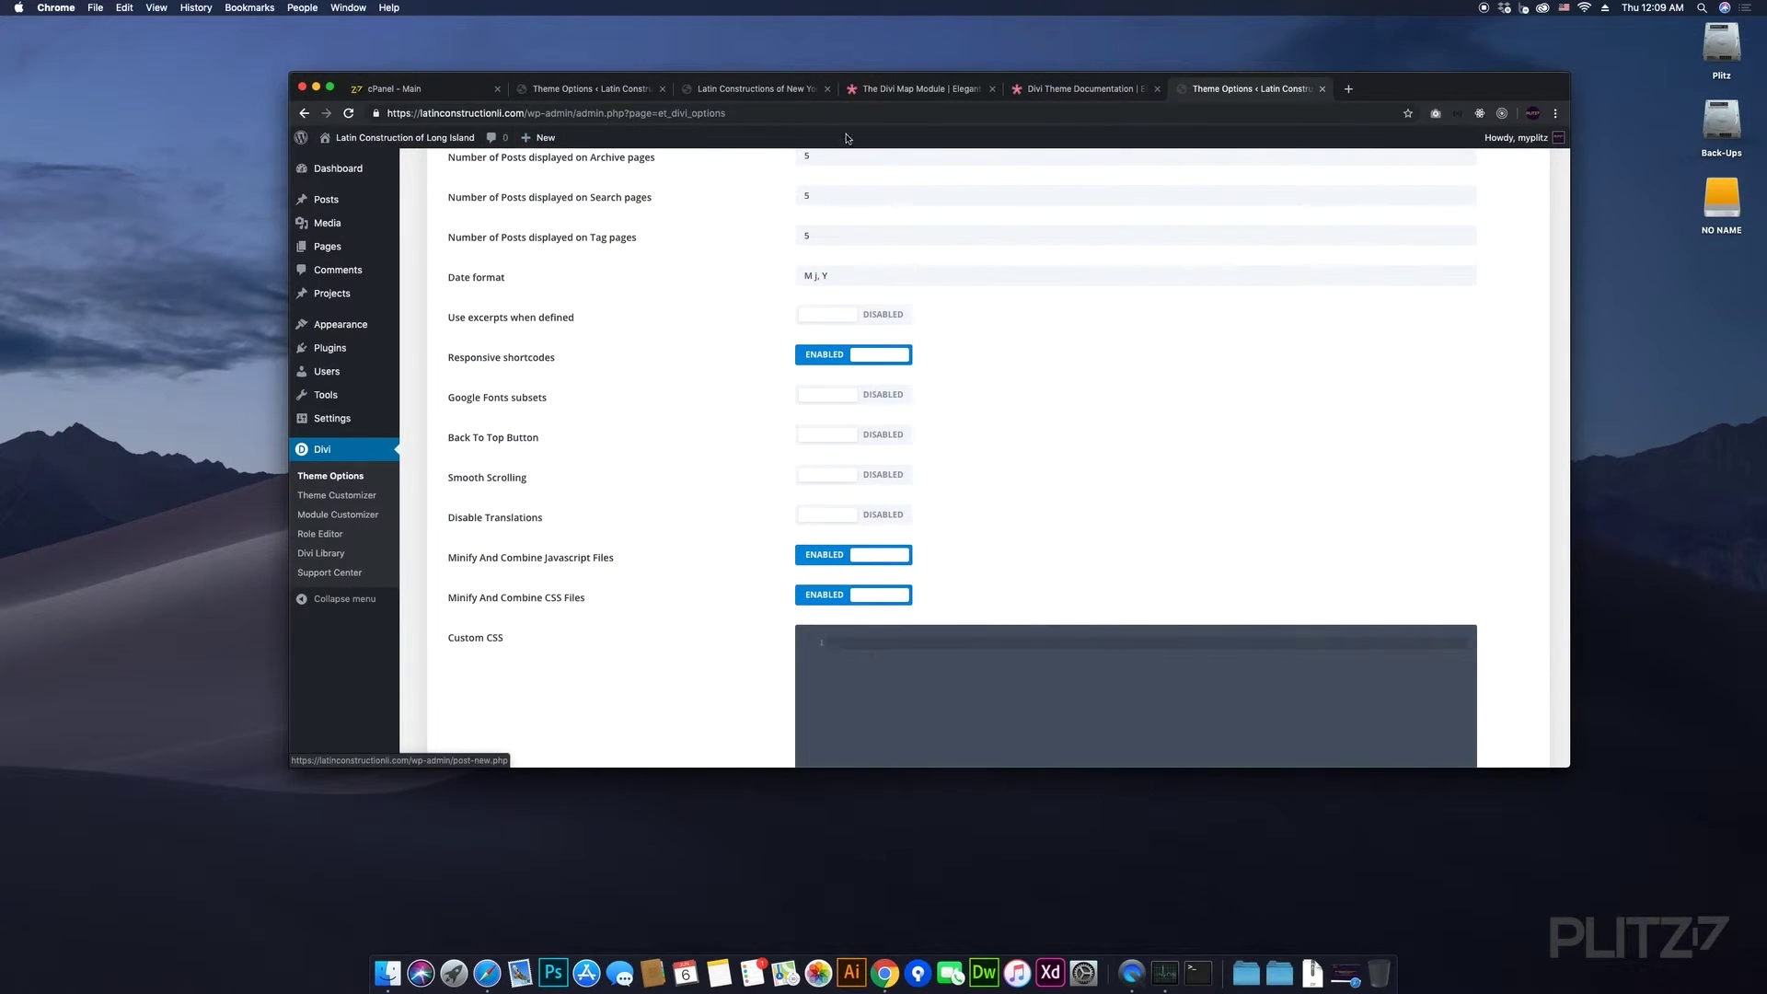
pyautogui.scroll(4, 612, 272)
pyautogui.scroll(10, 612, 271)
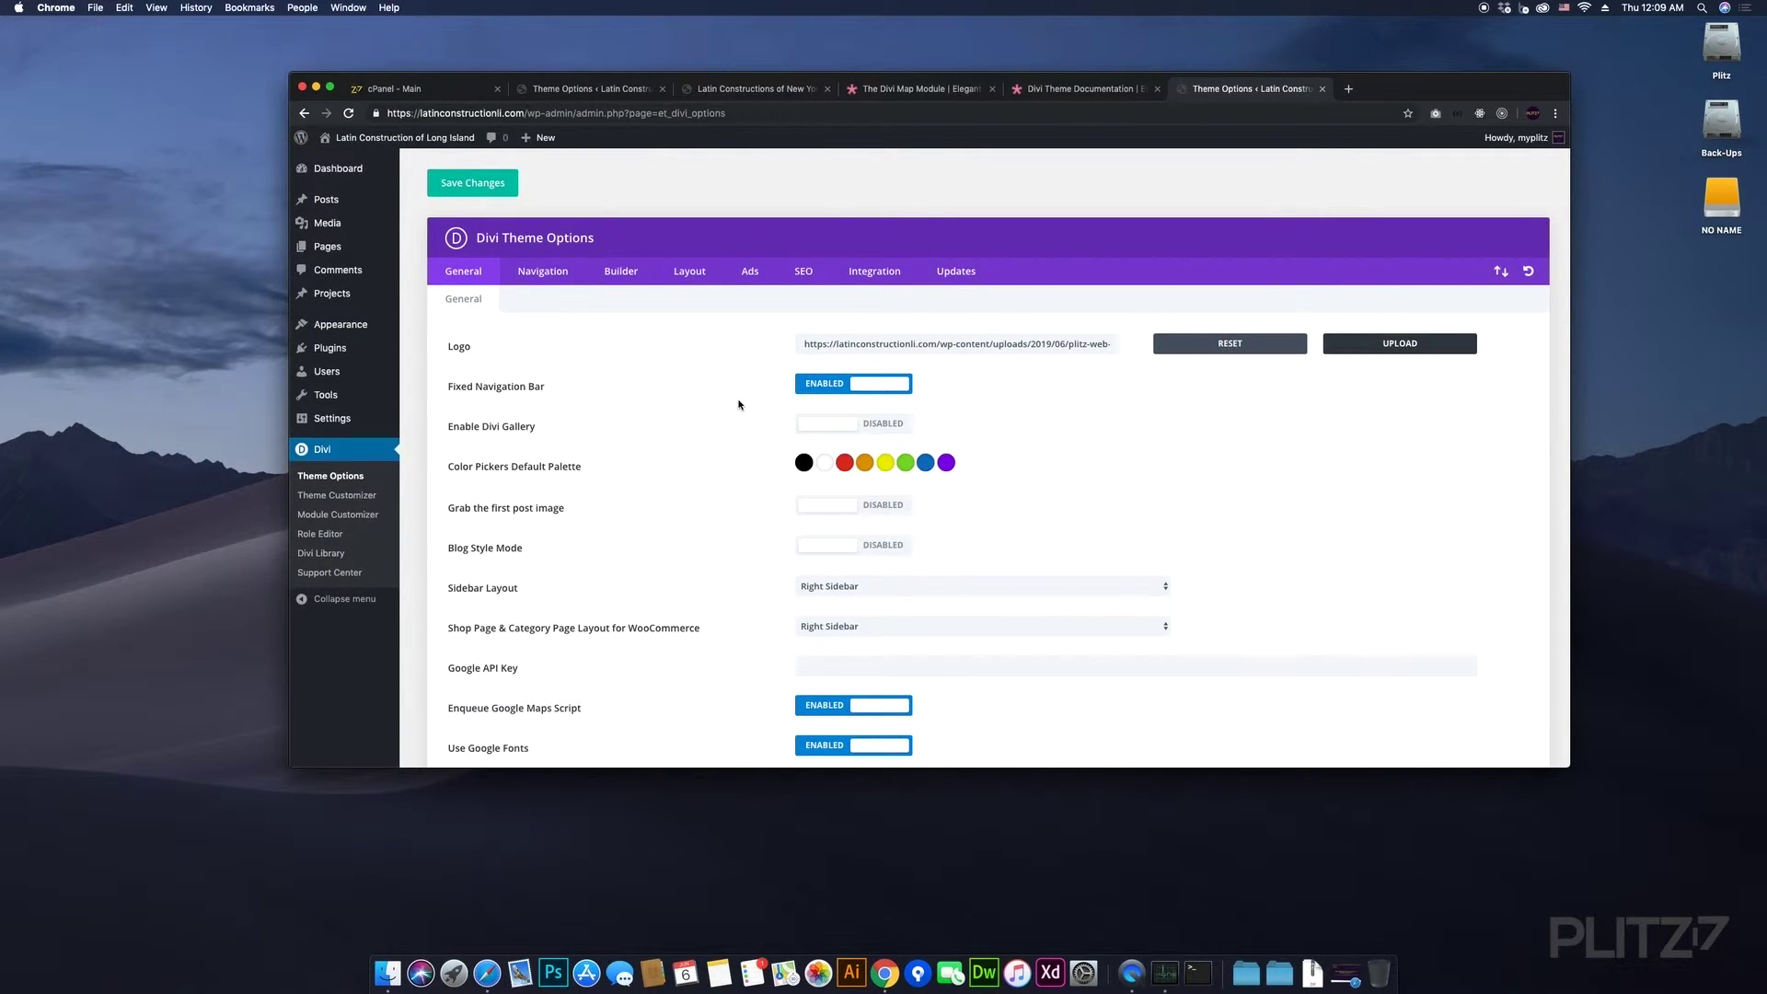
pyautogui.scroll(-1, 739, 405)
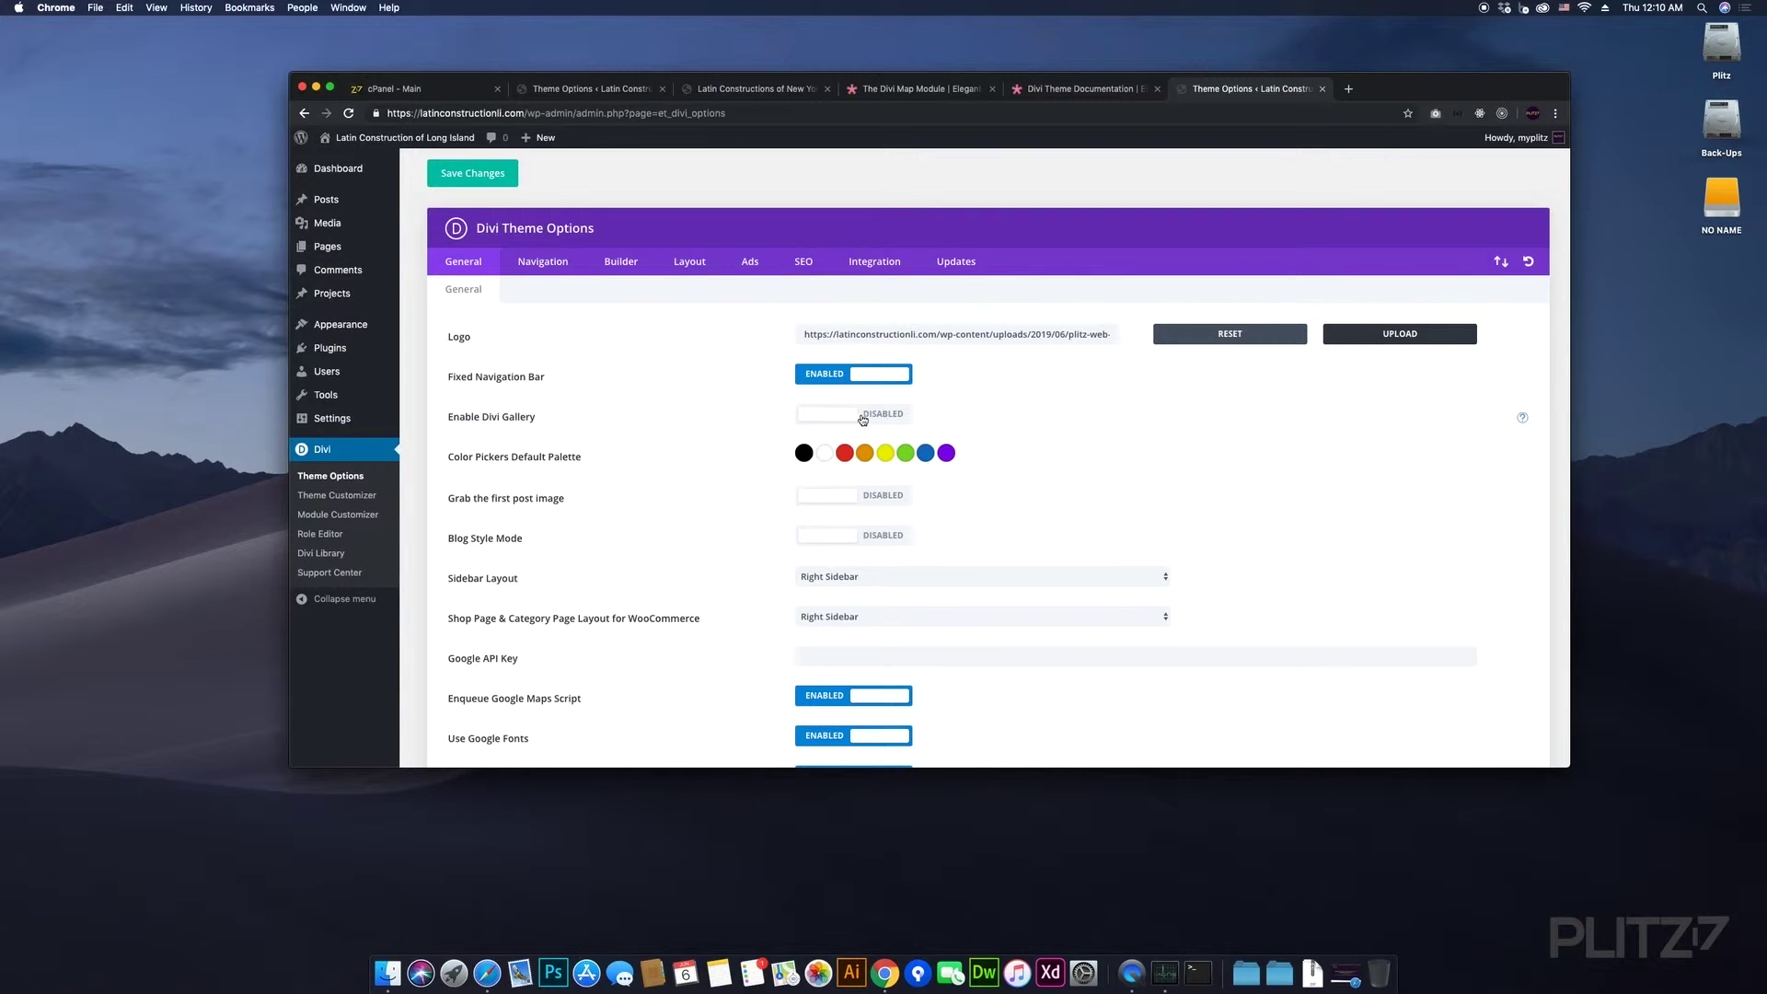
pyautogui.click(861, 420)
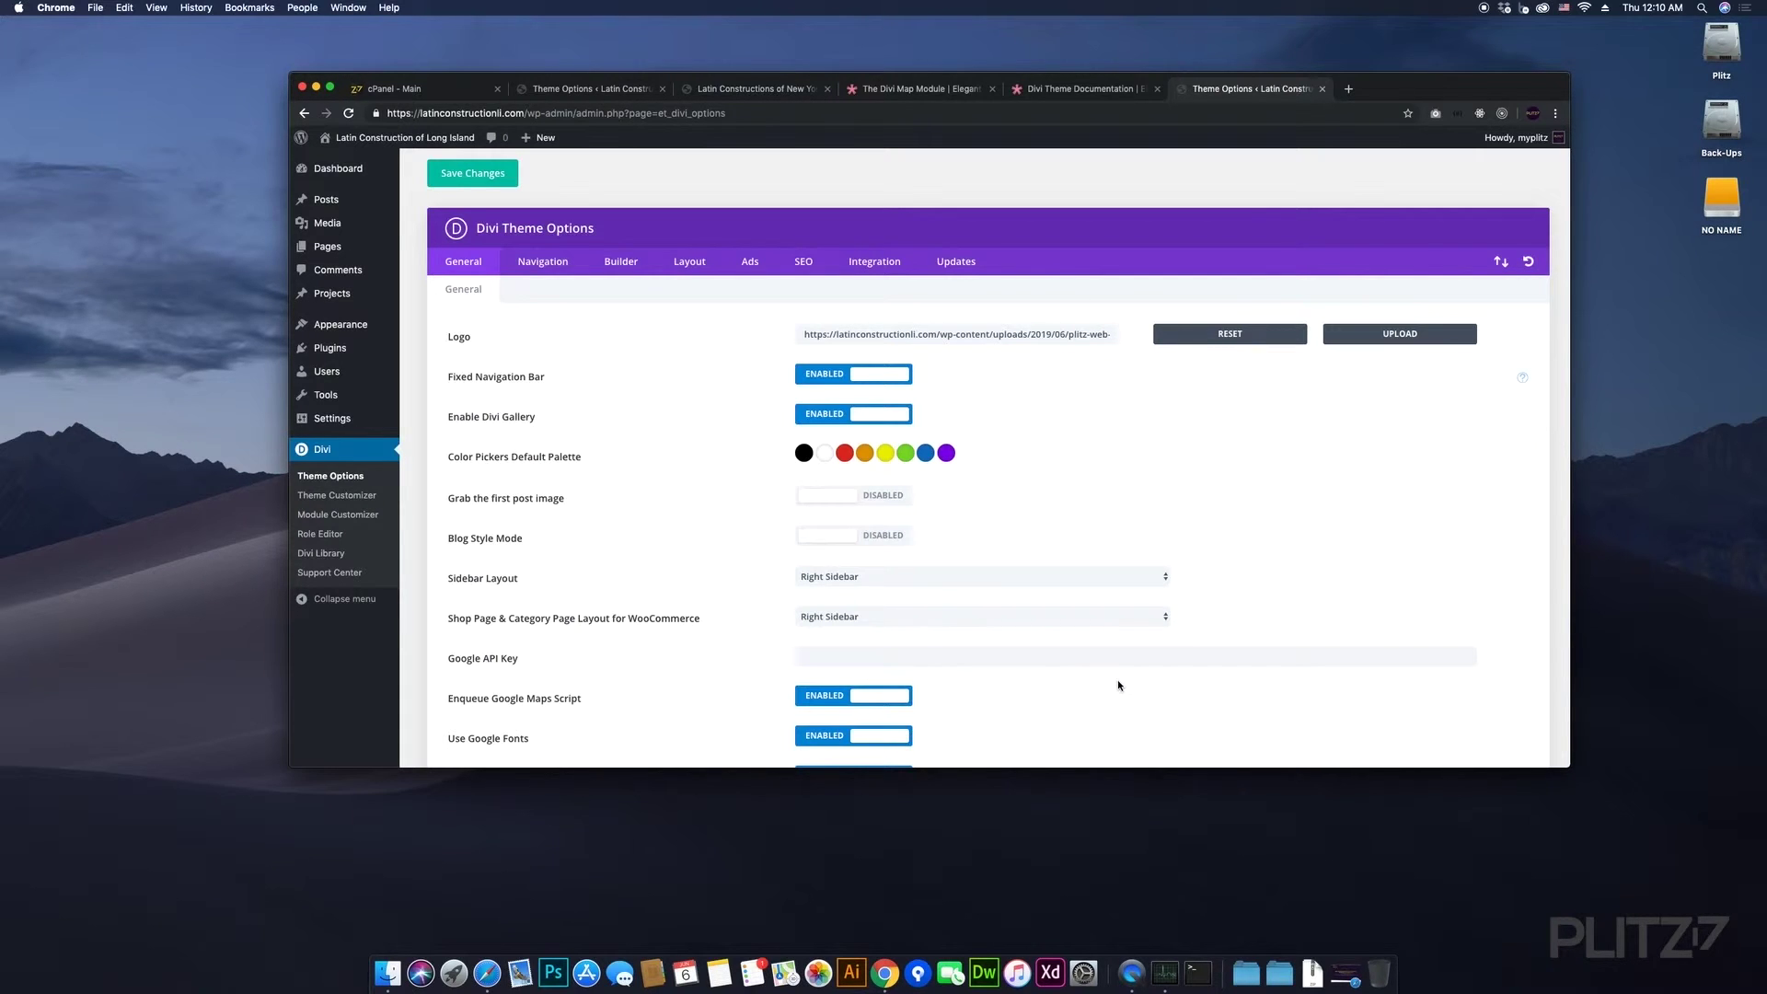
# - Using the Plitz website in Safari as reference, change the default palette's red swatch to dark purple and the orange swatch to yellow #e5e500
pyautogui.click(1347, 967)
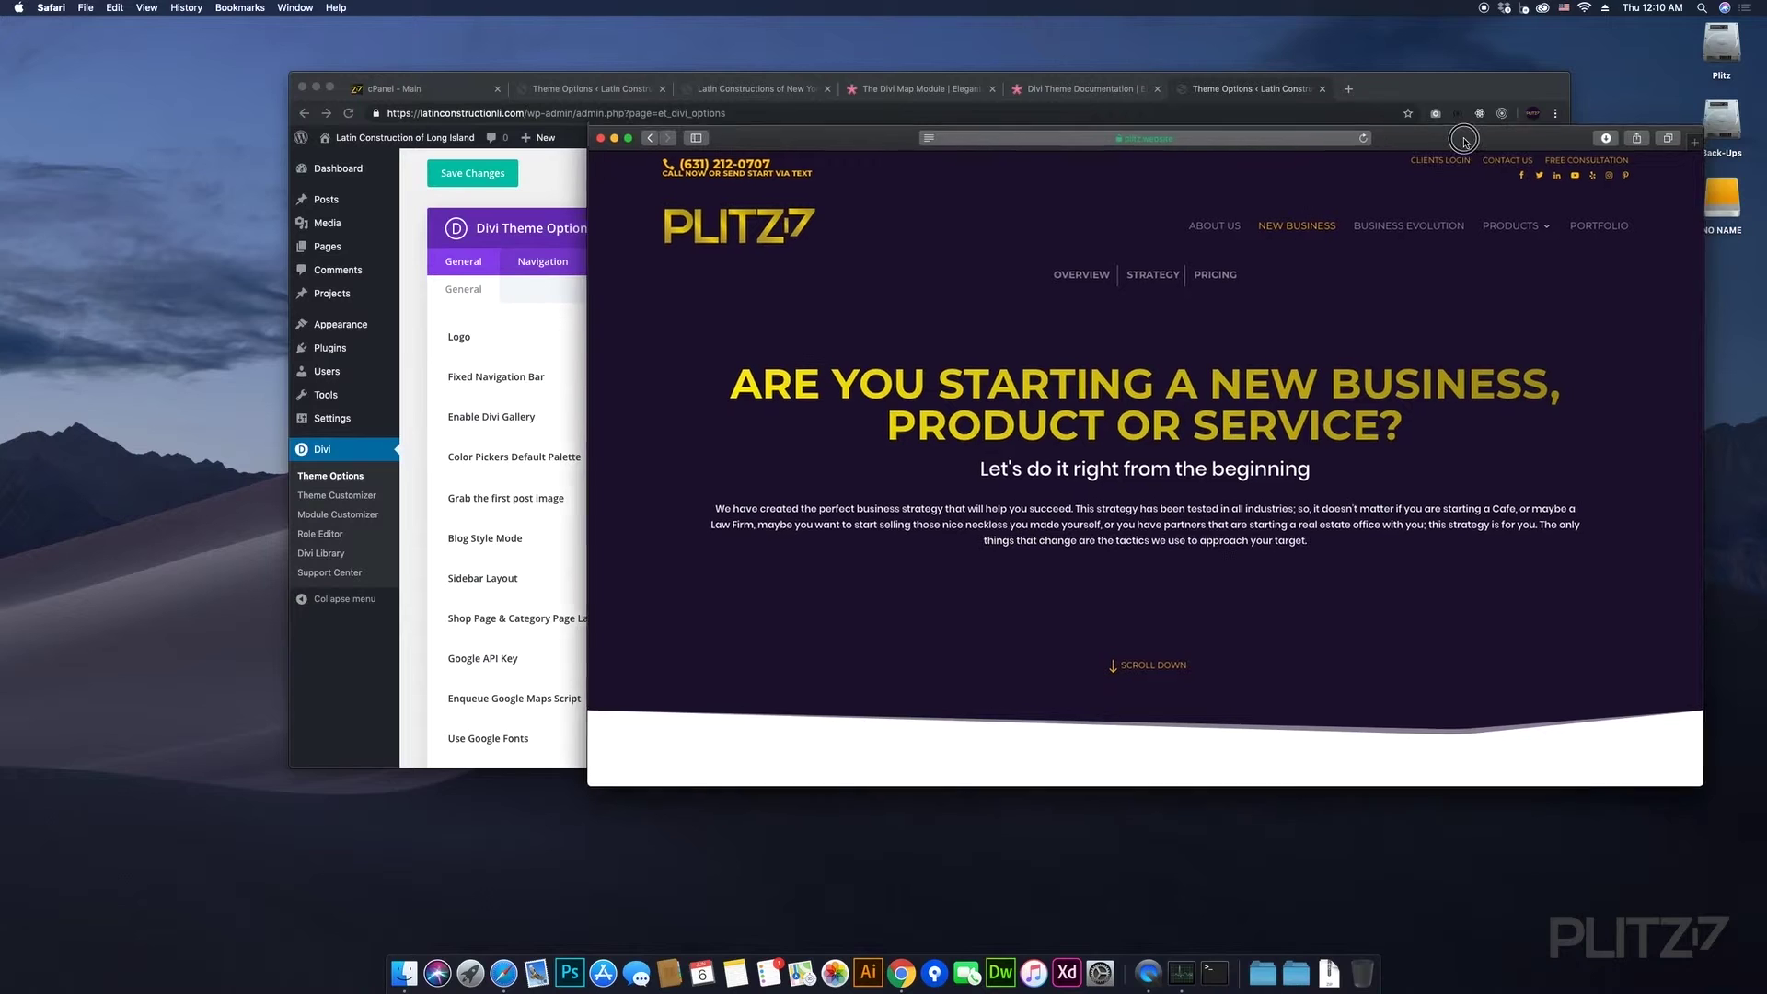
pyautogui.moveTo(1471, 136); pyautogui.dragTo(1457, 236)
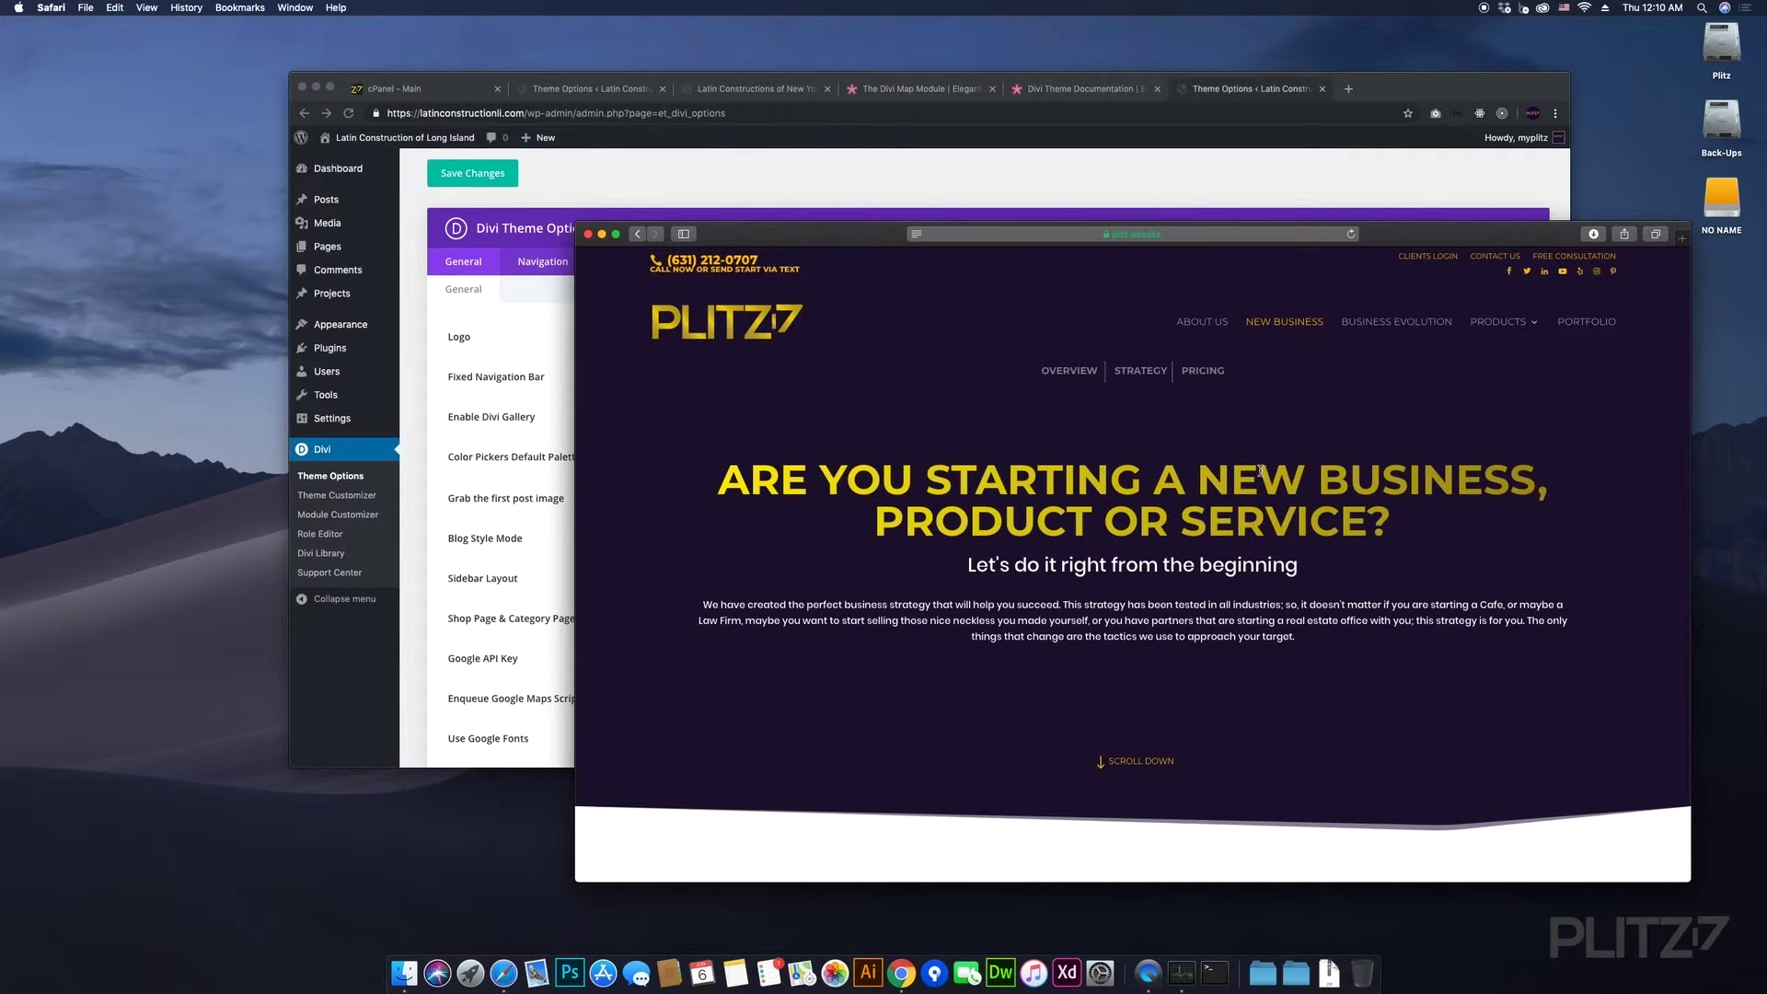
pyautogui.click(739, 182)
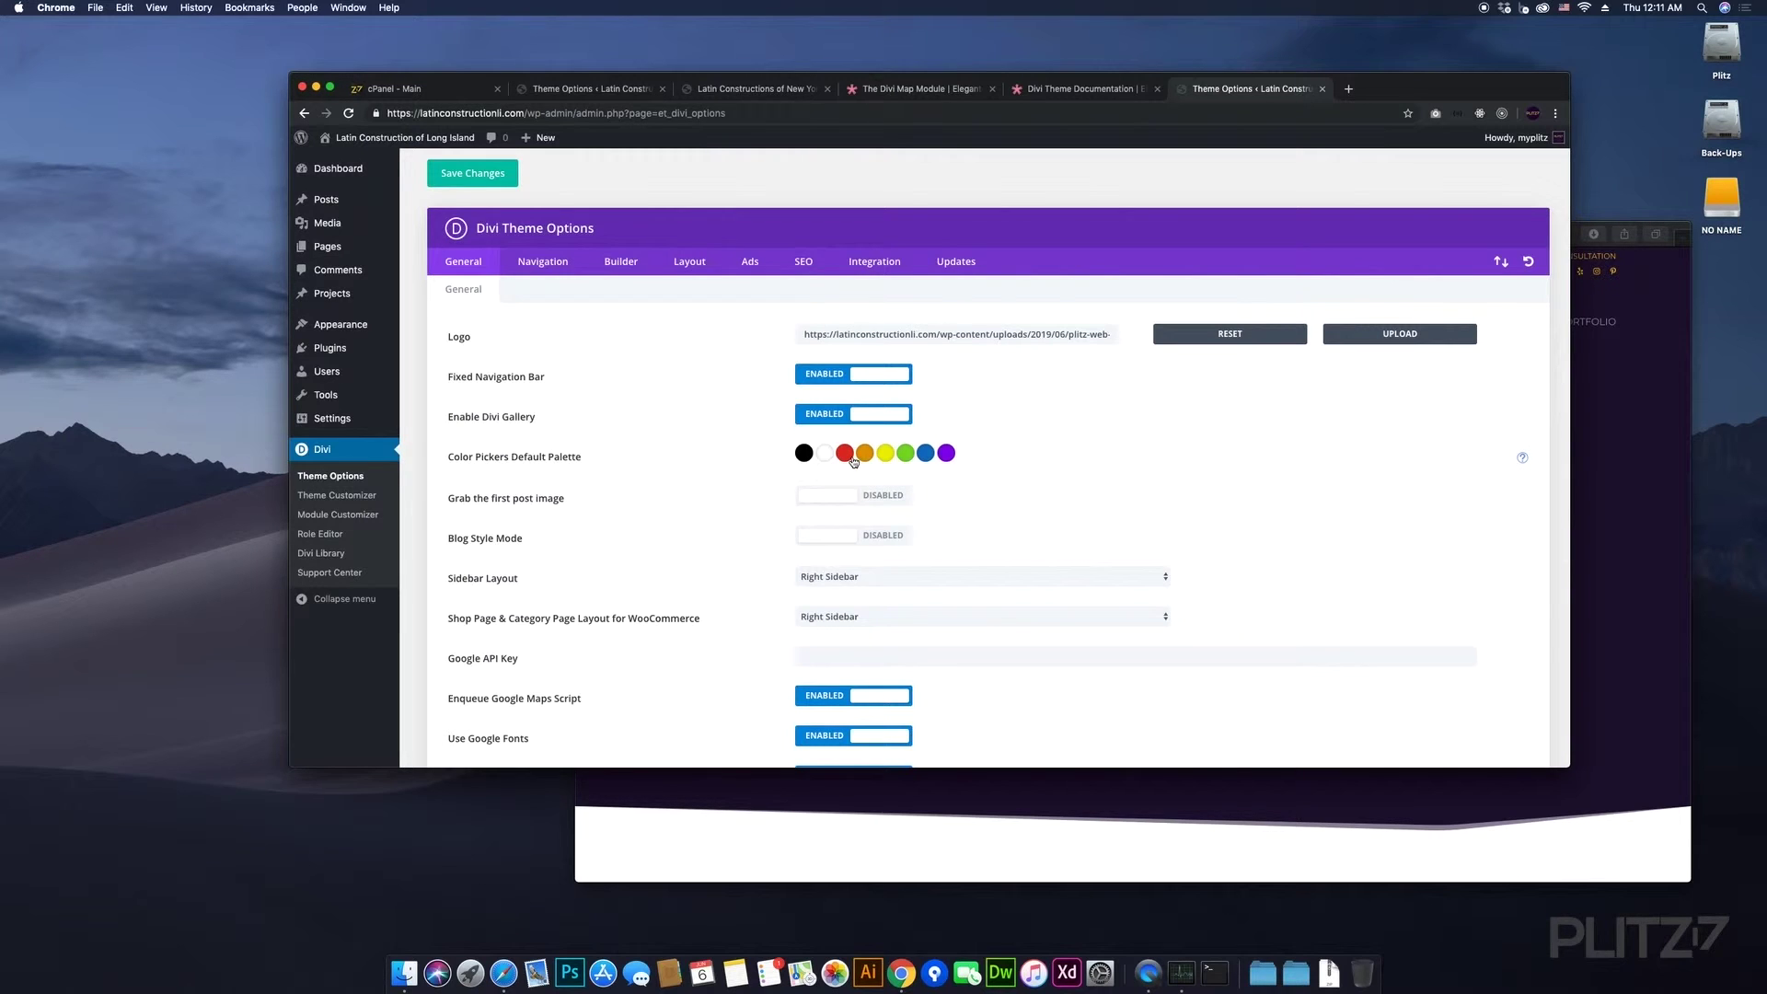
pyautogui.click(846, 455)
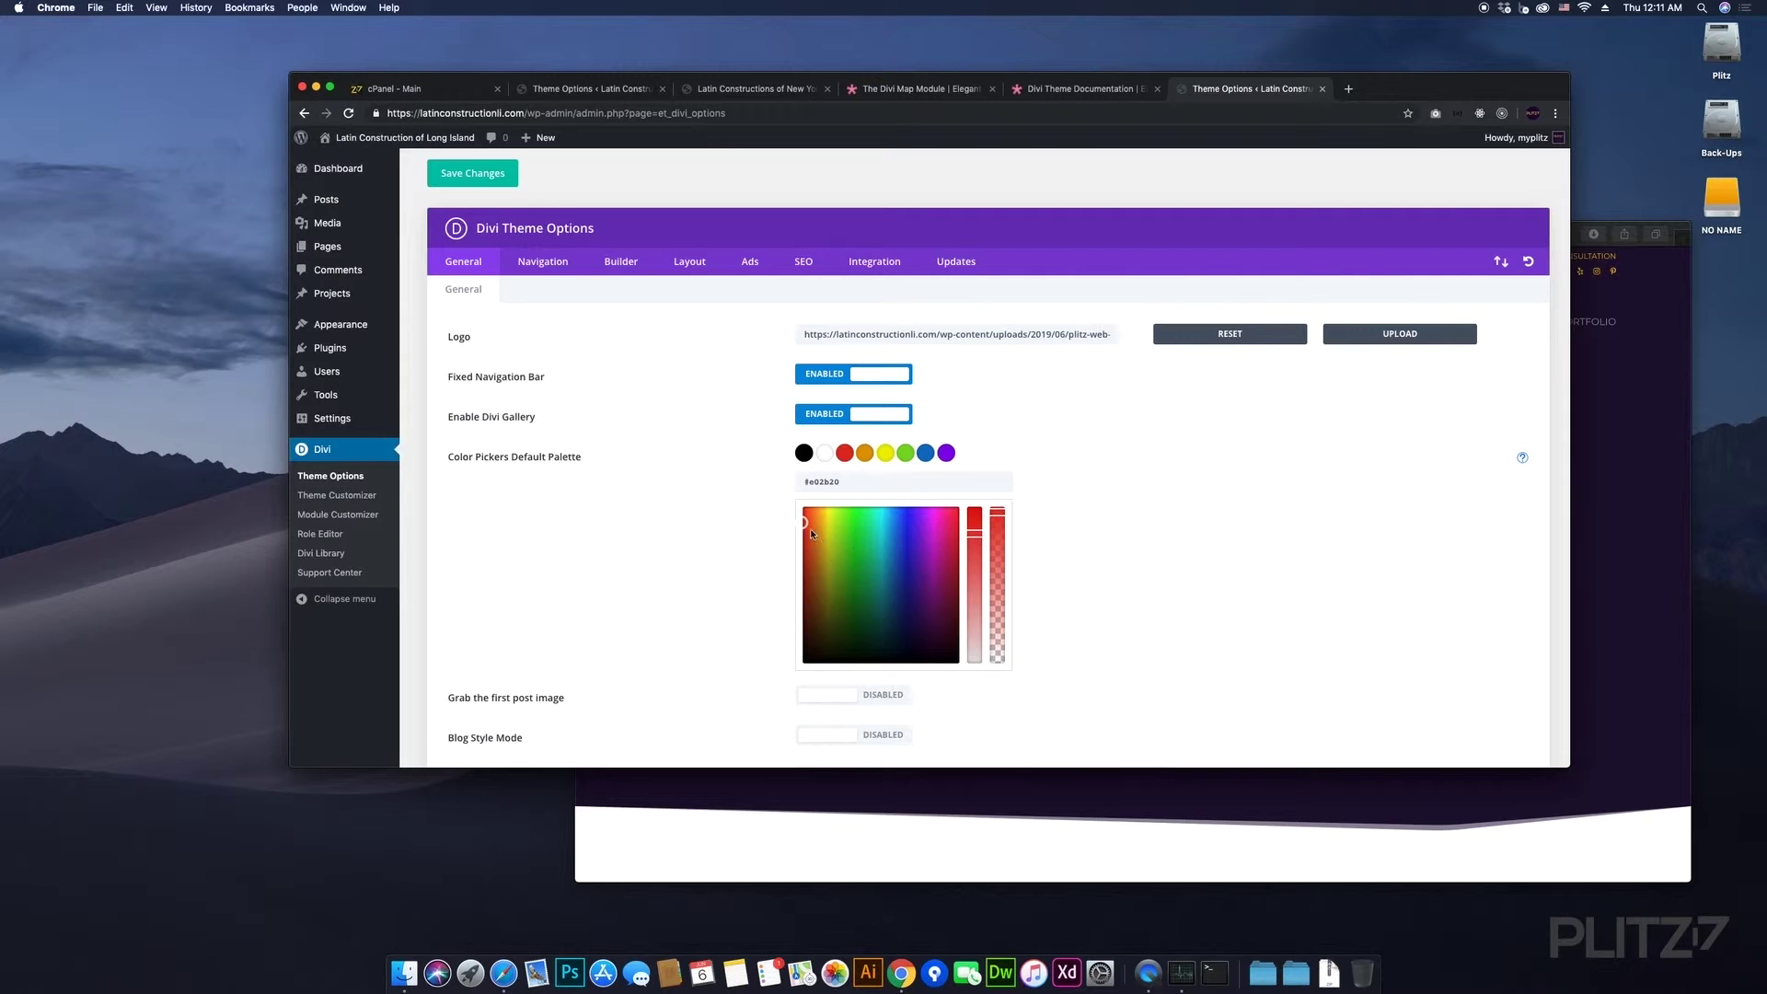
pyautogui.moveTo(812, 533); pyautogui.dragTo(922, 613)
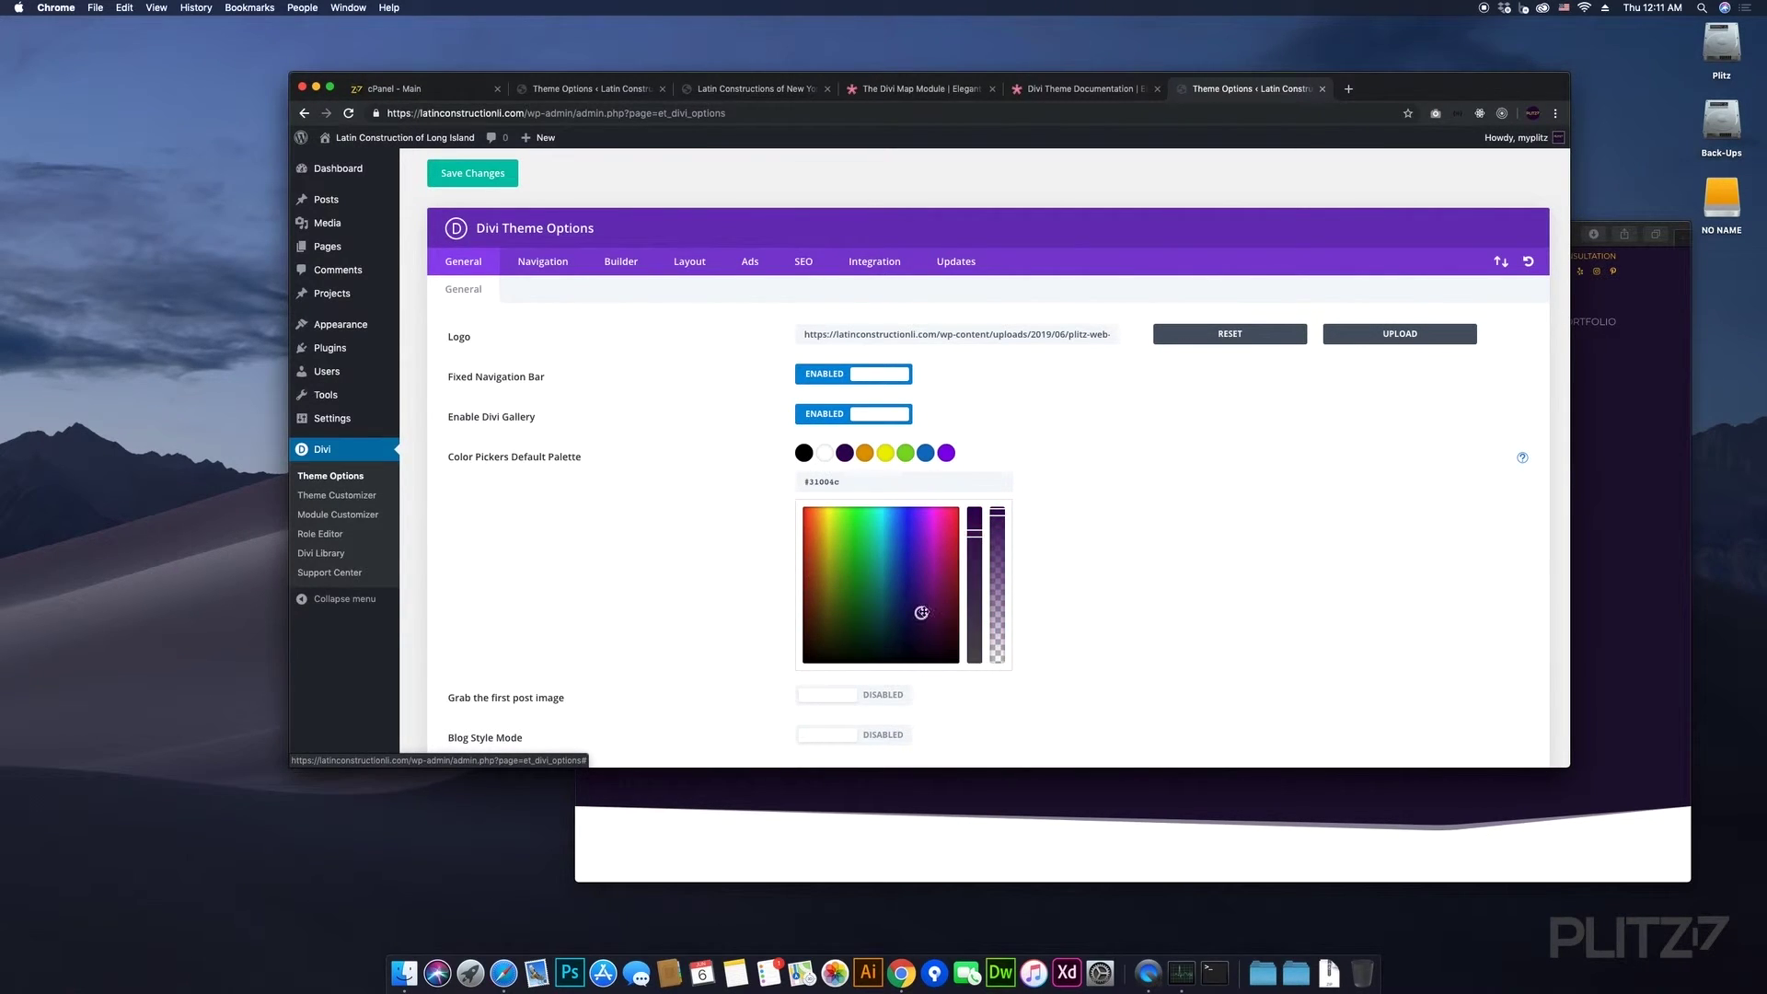
pyautogui.moveTo(975, 536); pyautogui.dragTo(975, 528)
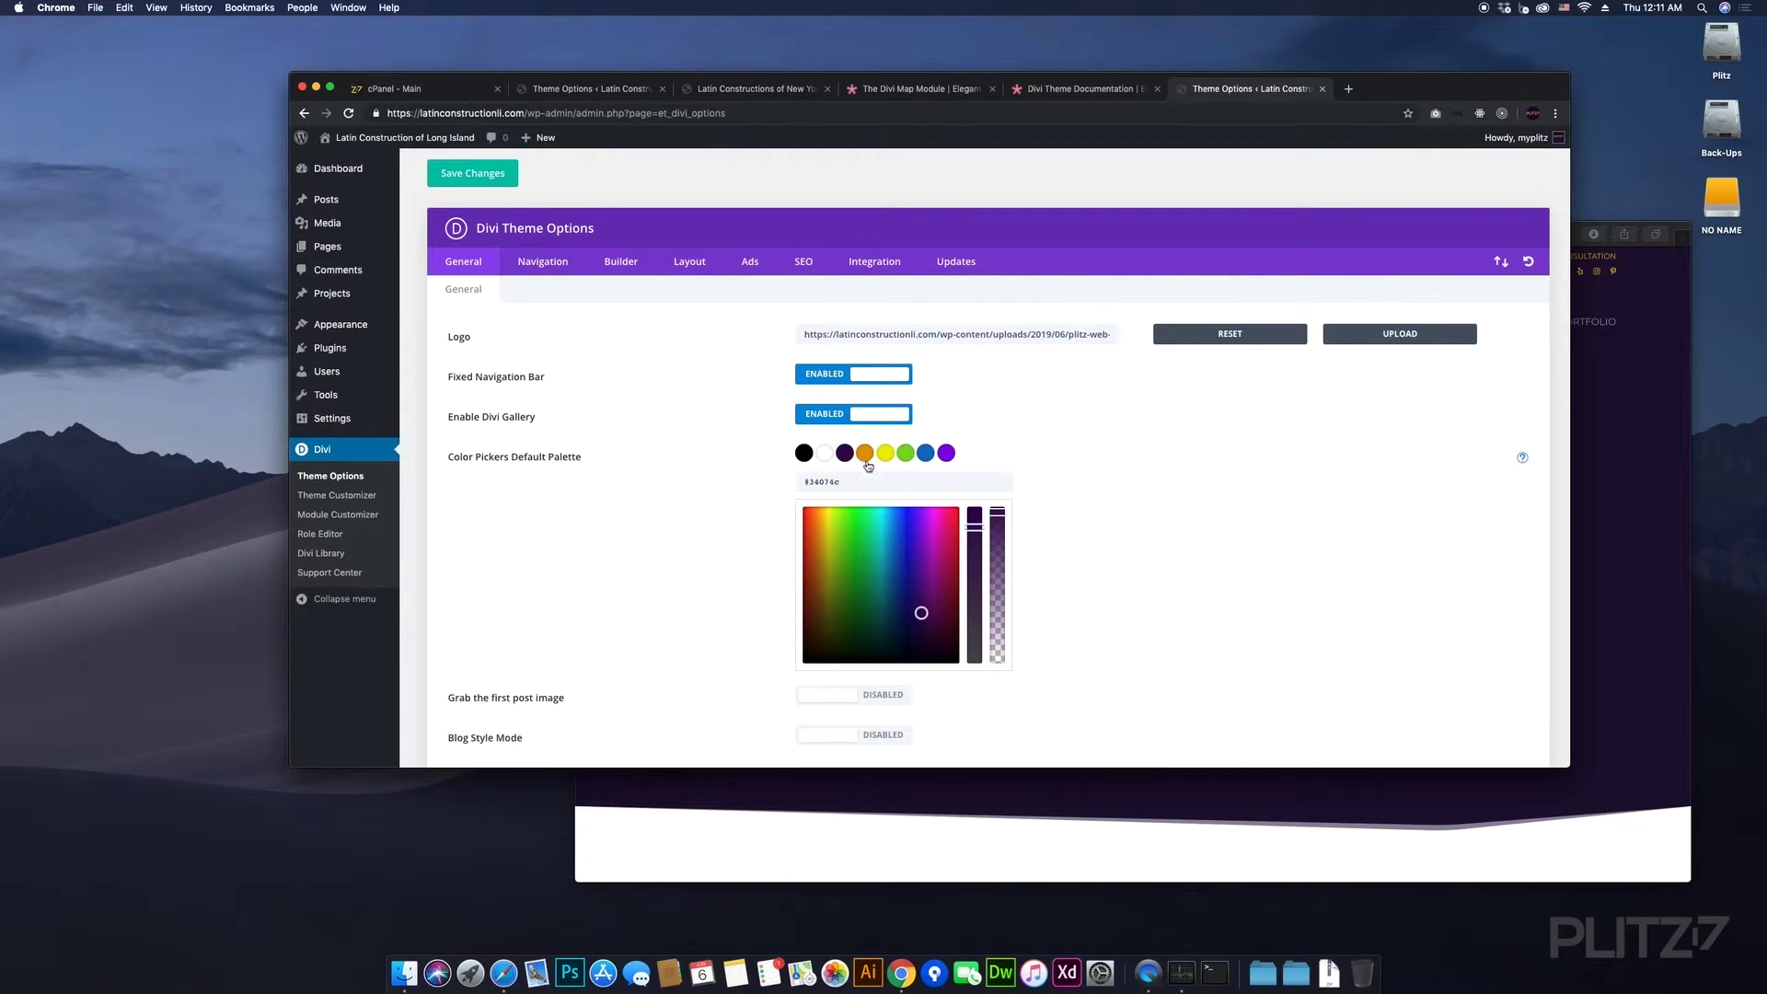
pyautogui.click(866, 456)
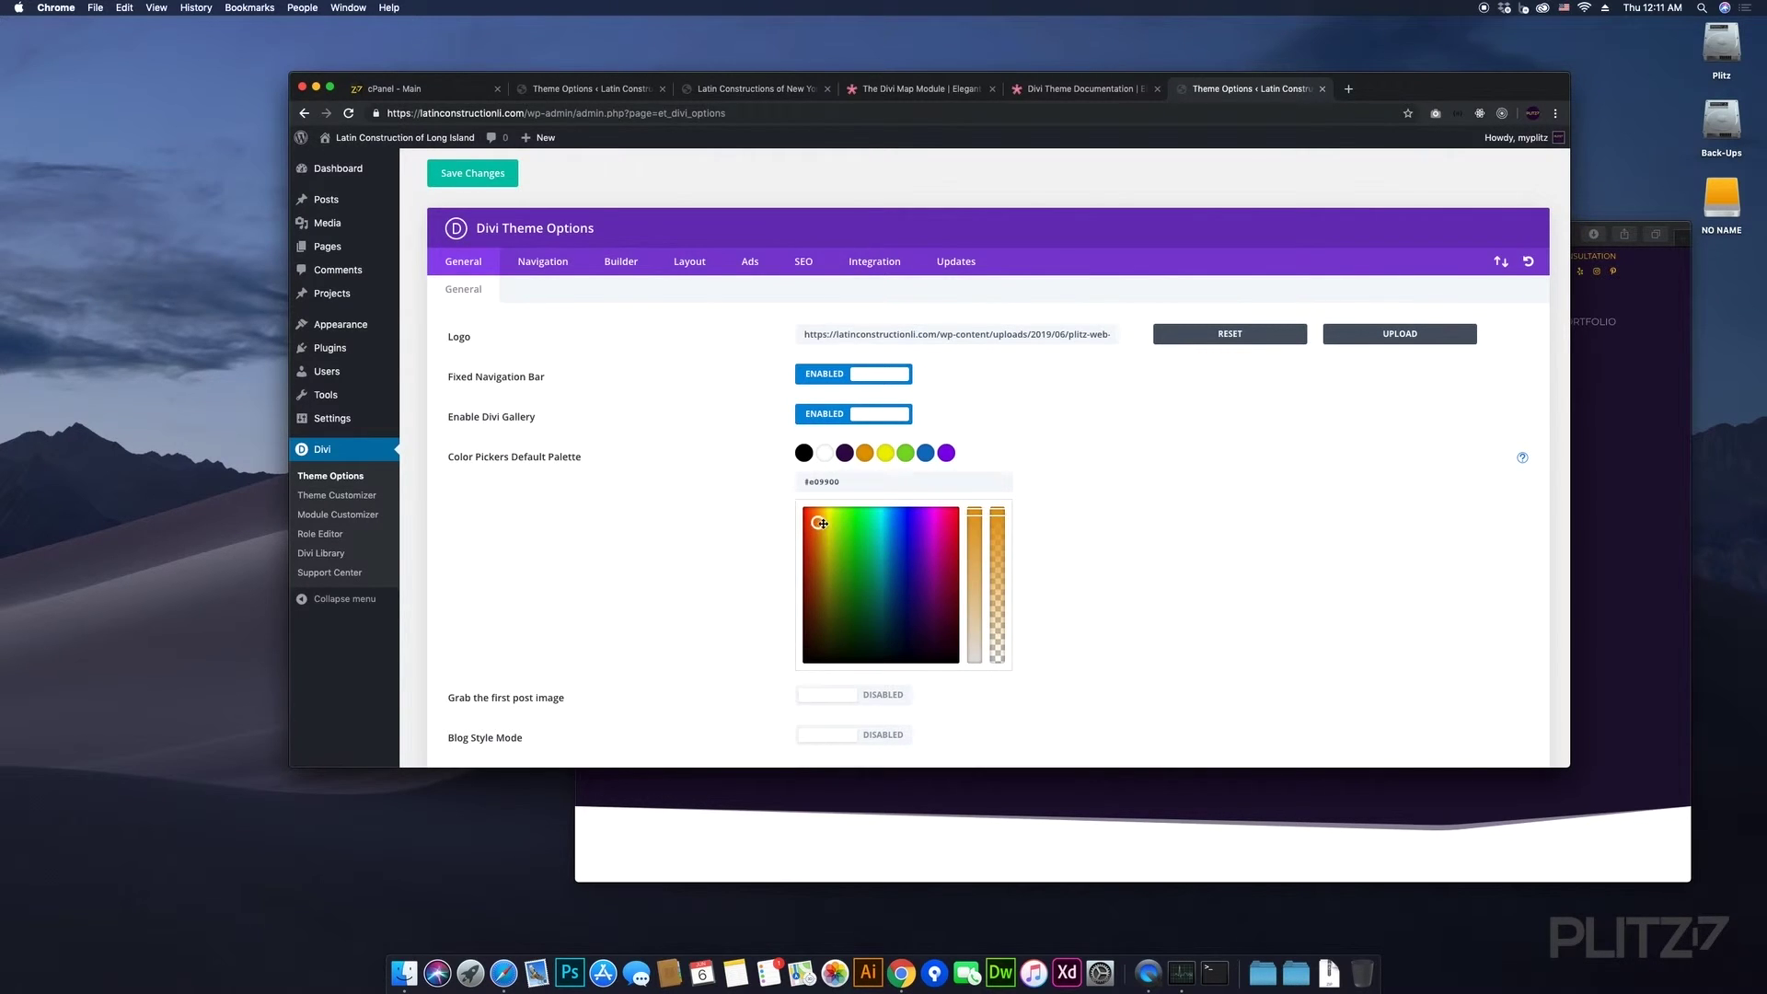
pyautogui.moveTo(822, 524)
pyautogui.mouseDown()
pyautogui.moveTo(829, 565)
pyautogui.moveTo(830, 521)
pyautogui.mouseUp()
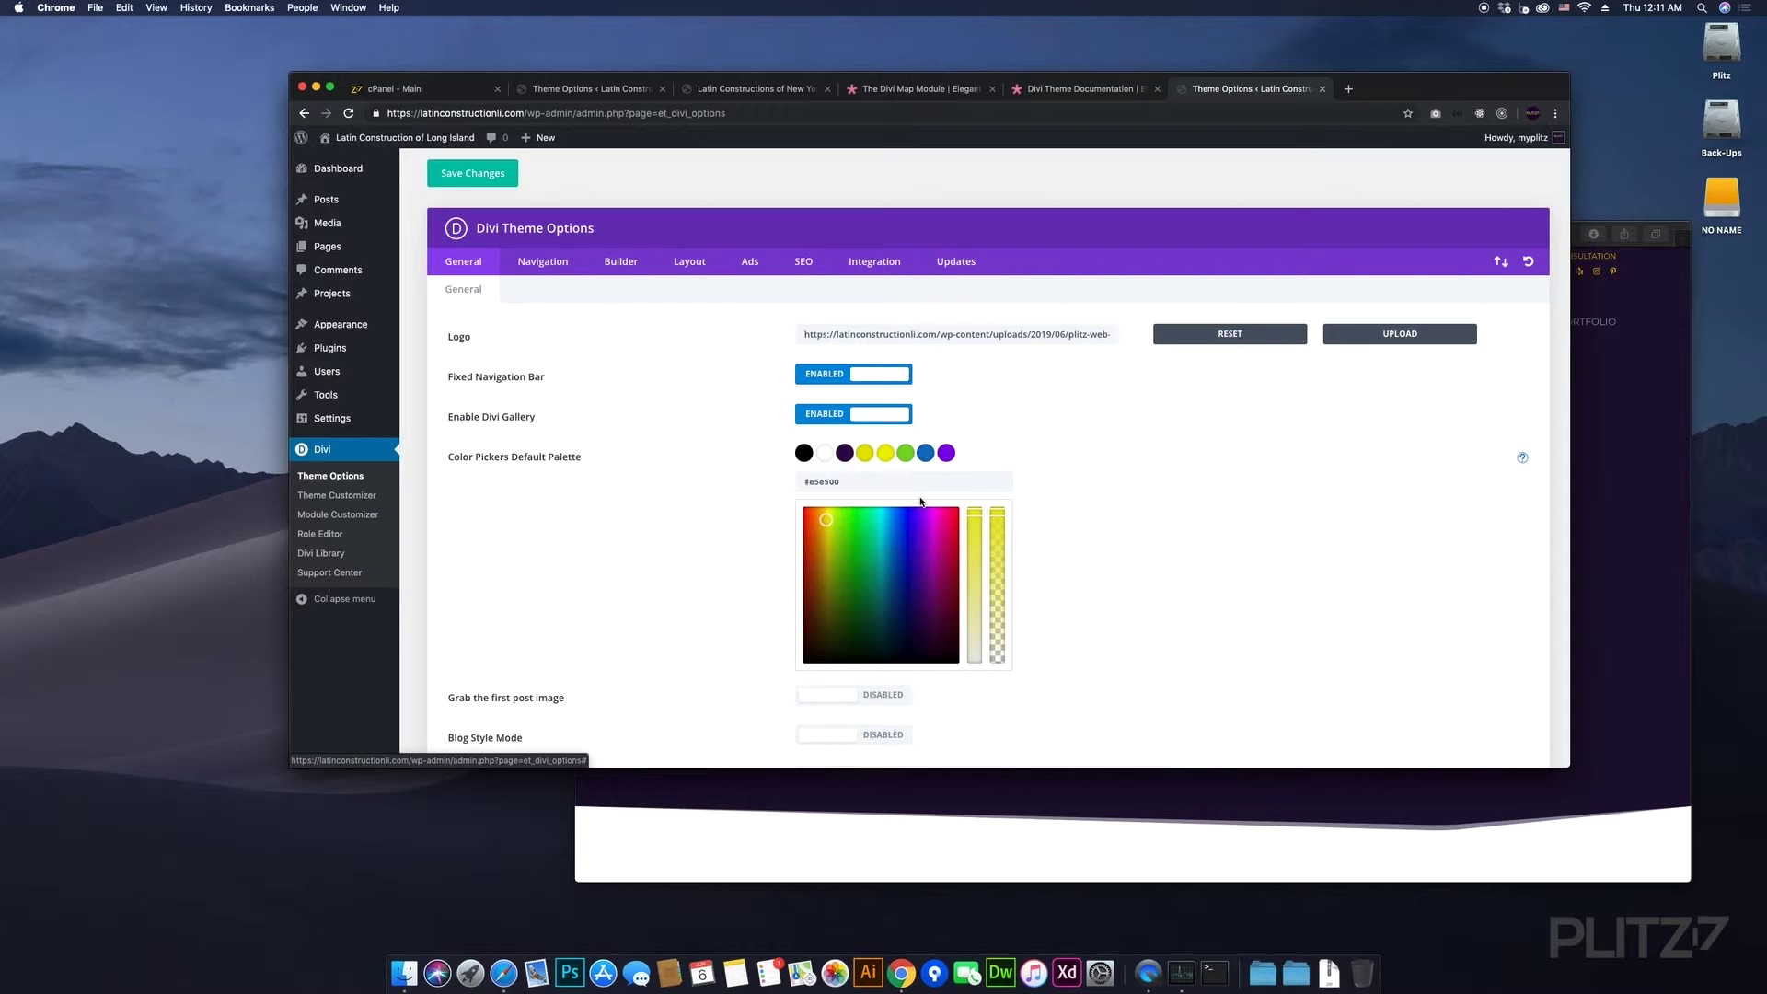
pyautogui.click(1608, 485)
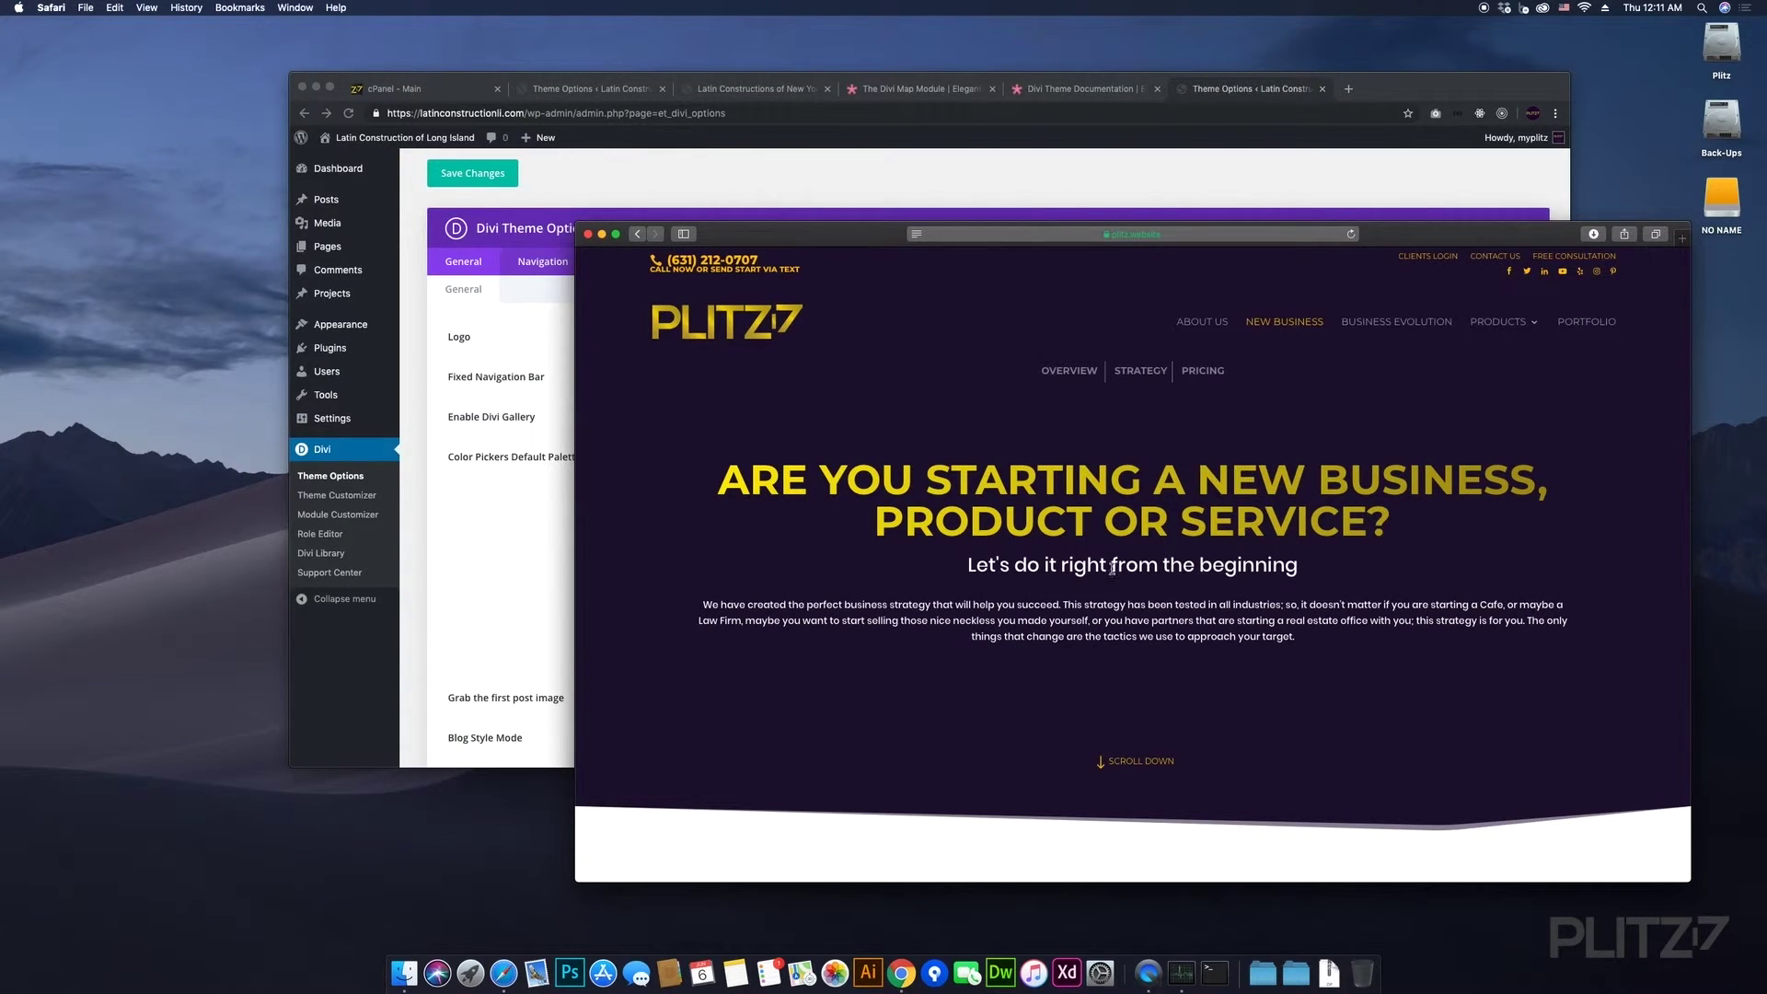
pyautogui.scroll(-2, 1012, 461)
pyautogui.scroll(2, 921, 368)
pyautogui.rightClick(754, 267)
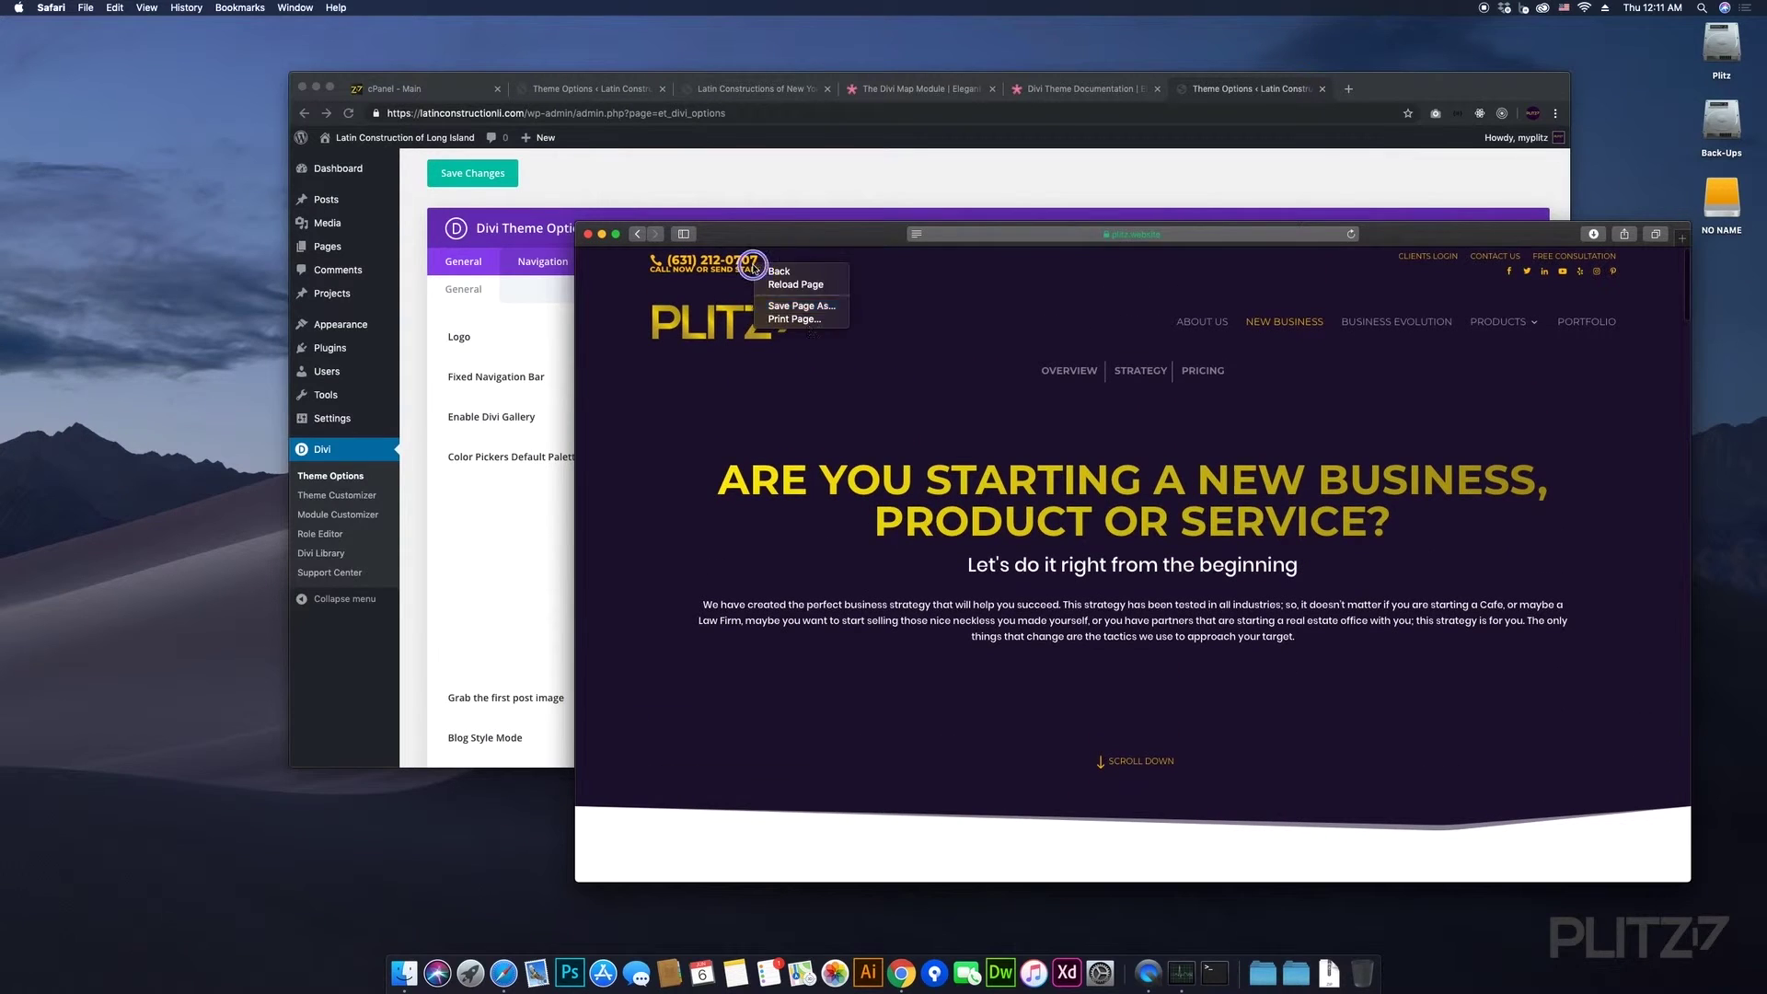
pyautogui.click(816, 319)
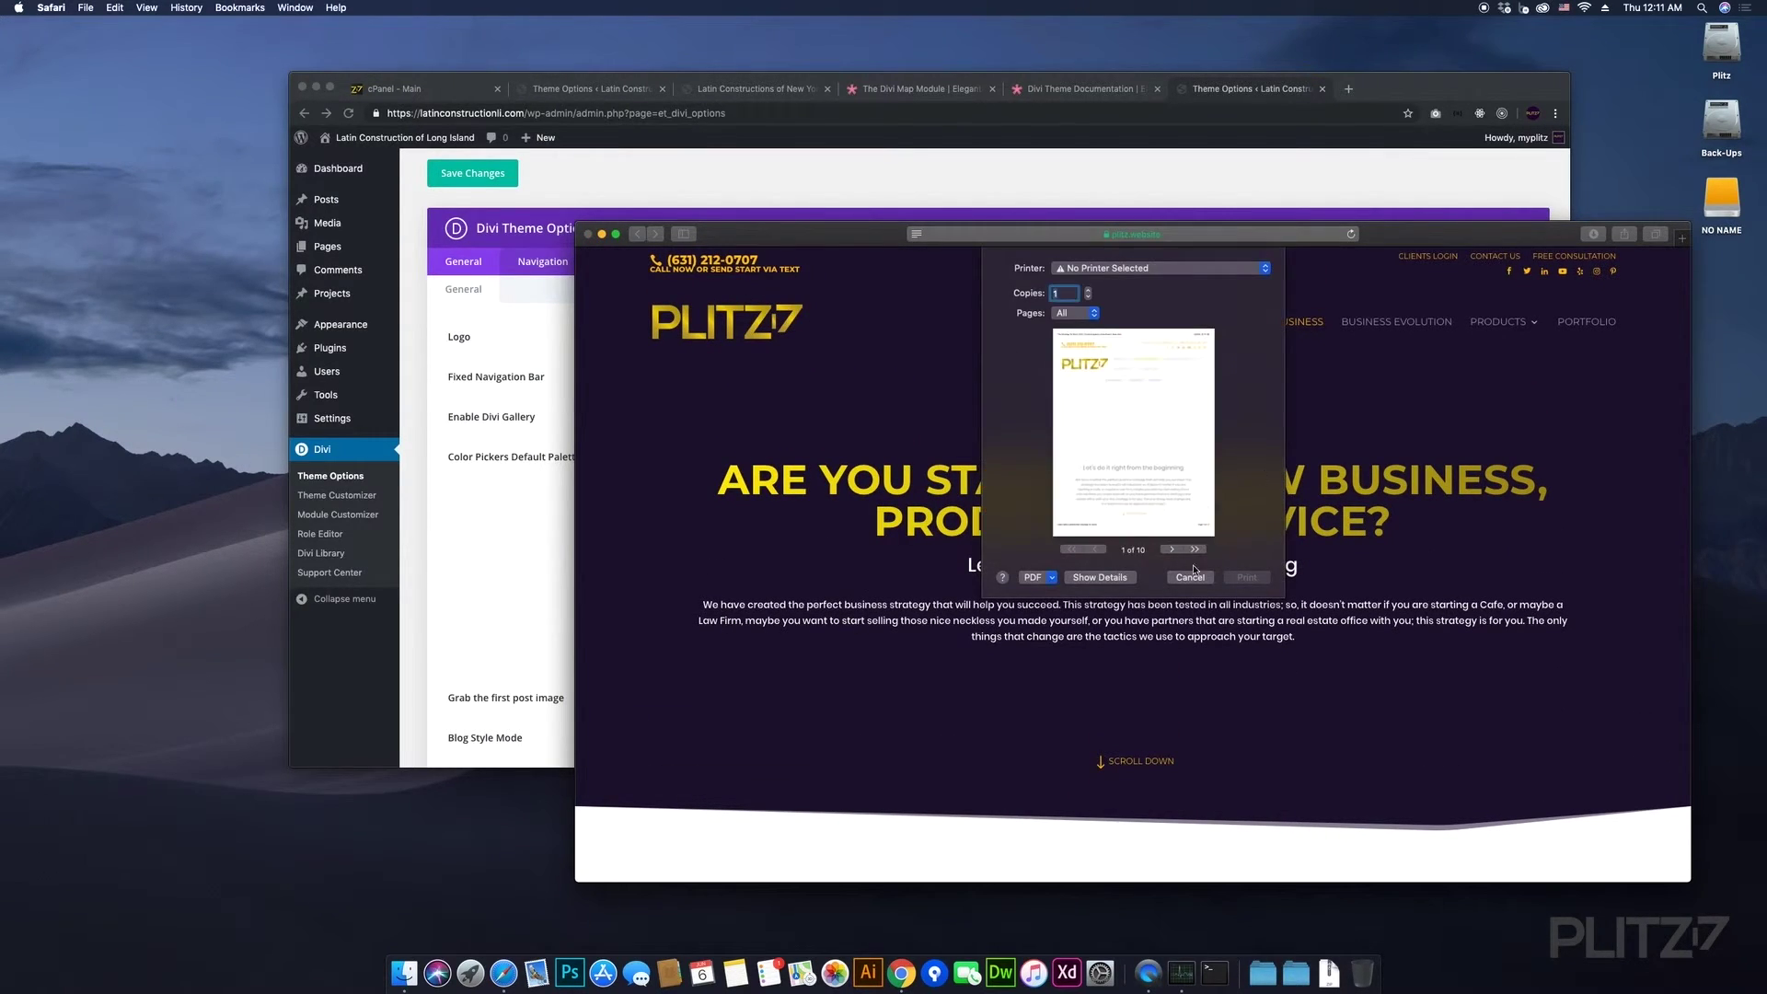
pyautogui.click(1199, 580)
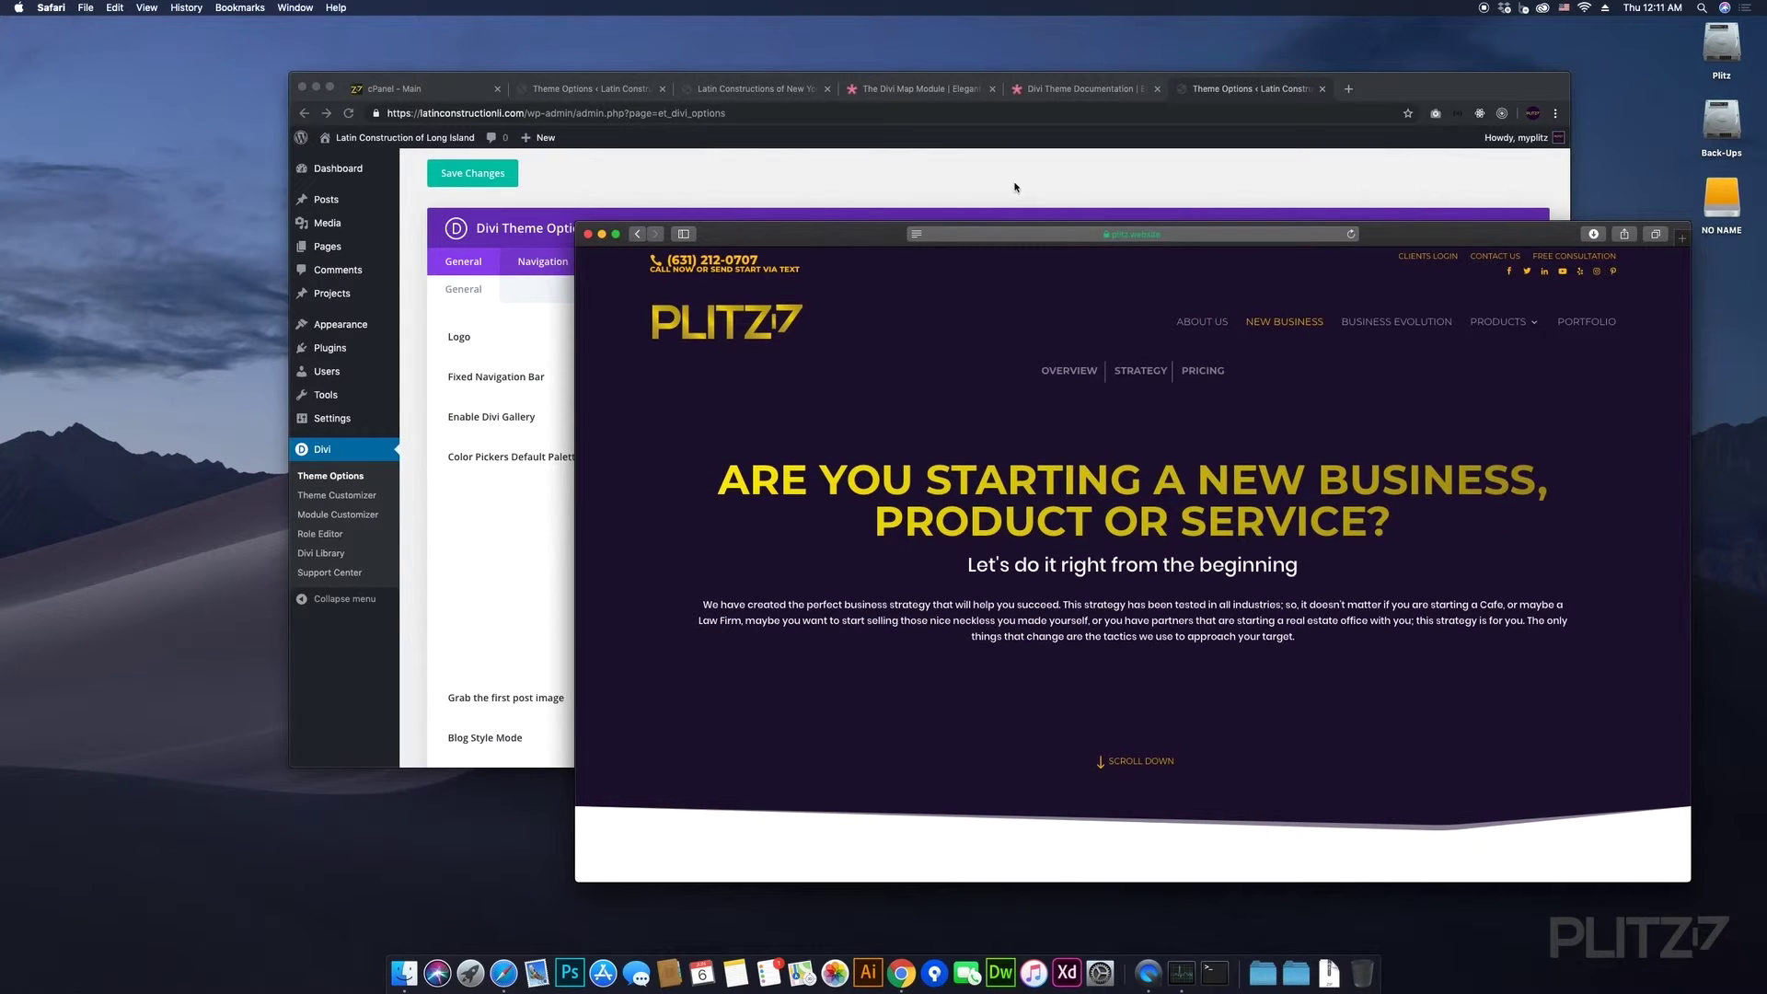
# - Open the Plitz website in a new Chrome tab and inspect the page's code
pyautogui.click(1348, 88)
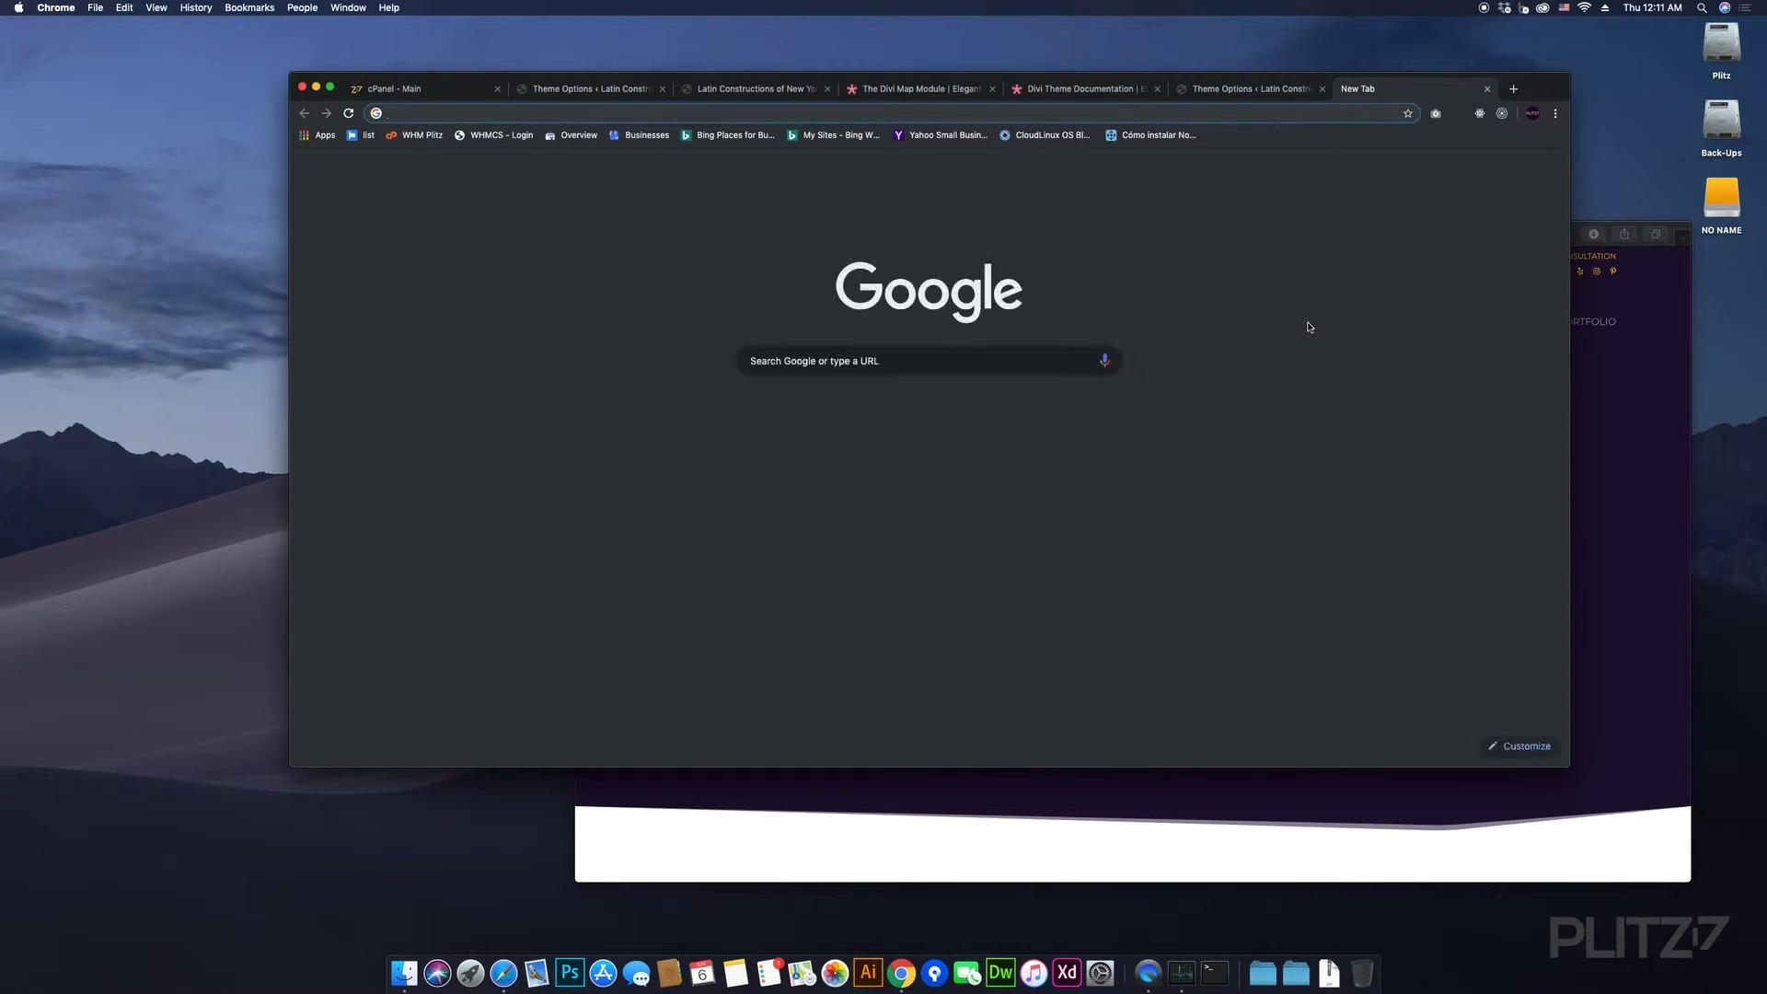
pyautogui.write('plitzz')
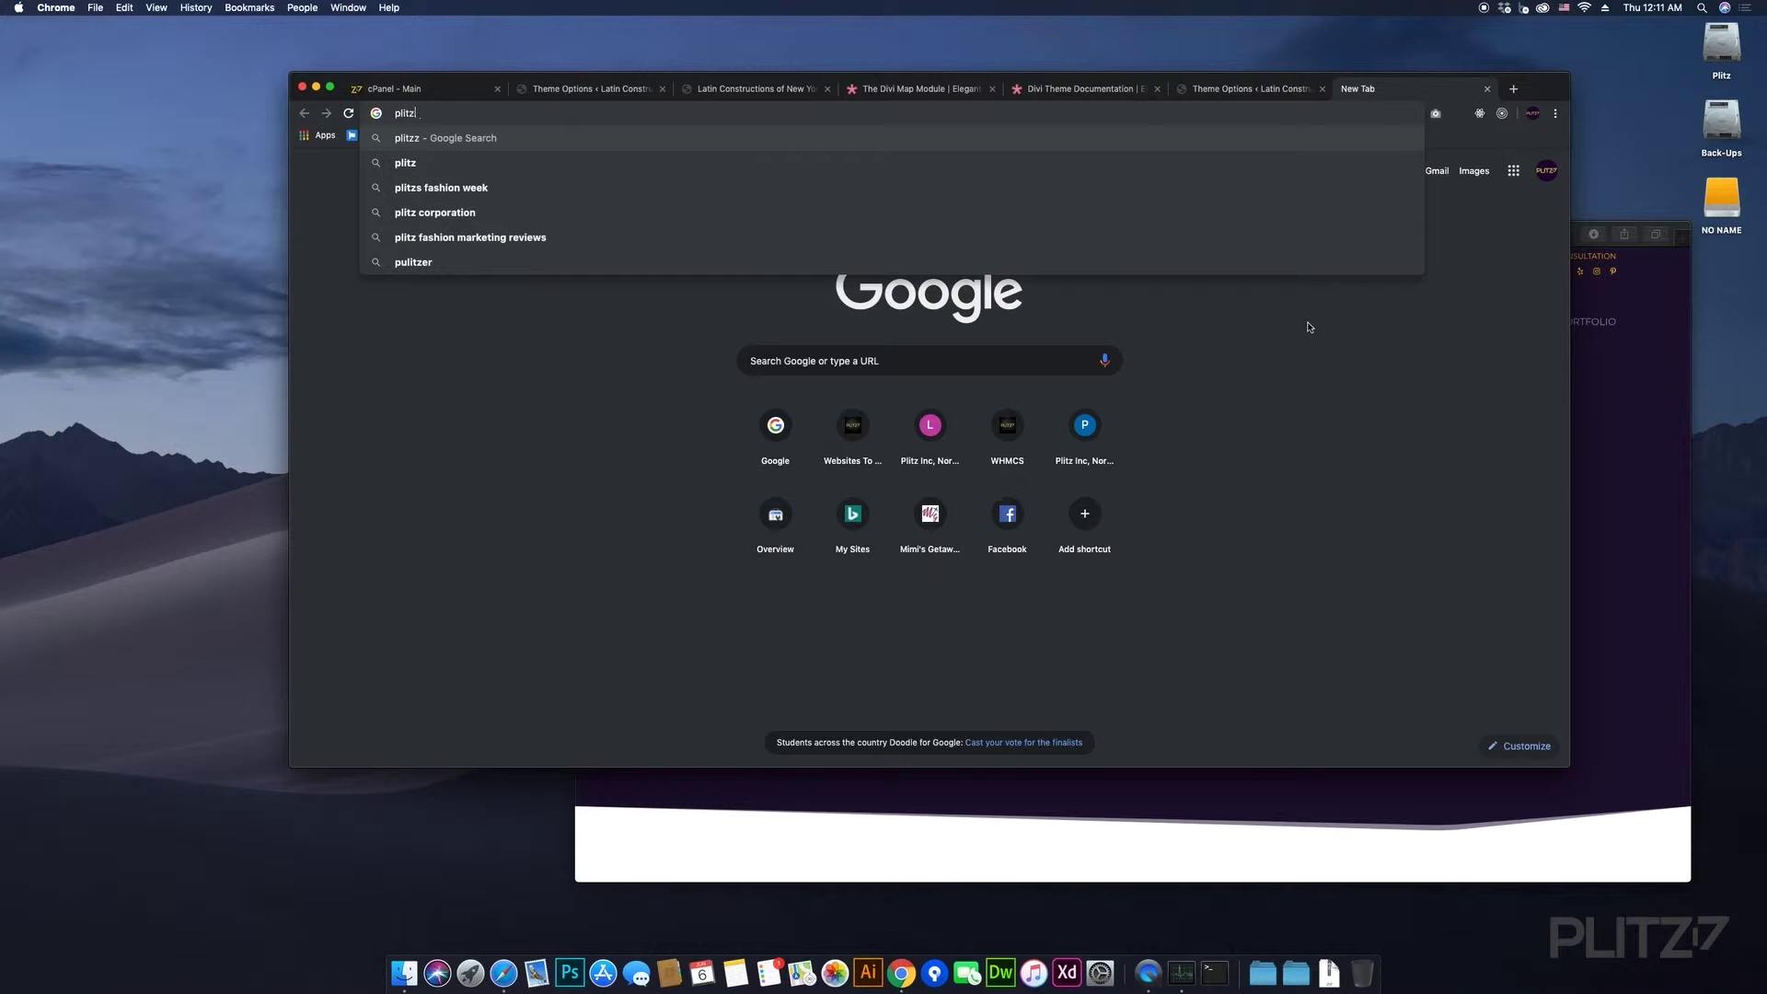
pyautogui.press('Return')
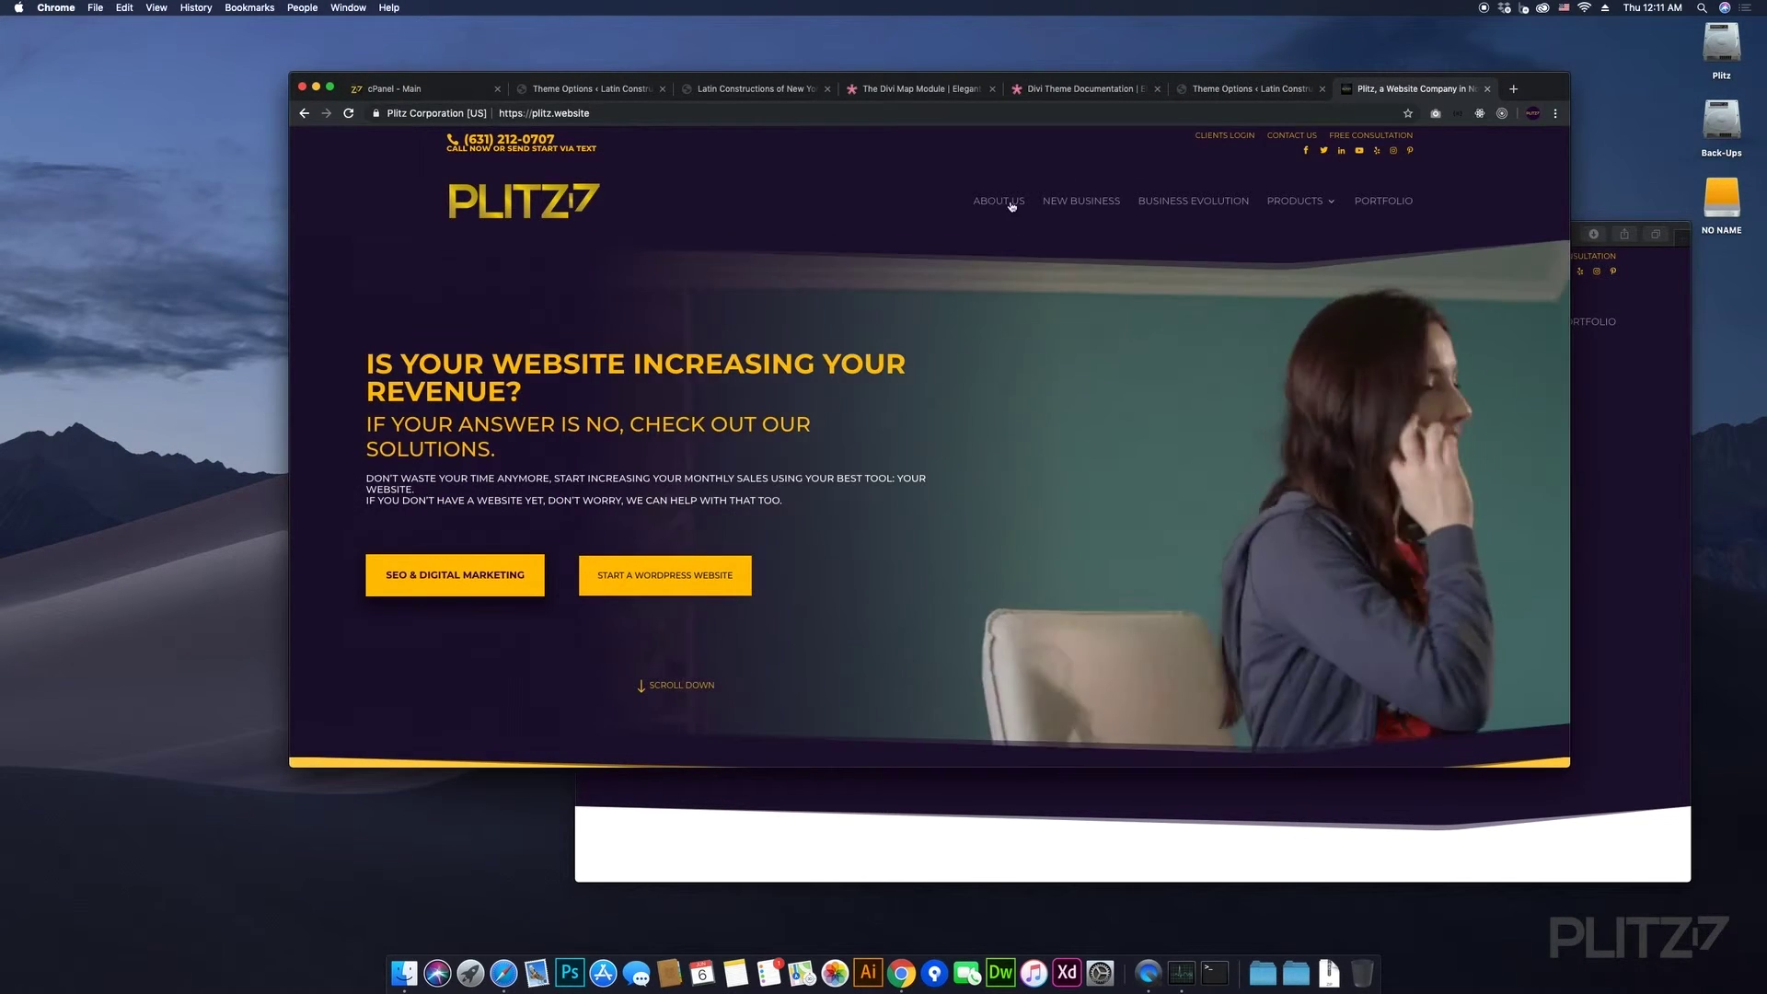
pyautogui.rightClick(732, 177)
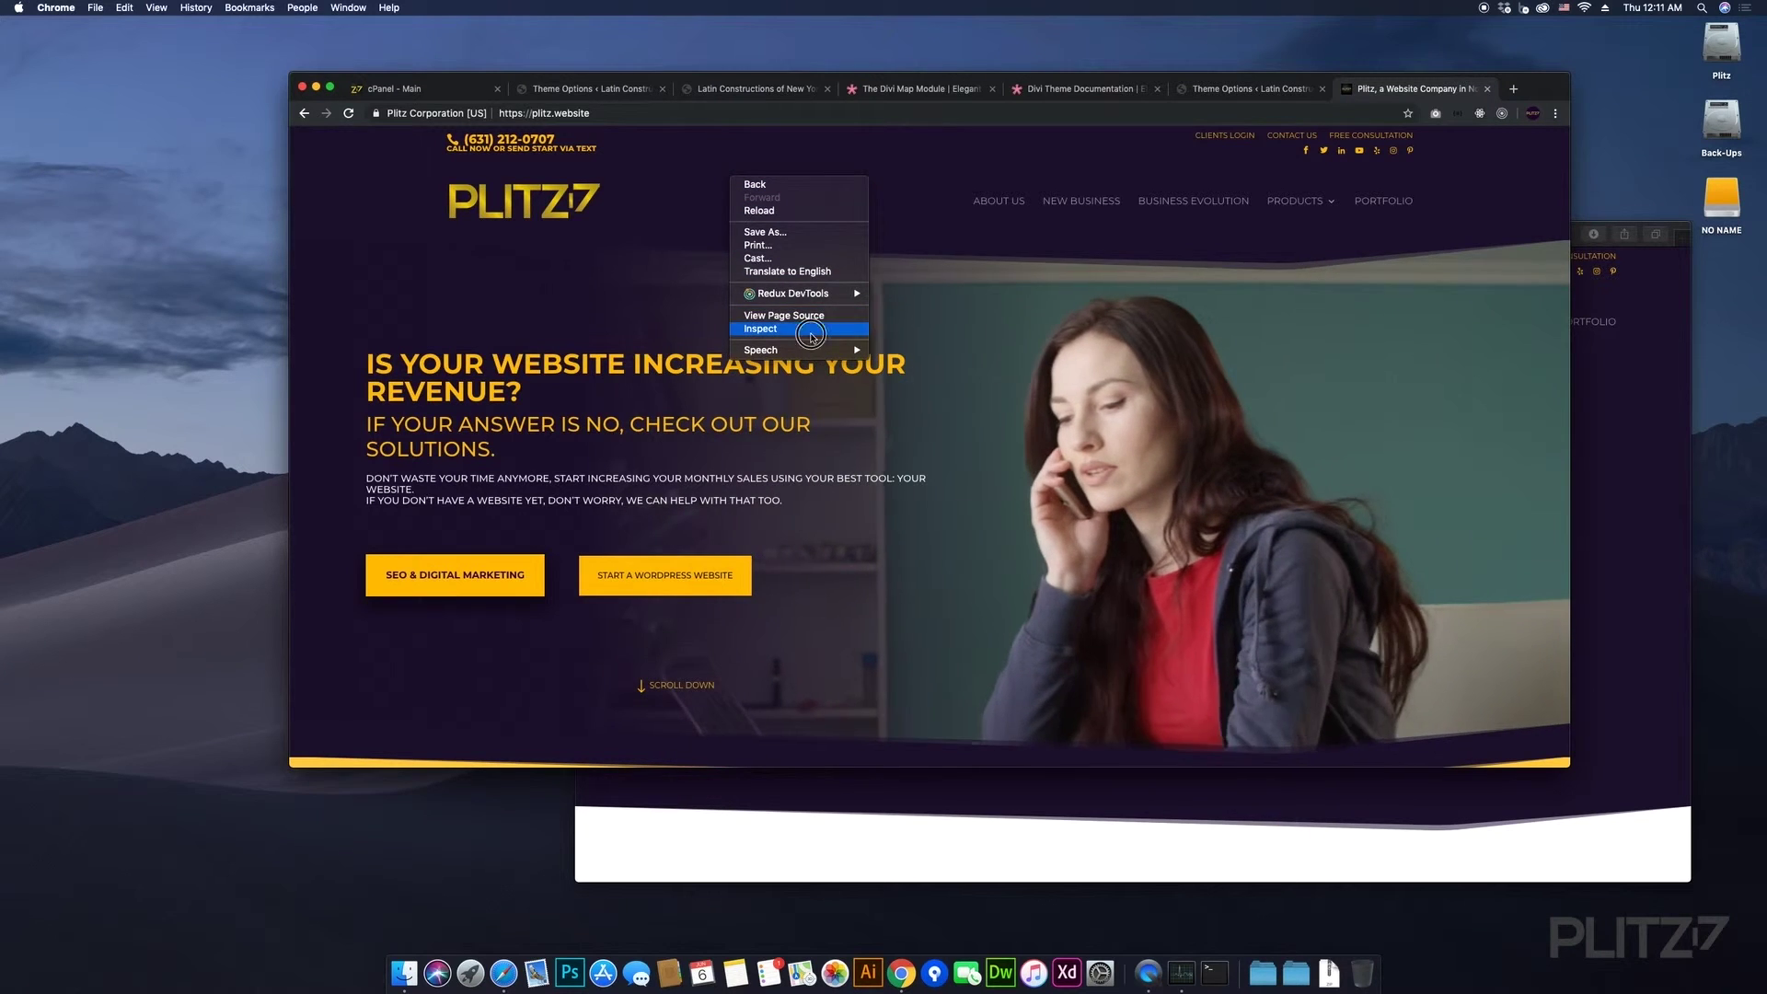
pyautogui.click(811, 333)
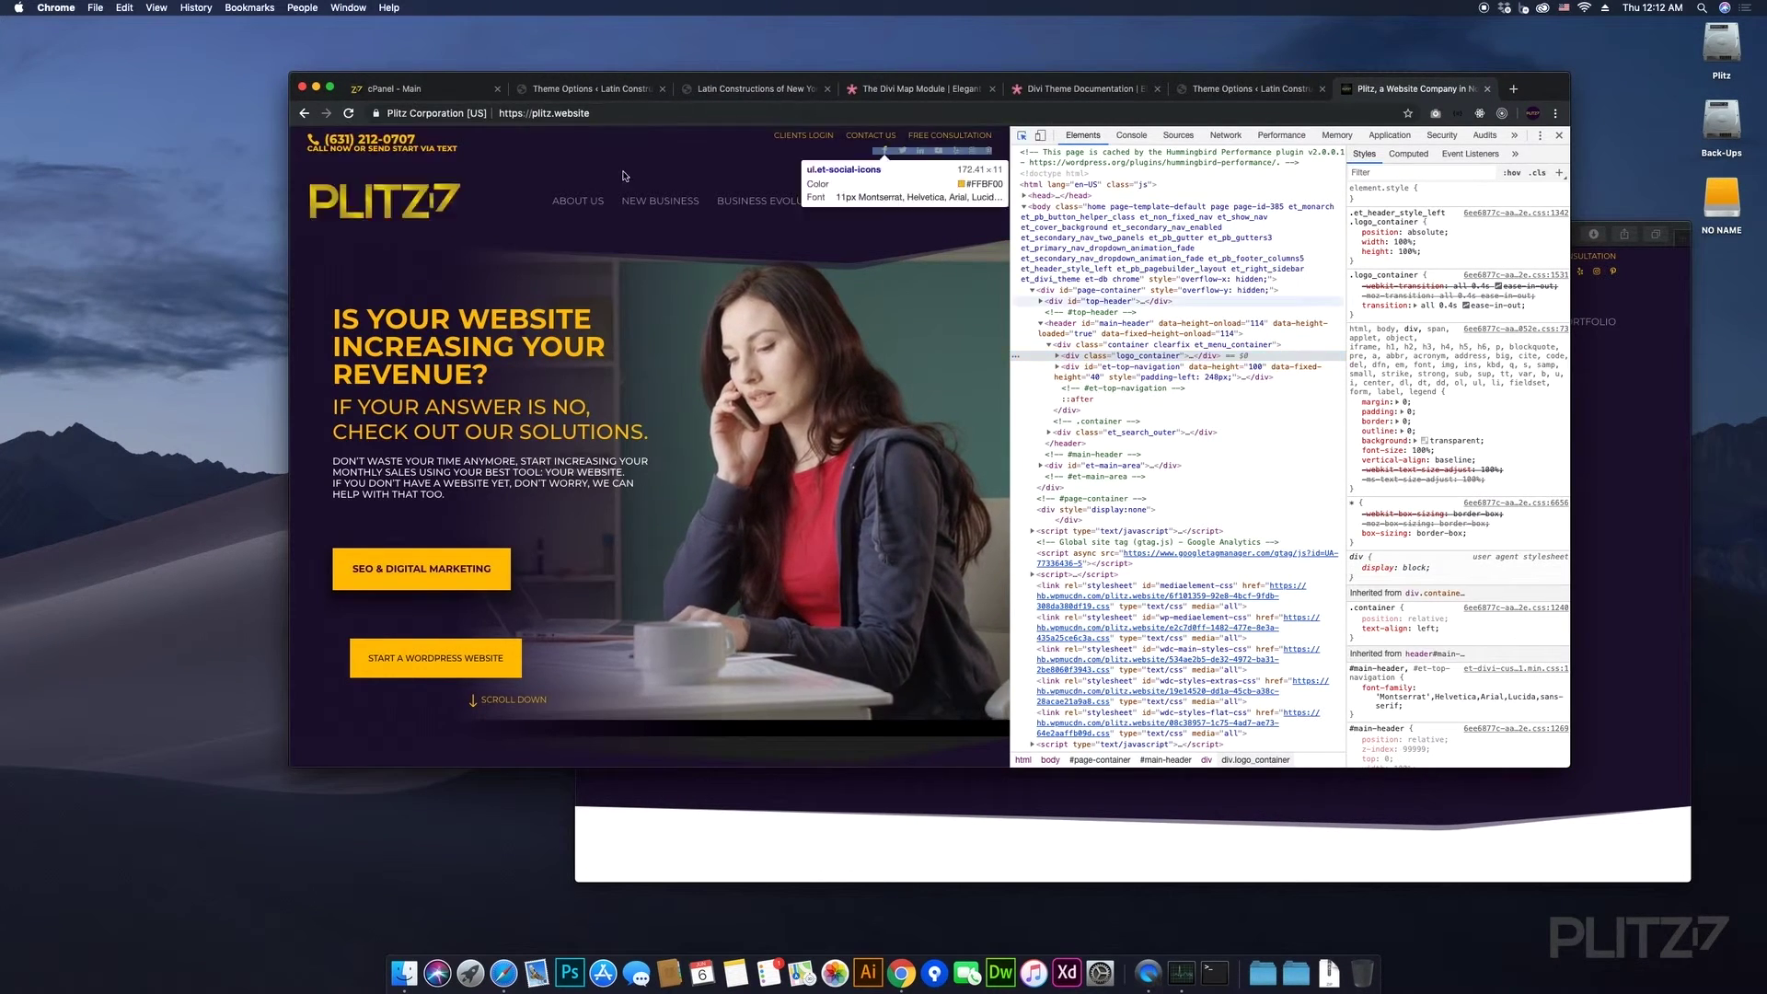
# - Inspect the phone info in the site's top header, copy its text colour #ffbf00, and return to the Divi theme options
pyautogui.click(381, 148)
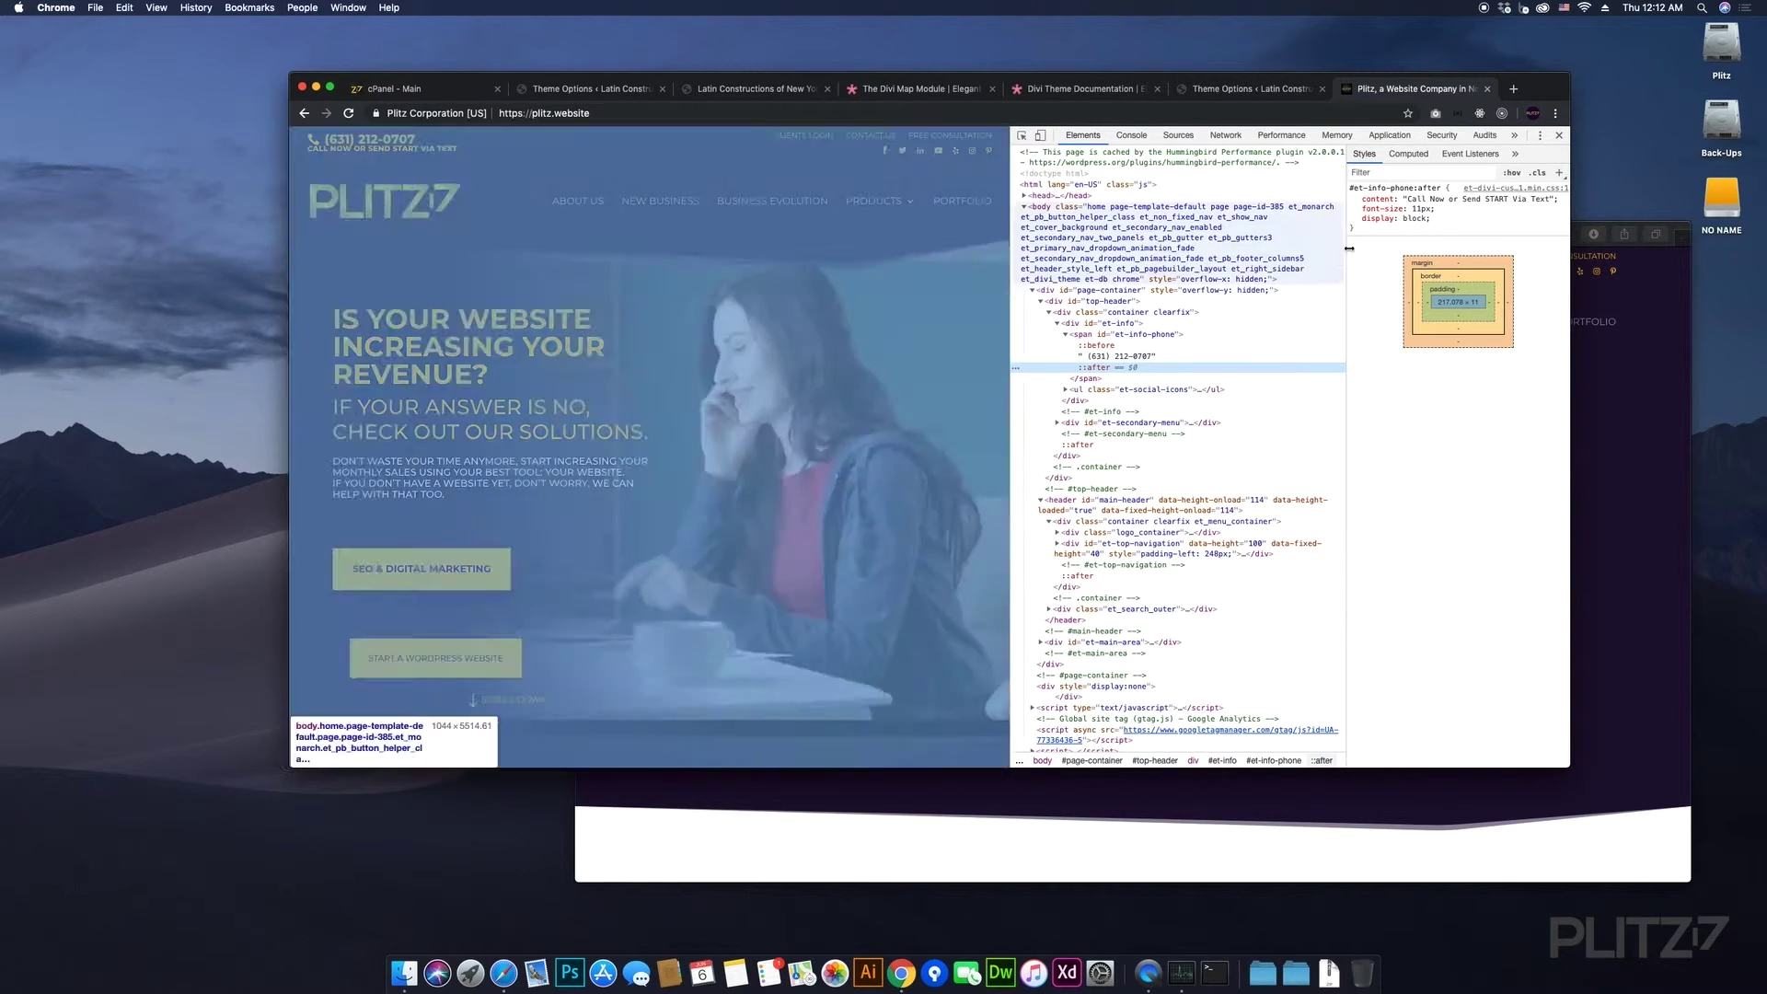
pyautogui.click(1100, 345)
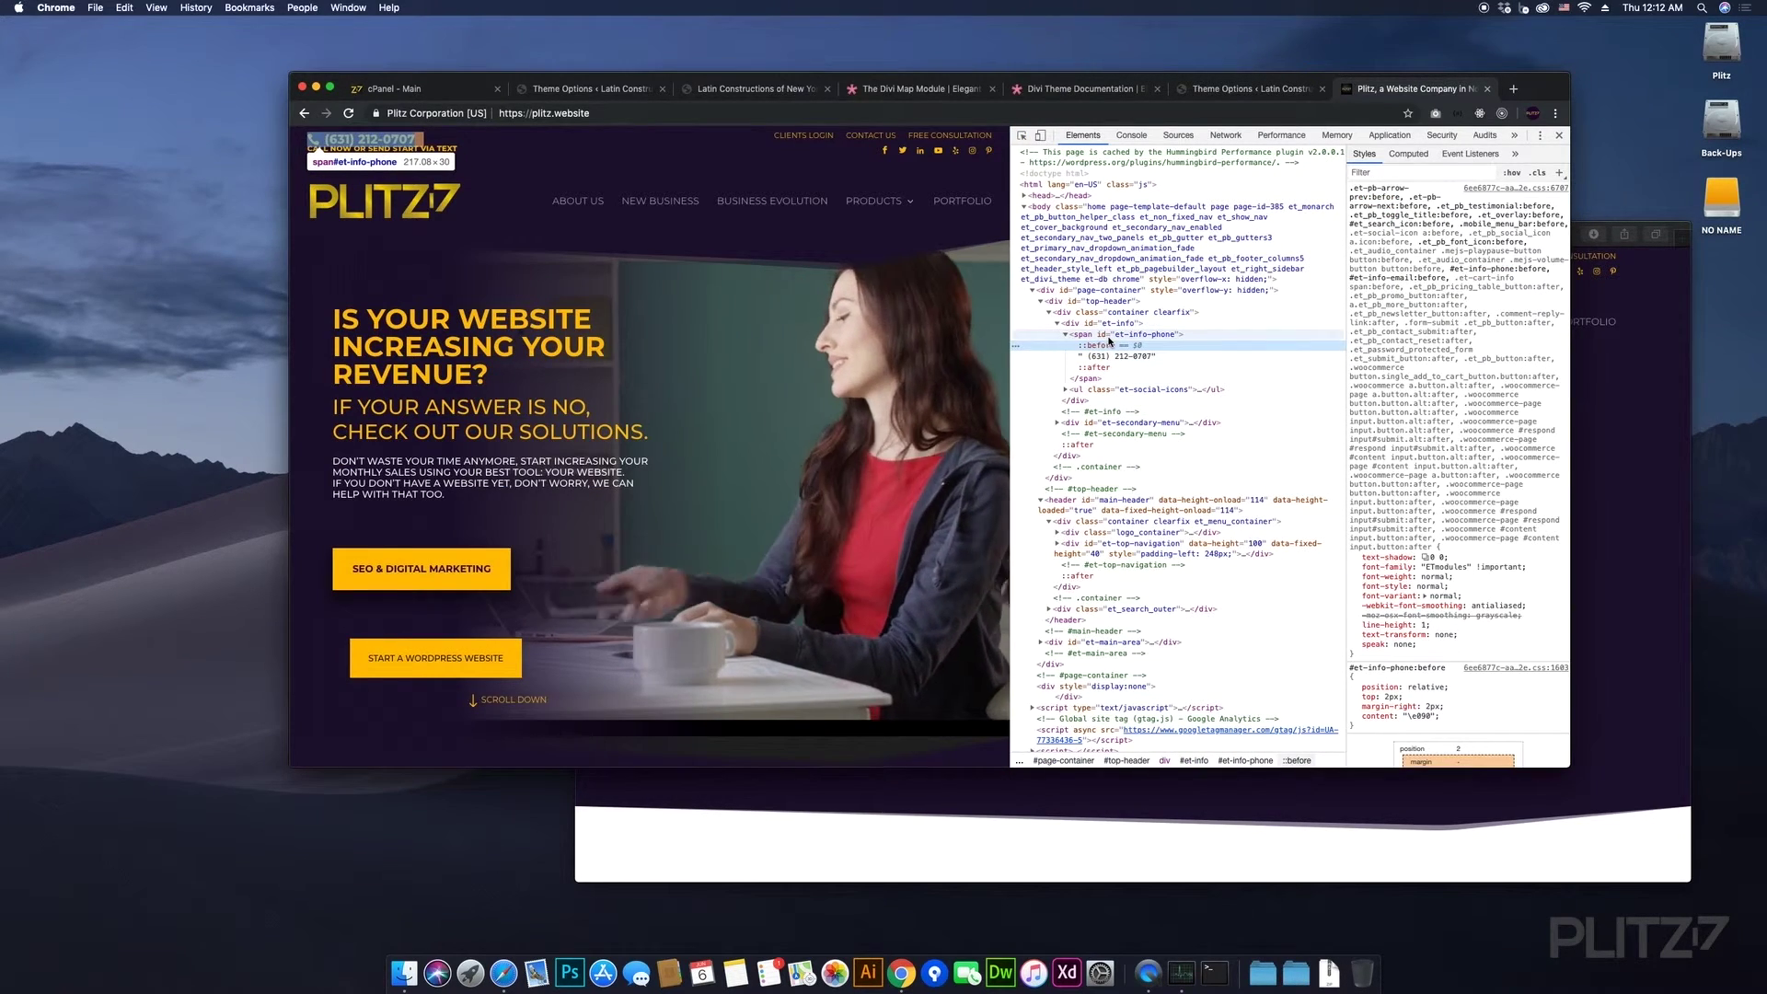
pyautogui.click(1109, 335)
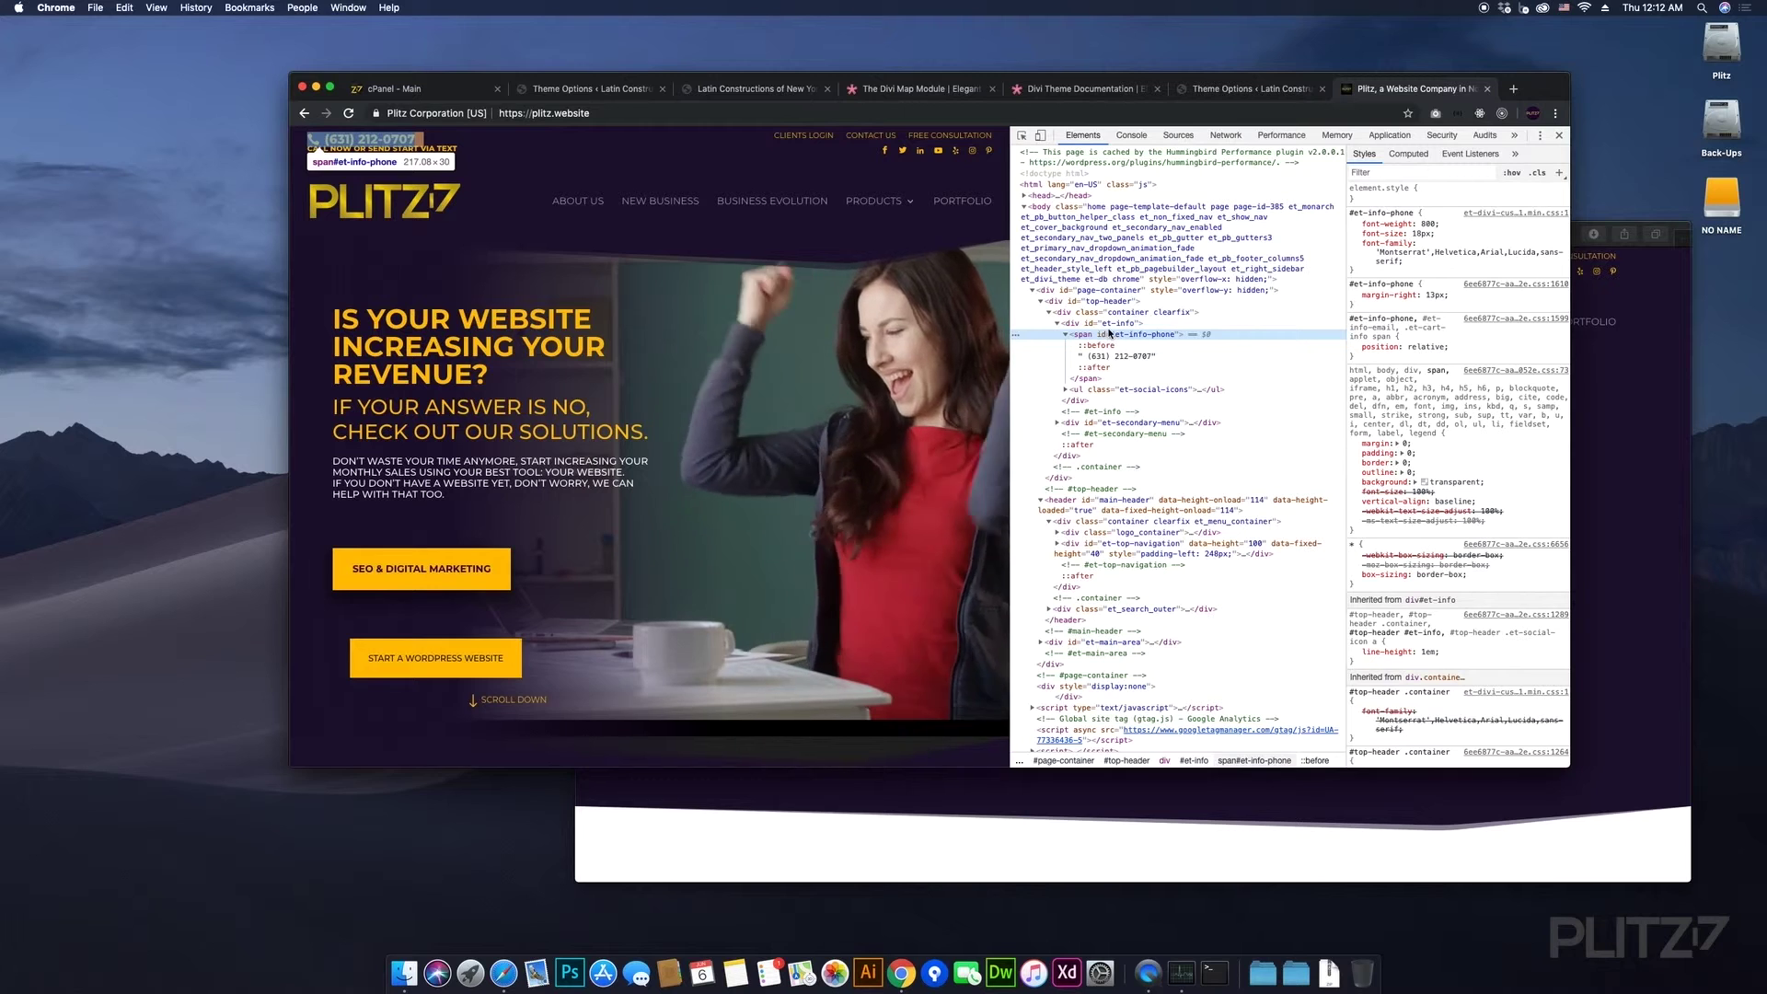
pyautogui.click(1110, 323)
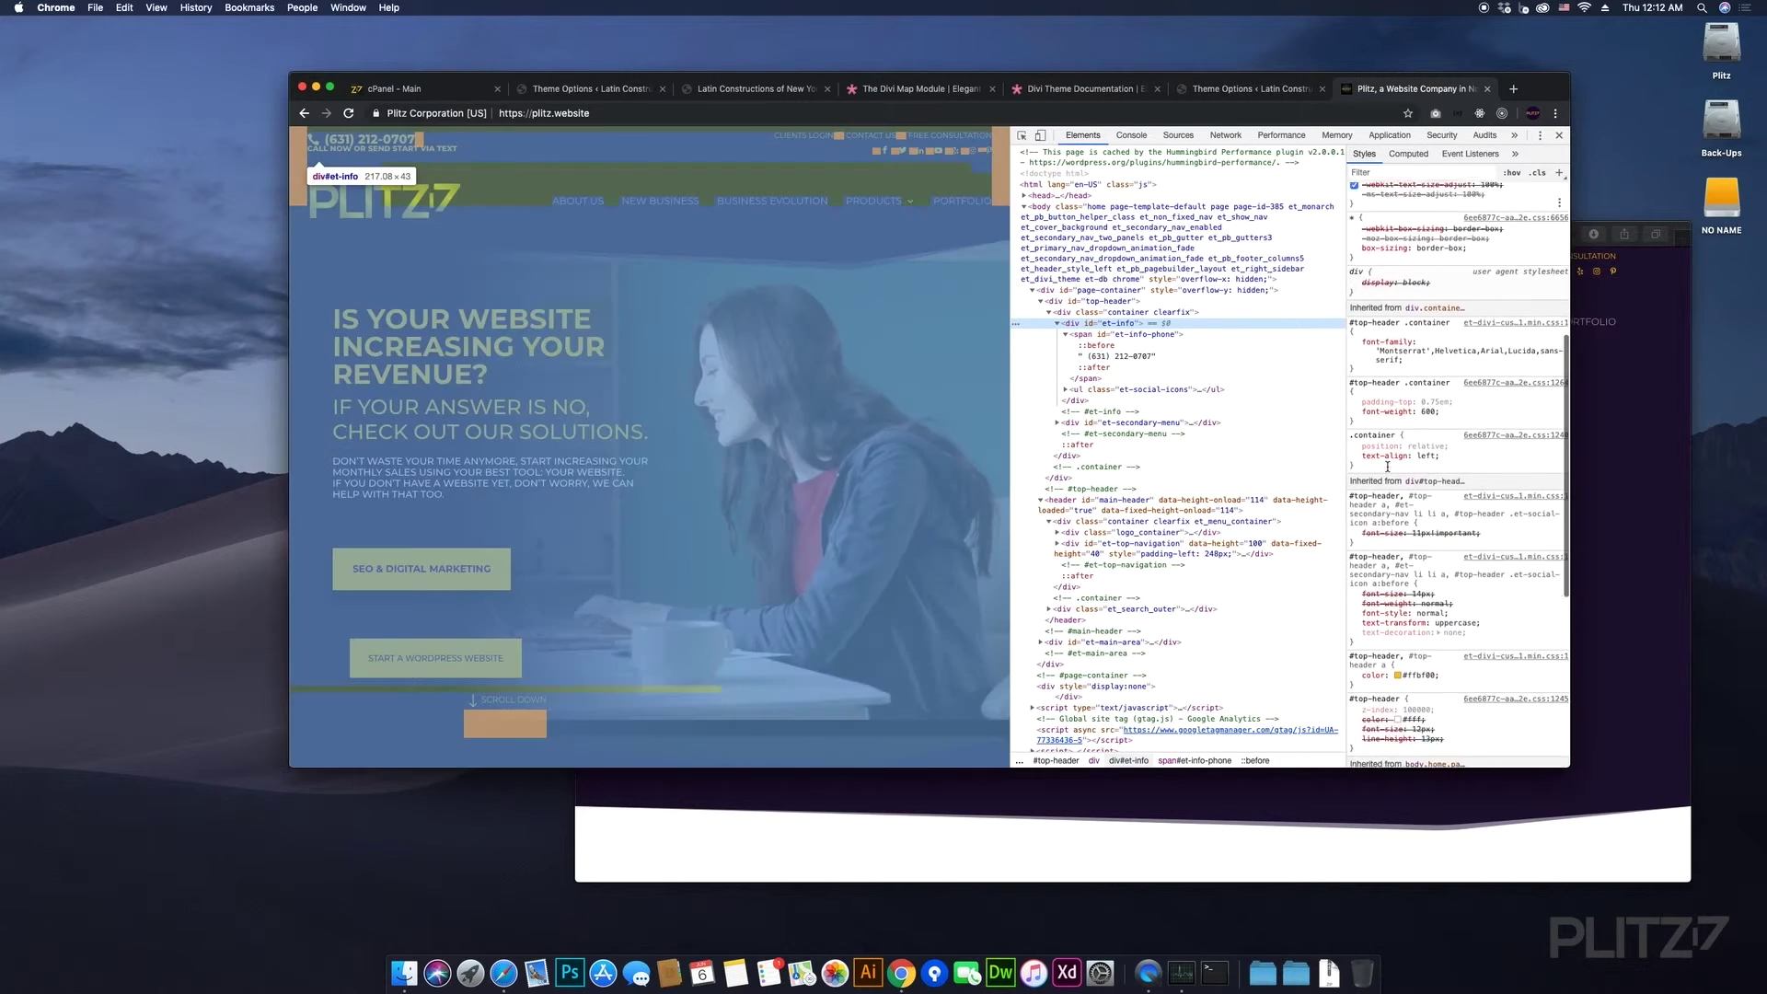
pyautogui.scroll(-5, 1388, 466)
pyautogui.click(1413, 401)
pyautogui.press('super+c')
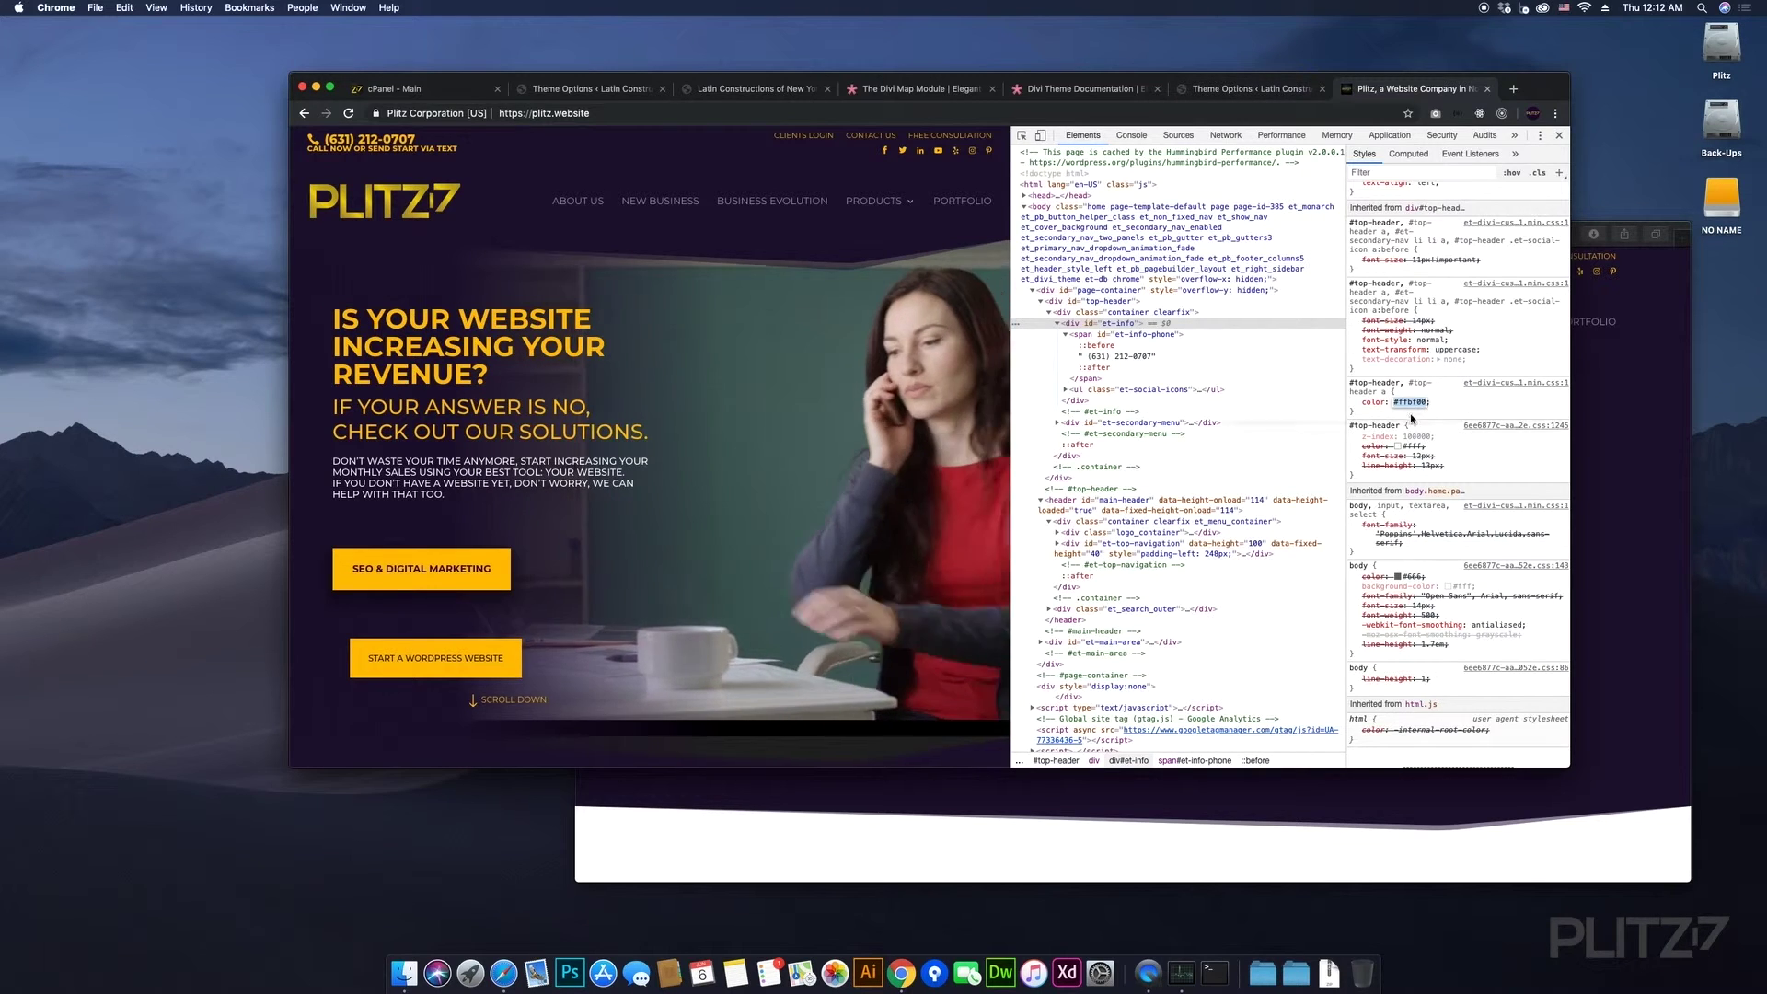
pyautogui.click(1252, 88)
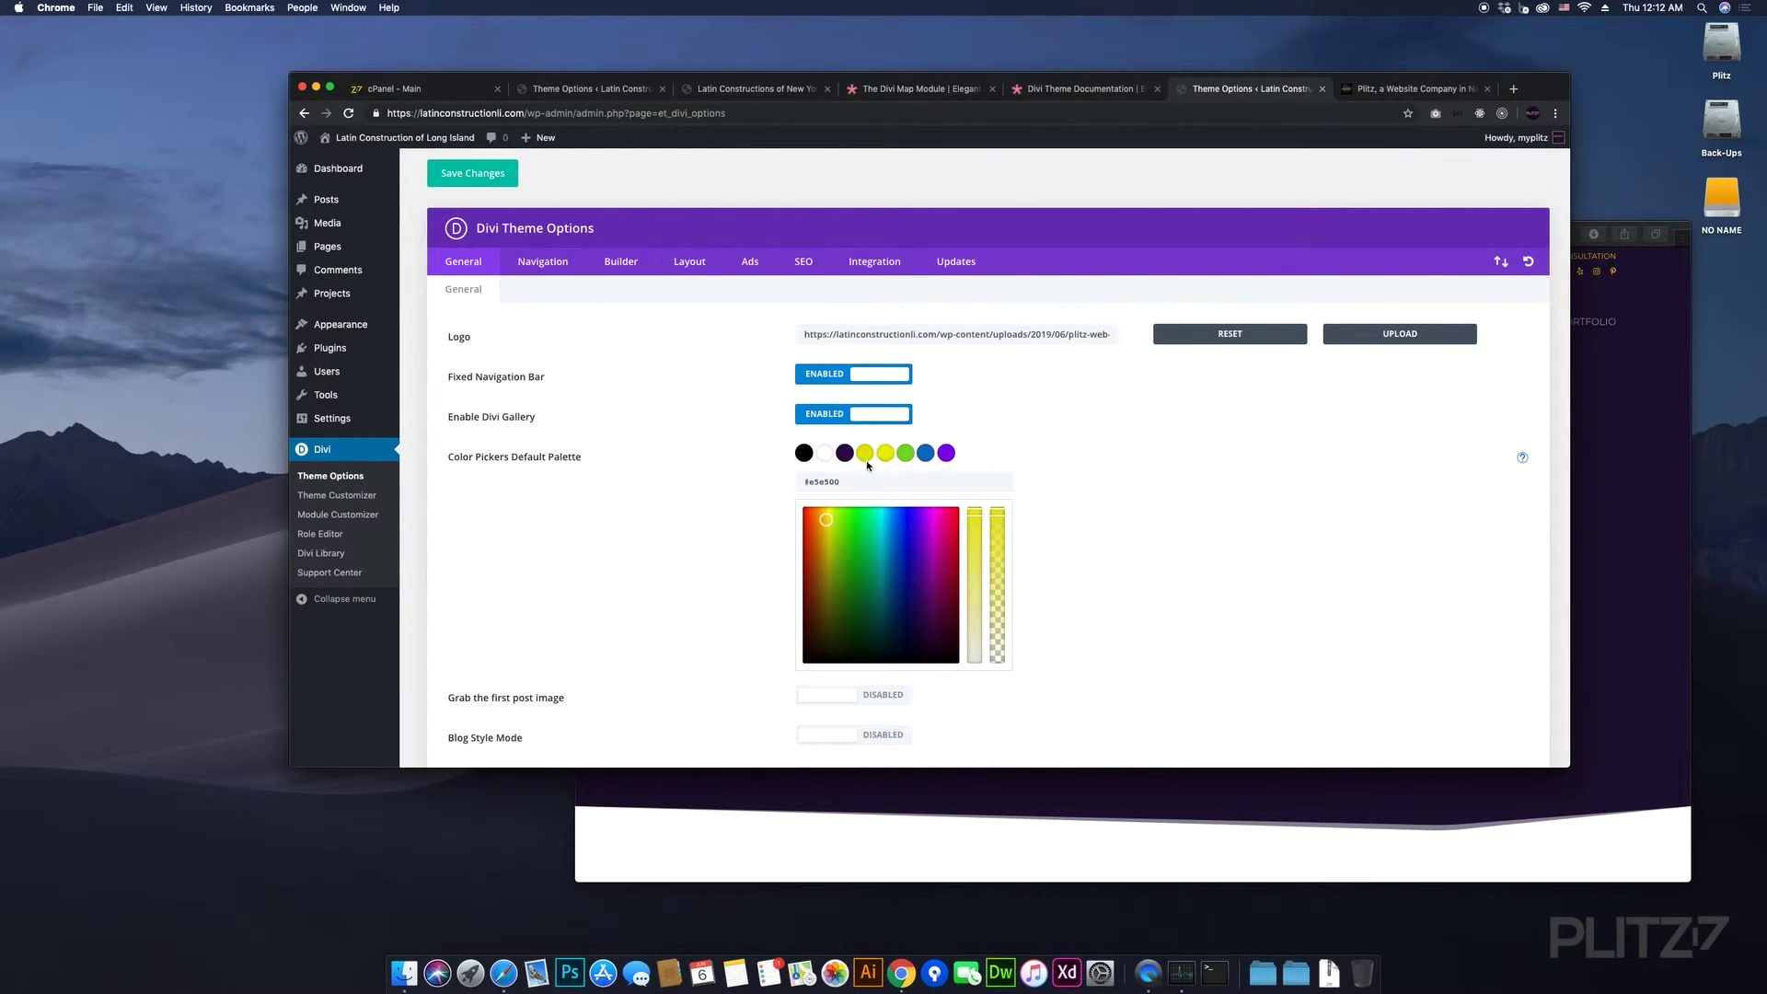
# - Set the selected #e5e500 yellow swatch of the default palette to the copied colour #ffbf00 and close the Plitz website tab
pyautogui.moveTo(863, 481); pyautogui.dragTo(753, 482)
pyautogui.press('super+v')
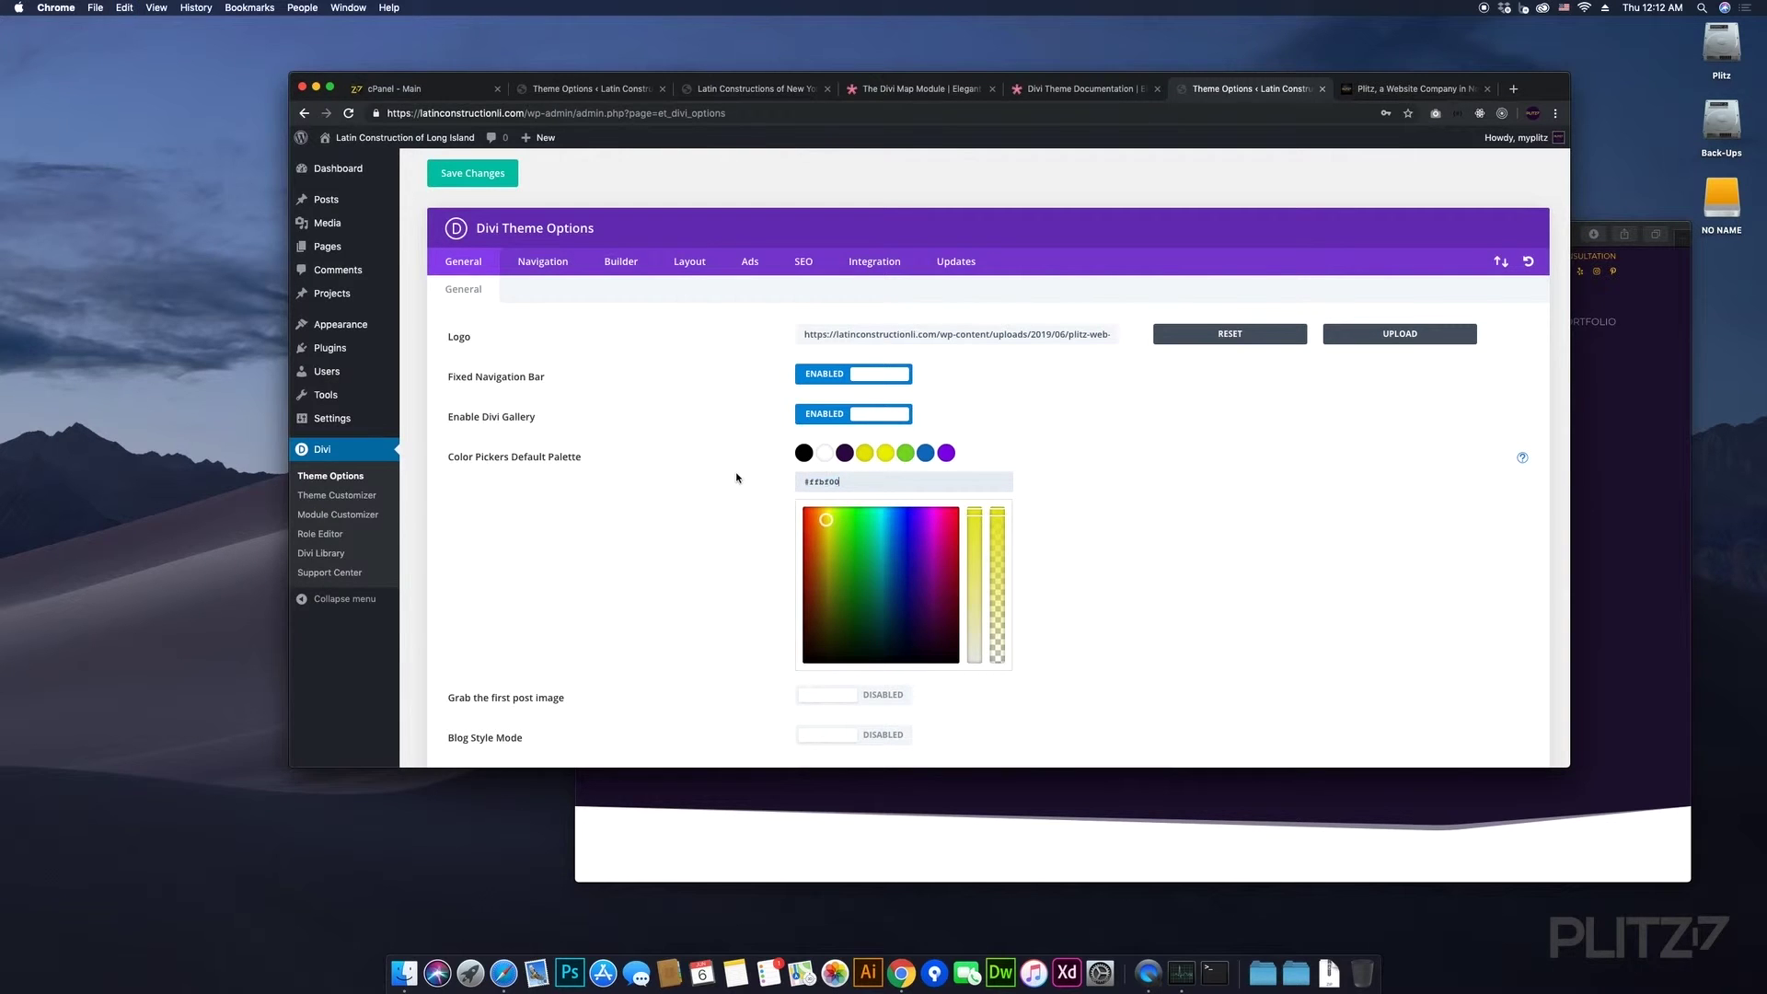
pyautogui.click(1378, 91)
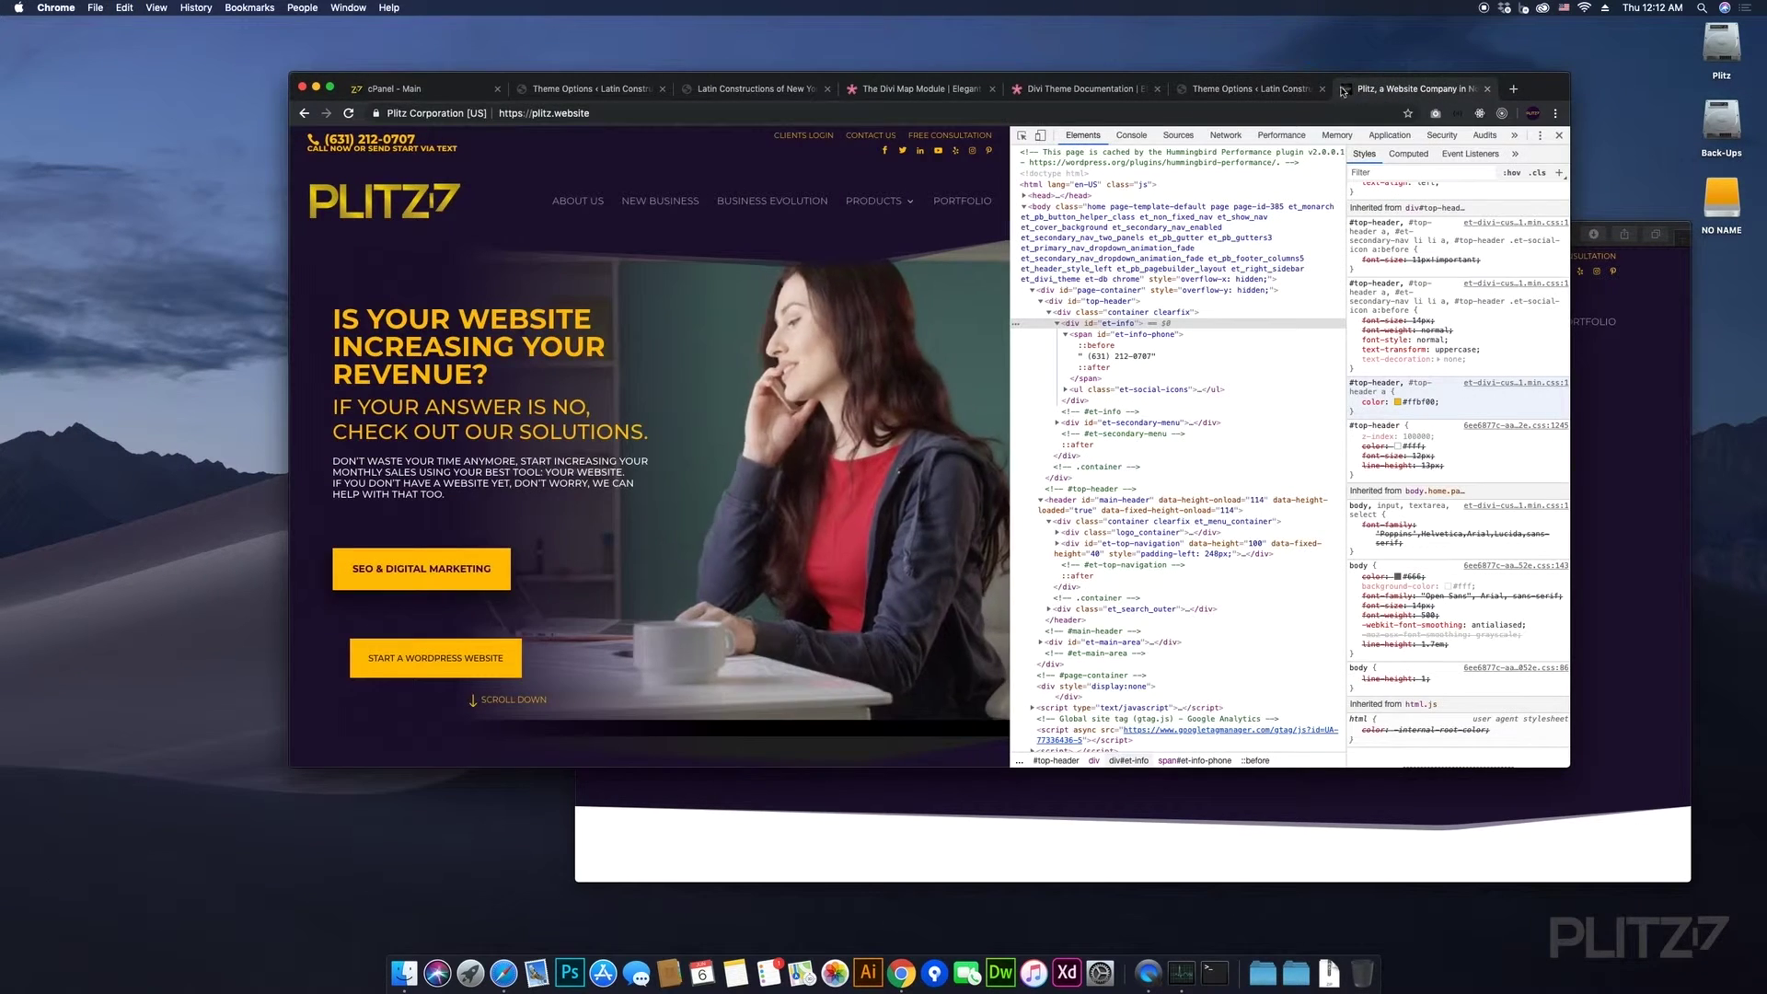
pyautogui.click(1488, 89)
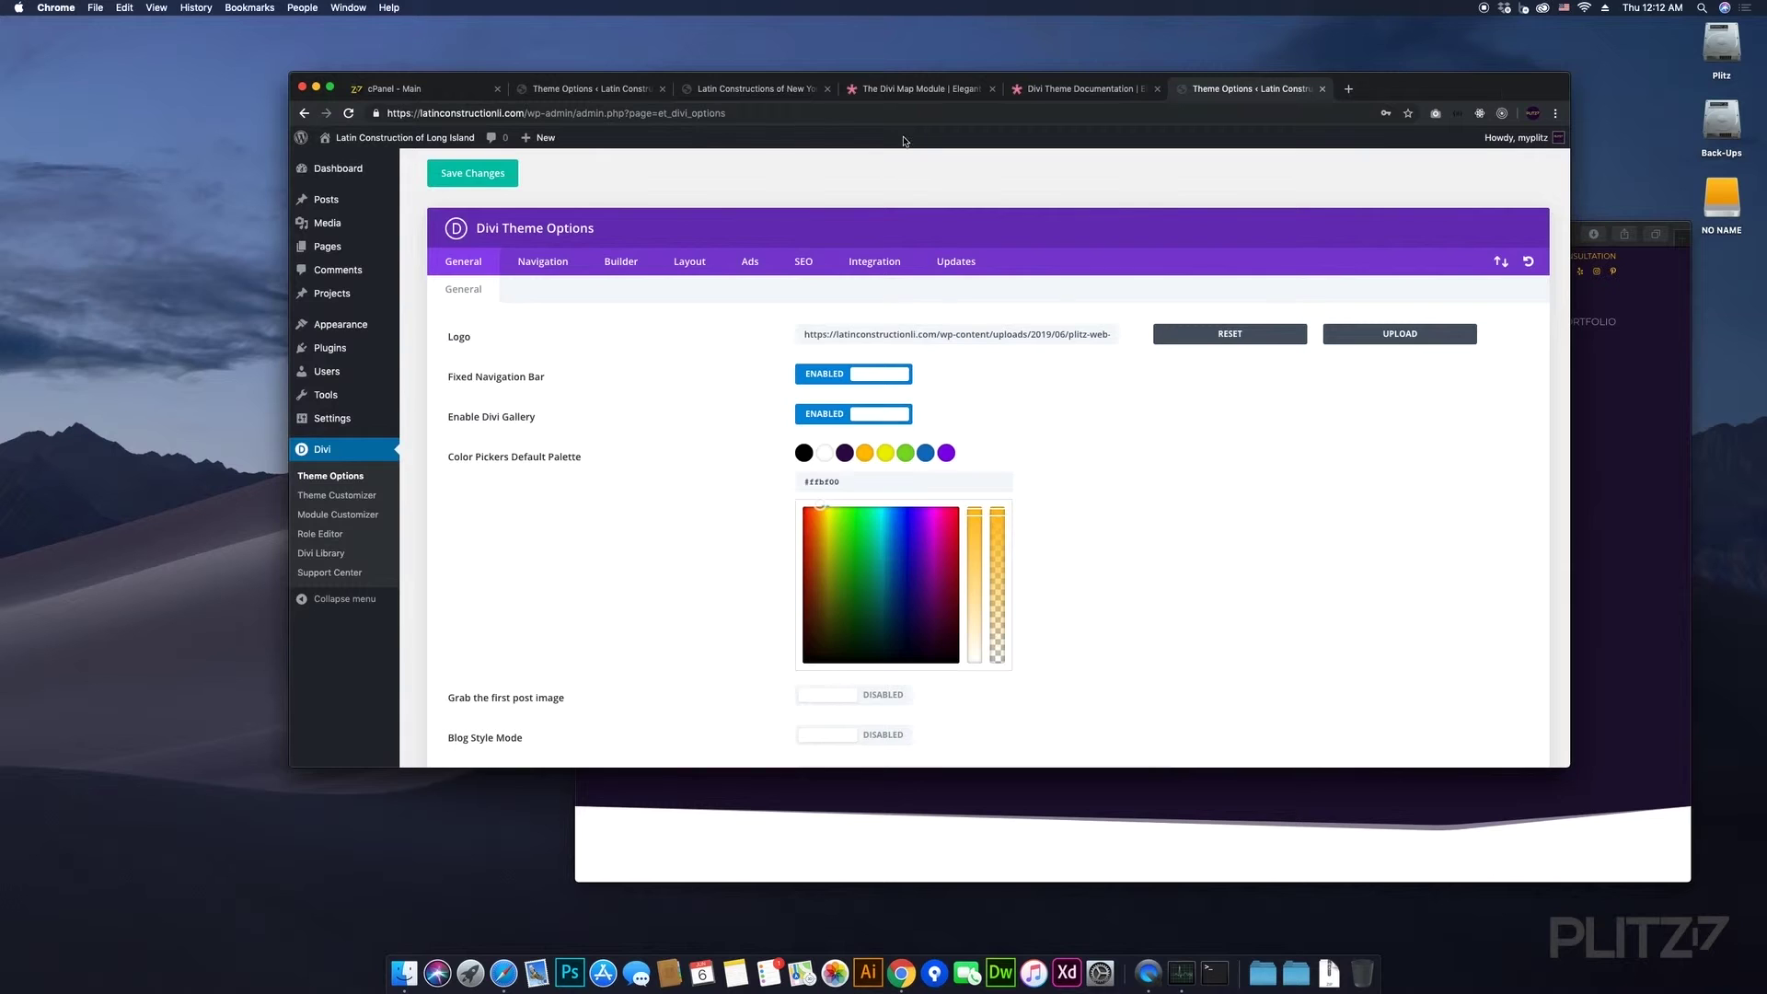
# - Look through the first post image, blog style, sidebar layout and WooCommerce page layout options, down to the social icon settings
pyautogui.scroll(-3, 1128, 571)
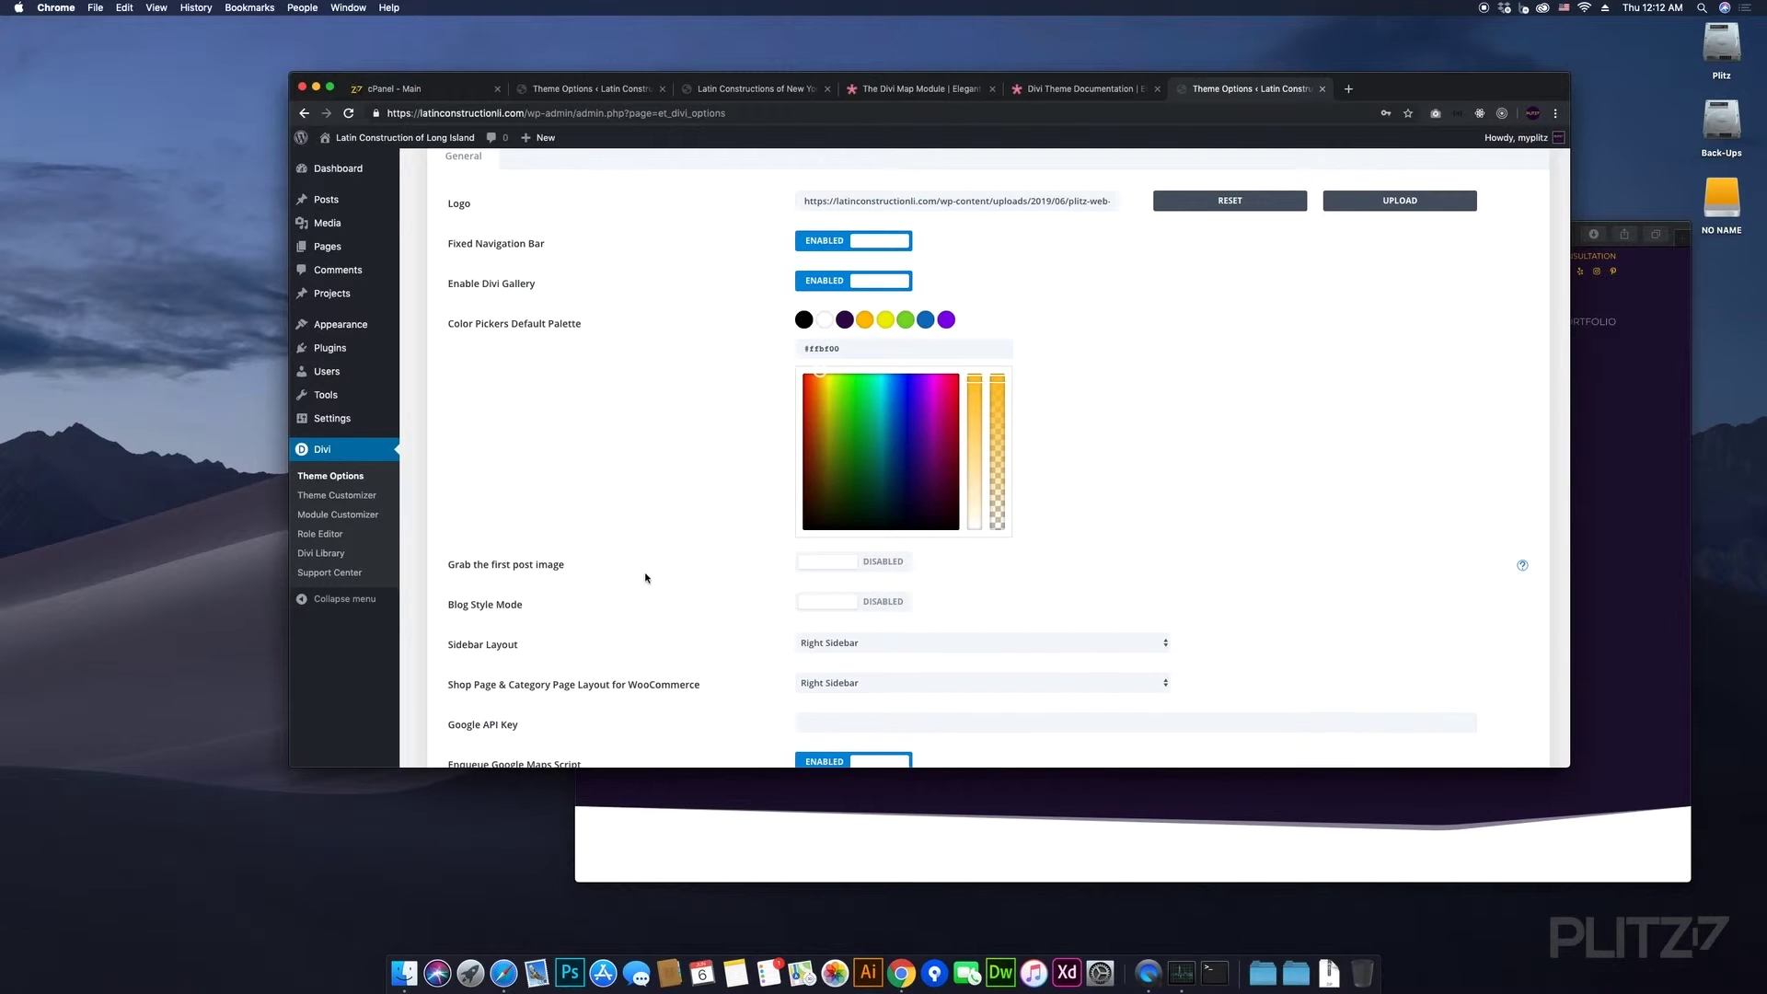
pyautogui.scroll(-1, 646, 577)
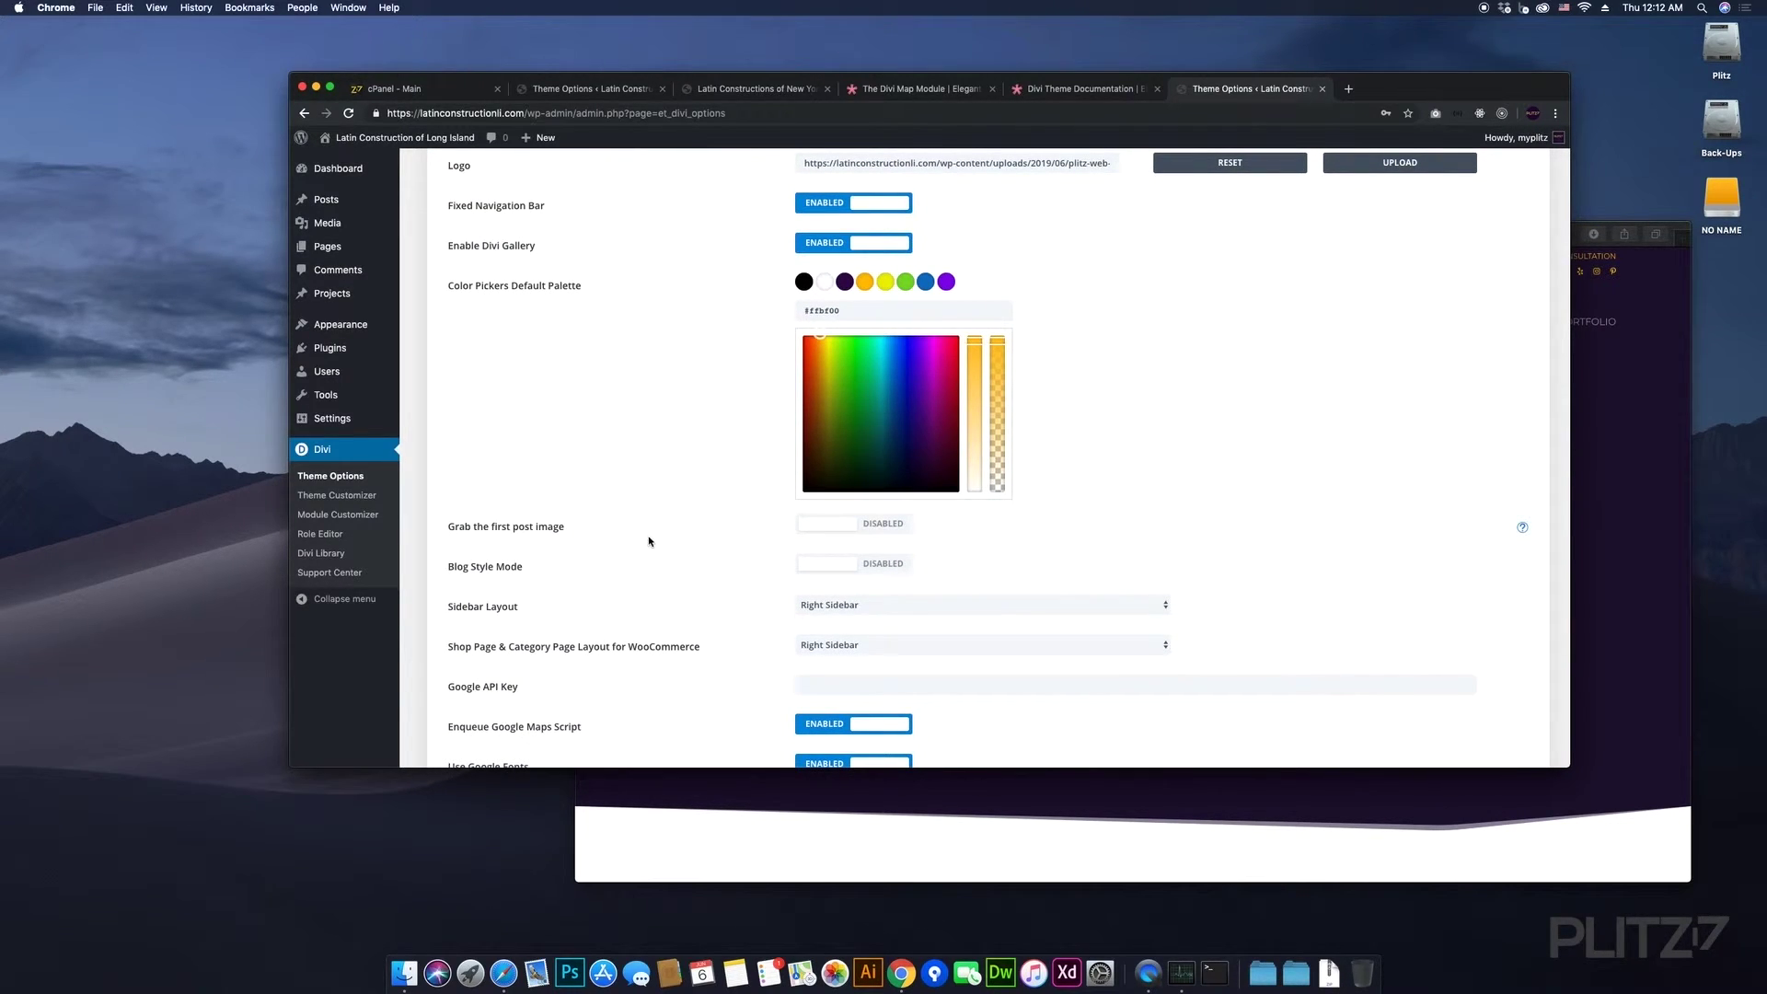
pyautogui.moveTo(344, 204)
pyautogui.scroll(-3, 763, 548)
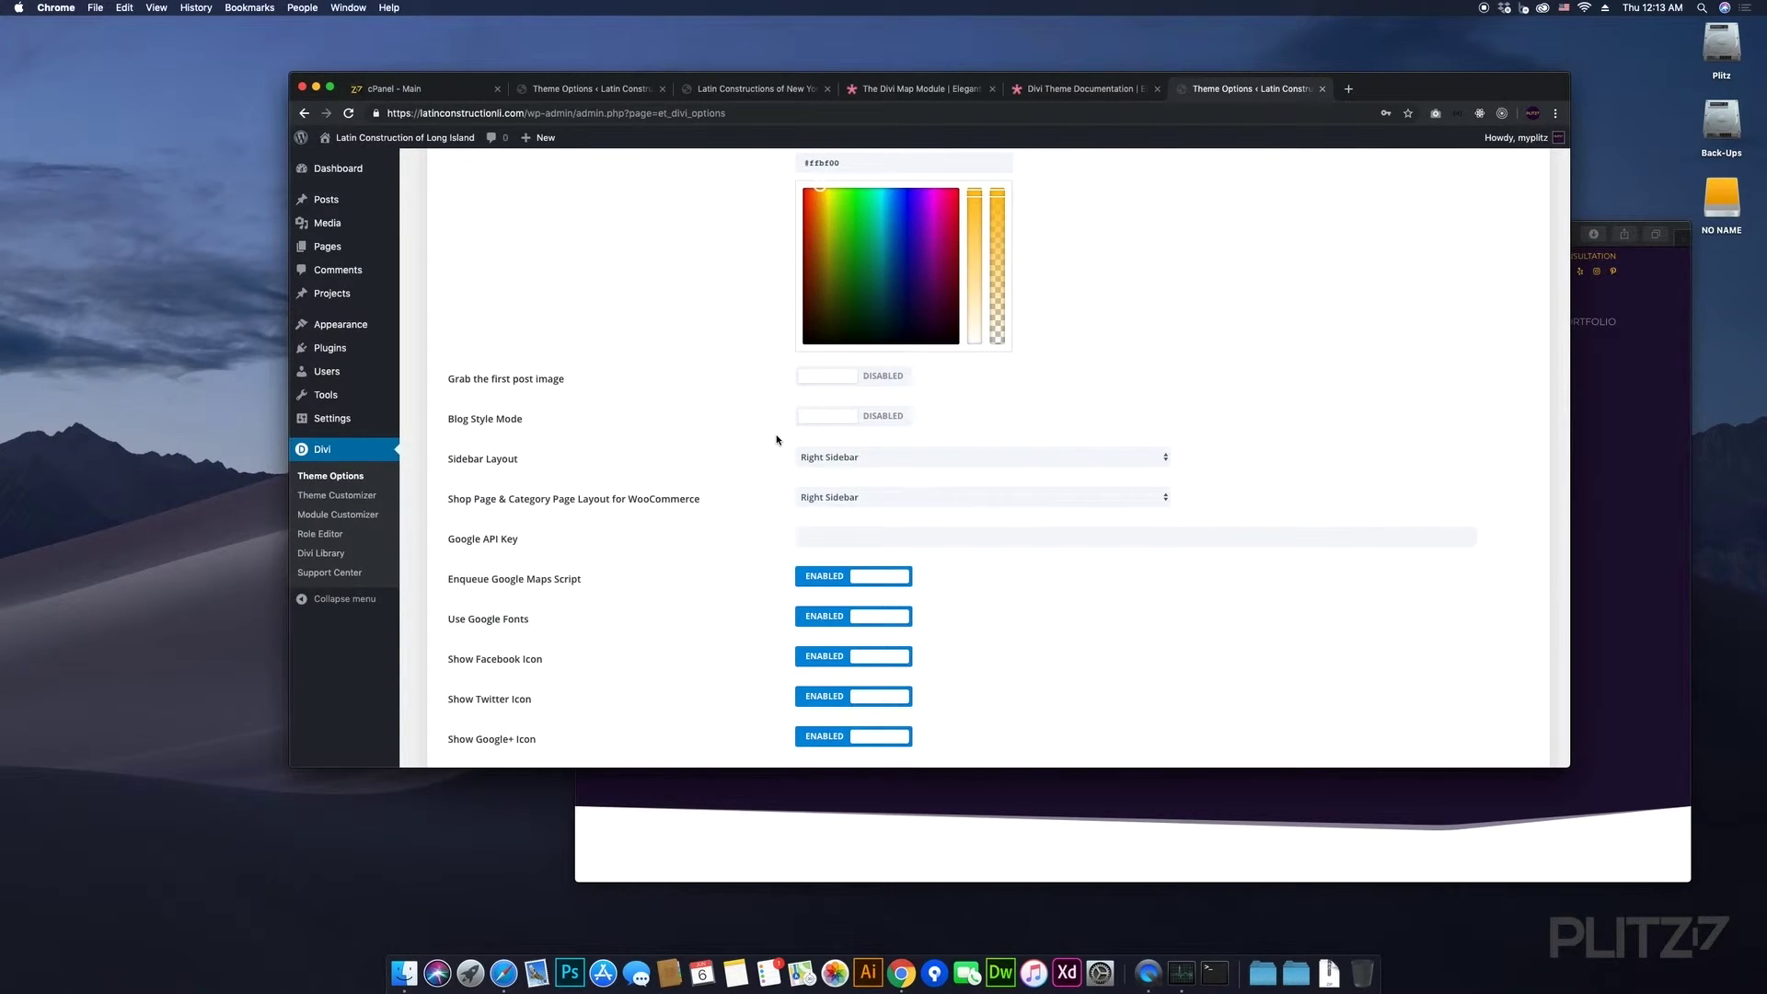
pyautogui.scroll(-2, 776, 440)
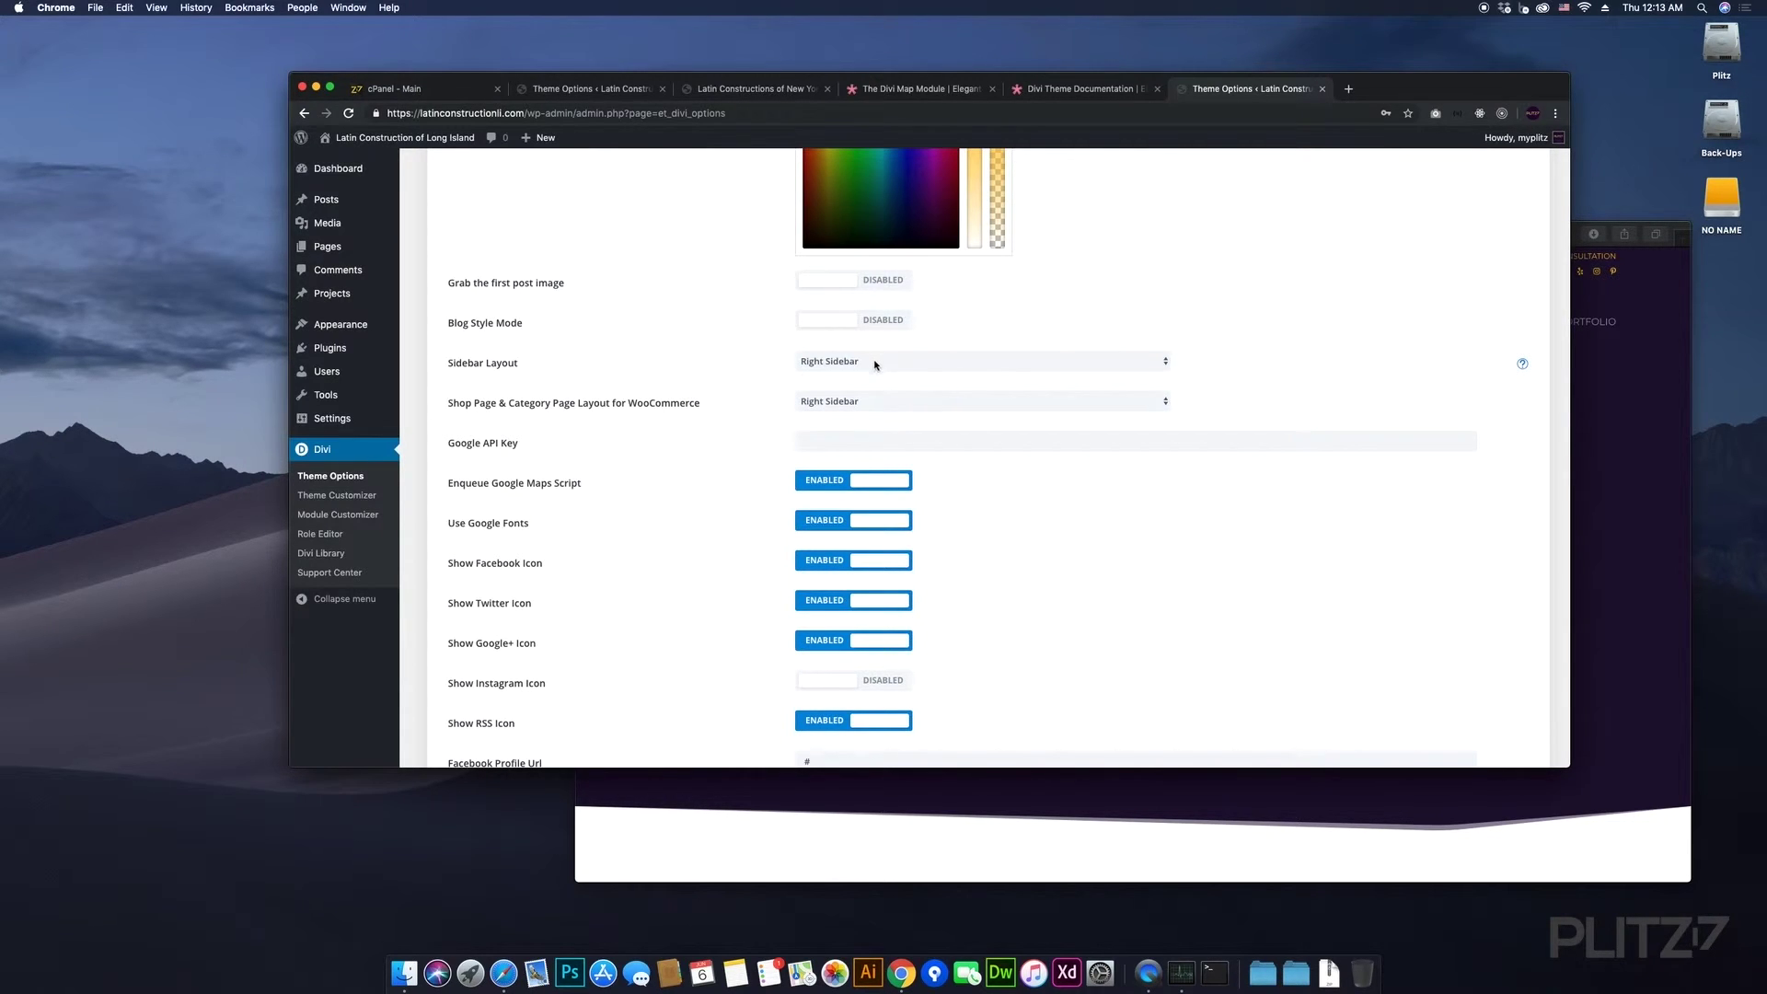
pyautogui.click(927, 364)
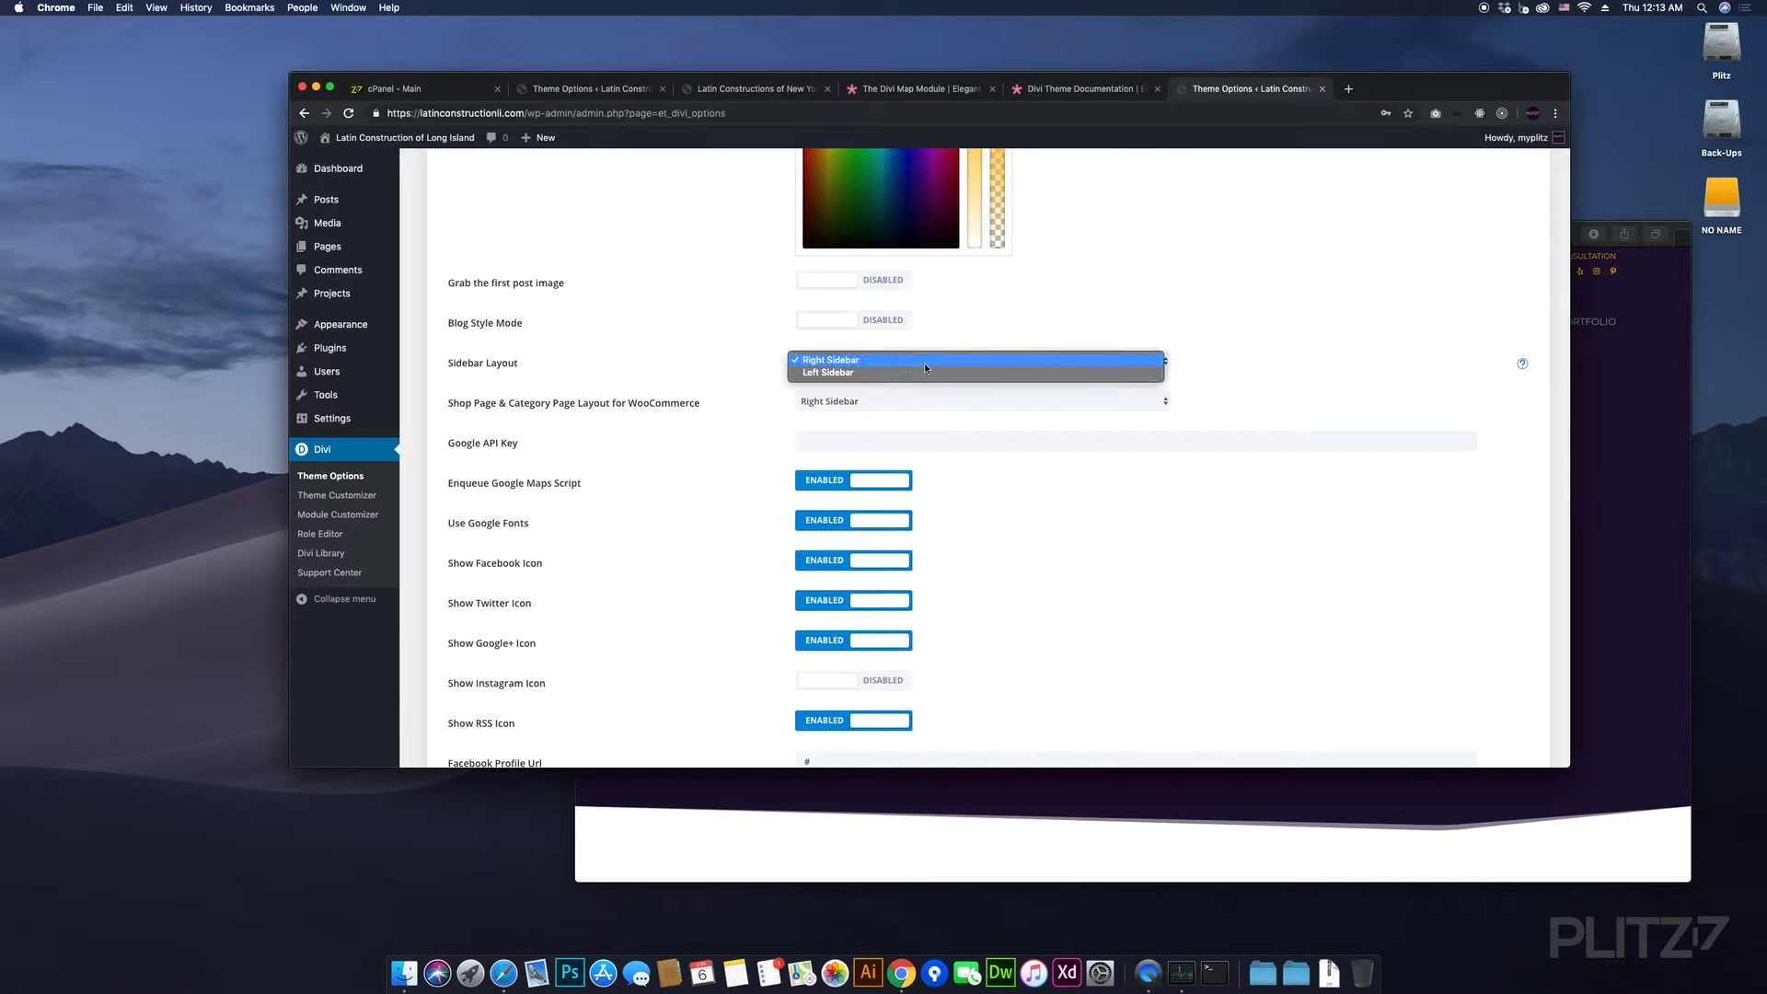
pyautogui.click(751, 395)
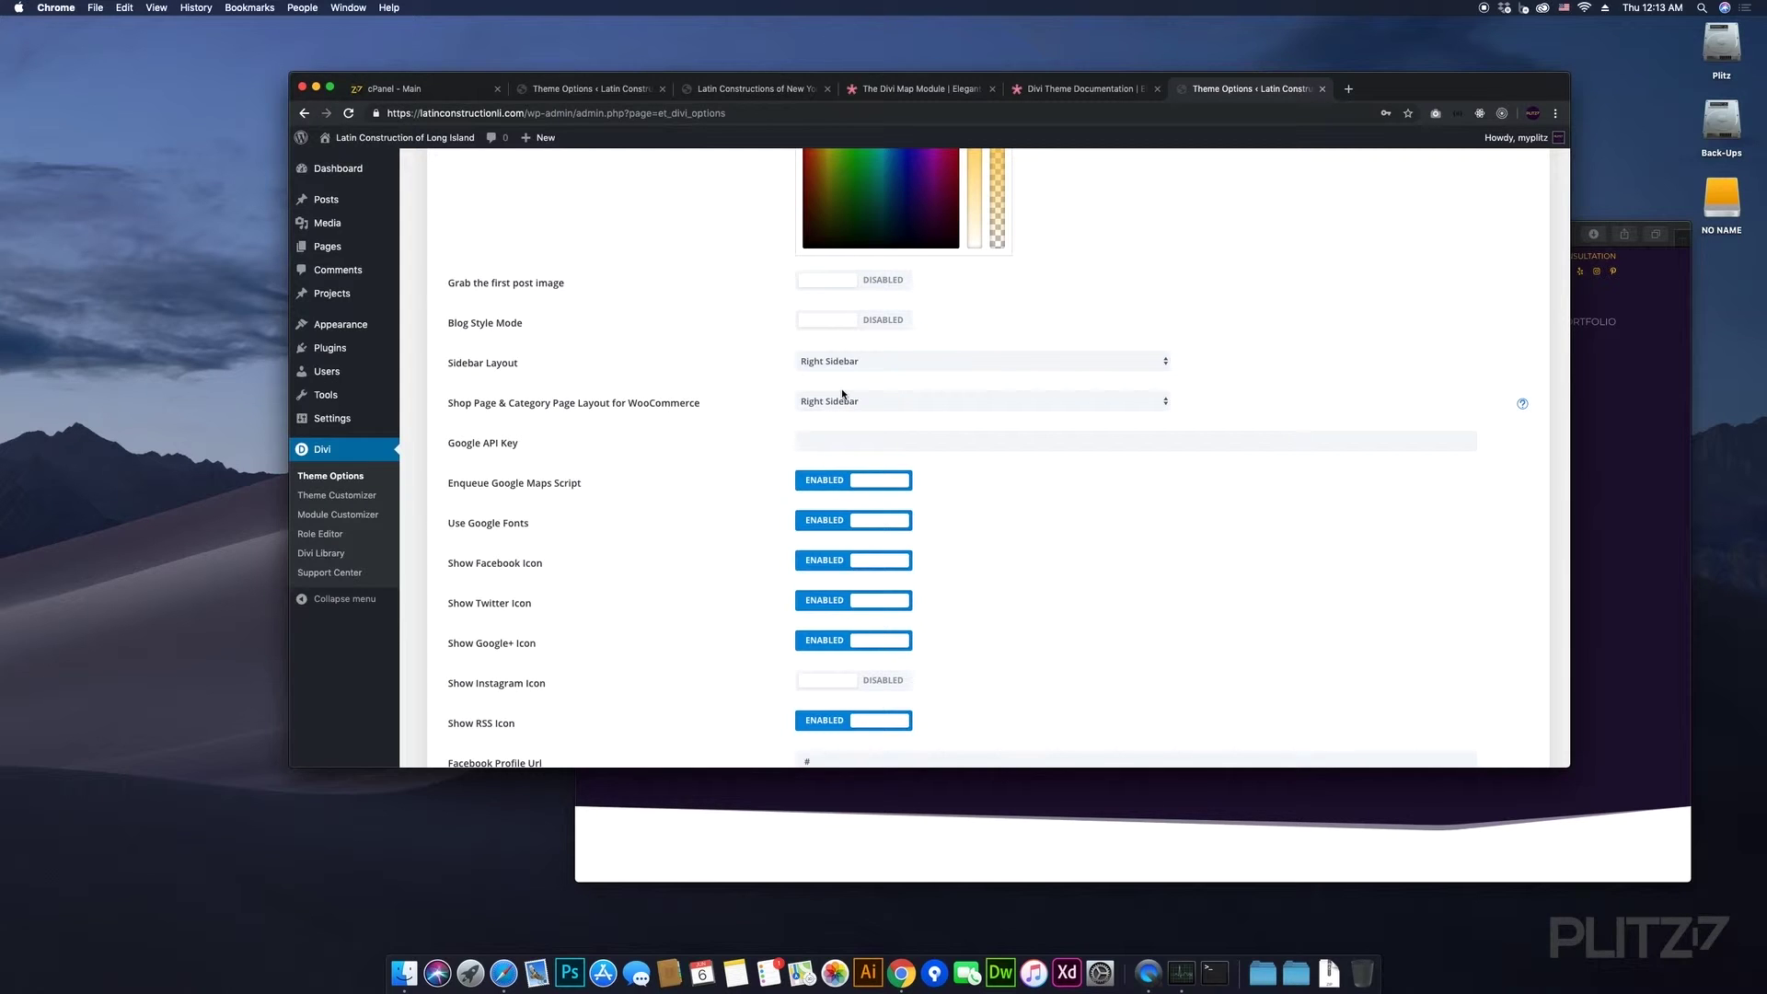
pyautogui.moveTo(593, 406); pyautogui.dragTo(666, 406)
pyautogui.click(694, 407)
pyautogui.scroll(-1, 707, 419)
pyautogui.scroll(-3, 706, 418)
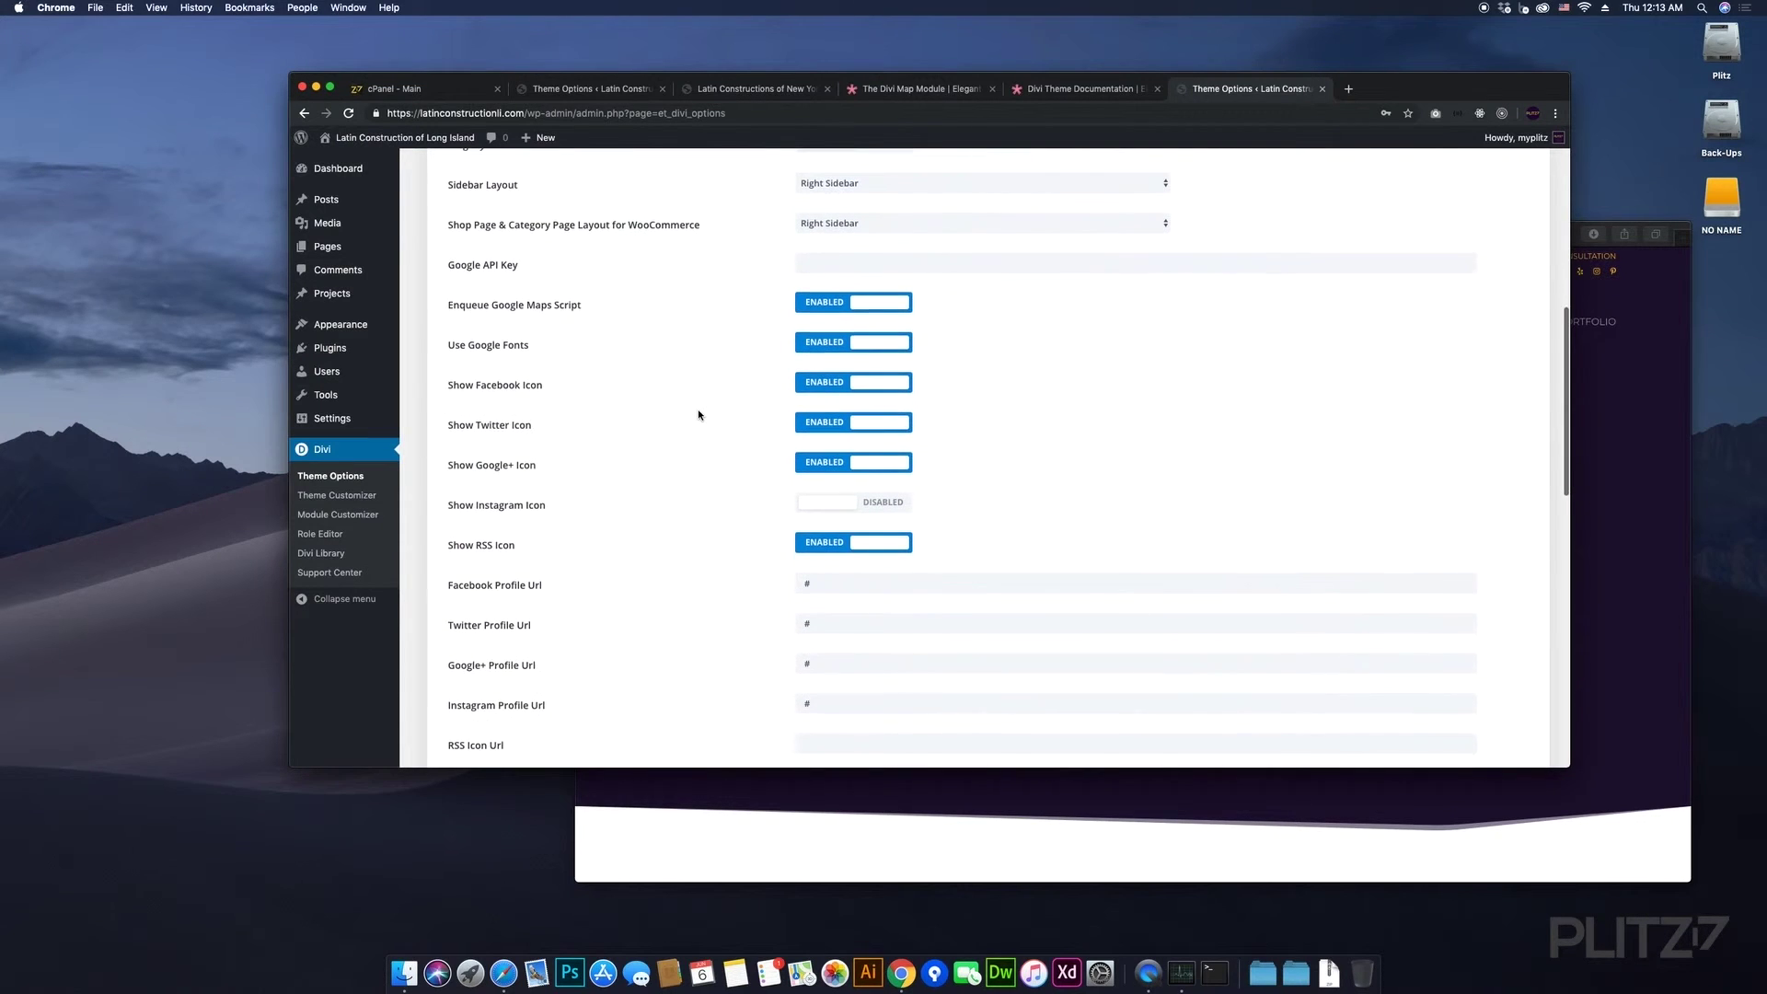
pyautogui.scroll(1, 566, 284)
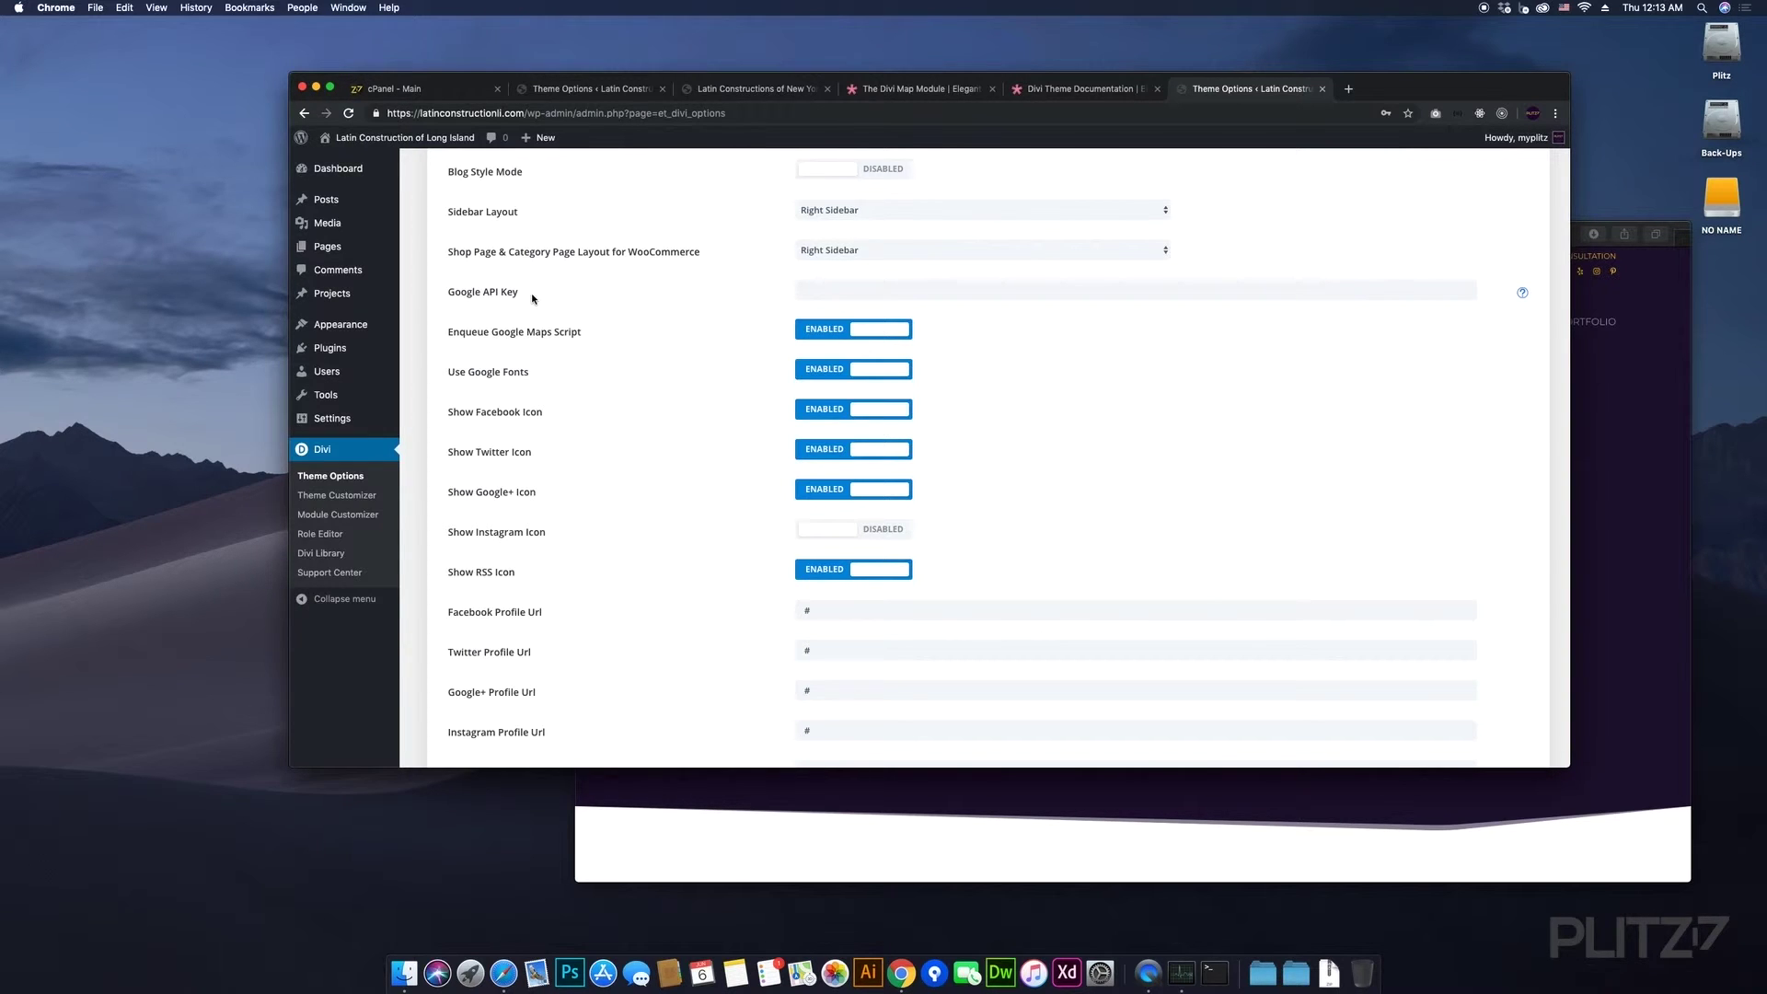
# - Read the help on the Google API Key option and look through the Divi Map Module documentation on obtaining a key
pyautogui.click(1524, 297)
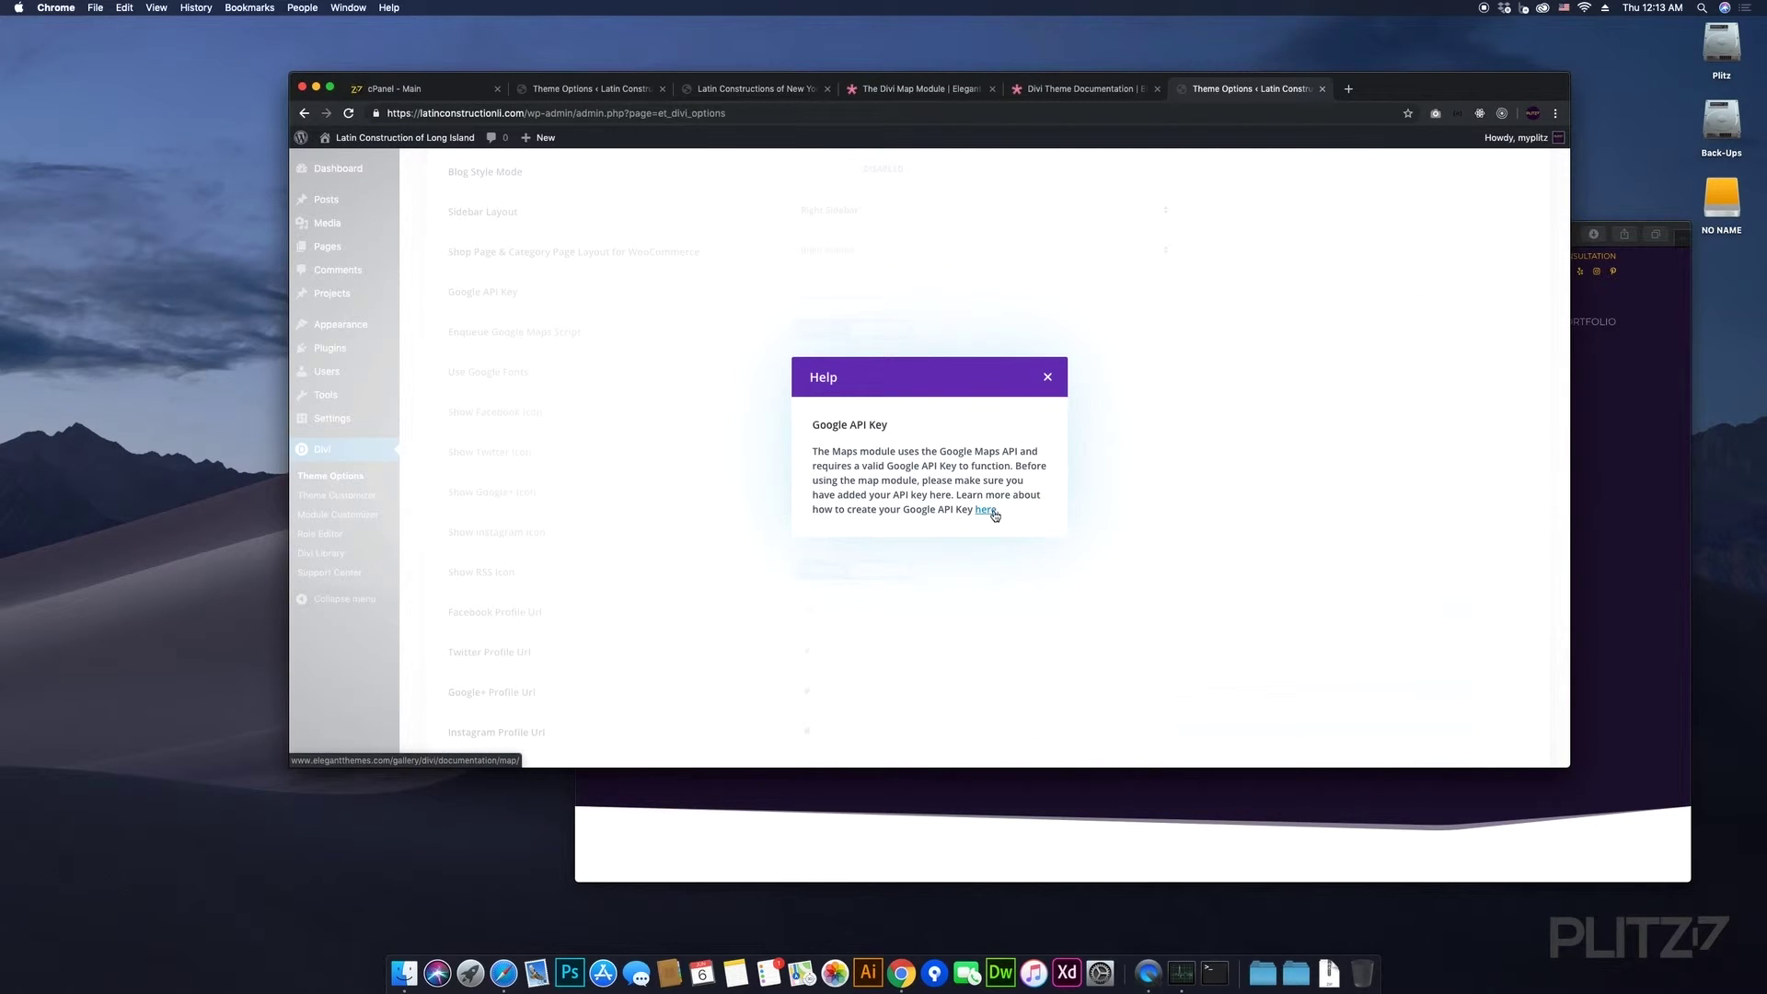
pyautogui.click(1053, 380)
pyautogui.click(939, 91)
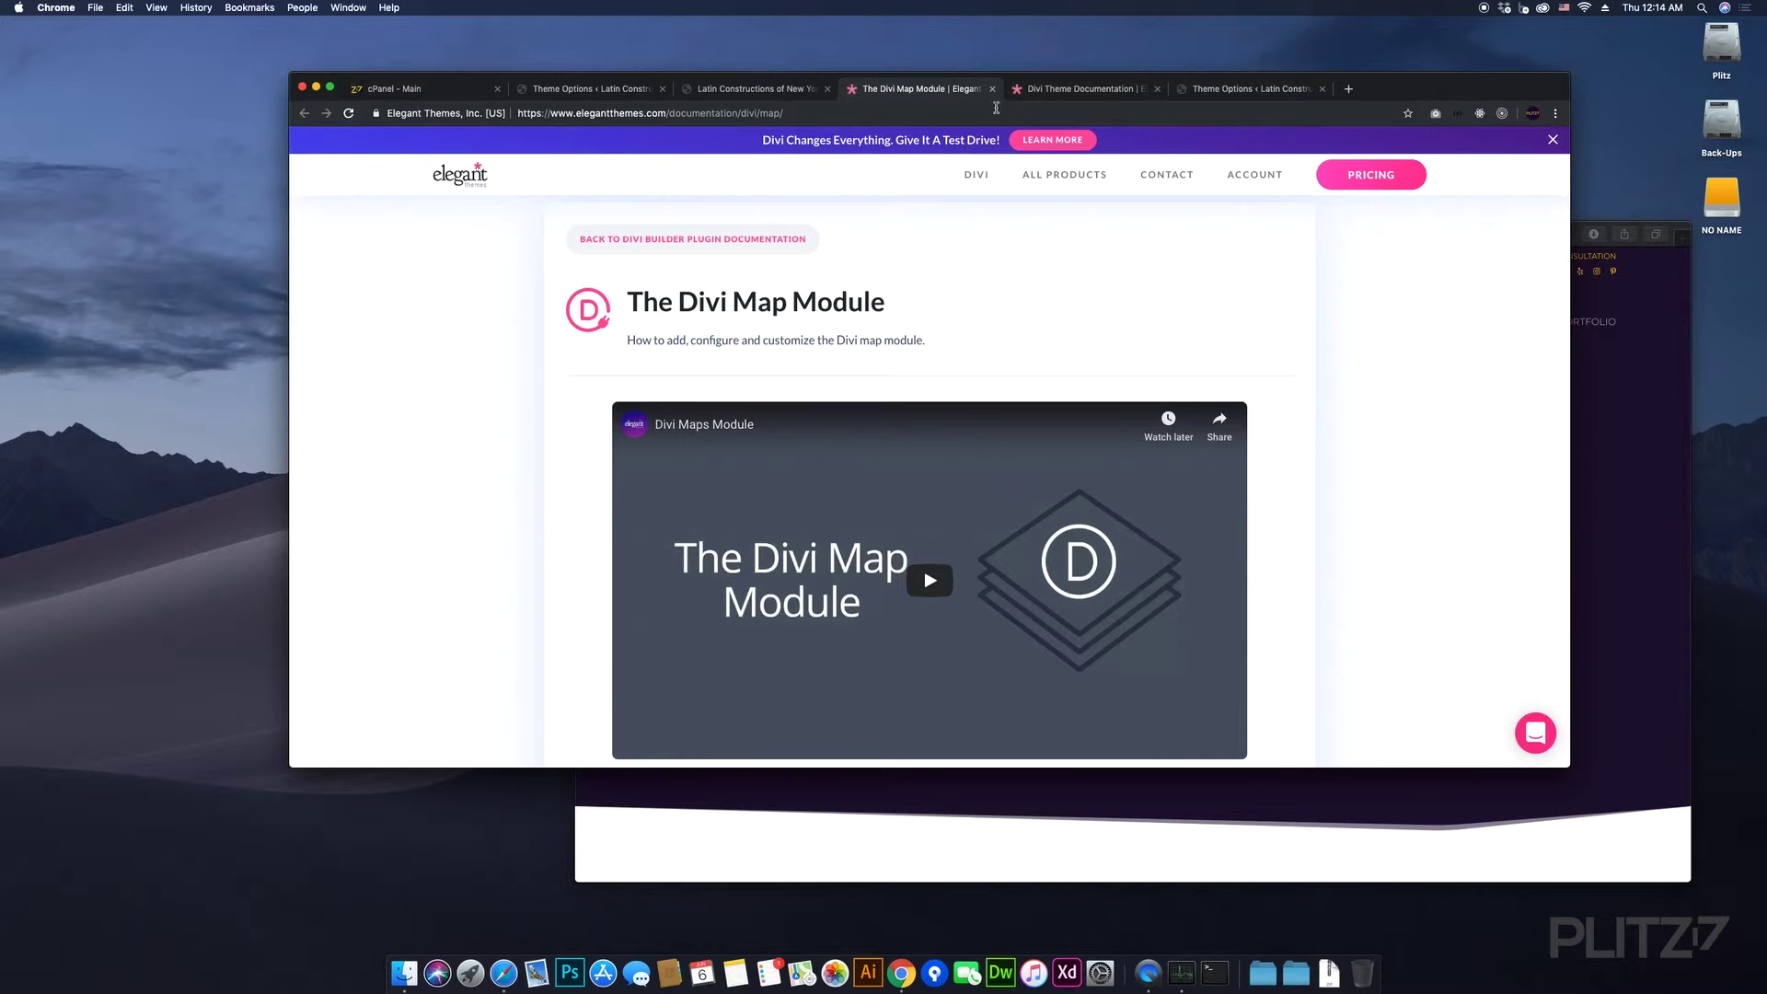
pyautogui.scroll(-4, 942, 266)
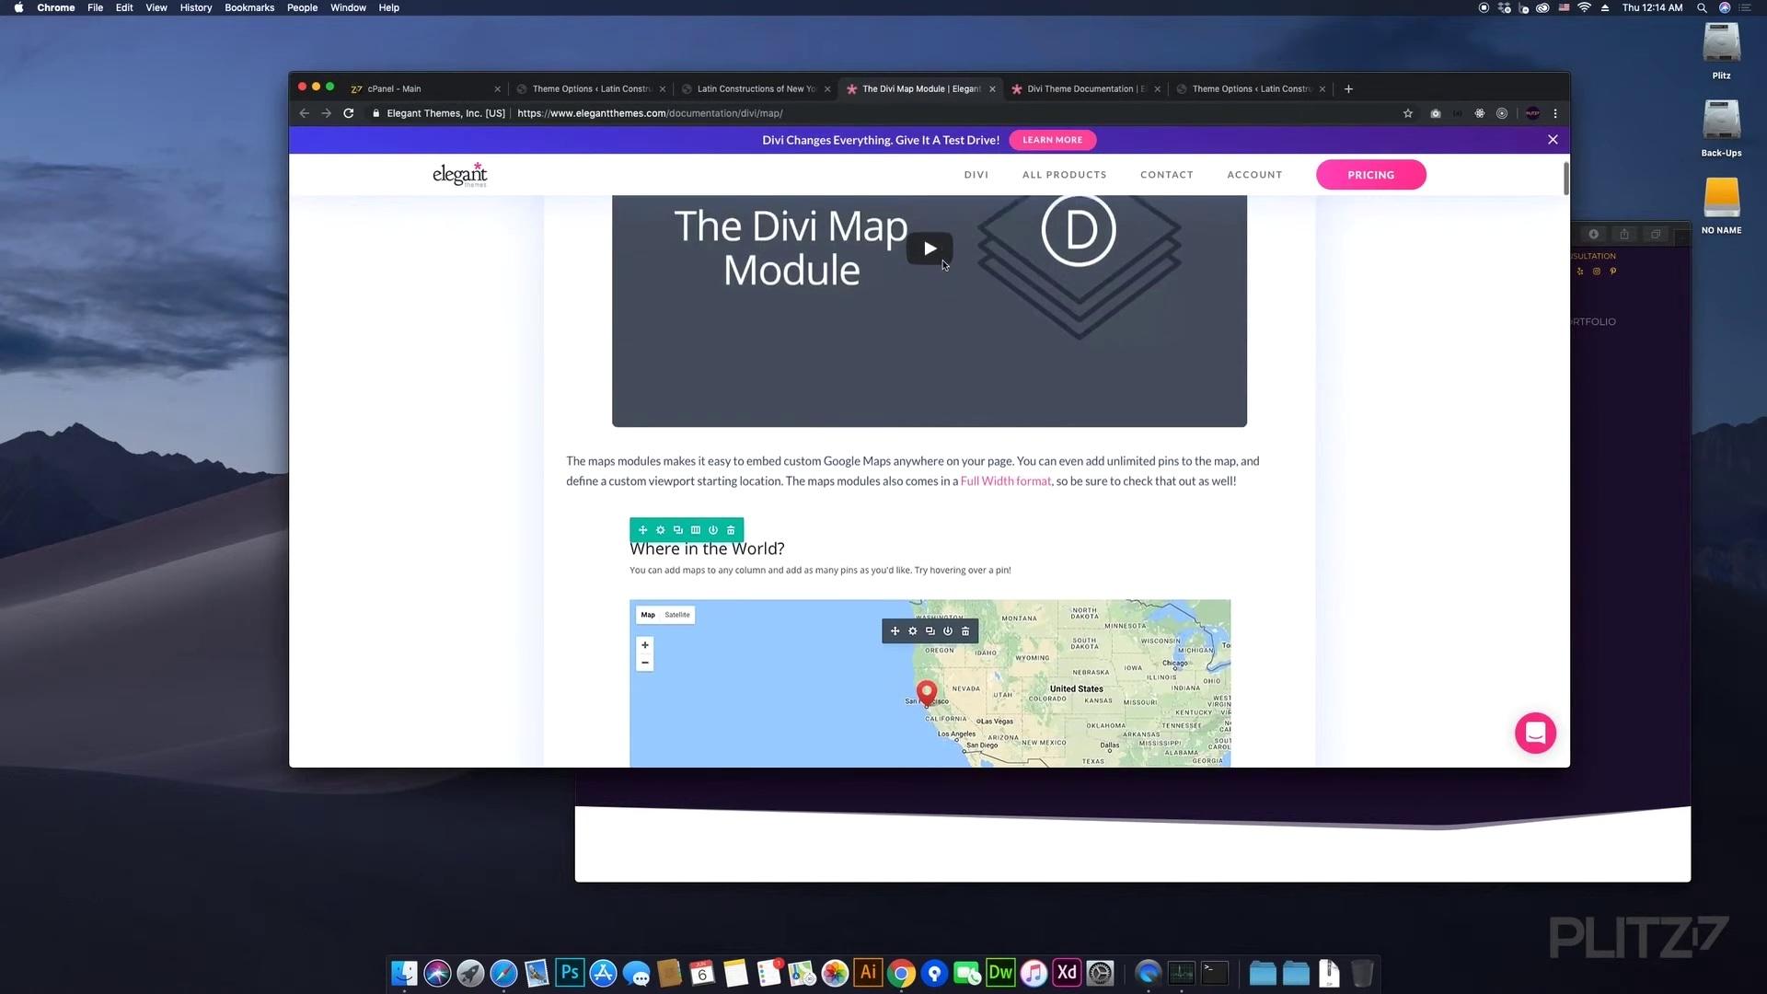
pyautogui.scroll(-2, 942, 266)
pyautogui.scroll(2, 943, 266)
pyautogui.scroll(-3, 942, 266)
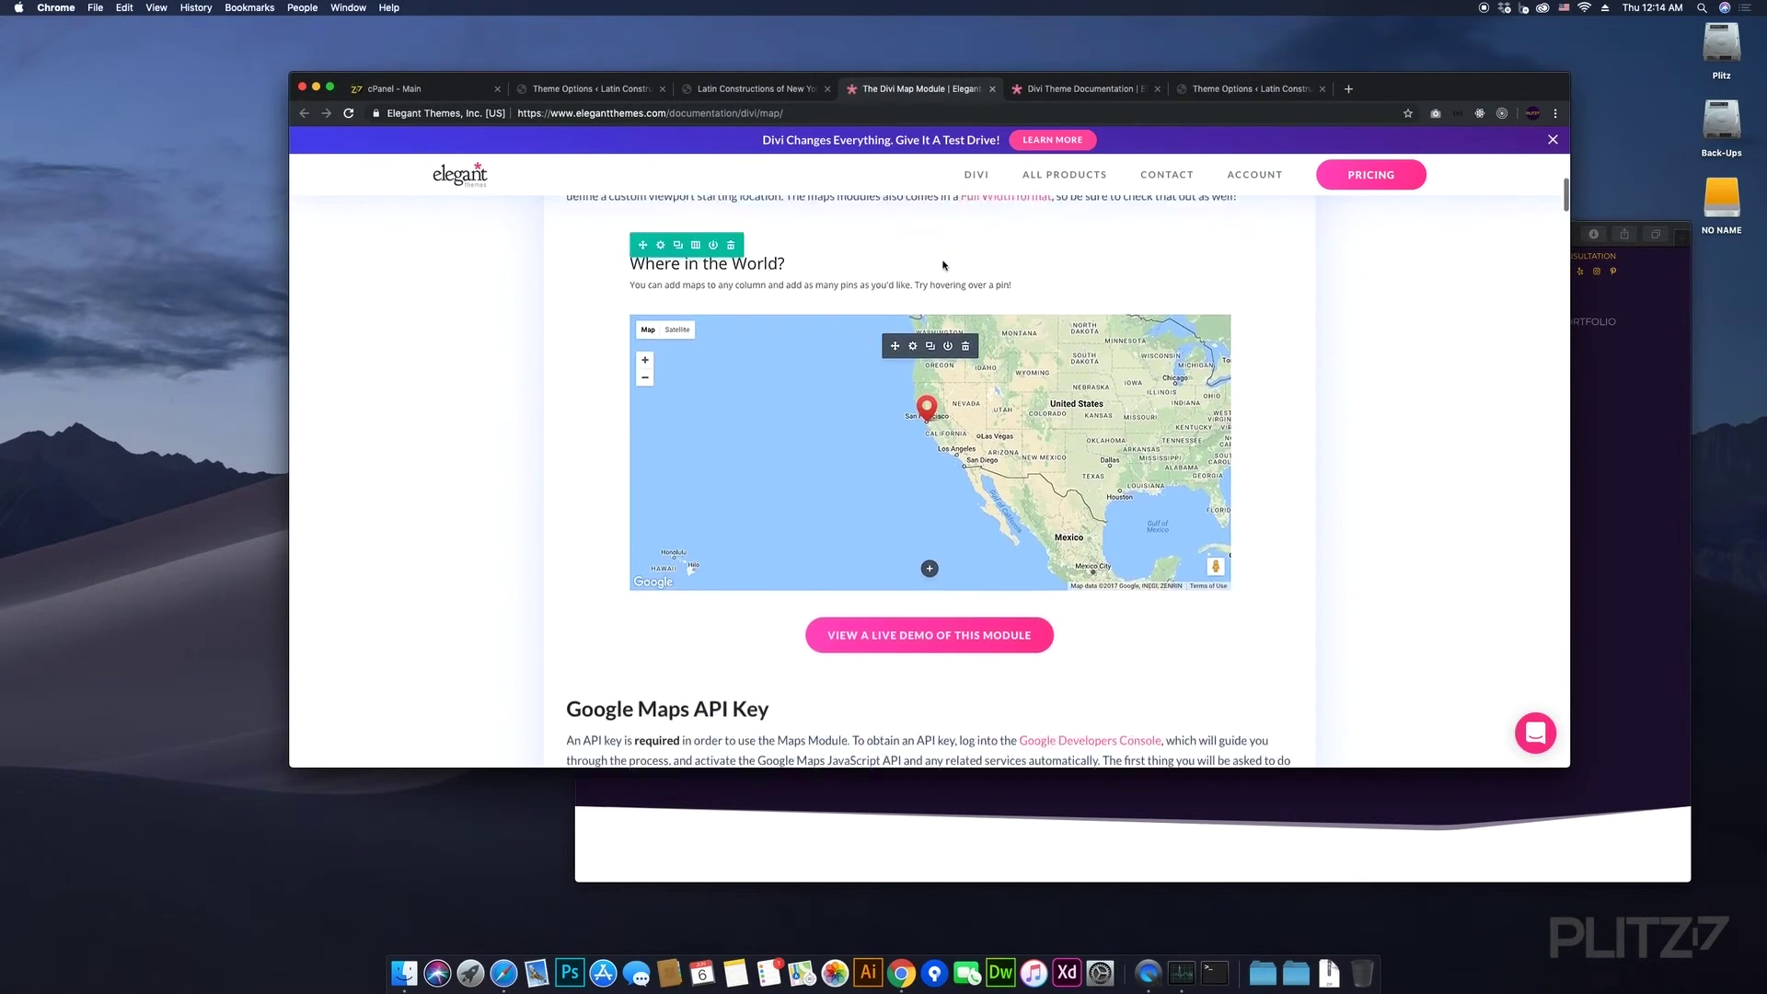
pyautogui.scroll(-12, 942, 266)
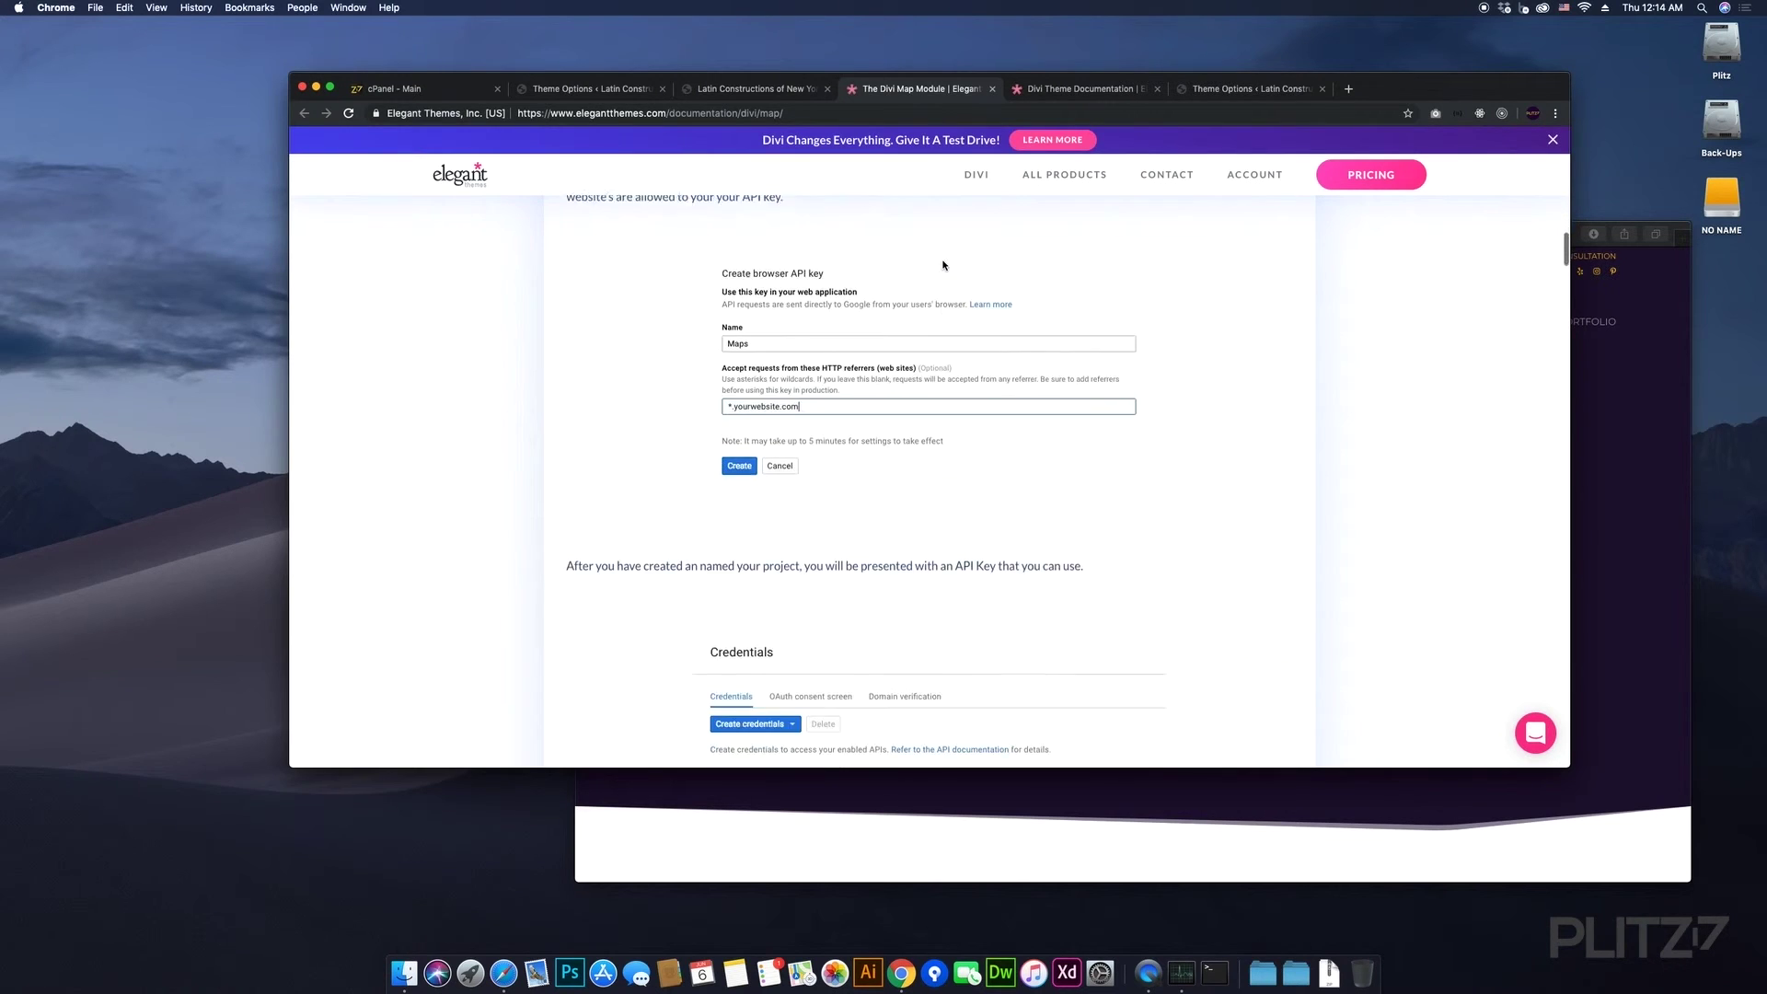
pyautogui.scroll(-2, 943, 266)
pyautogui.scroll(-5, 942, 265)
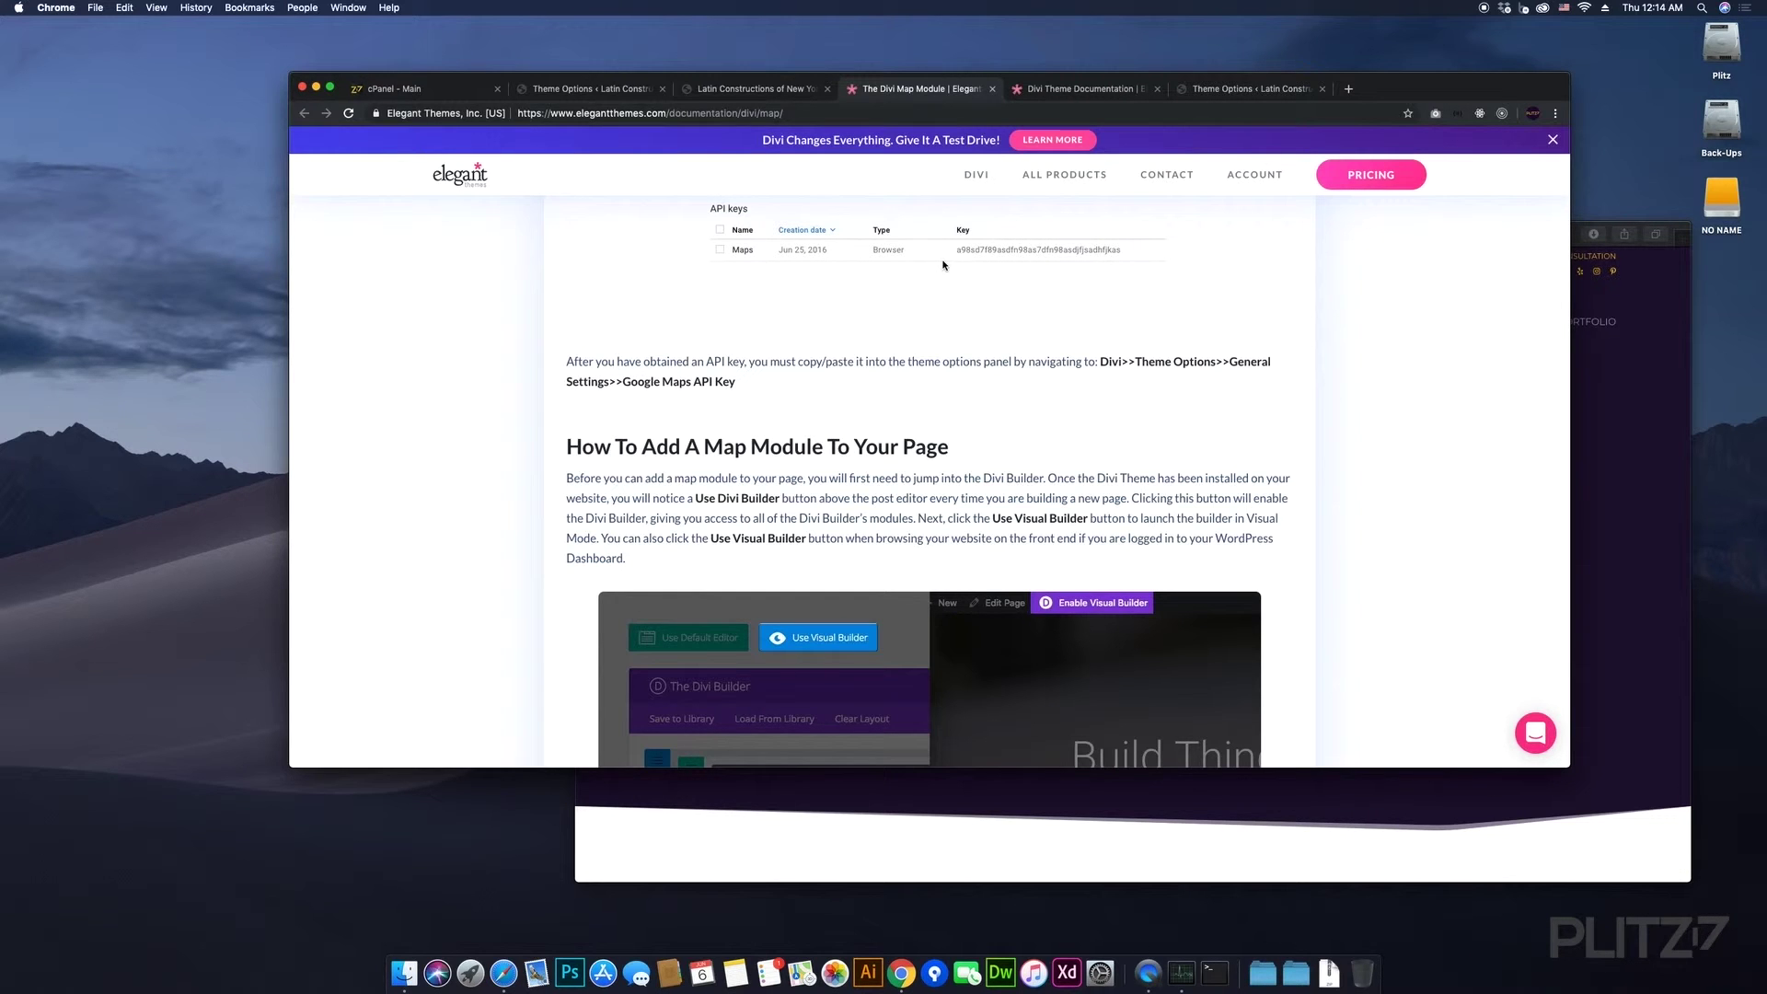
pyautogui.scroll(-15, 1031, 396)
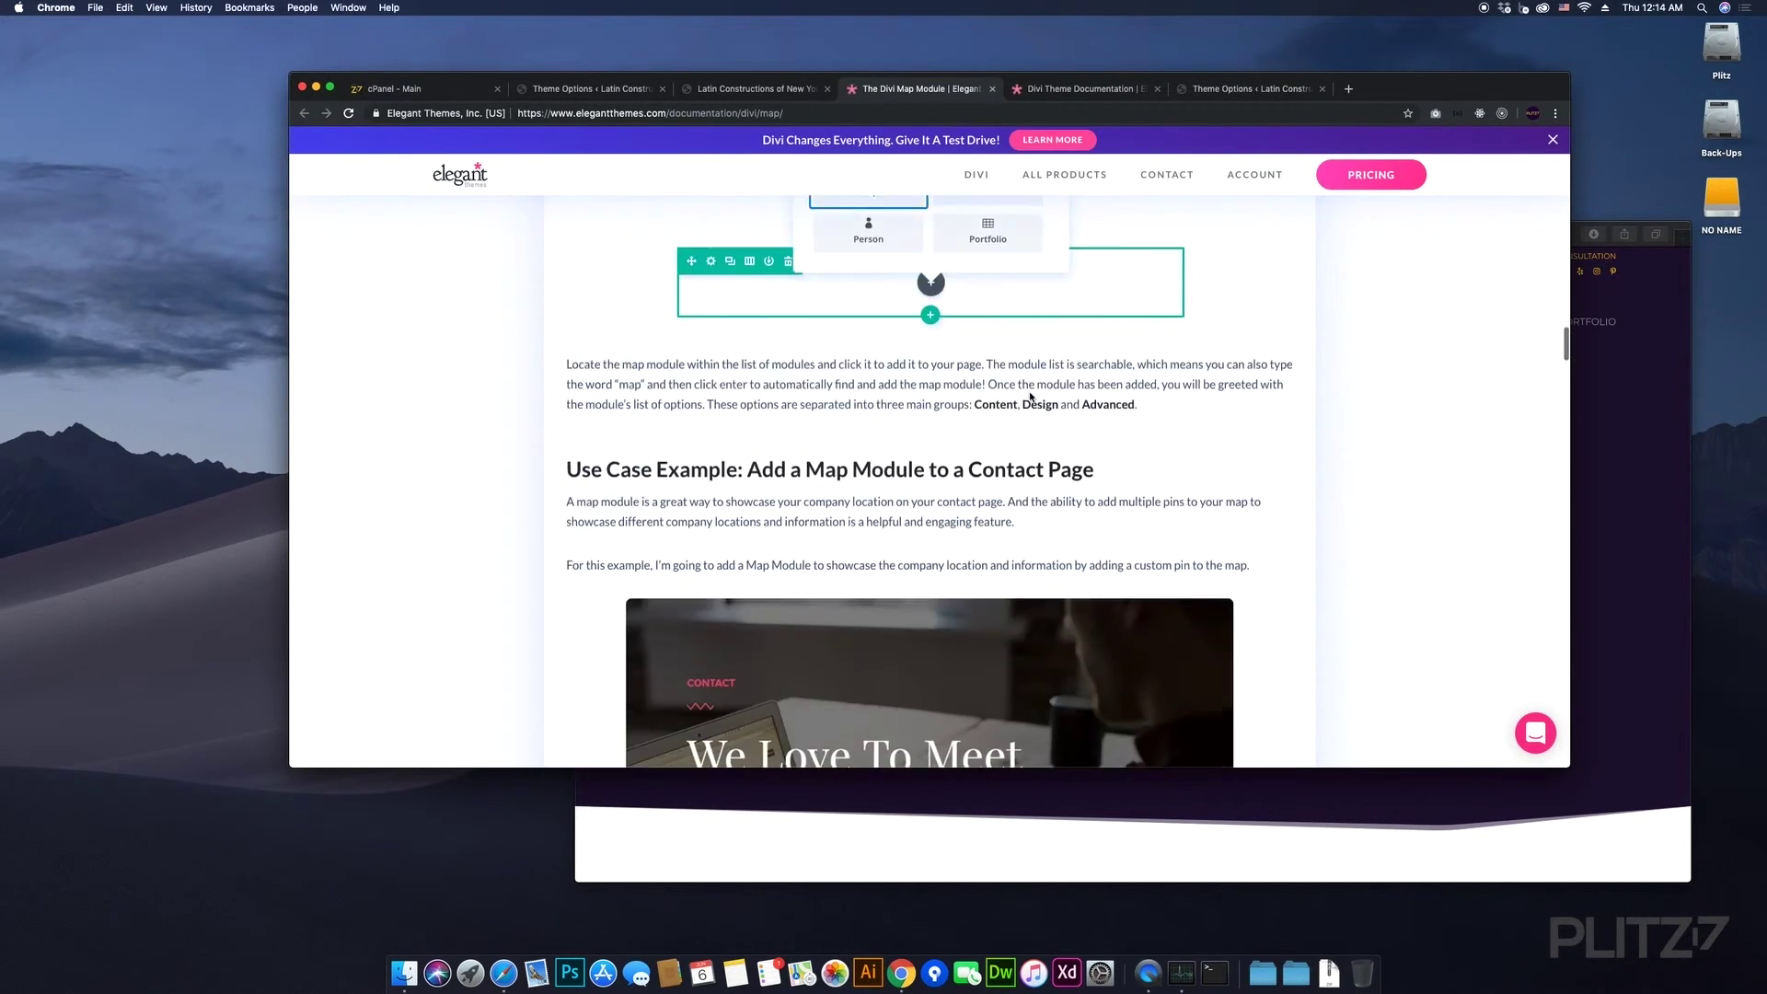
pyautogui.scroll(-8, 1031, 396)
pyautogui.scroll(15, 1031, 396)
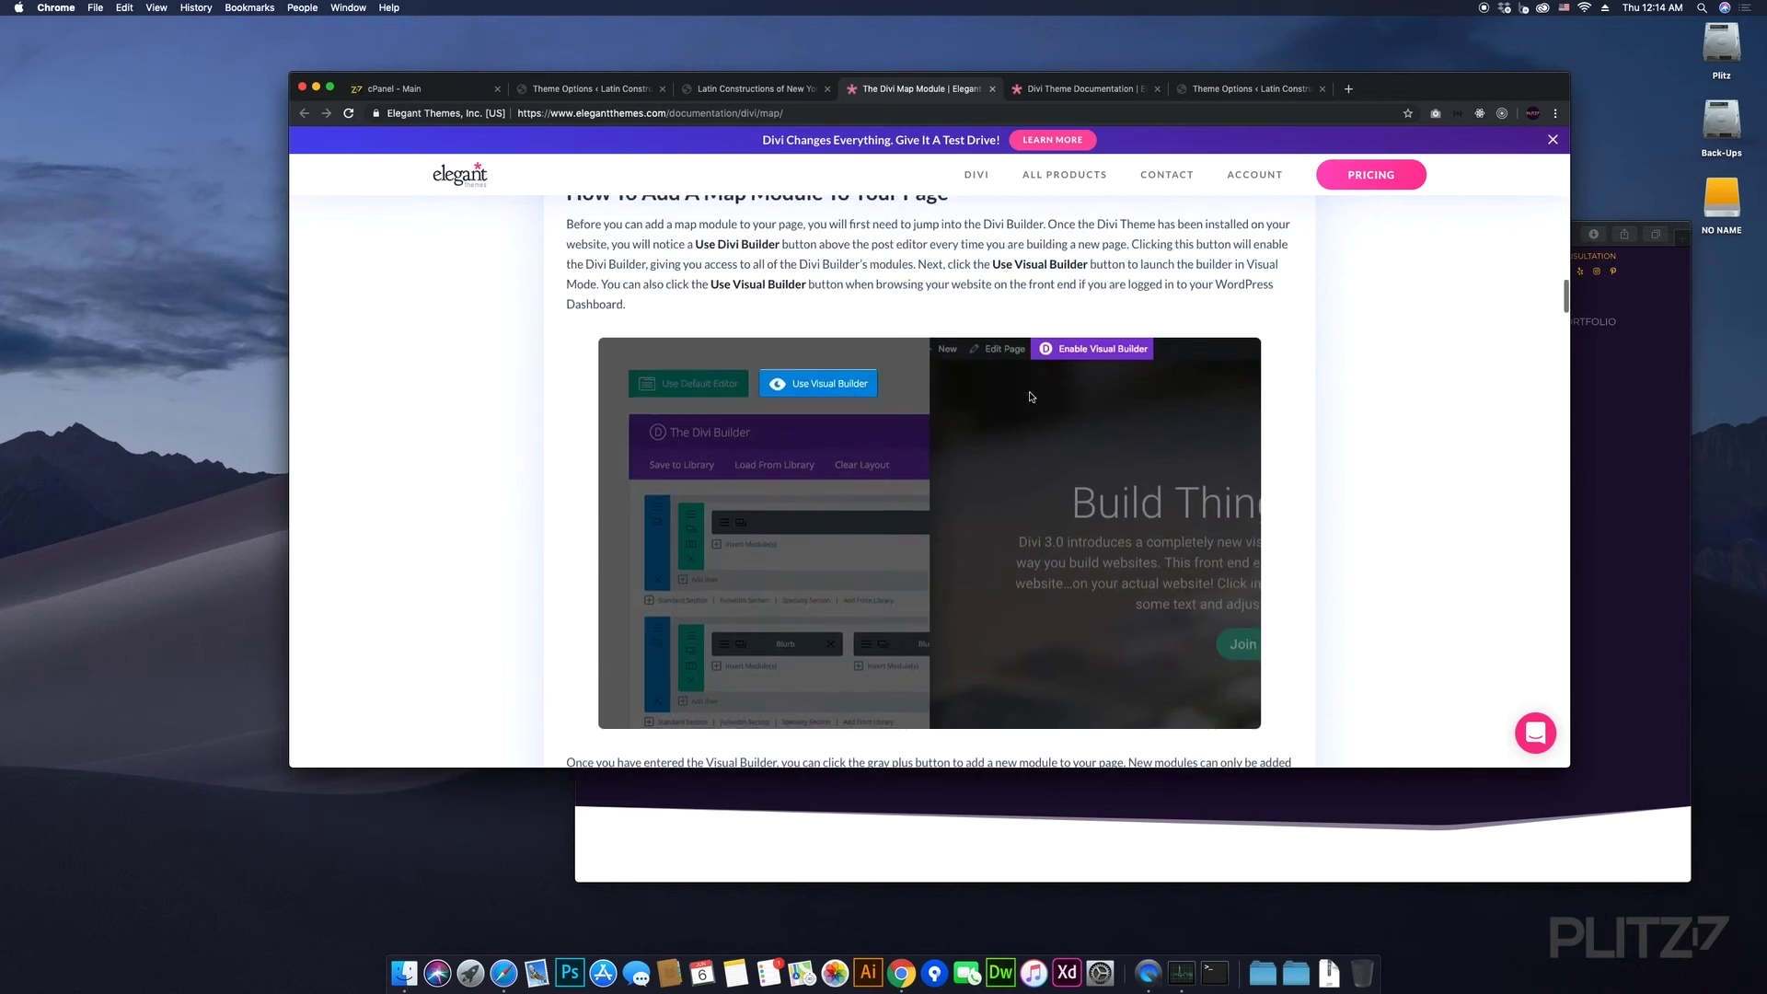
pyautogui.scroll(15, 1031, 396)
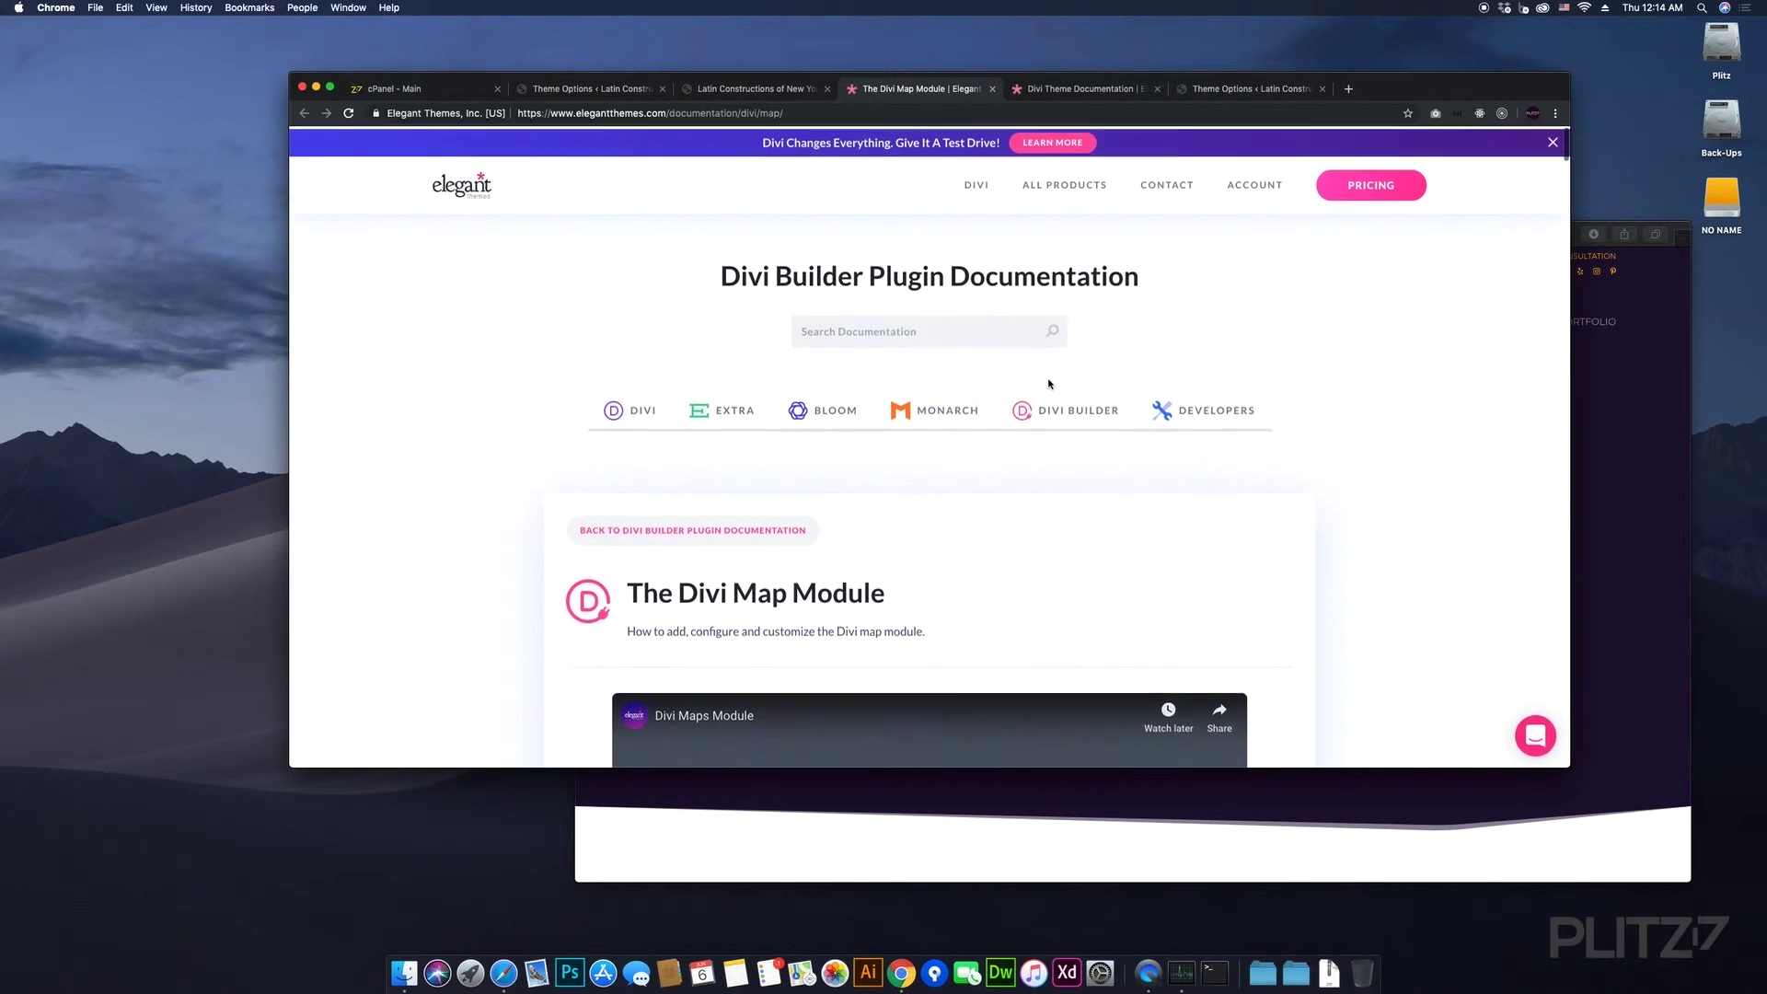
# - Return to the Divi theme options and paste the API key into the Google API Key field
pyautogui.click(1083, 93)
pyautogui.click(1276, 89)
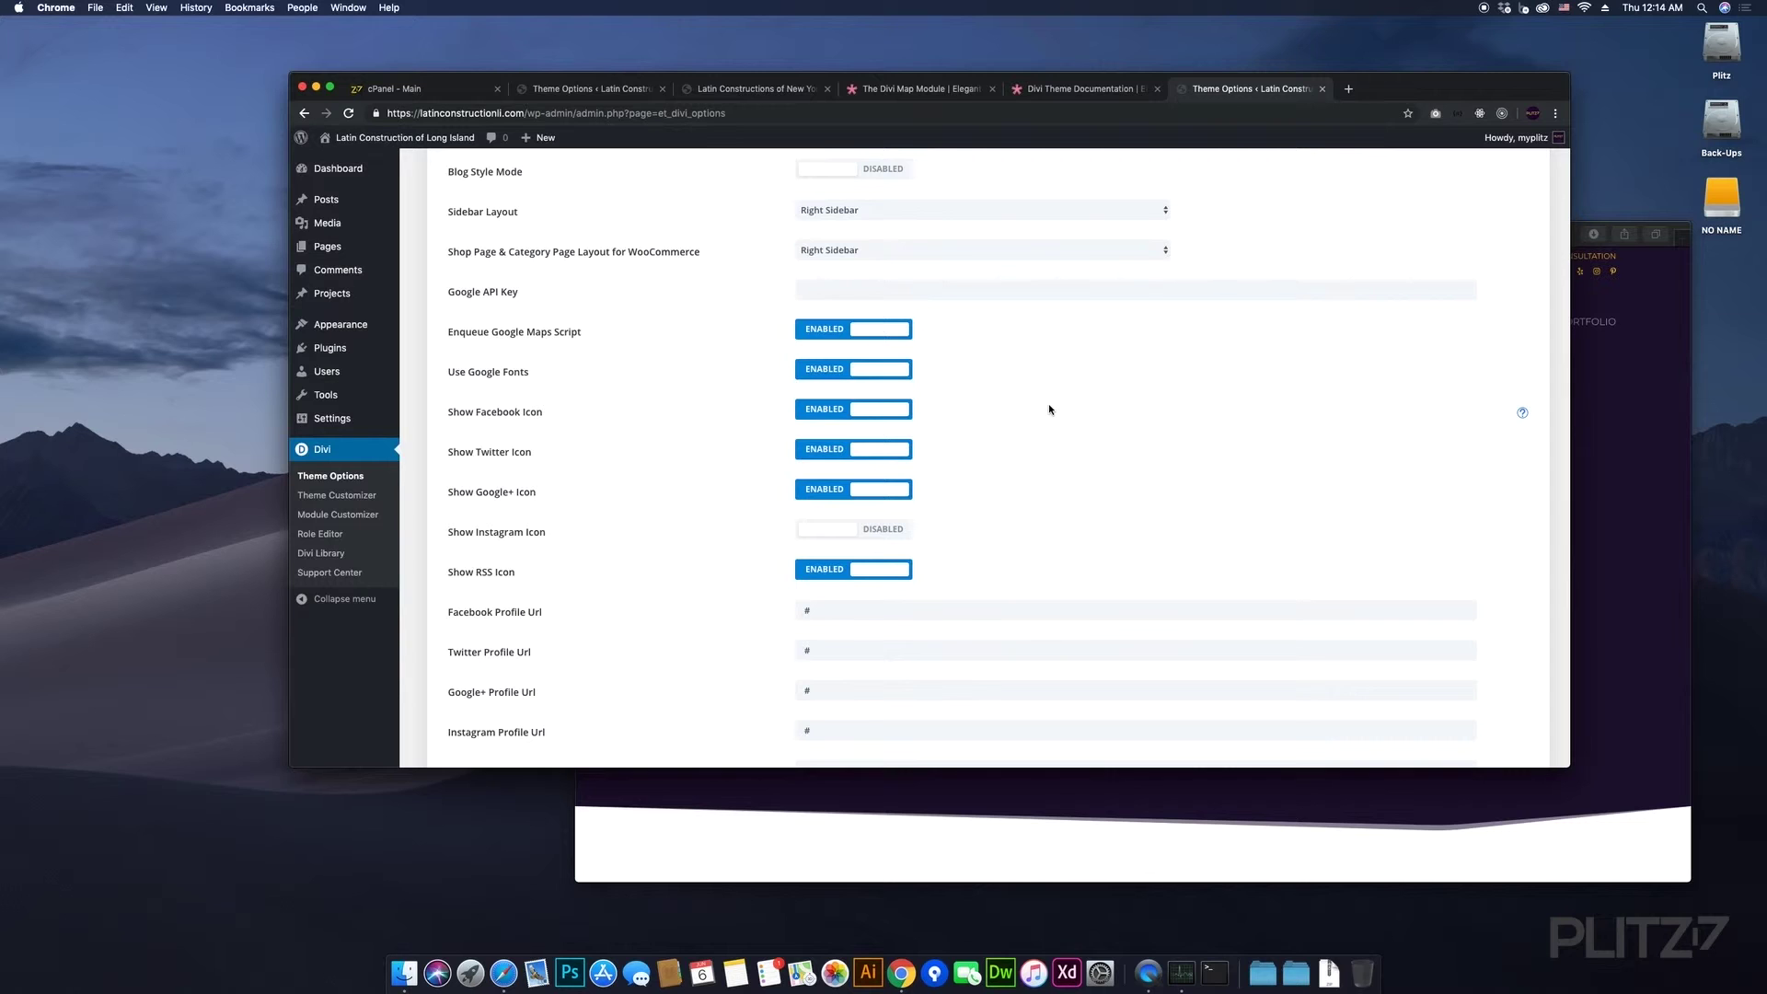
pyautogui.click(864, 290)
pyautogui.press('super+v')
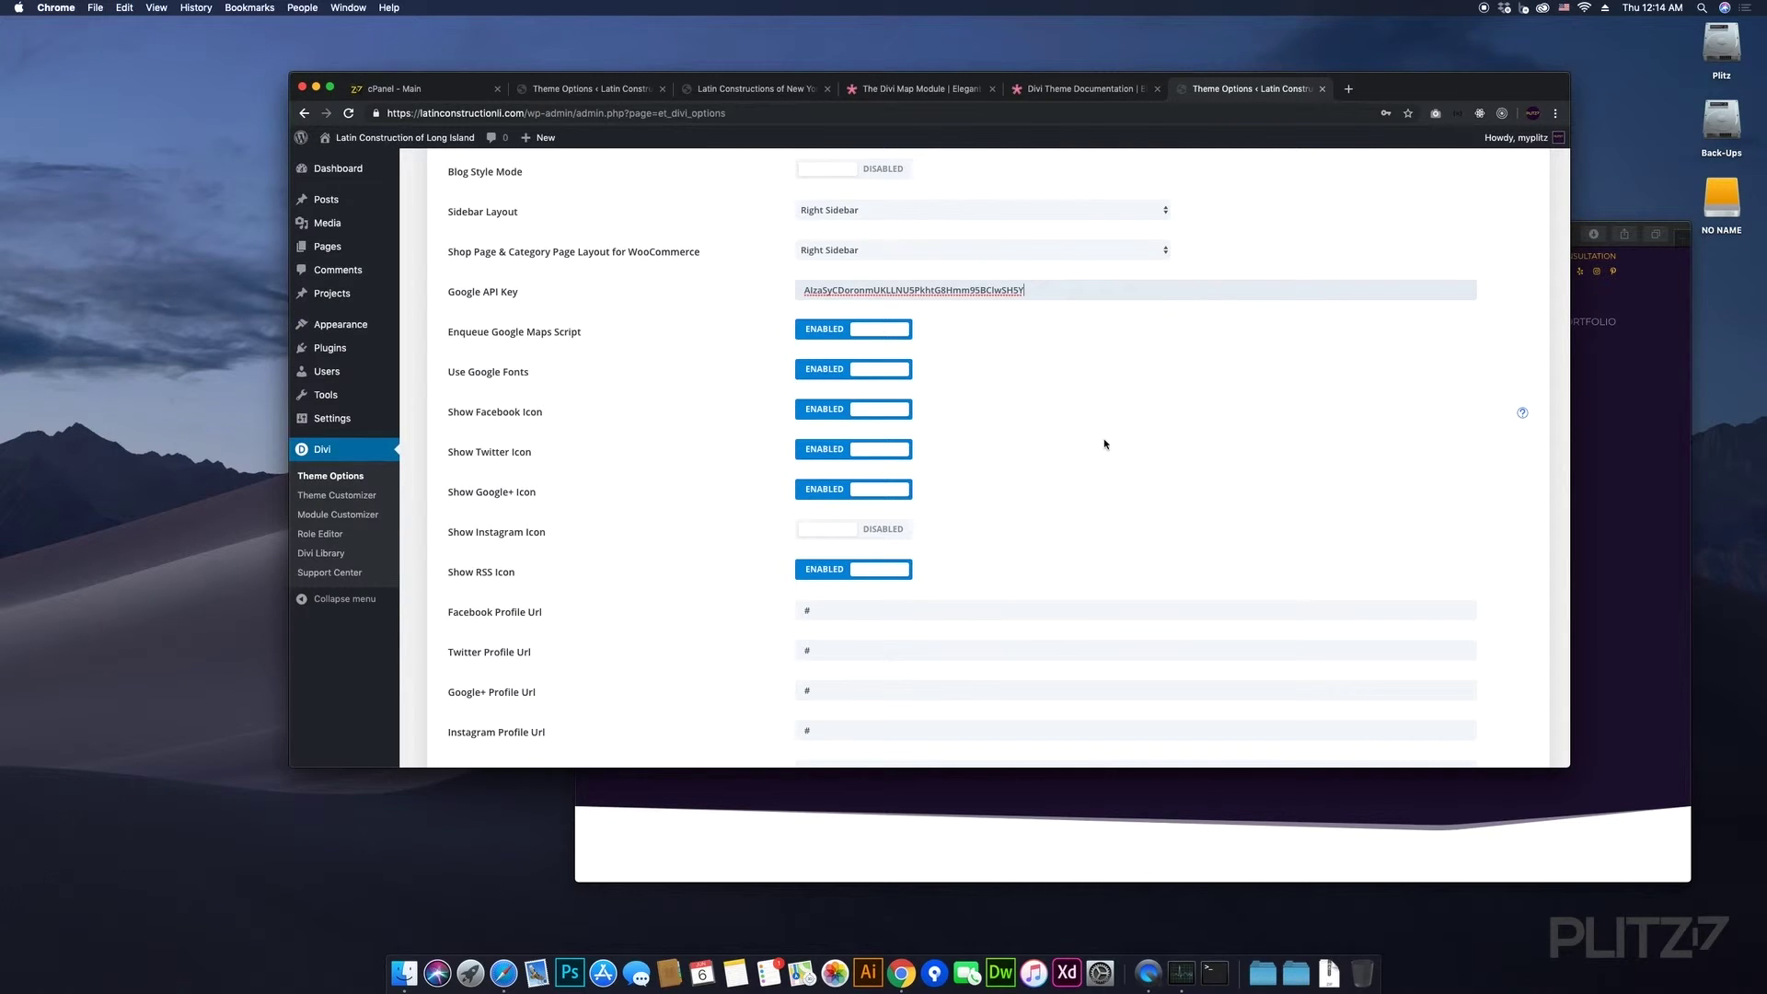
# - Disable the Google+ and RSS icons and enable the Instagram icon in the General theme options
pyautogui.scroll(-2, 1024, 384)
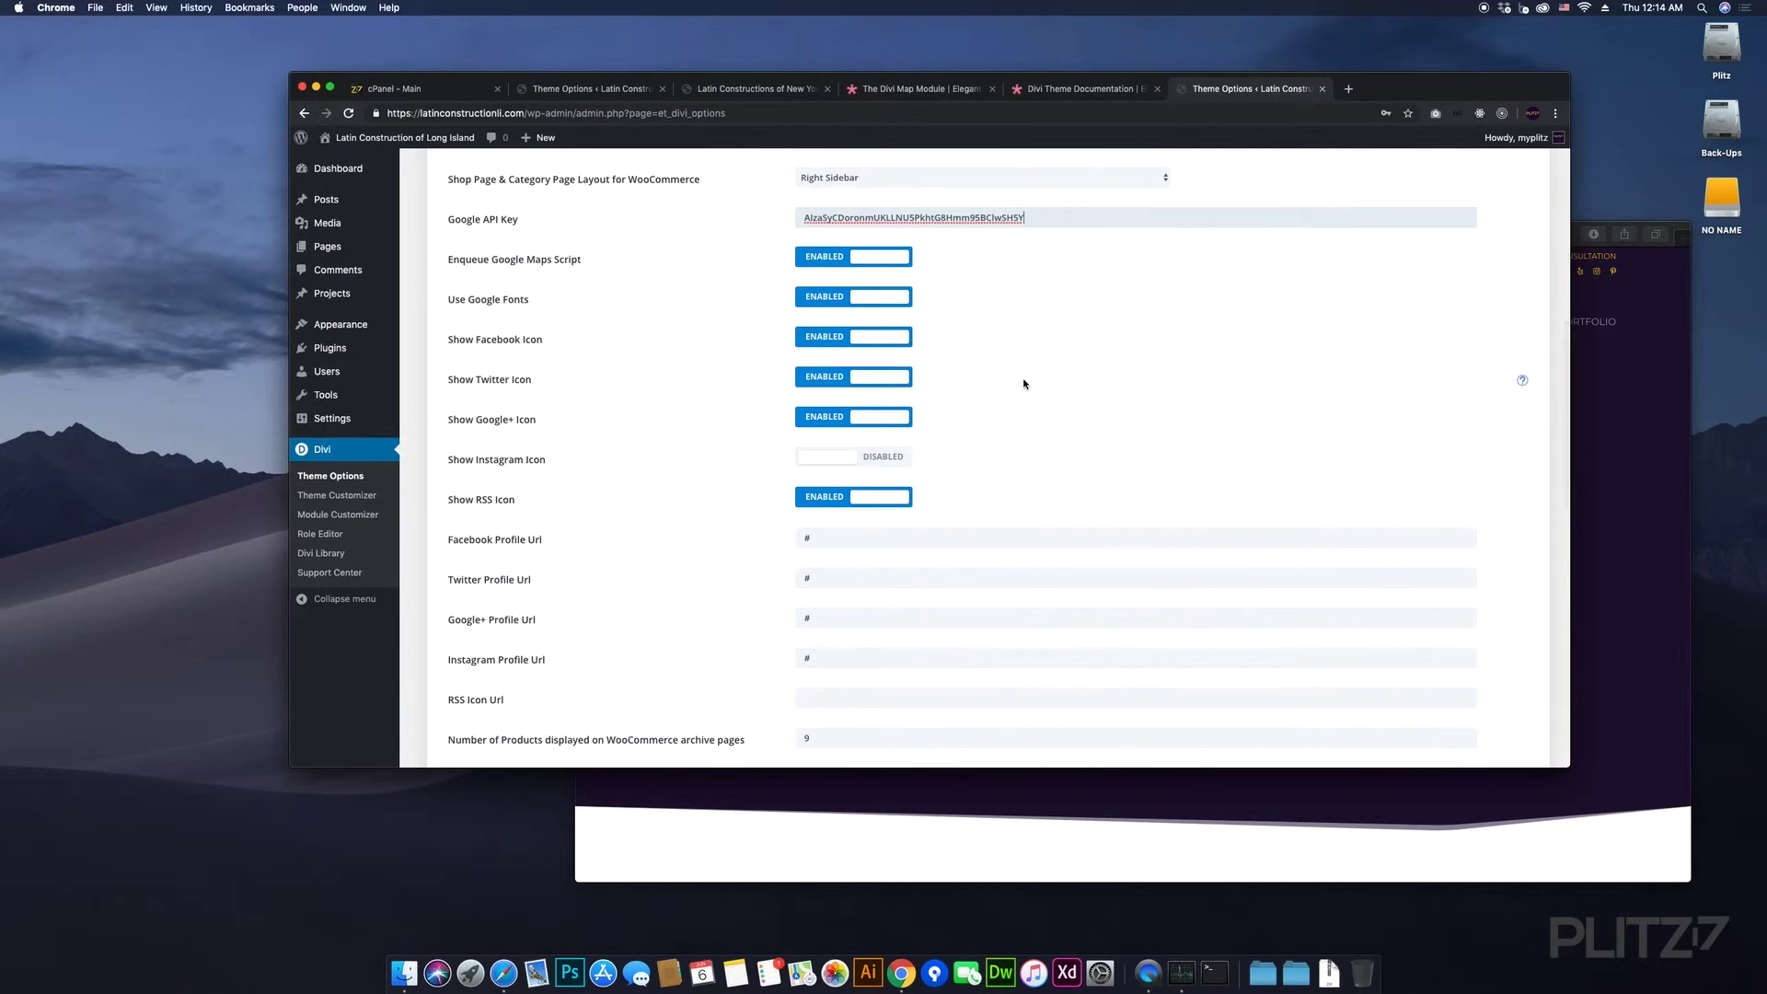
pyautogui.scroll(-1, 840, 292)
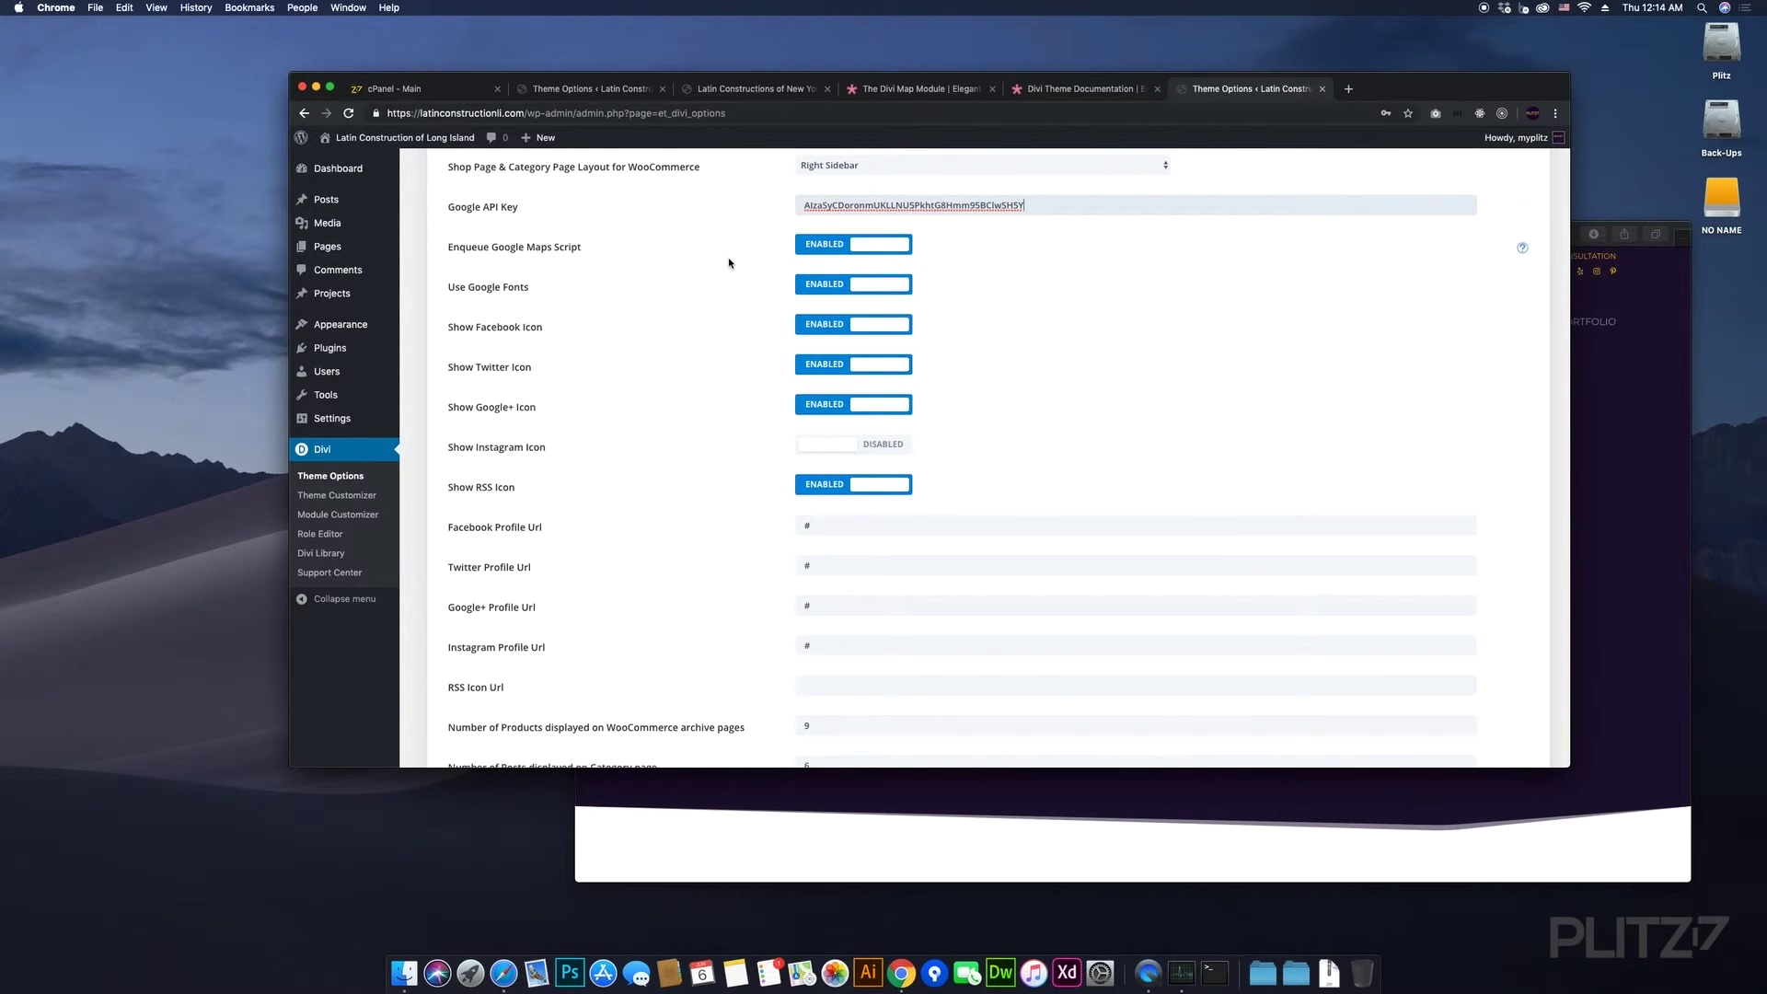
pyautogui.scroll(-1, 740, 320)
pyautogui.scroll(-3, 740, 321)
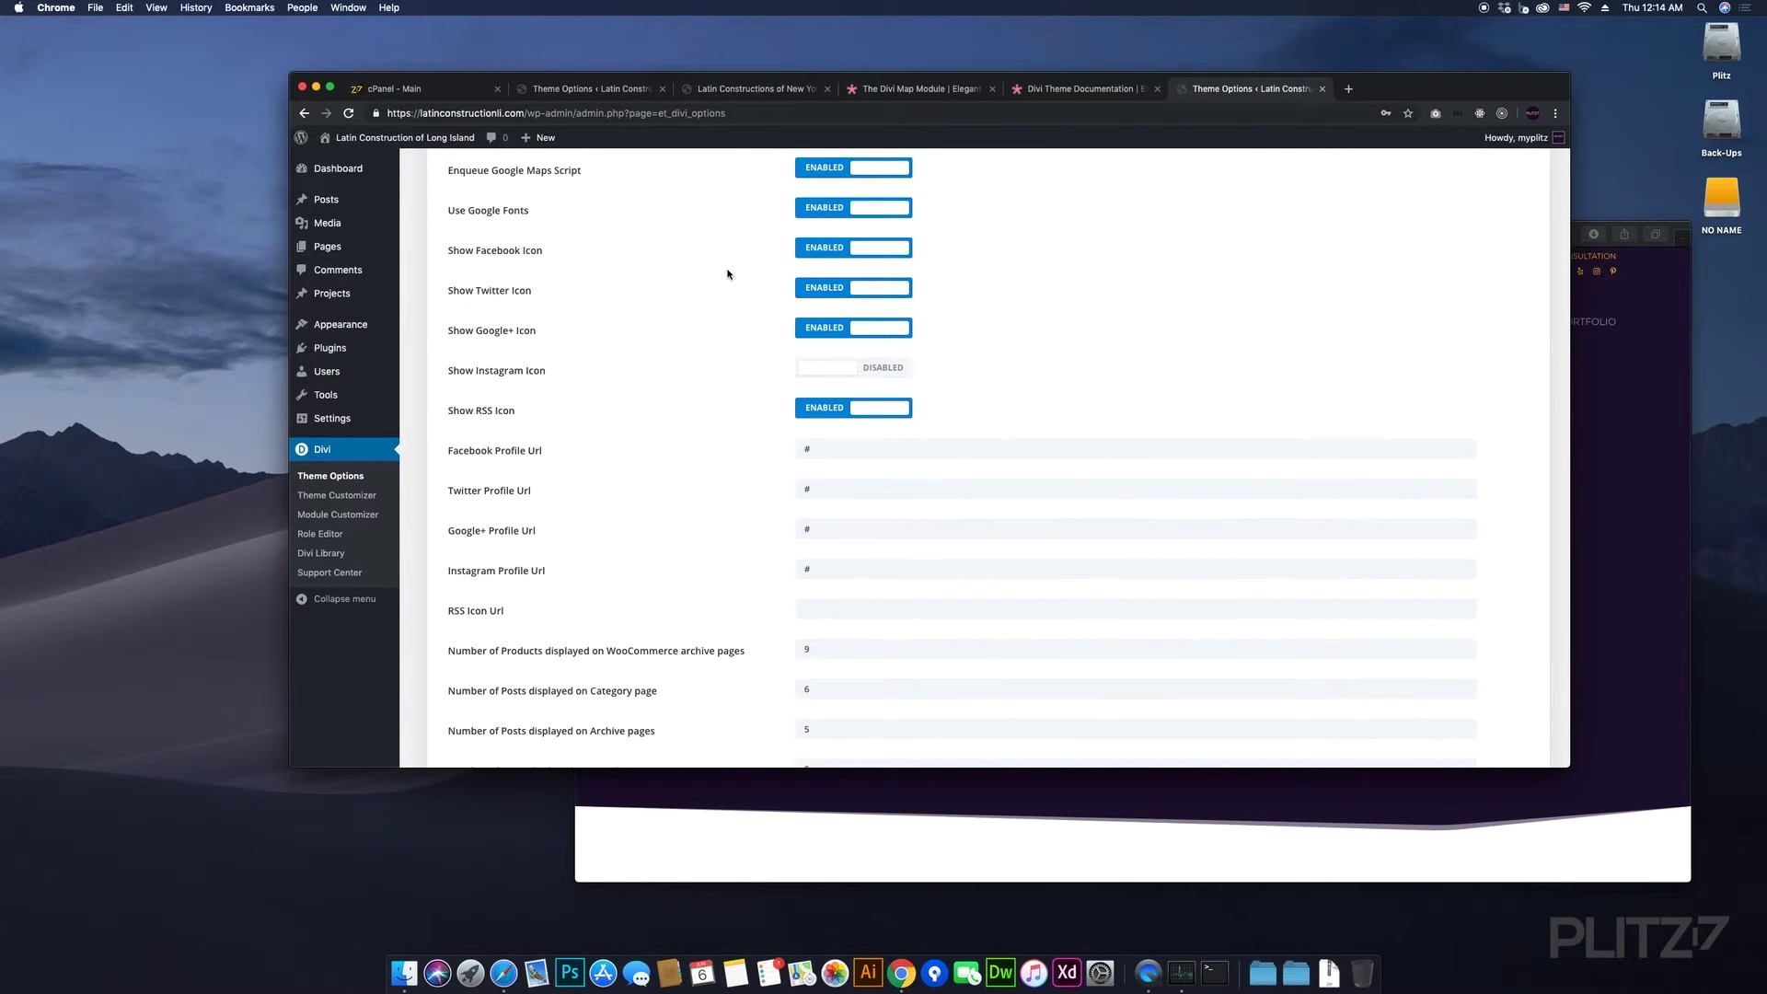
pyautogui.moveTo(1417, 82); pyautogui.dragTo(1243, 72)
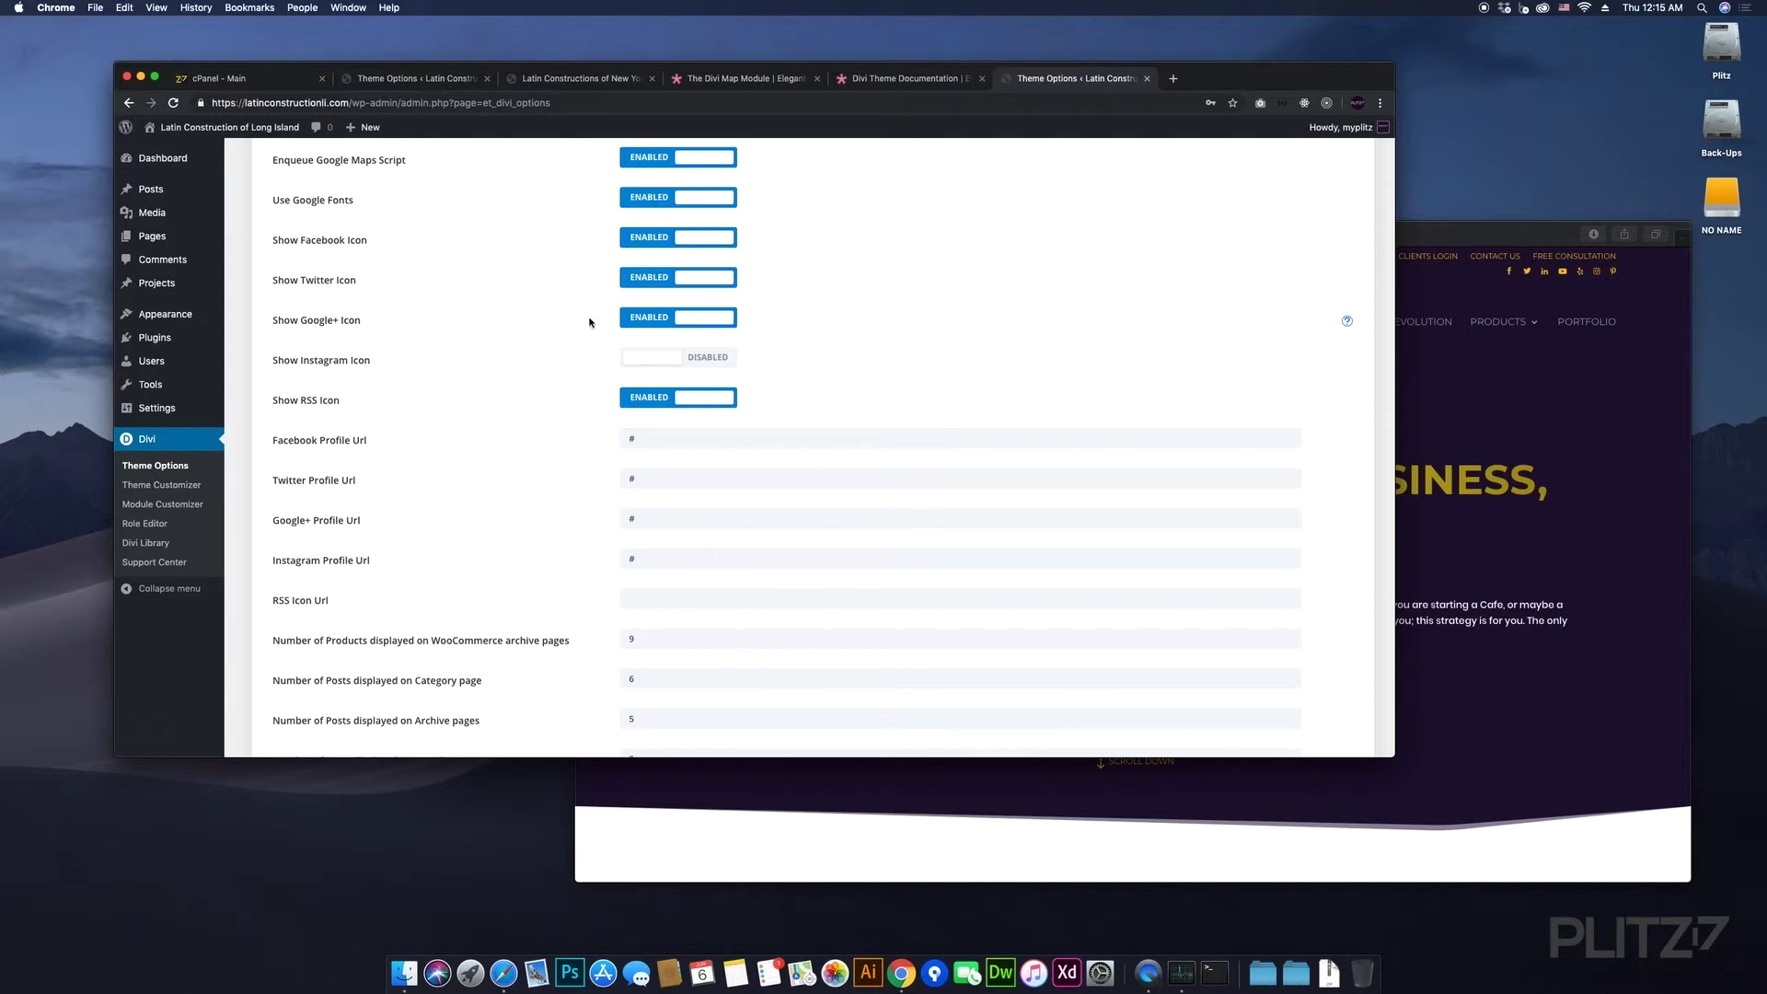
pyautogui.click(691, 322)
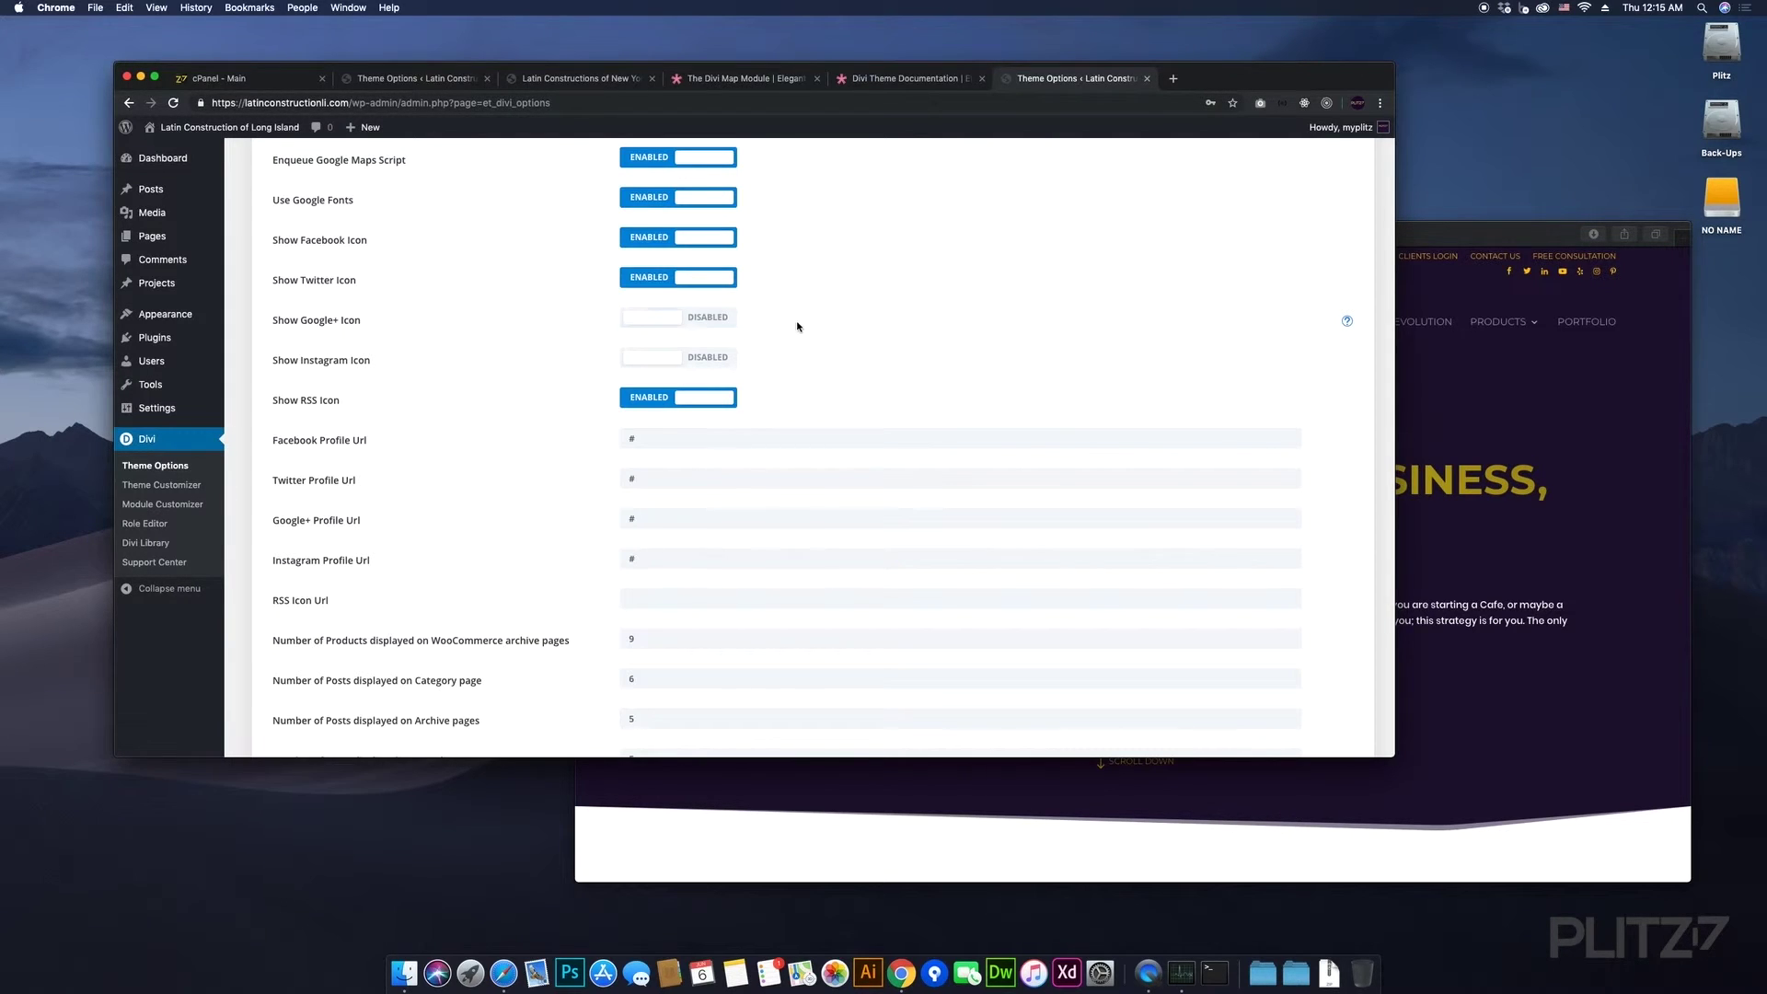
pyautogui.click(681, 359)
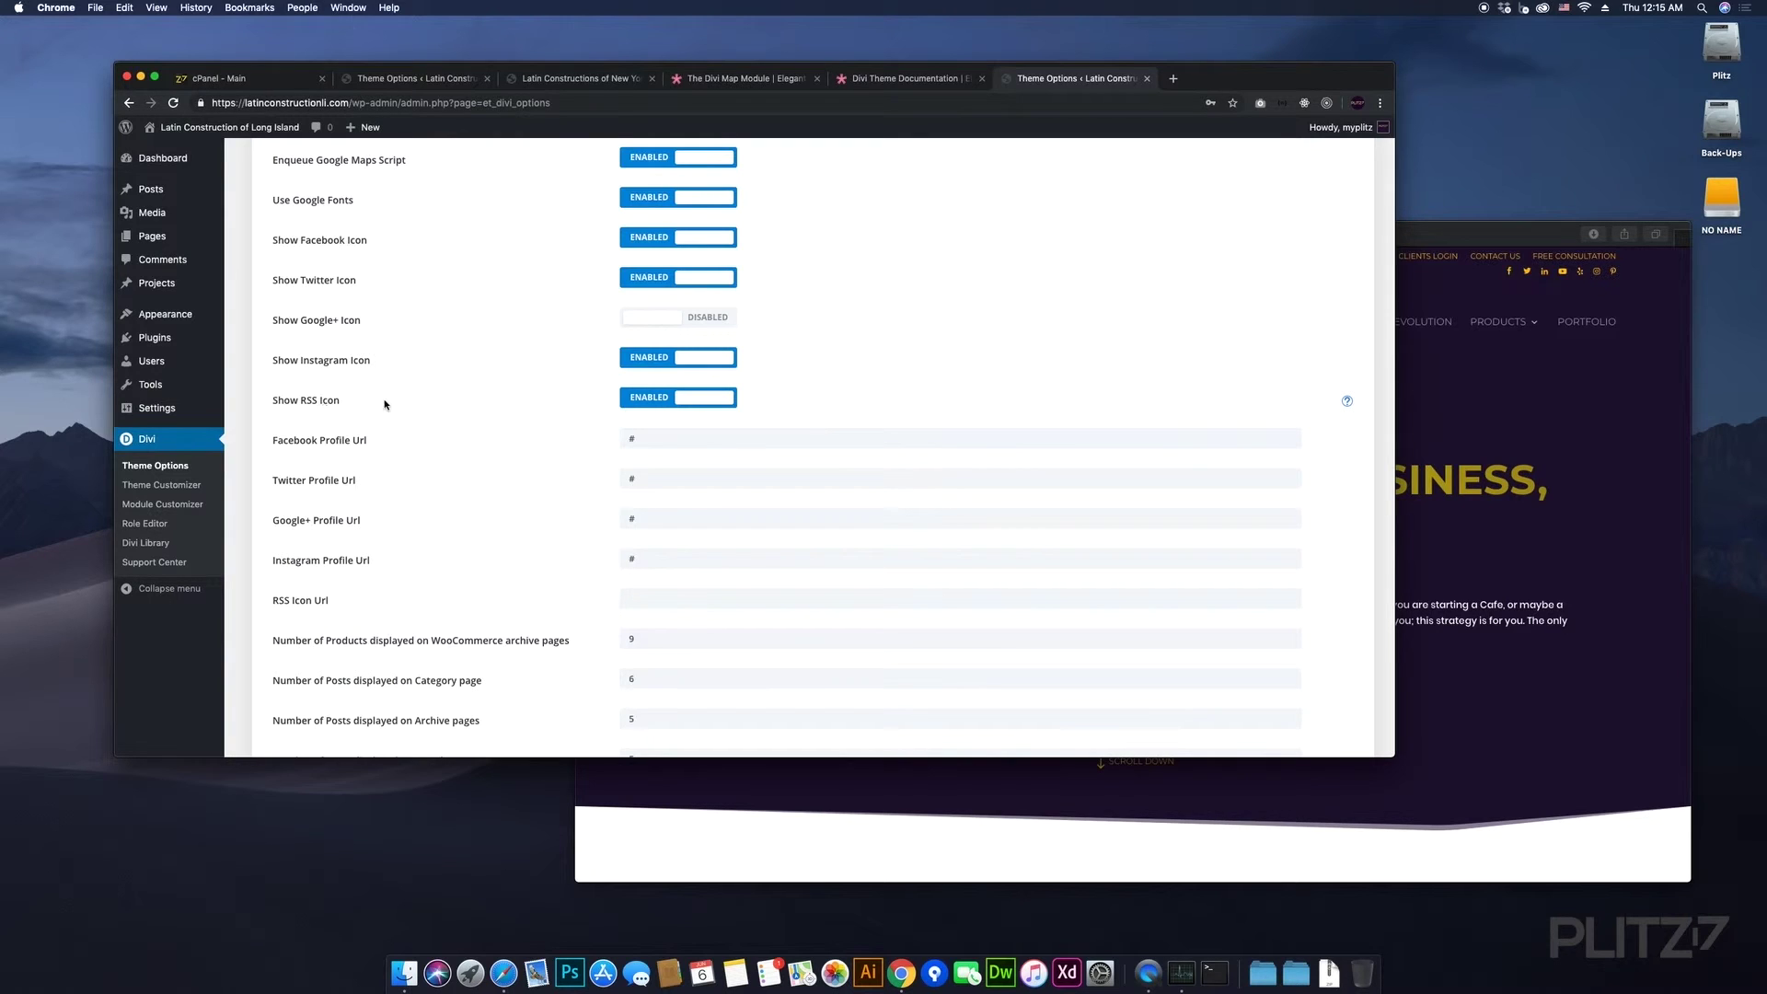
pyautogui.click(683, 402)
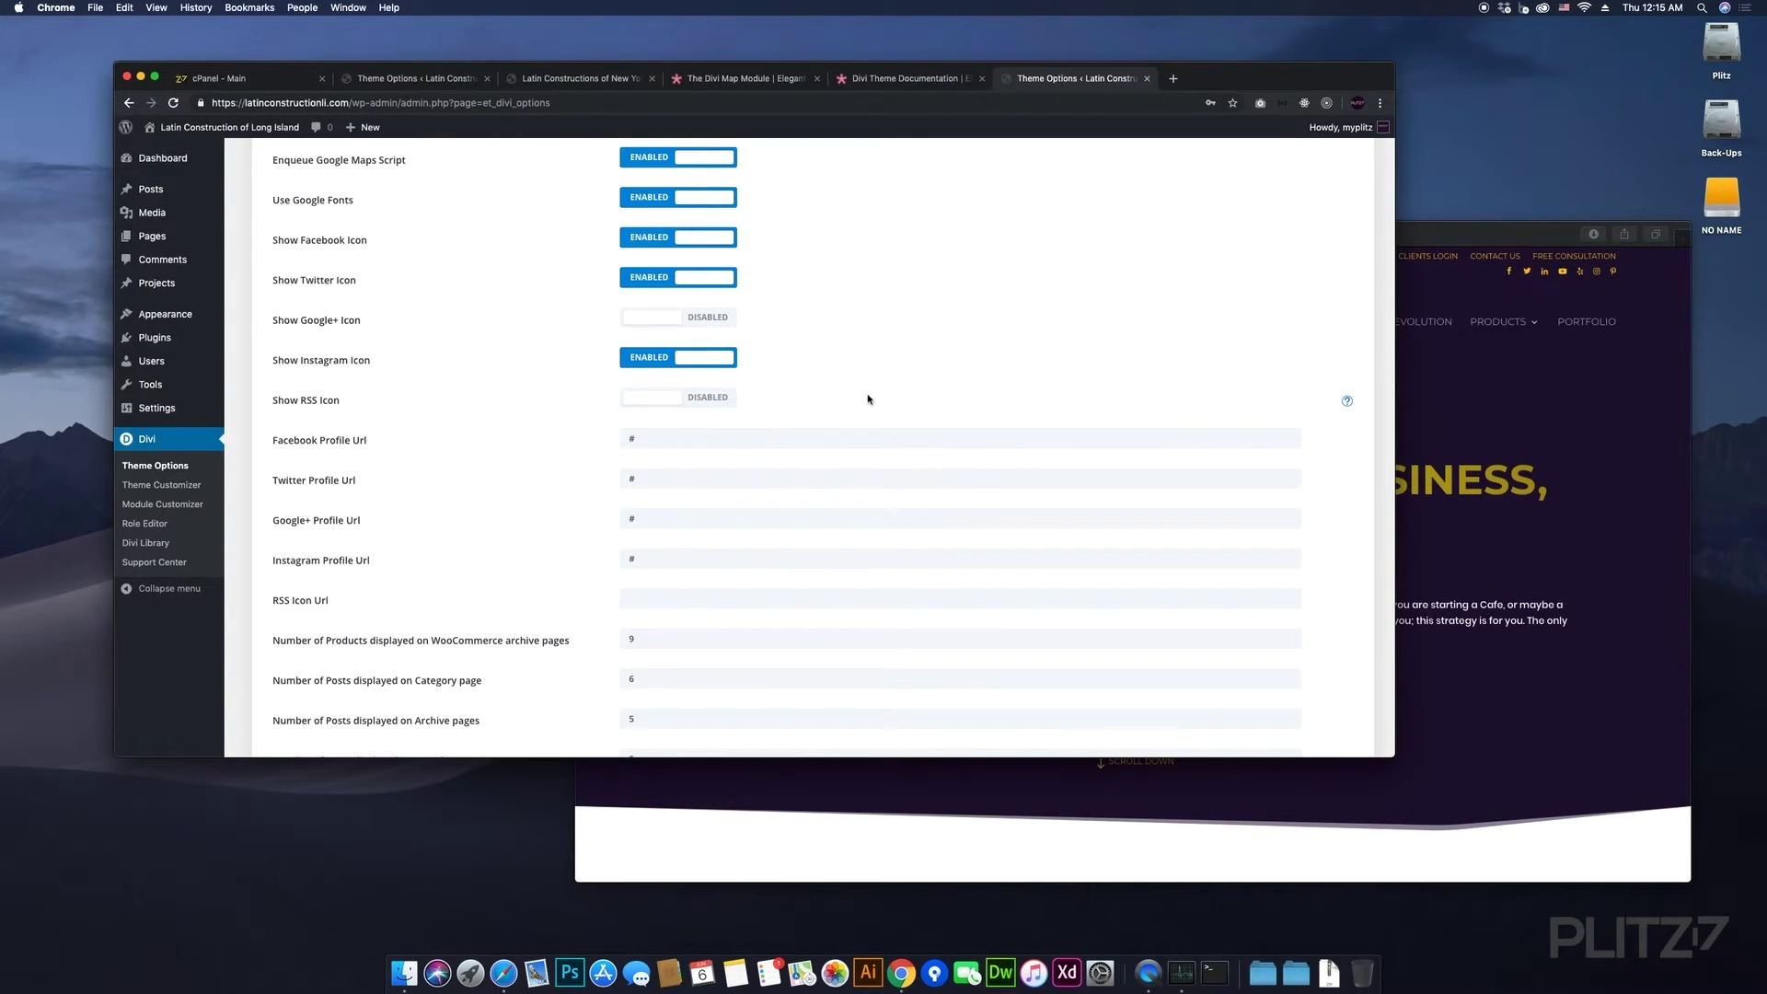
pyautogui.scroll(1, 872, 382)
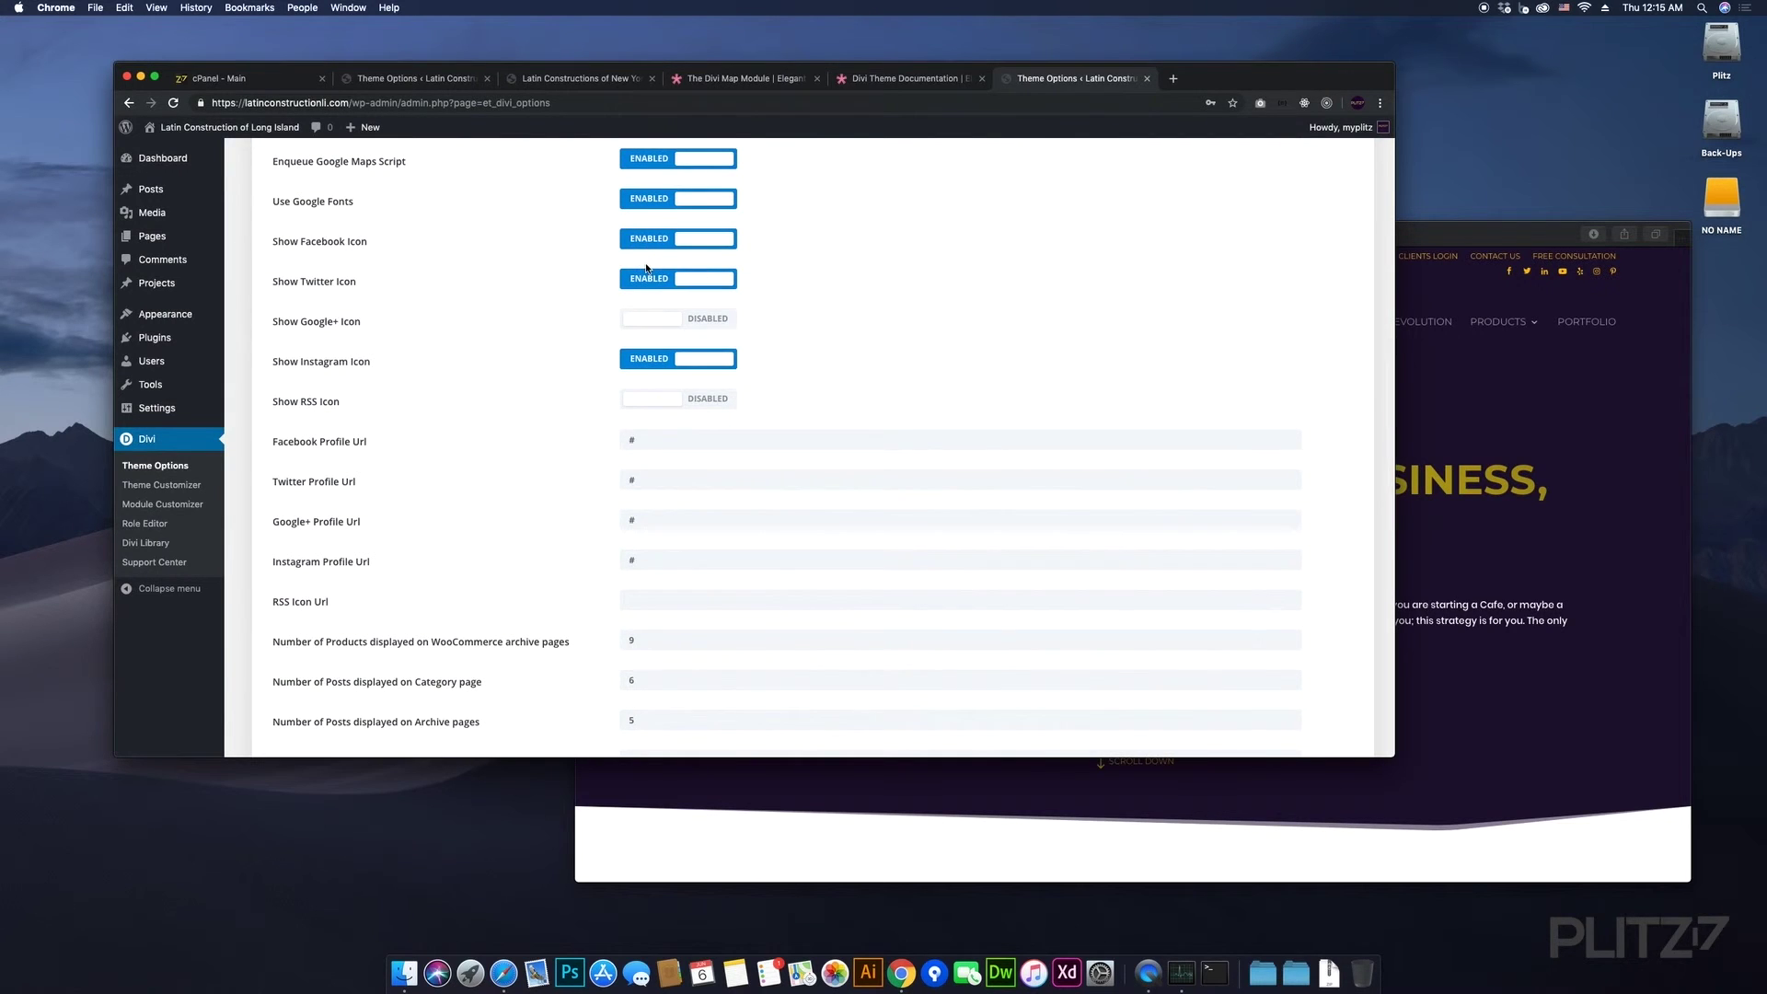
# - Open the Twitter profile page twitter.com/gotplitz in a new browser tab
pyautogui.scroll(-1, 626, 248)
pyautogui.scroll(-2, 466, 218)
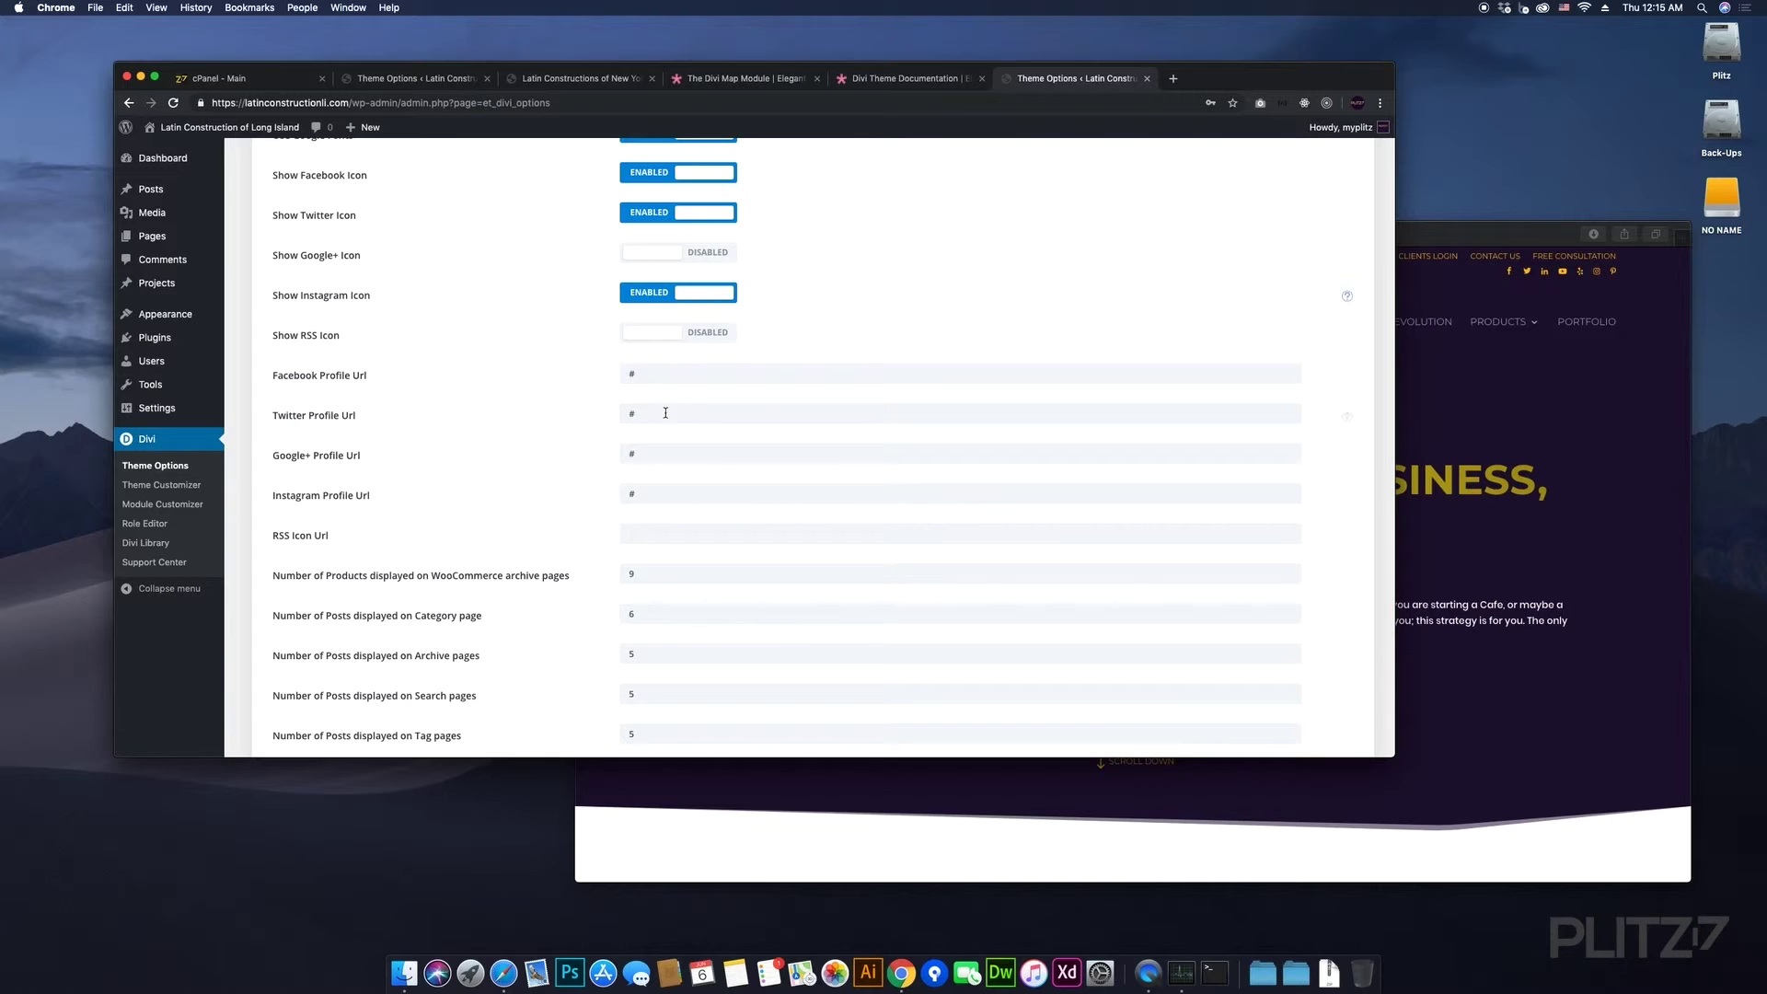
pyautogui.doubleClick(634, 373)
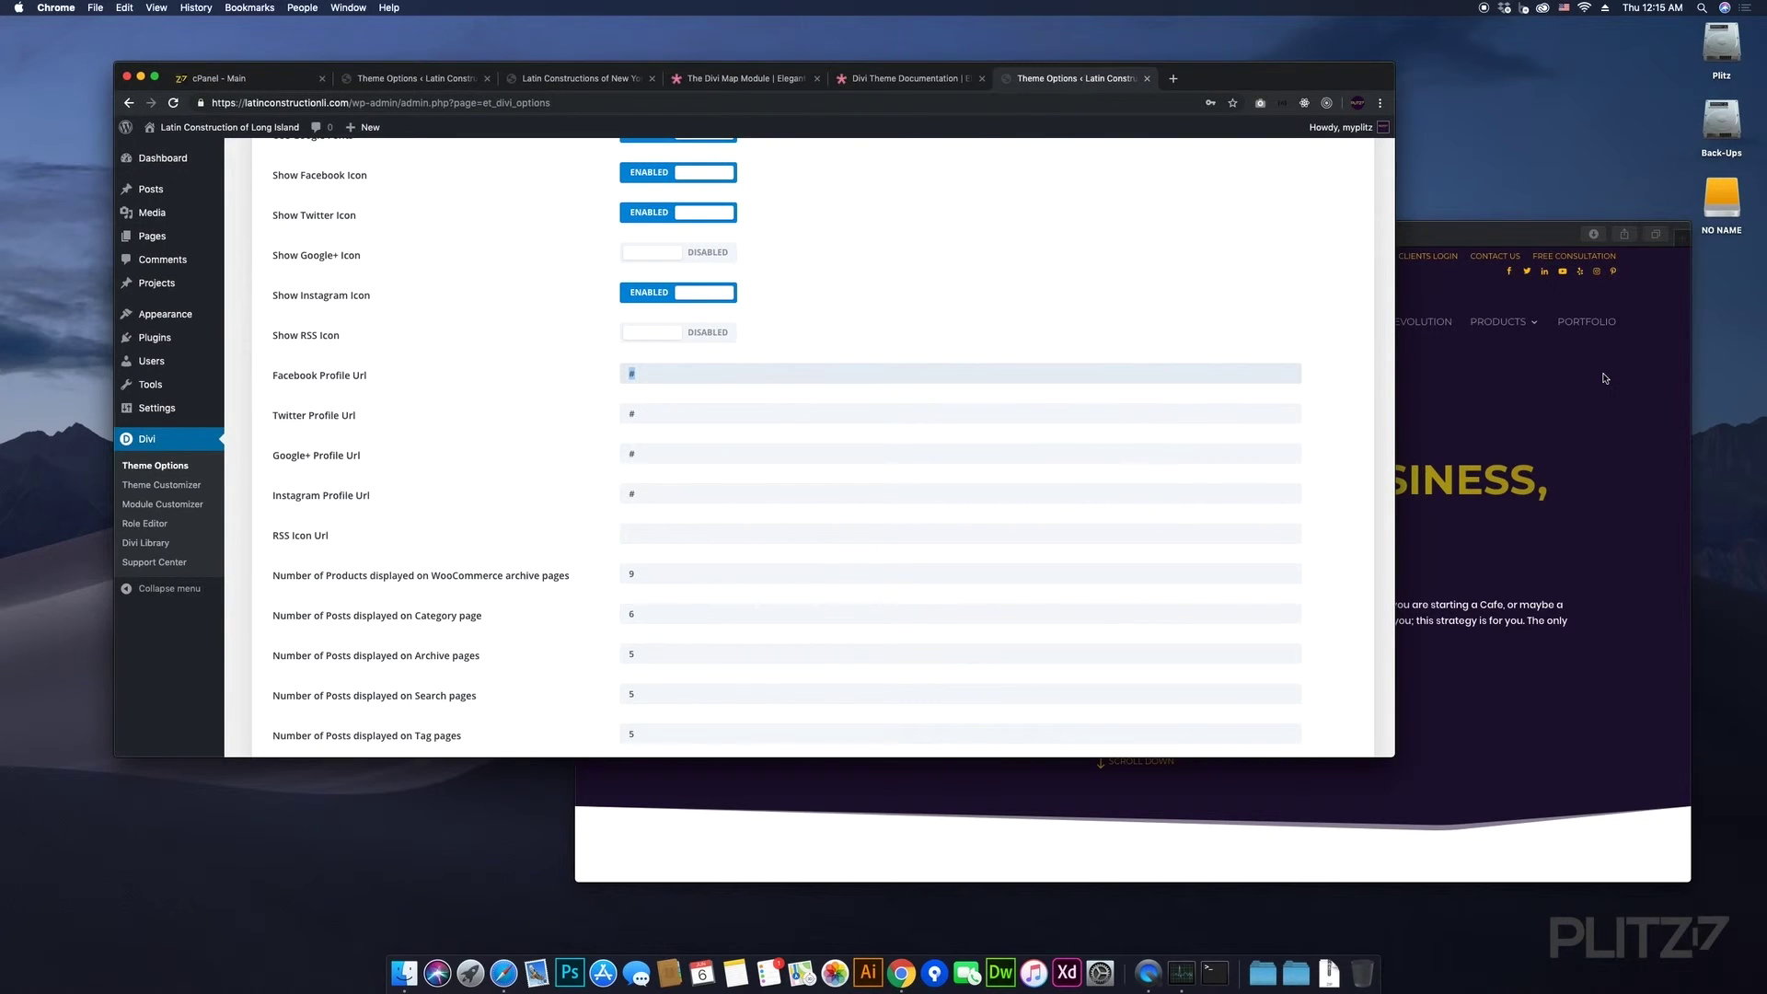
pyautogui.click(1519, 261)
pyautogui.click(1380, 177)
pyautogui.click(1174, 79)
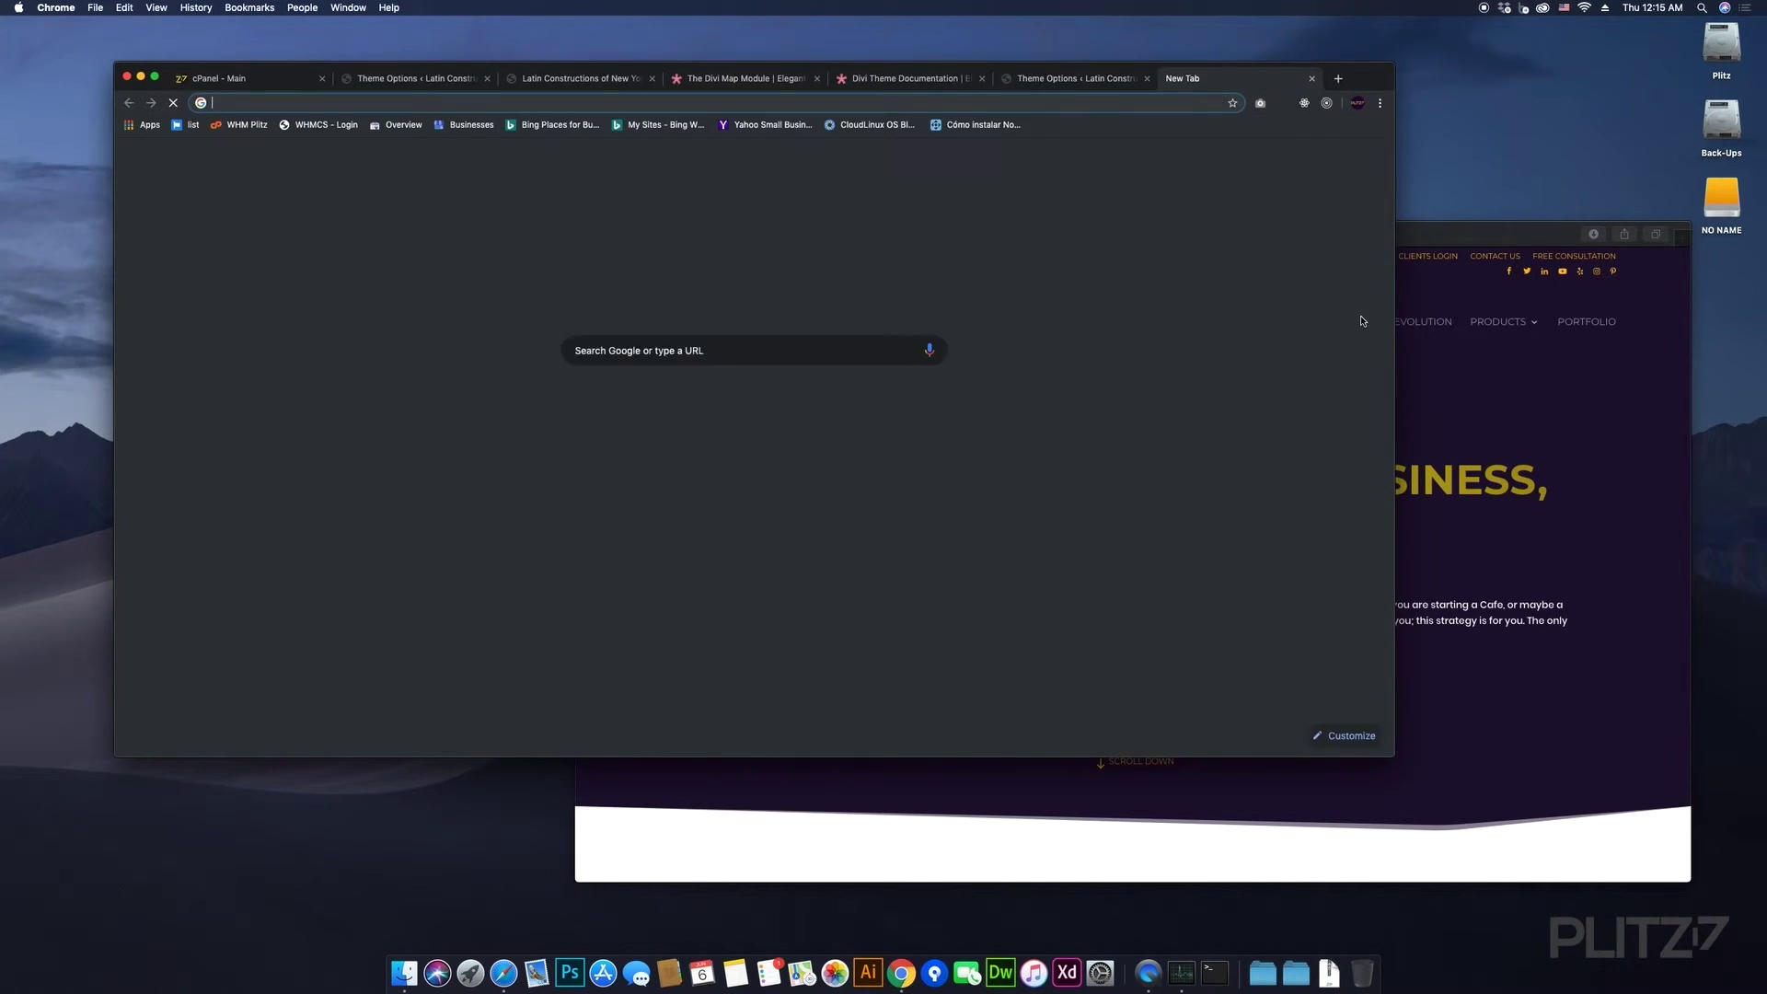
pyautogui.write('tw')
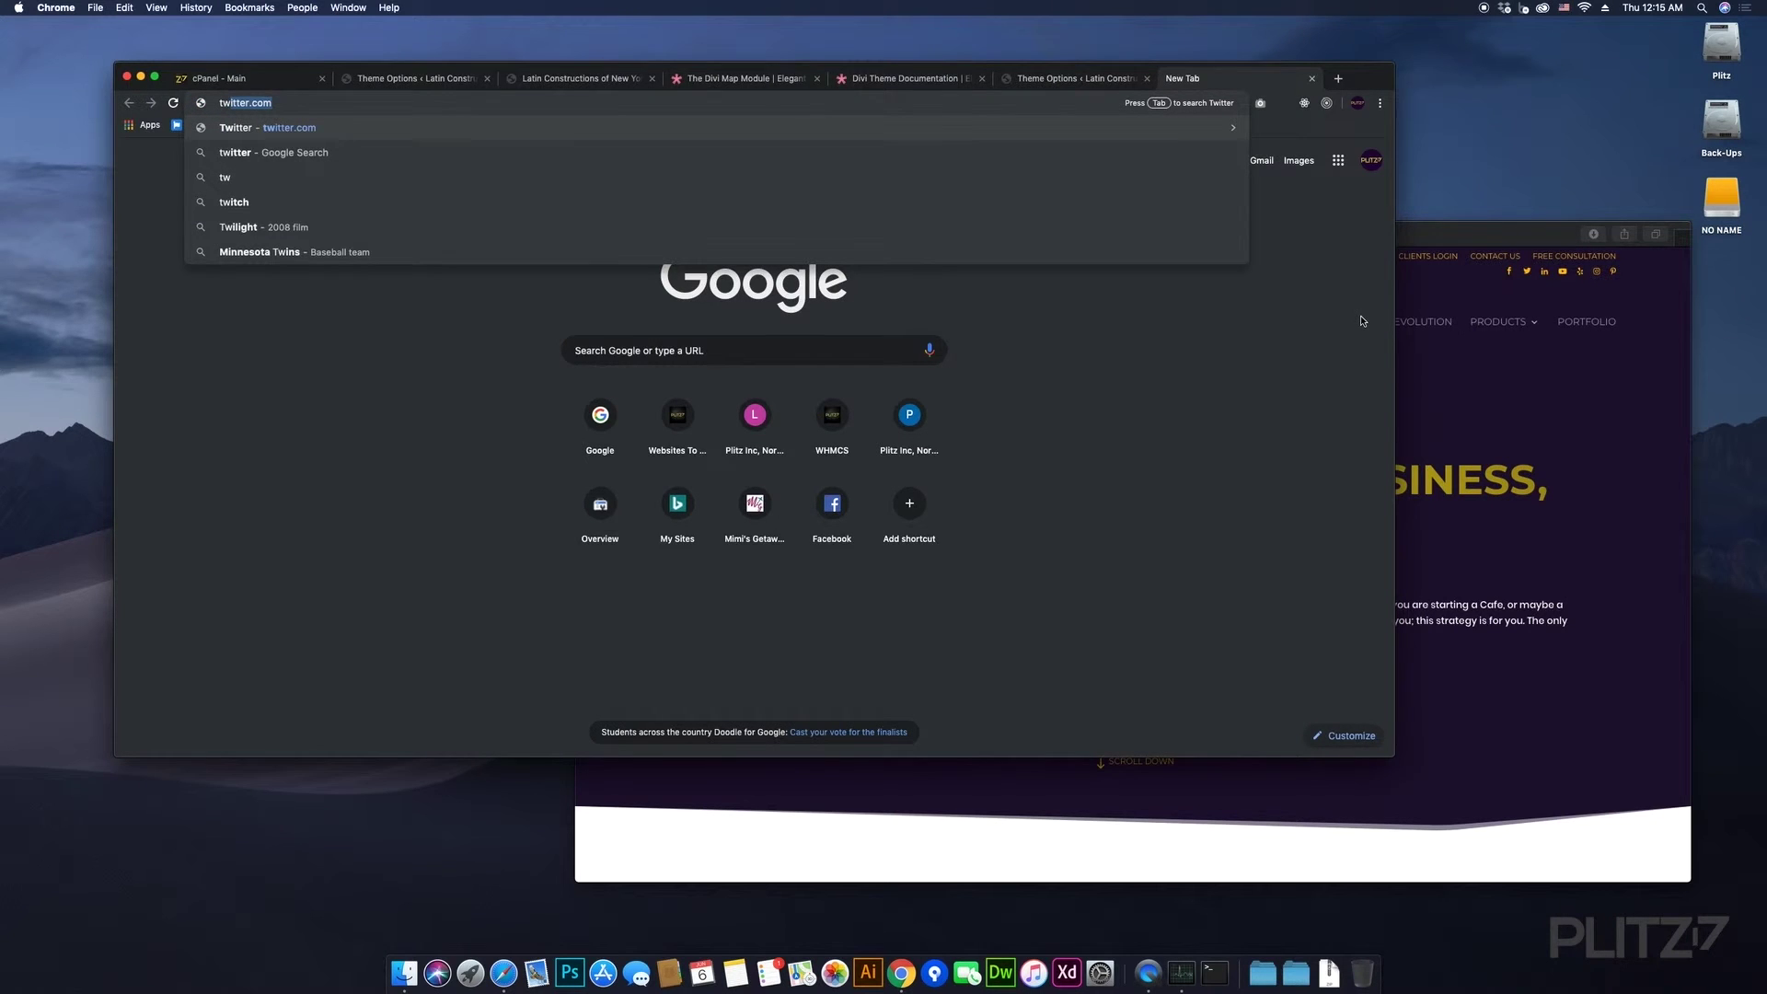
pyautogui.press('Right')
pyautogui.write('/g')
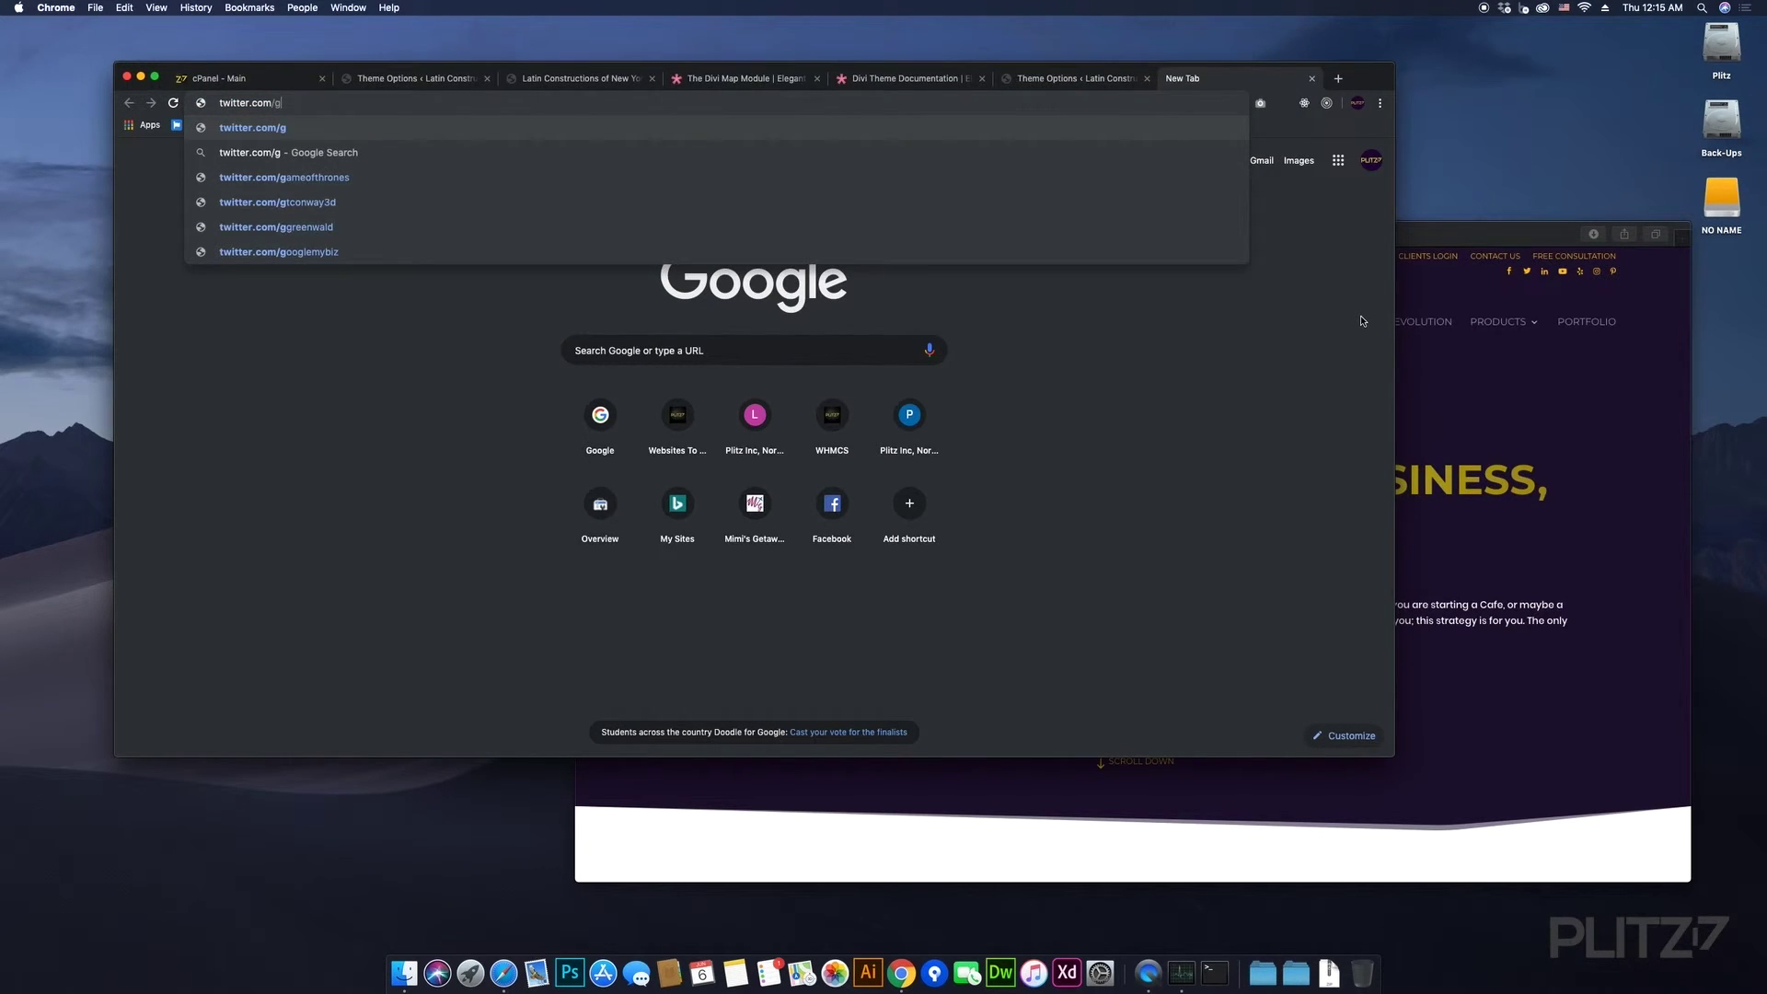
pyautogui.write('otplitz')
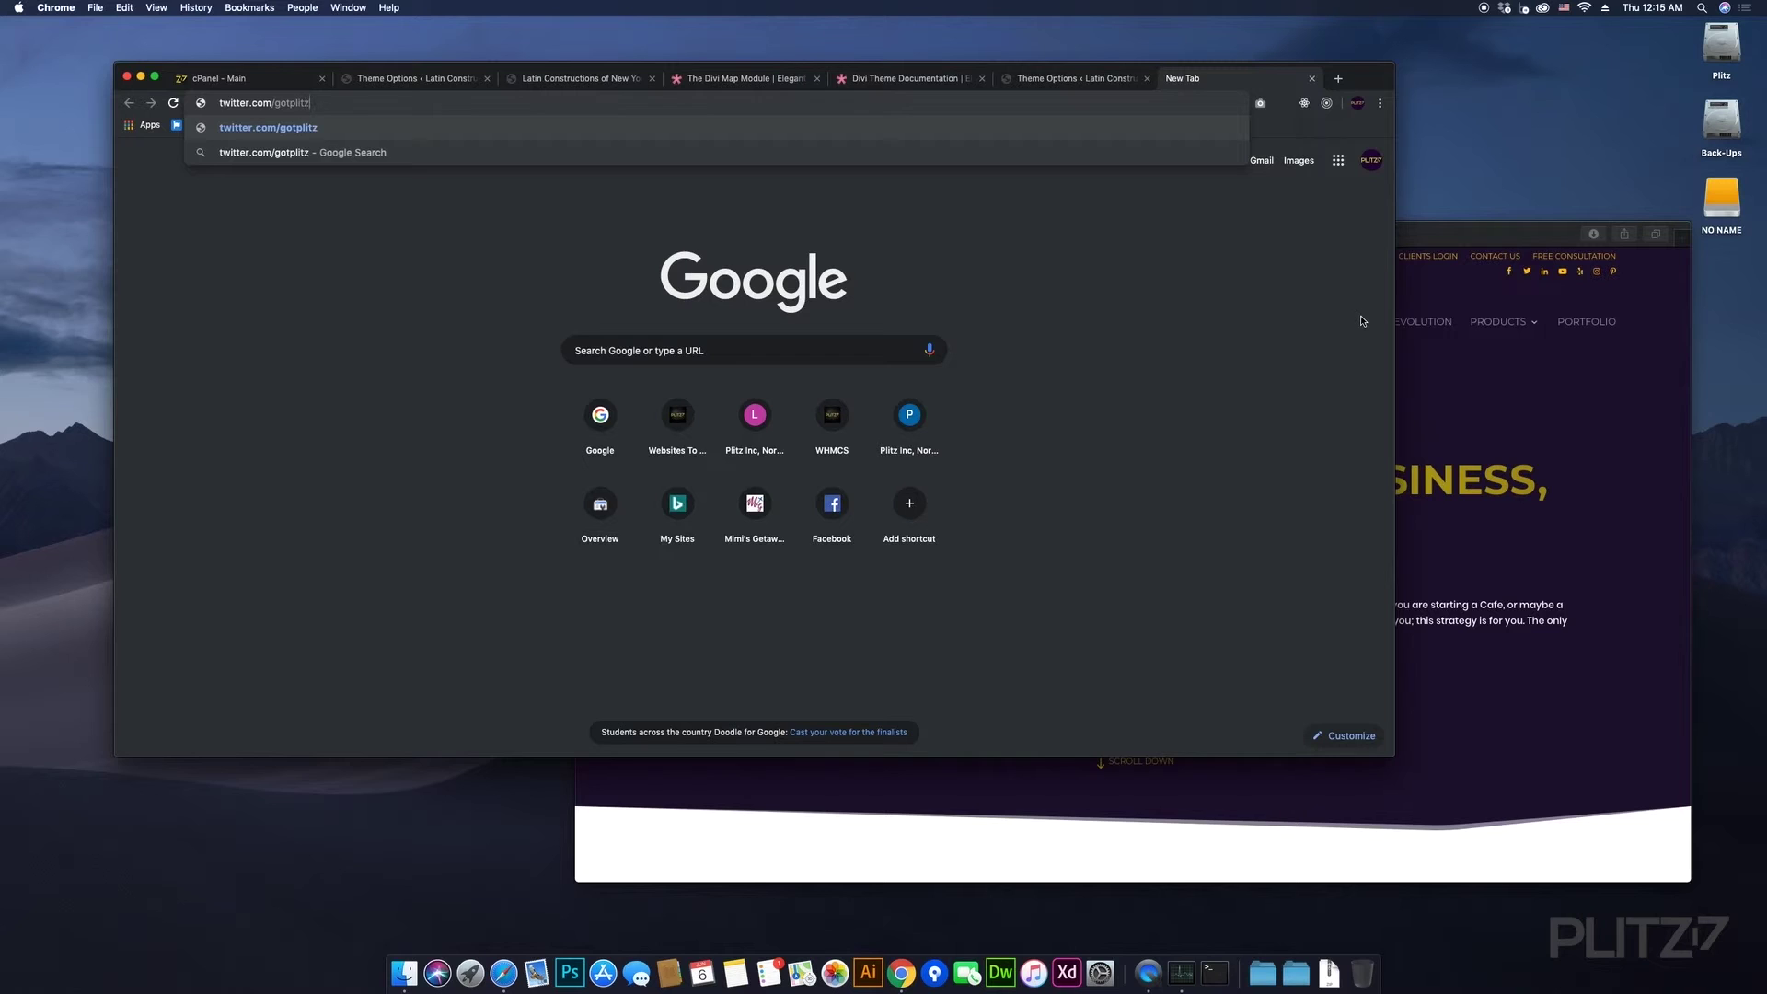
pyautogui.press('Return')
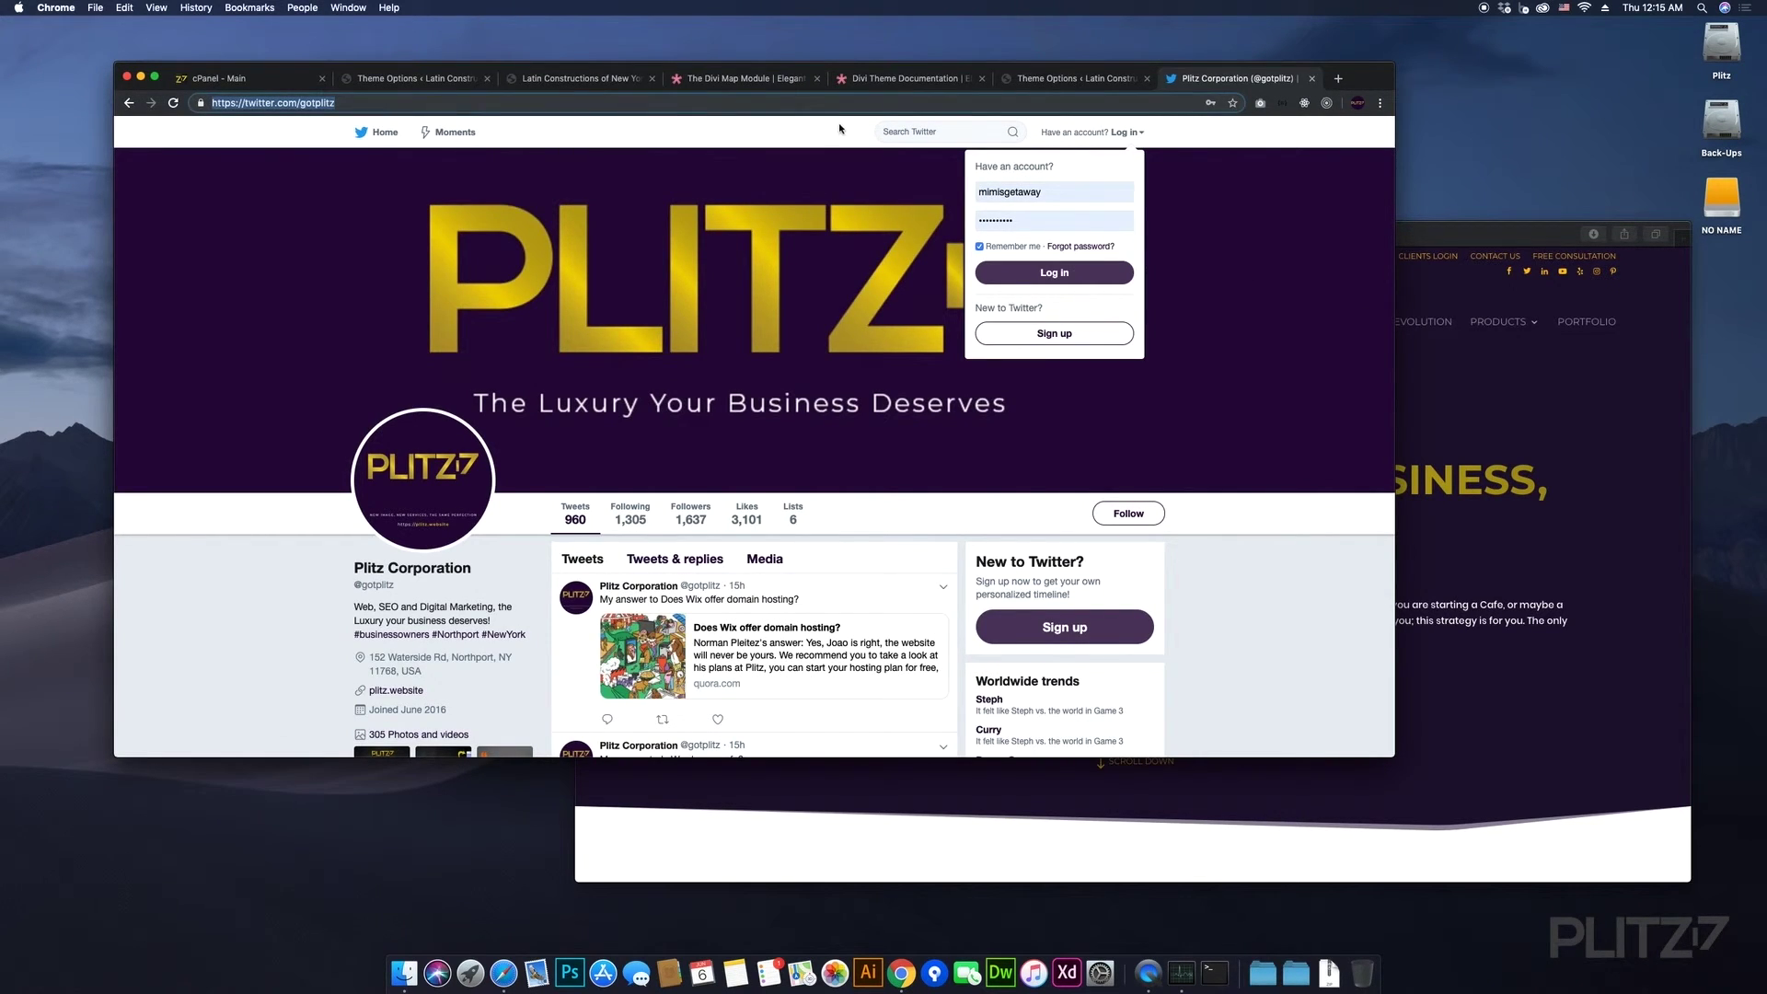
pyautogui.click(1109, 78)
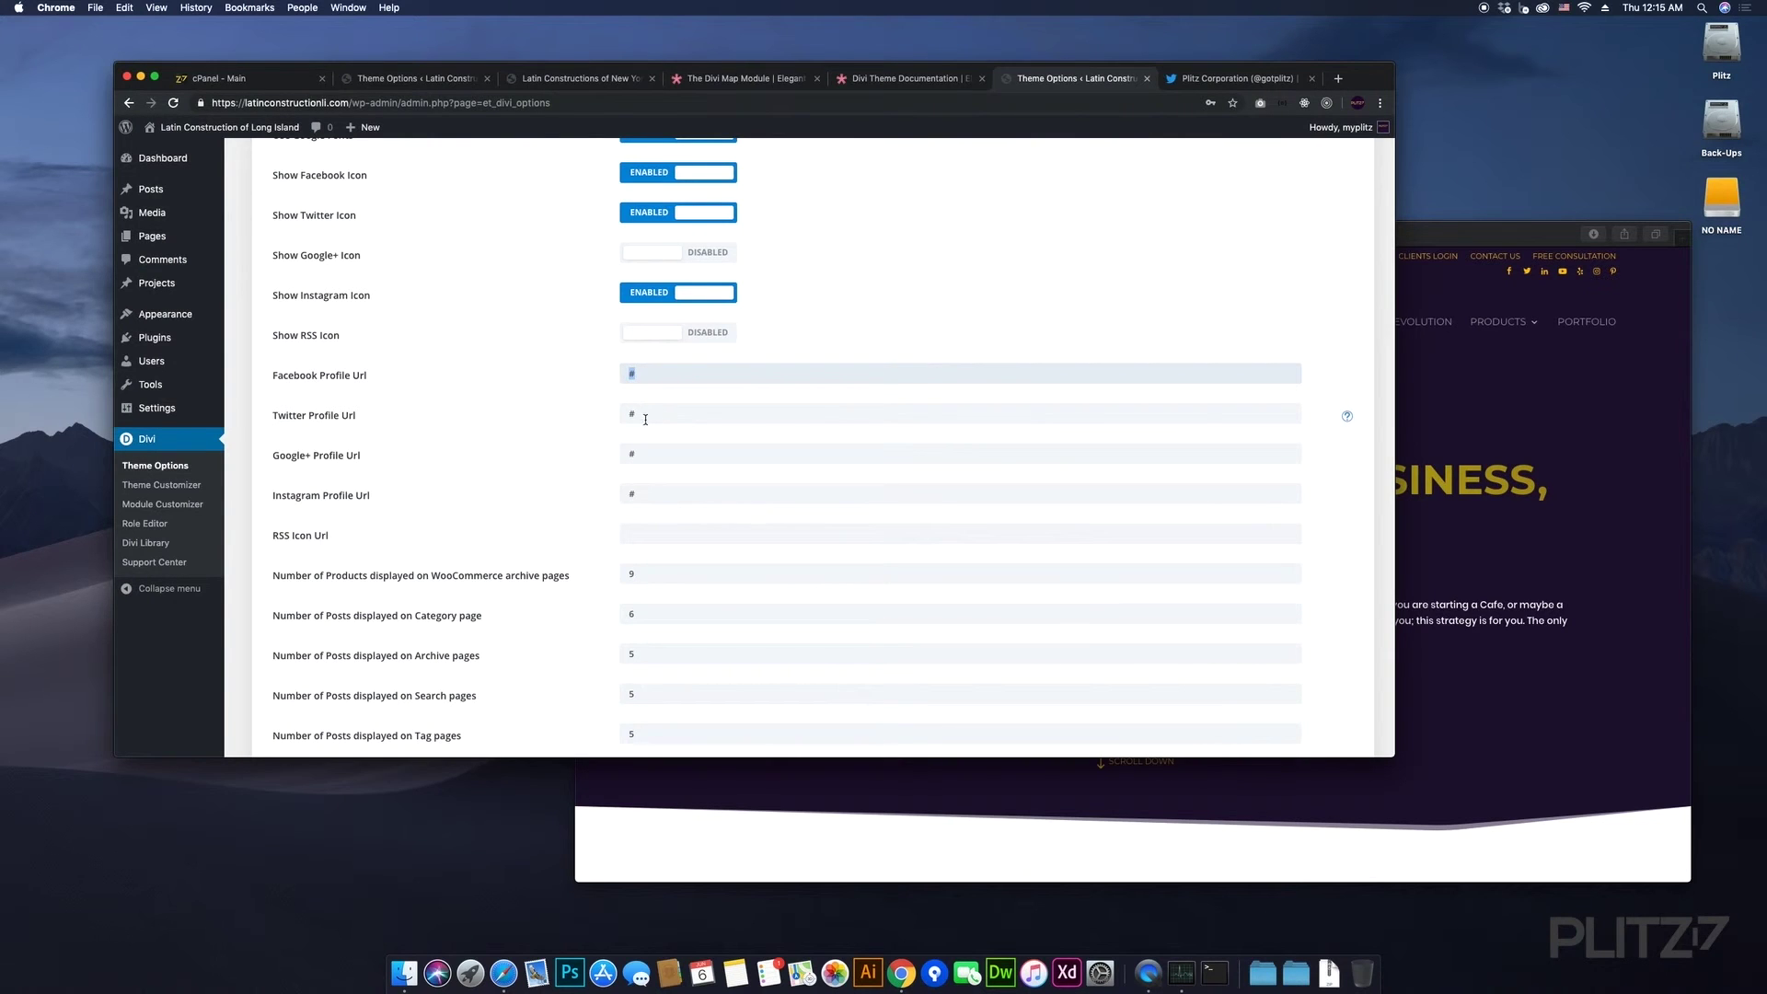
pyautogui.moveTo(647, 414); pyautogui.dragTo(611, 406)
pyautogui.write('https://twitter.com/gotplitz')
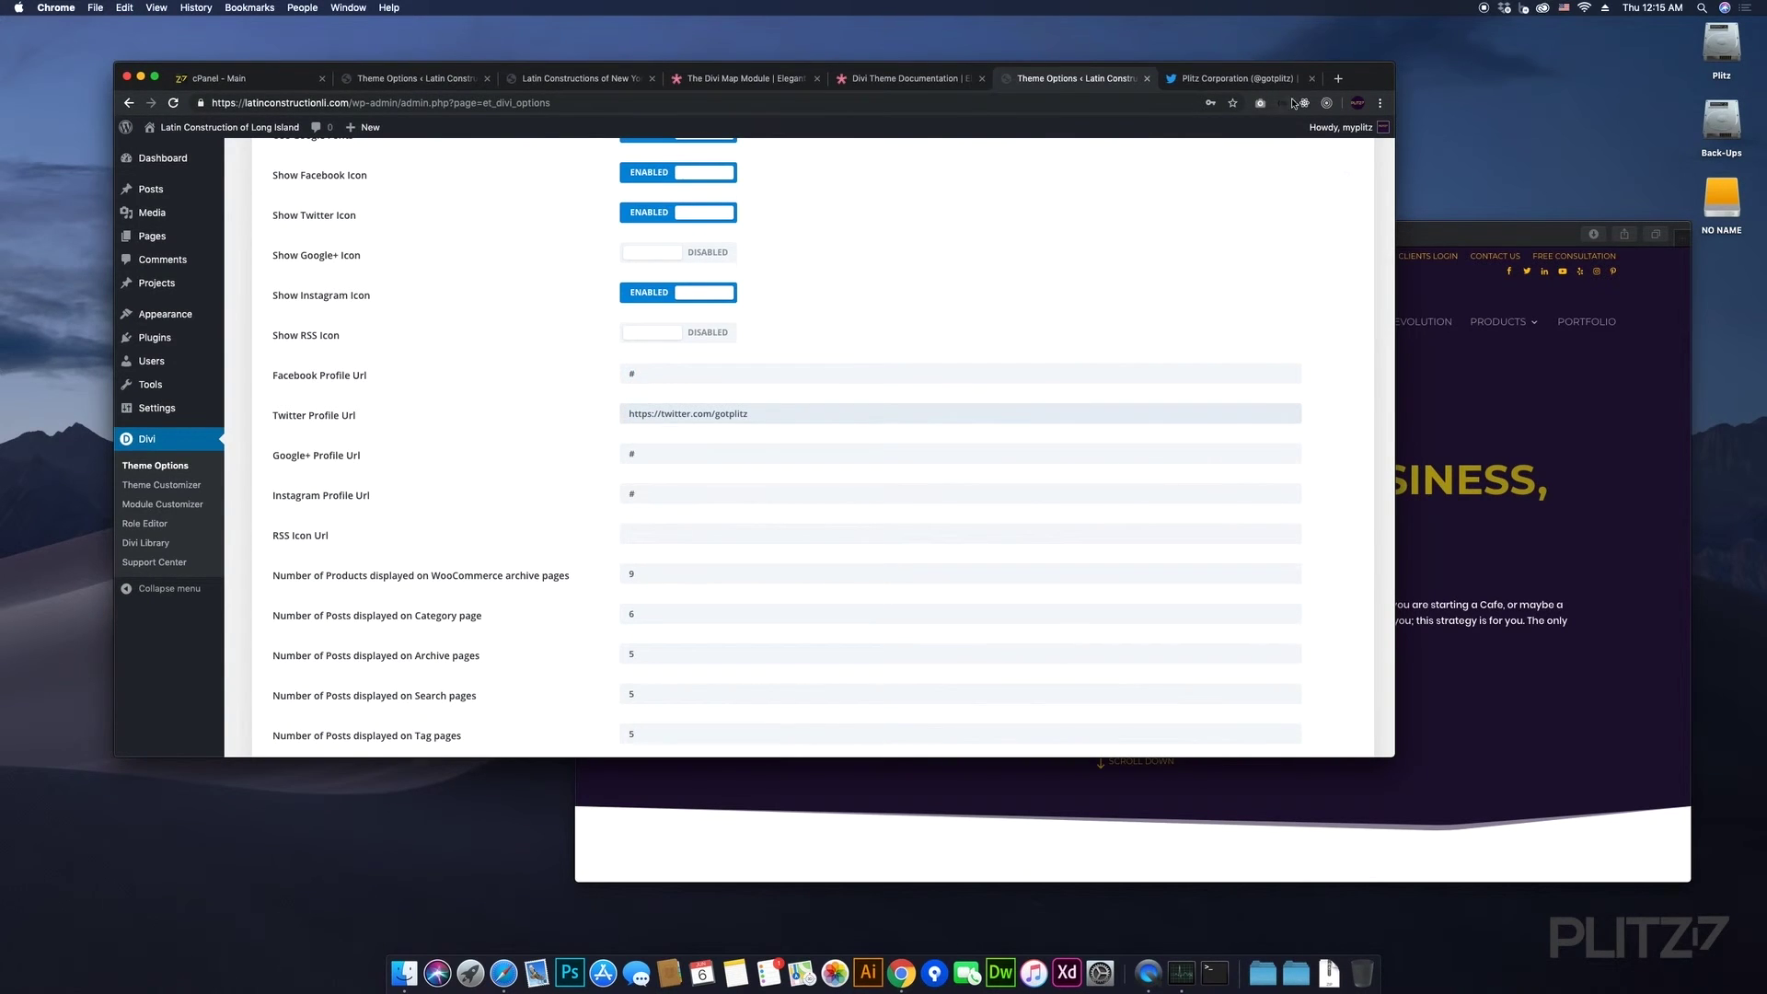
pyautogui.click(1312, 79)
pyautogui.click(1567, 444)
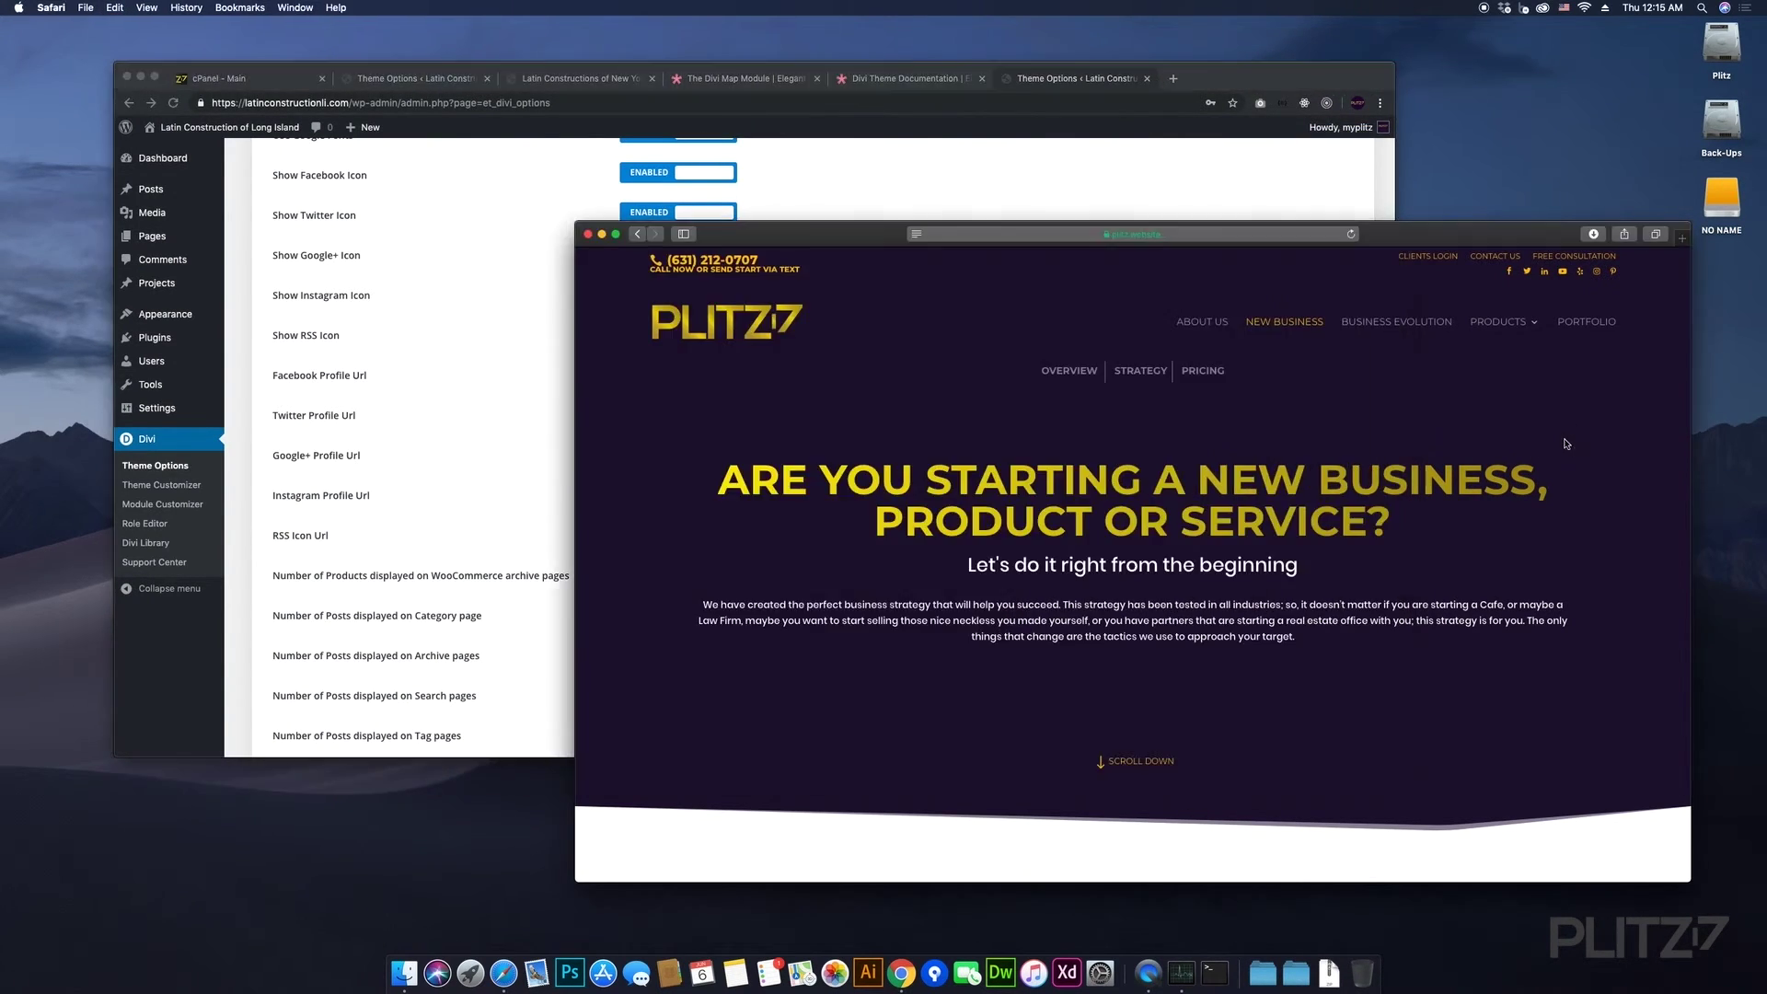
pyautogui.rightClick(1510, 270)
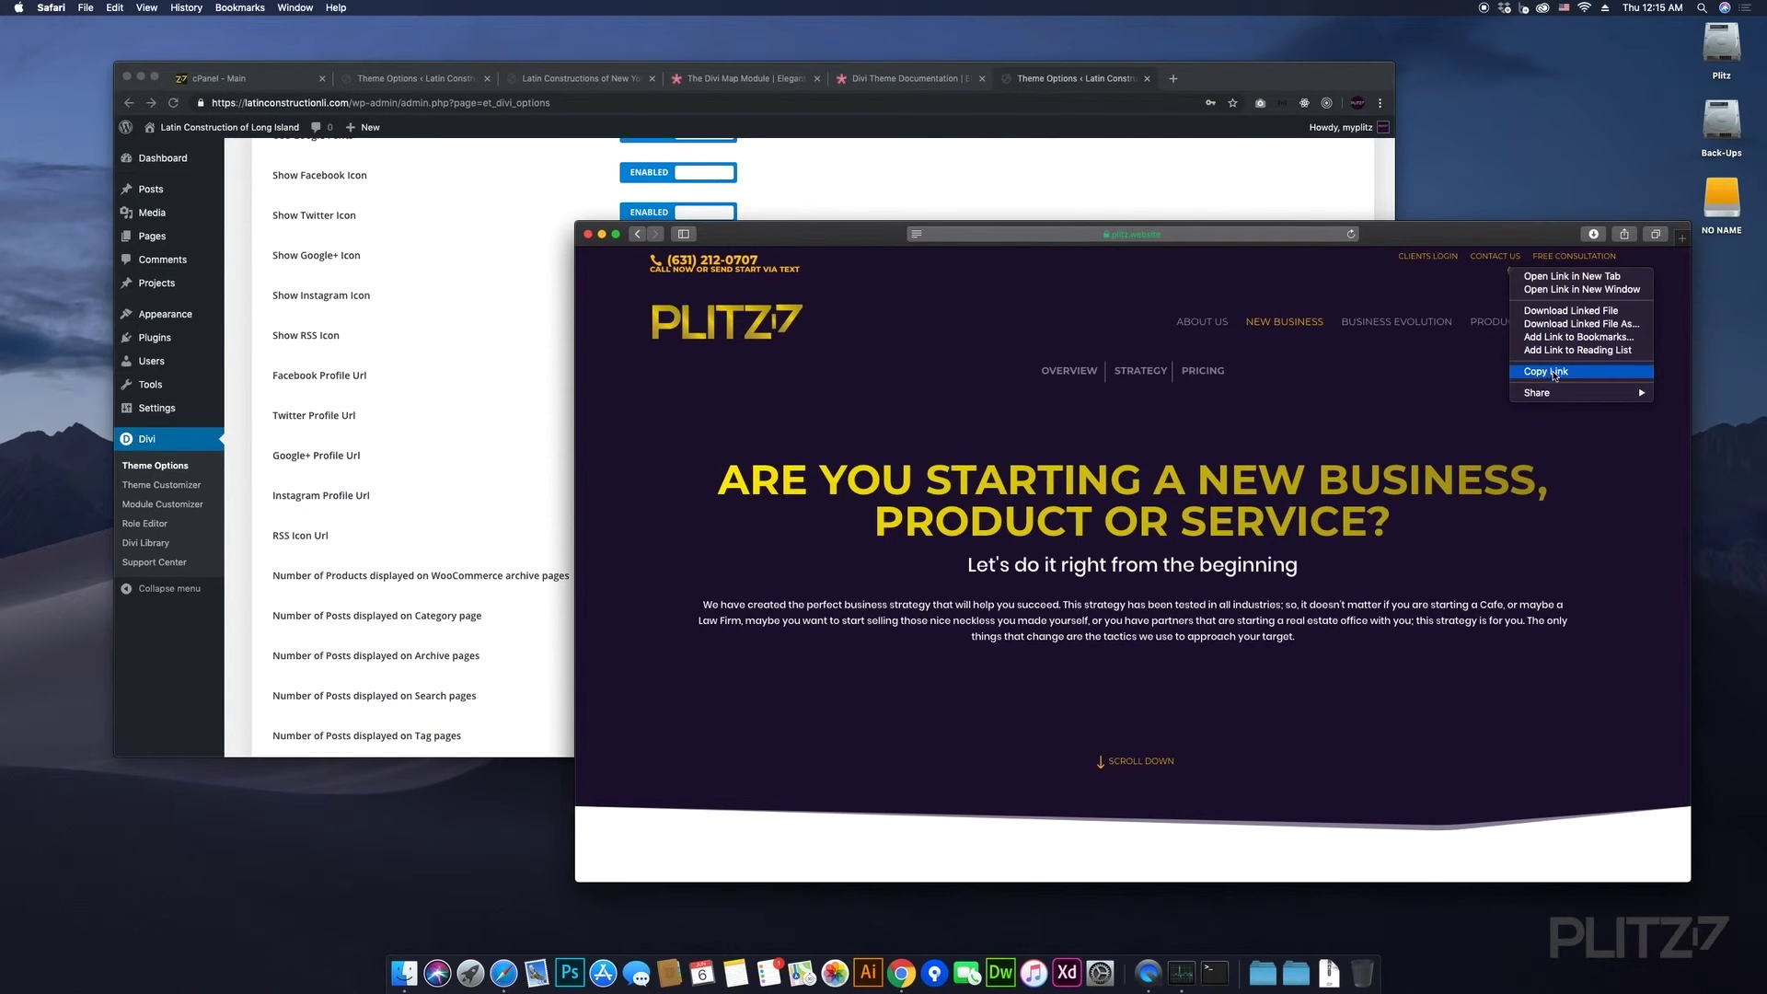
pyautogui.click(427, 347)
pyautogui.doubleClick(631, 374)
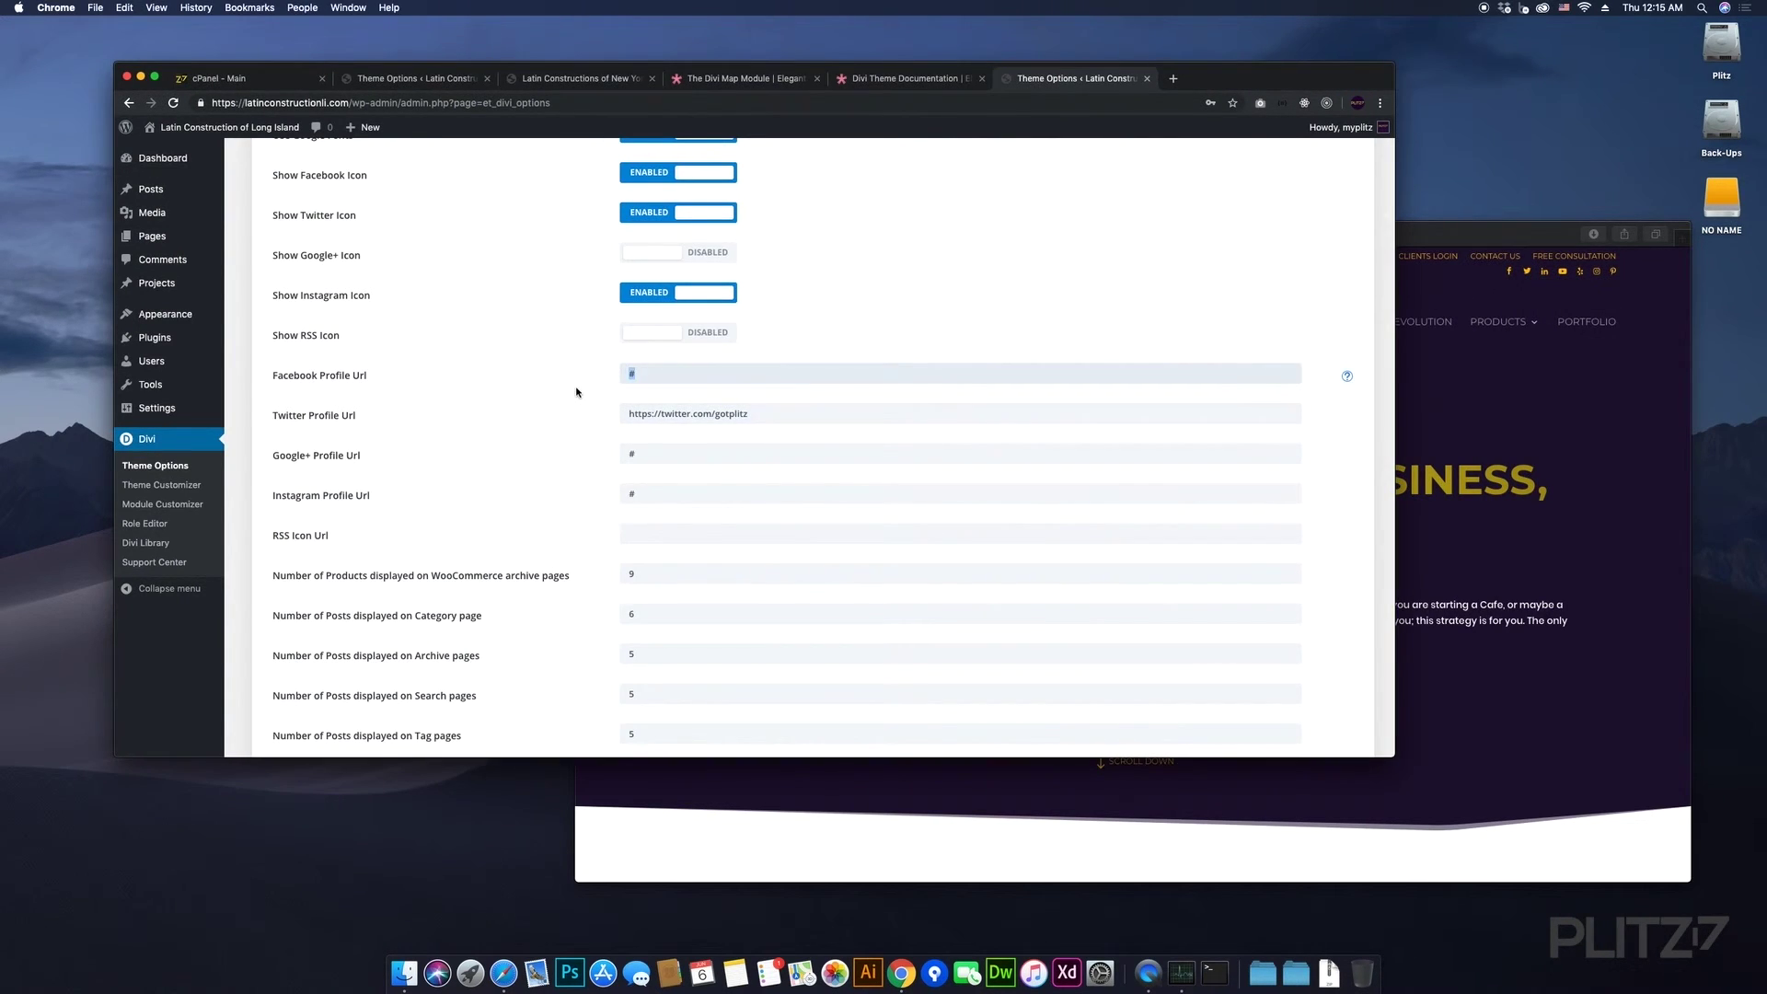
pyautogui.write('https://www.facebook.com/gotplitz/')
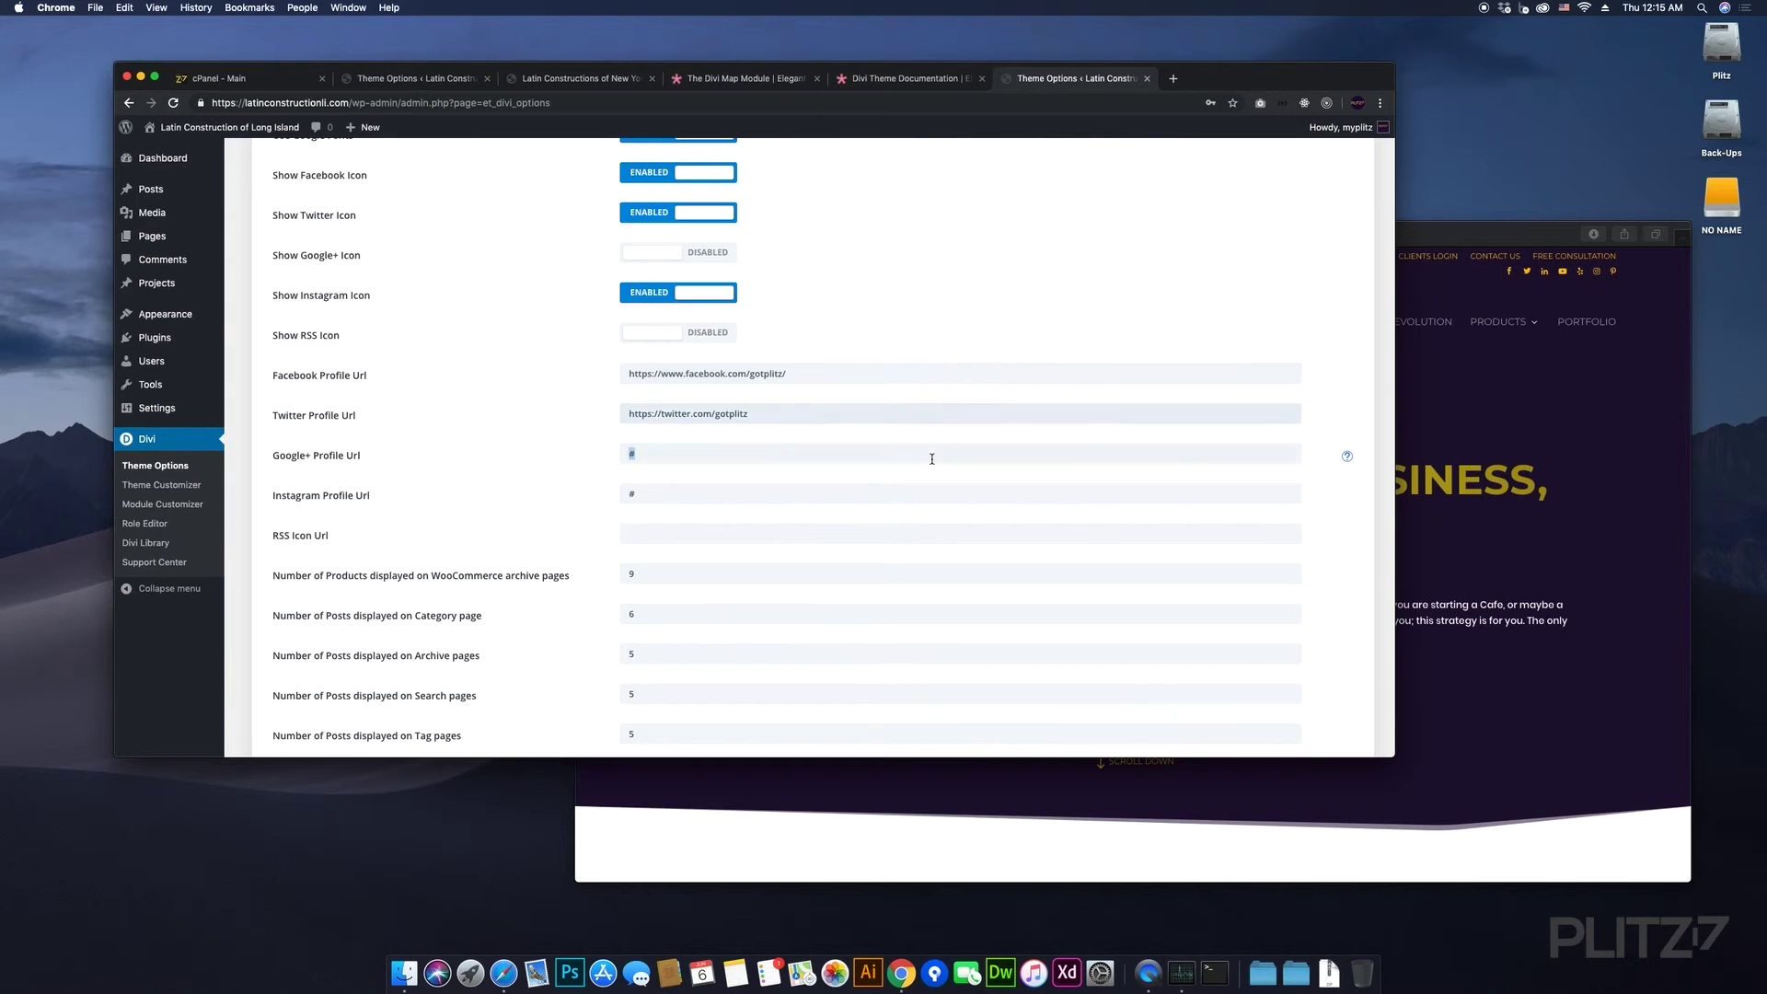
pyautogui.click(1565, 345)
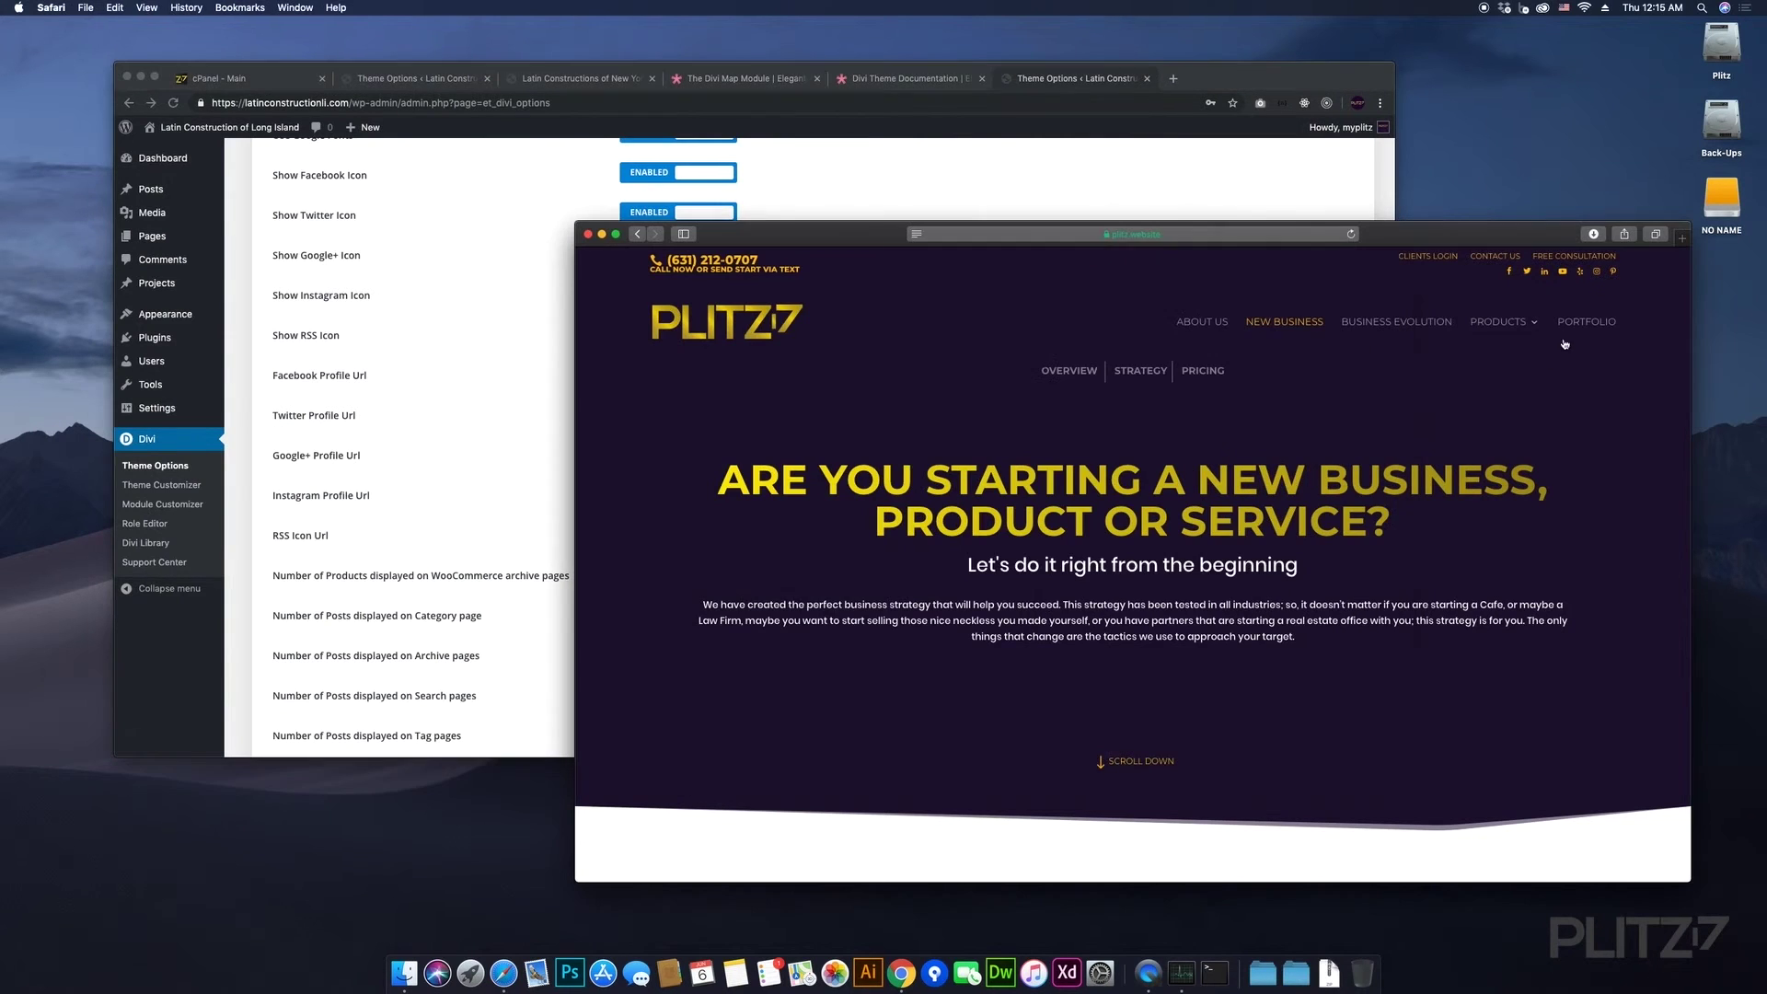
pyautogui.rightClick(1599, 277)
pyautogui.click(1650, 376)
pyautogui.click(450, 511)
pyautogui.doubleClick(758, 491)
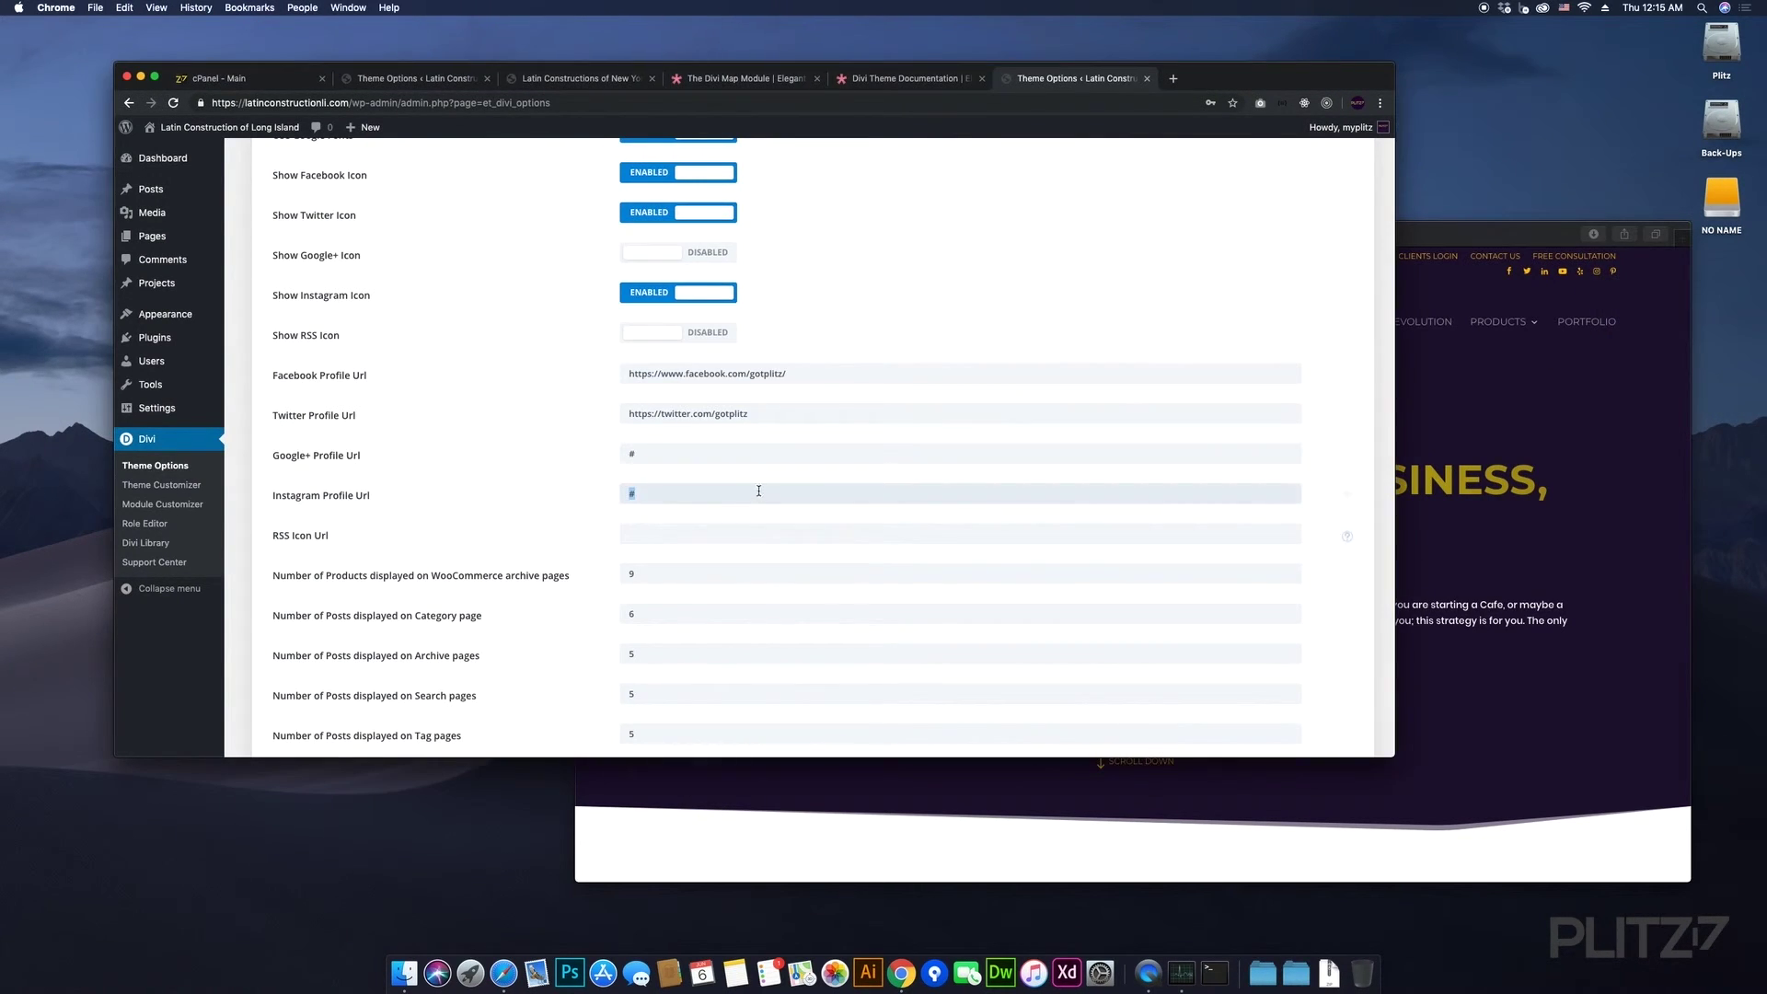
pyautogui.press('super+v')
# - Look through the product and post count options and read the help on Number of Posts displayed on Tag pages
pyautogui.scroll(-4, 1113, 446)
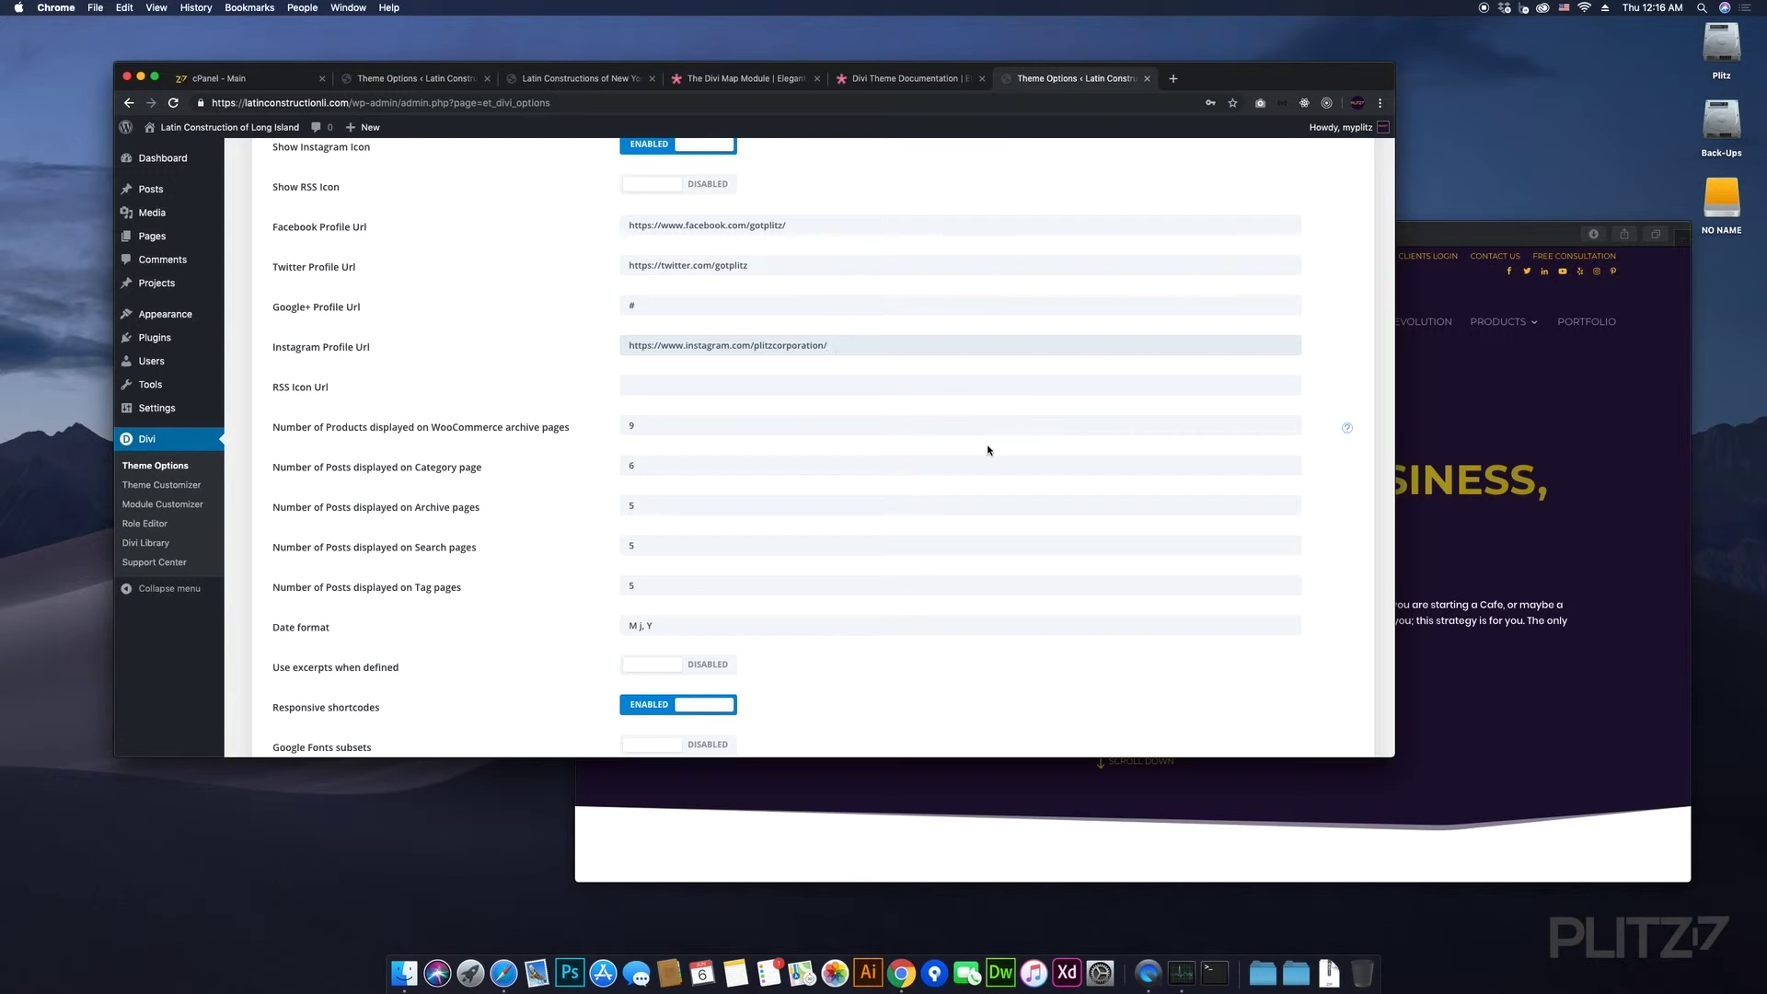
pyautogui.scroll(-2, 699, 478)
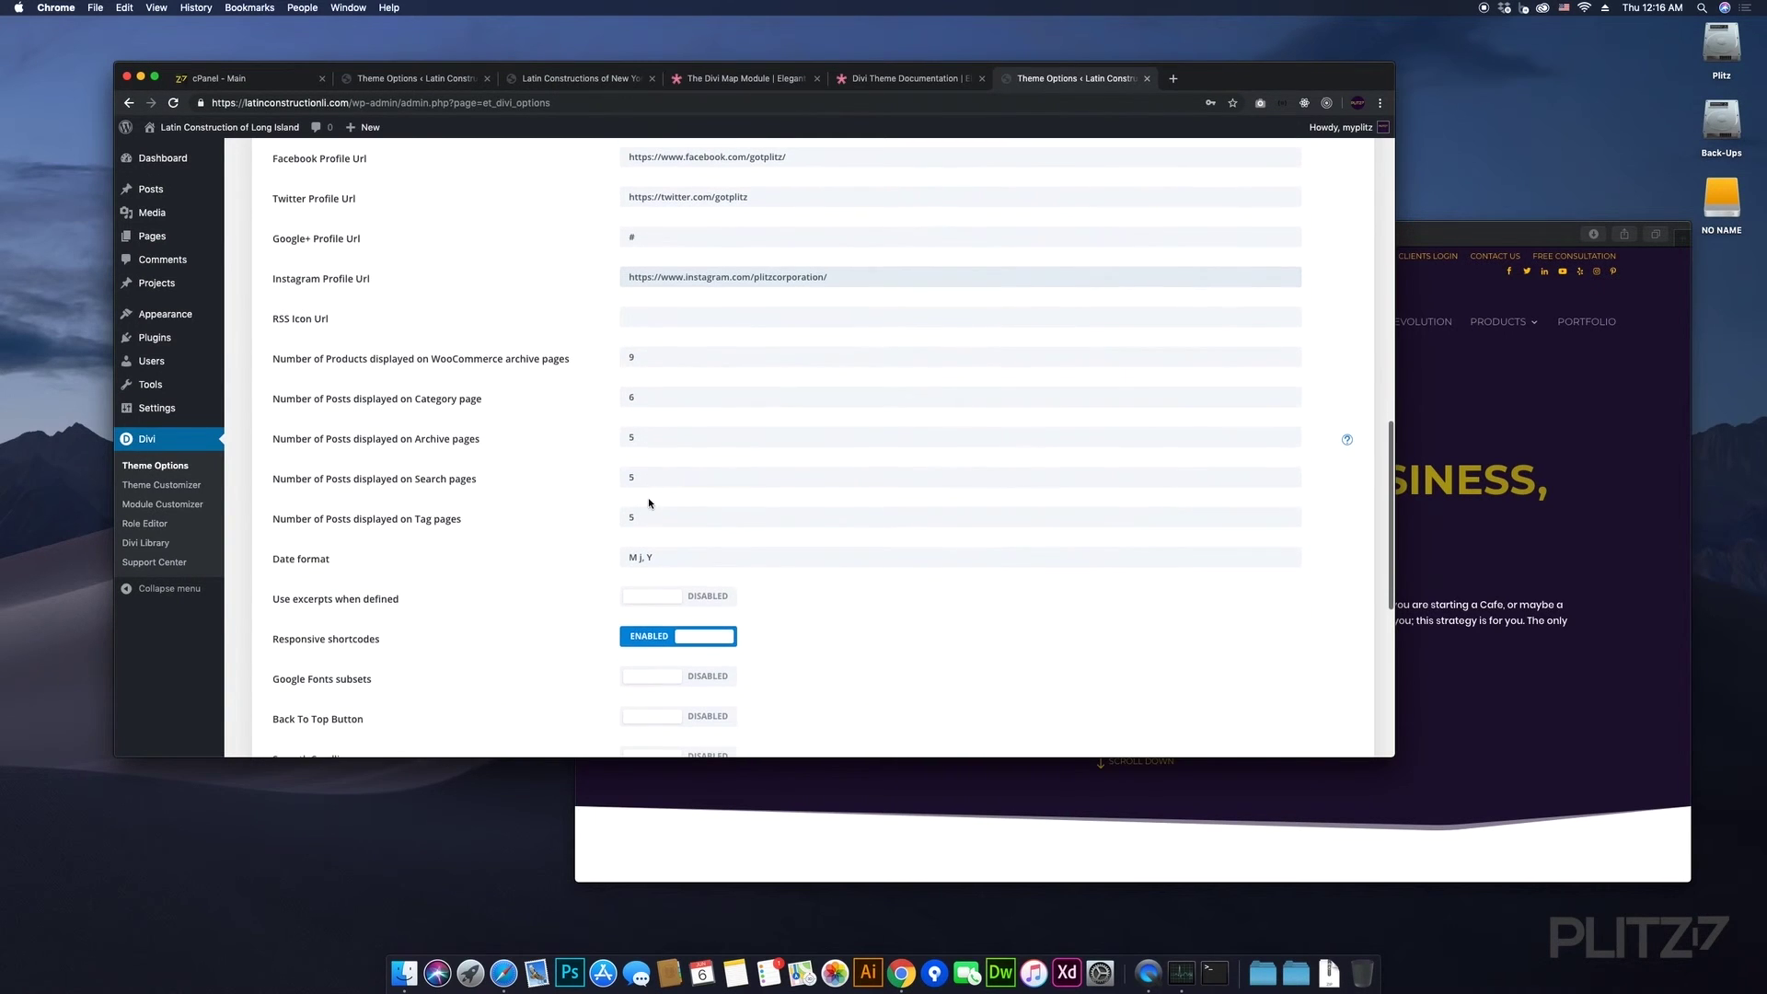
pyautogui.scroll(-2, 612, 454)
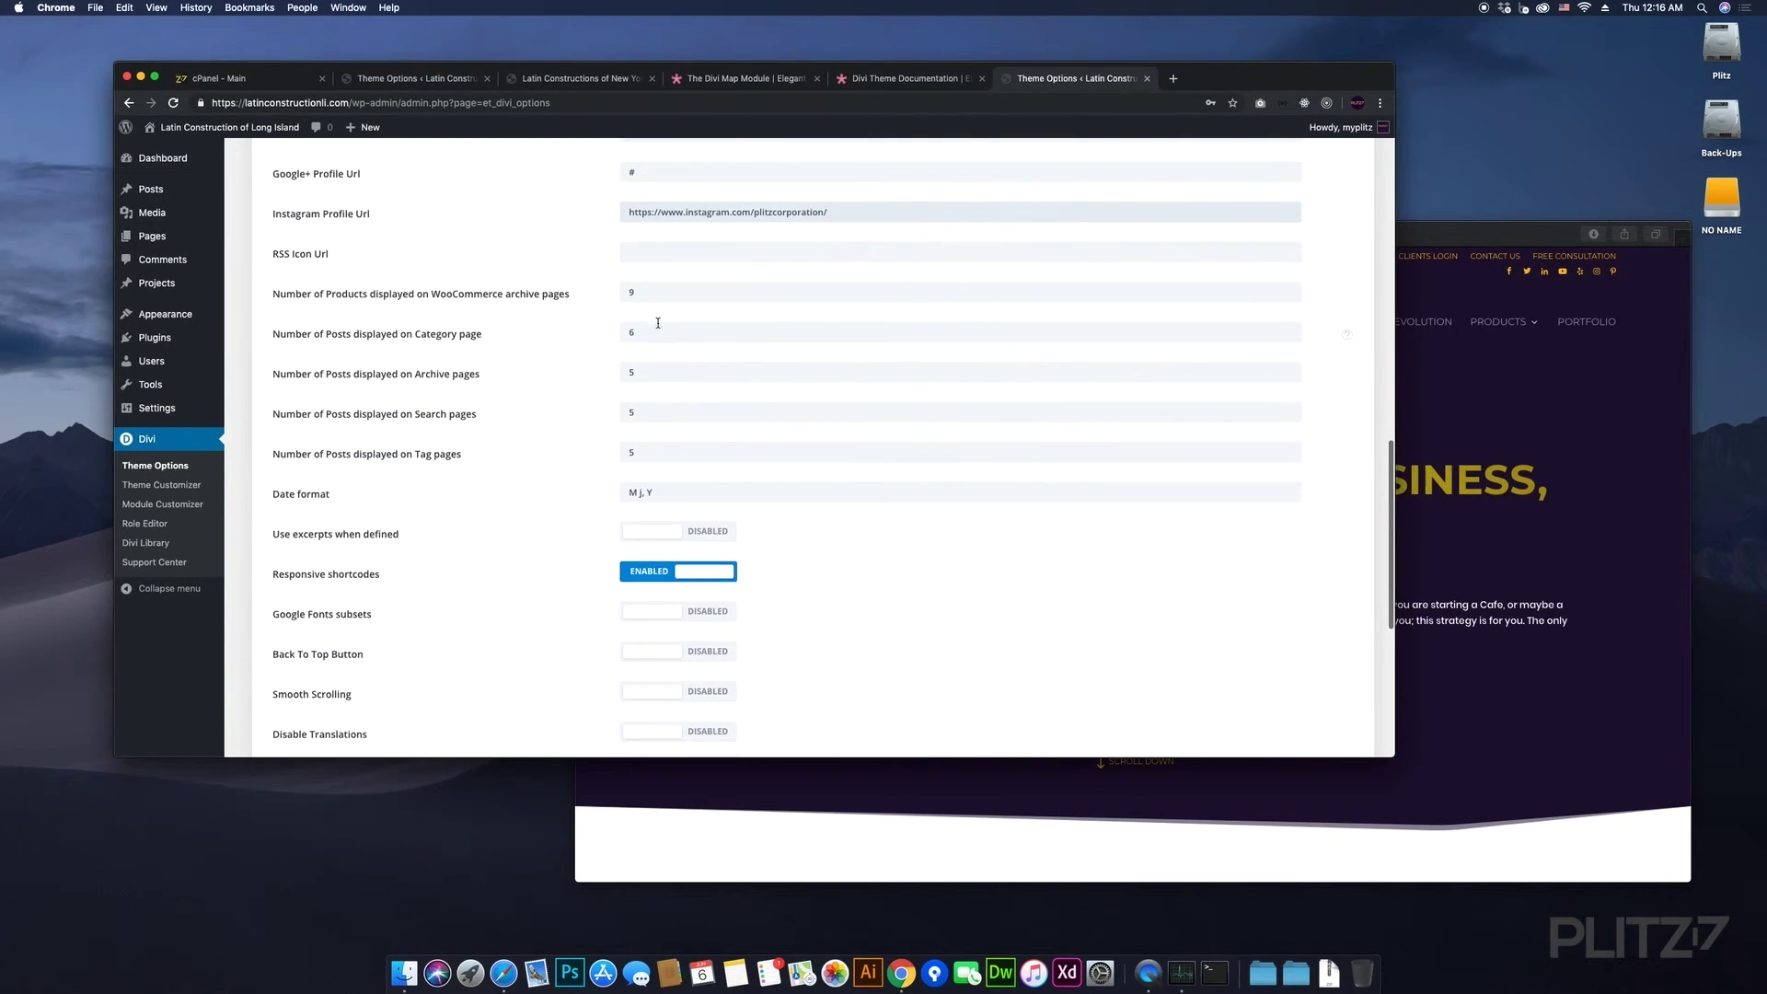
pyautogui.scroll(-3, 607, 405)
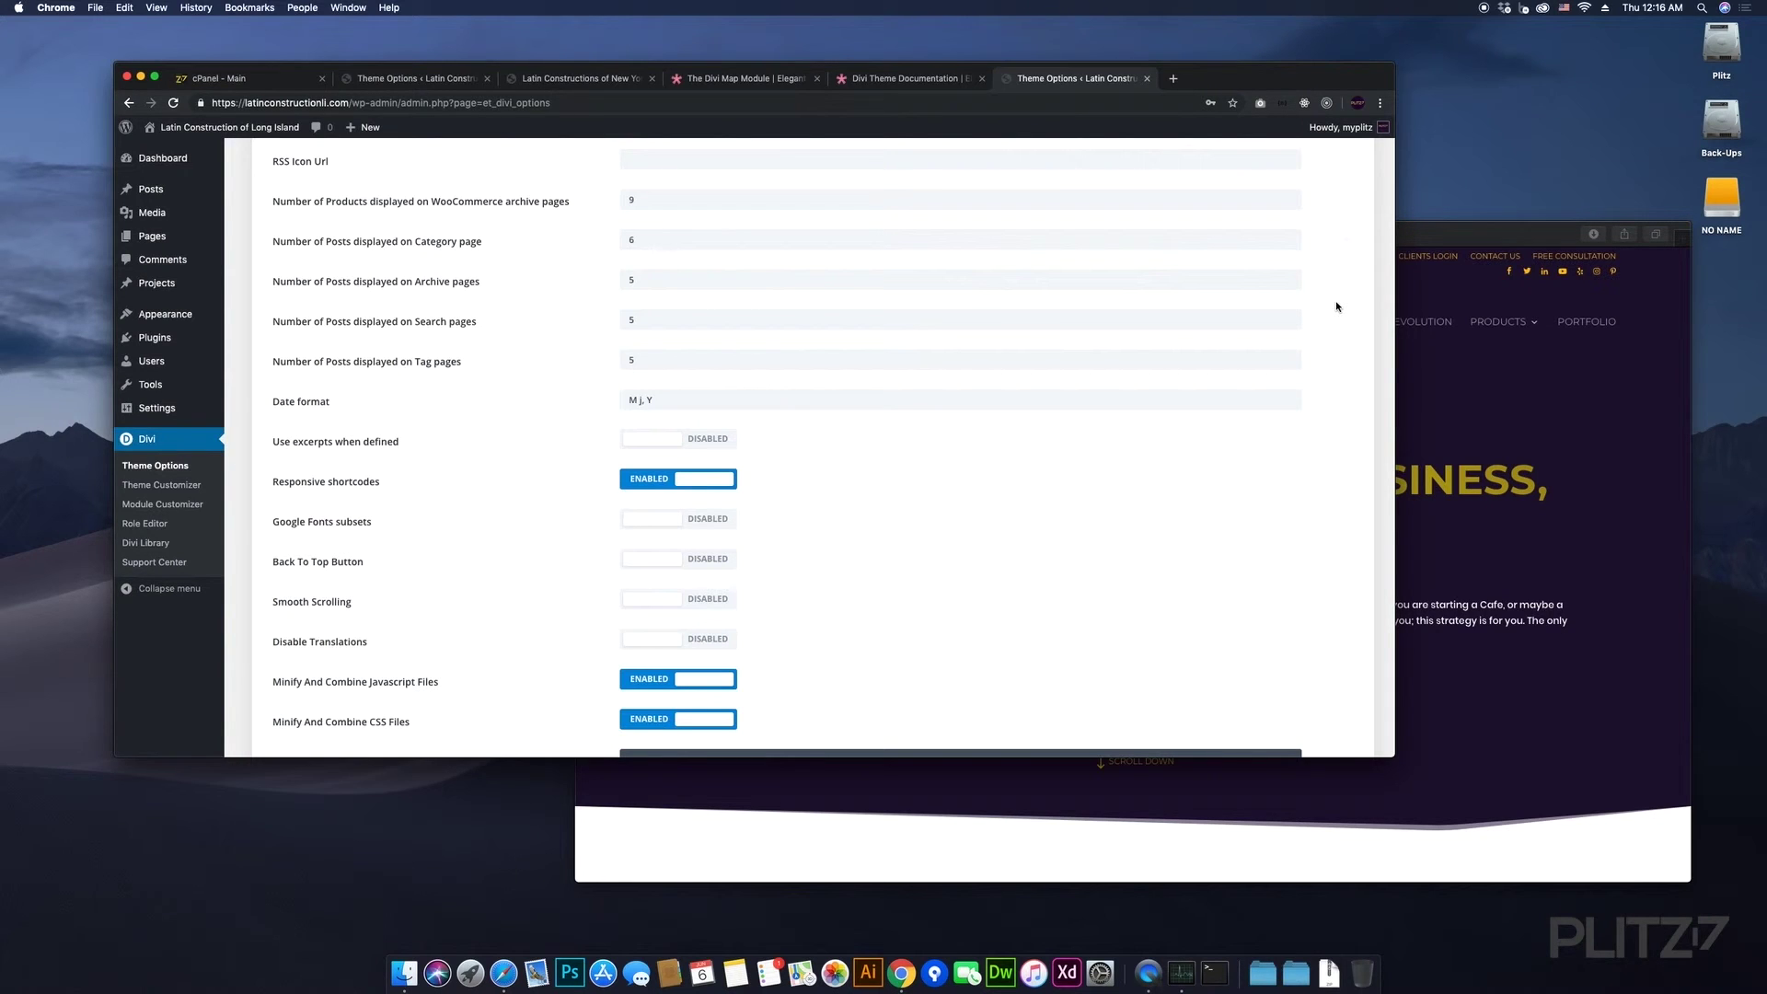
pyautogui.click(1346, 365)
pyautogui.click(986, 426)
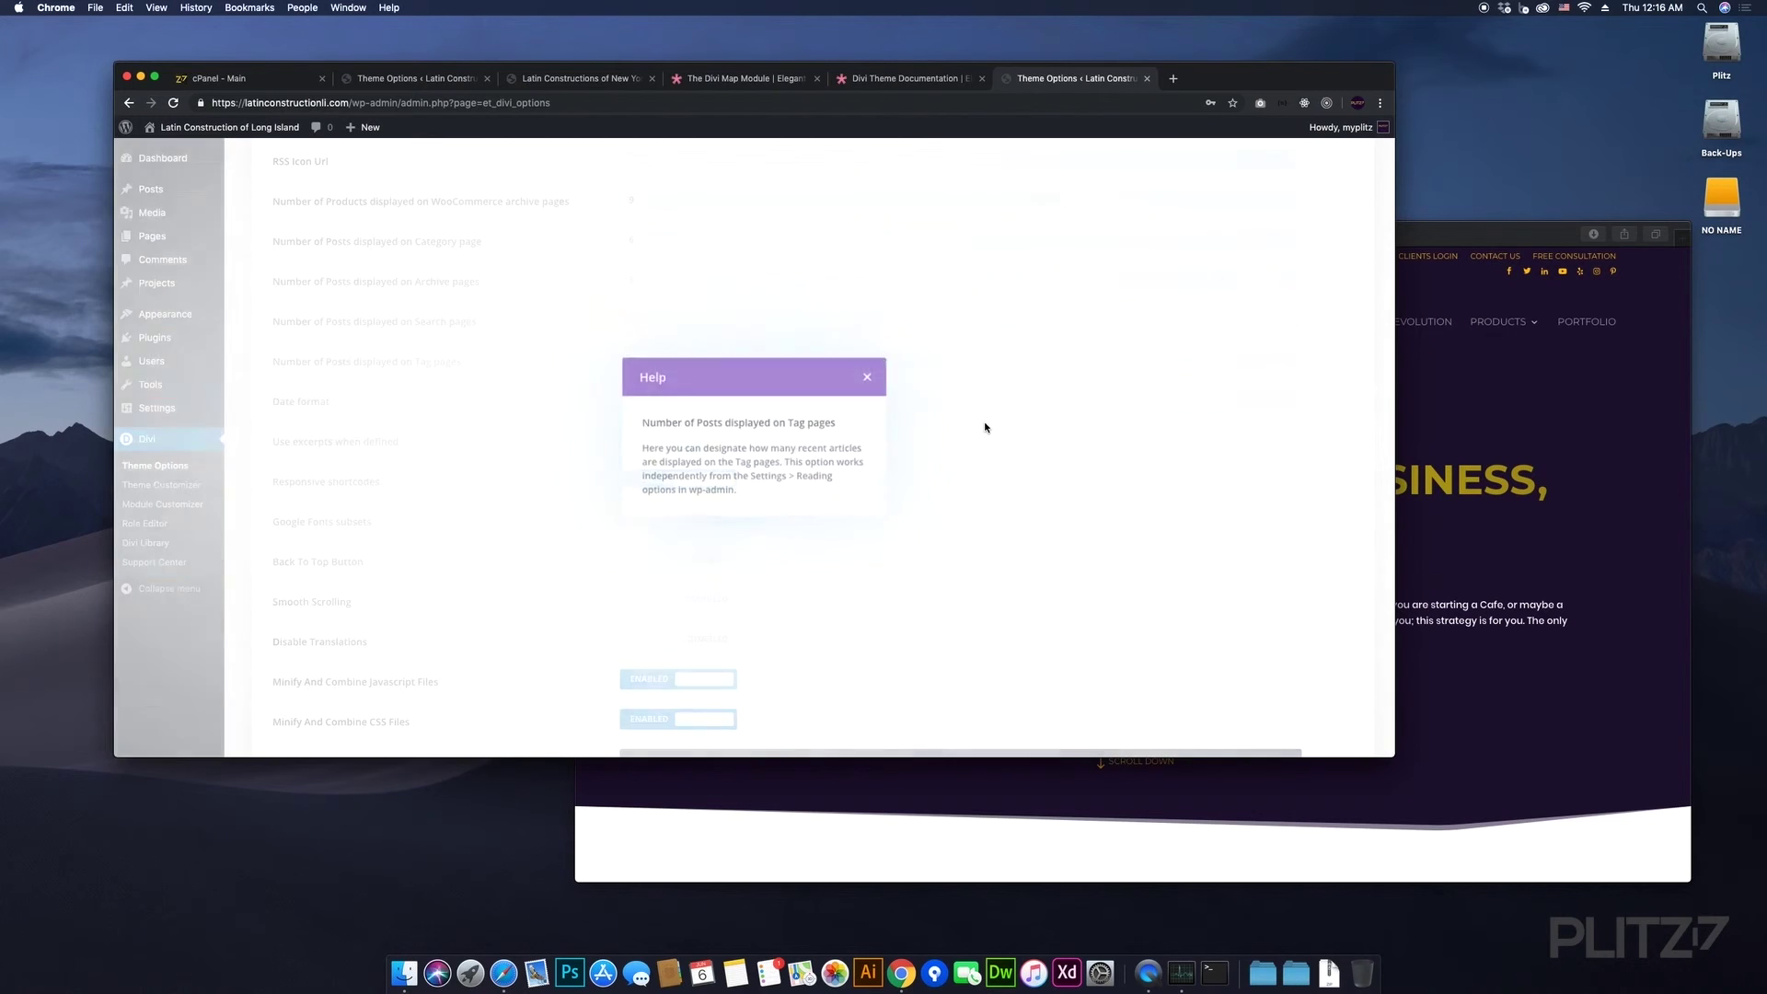
# - Enable Google Fonts subsets and the Back To Top Button in the Divi theme options
pyautogui.scroll(-2, 926, 422)
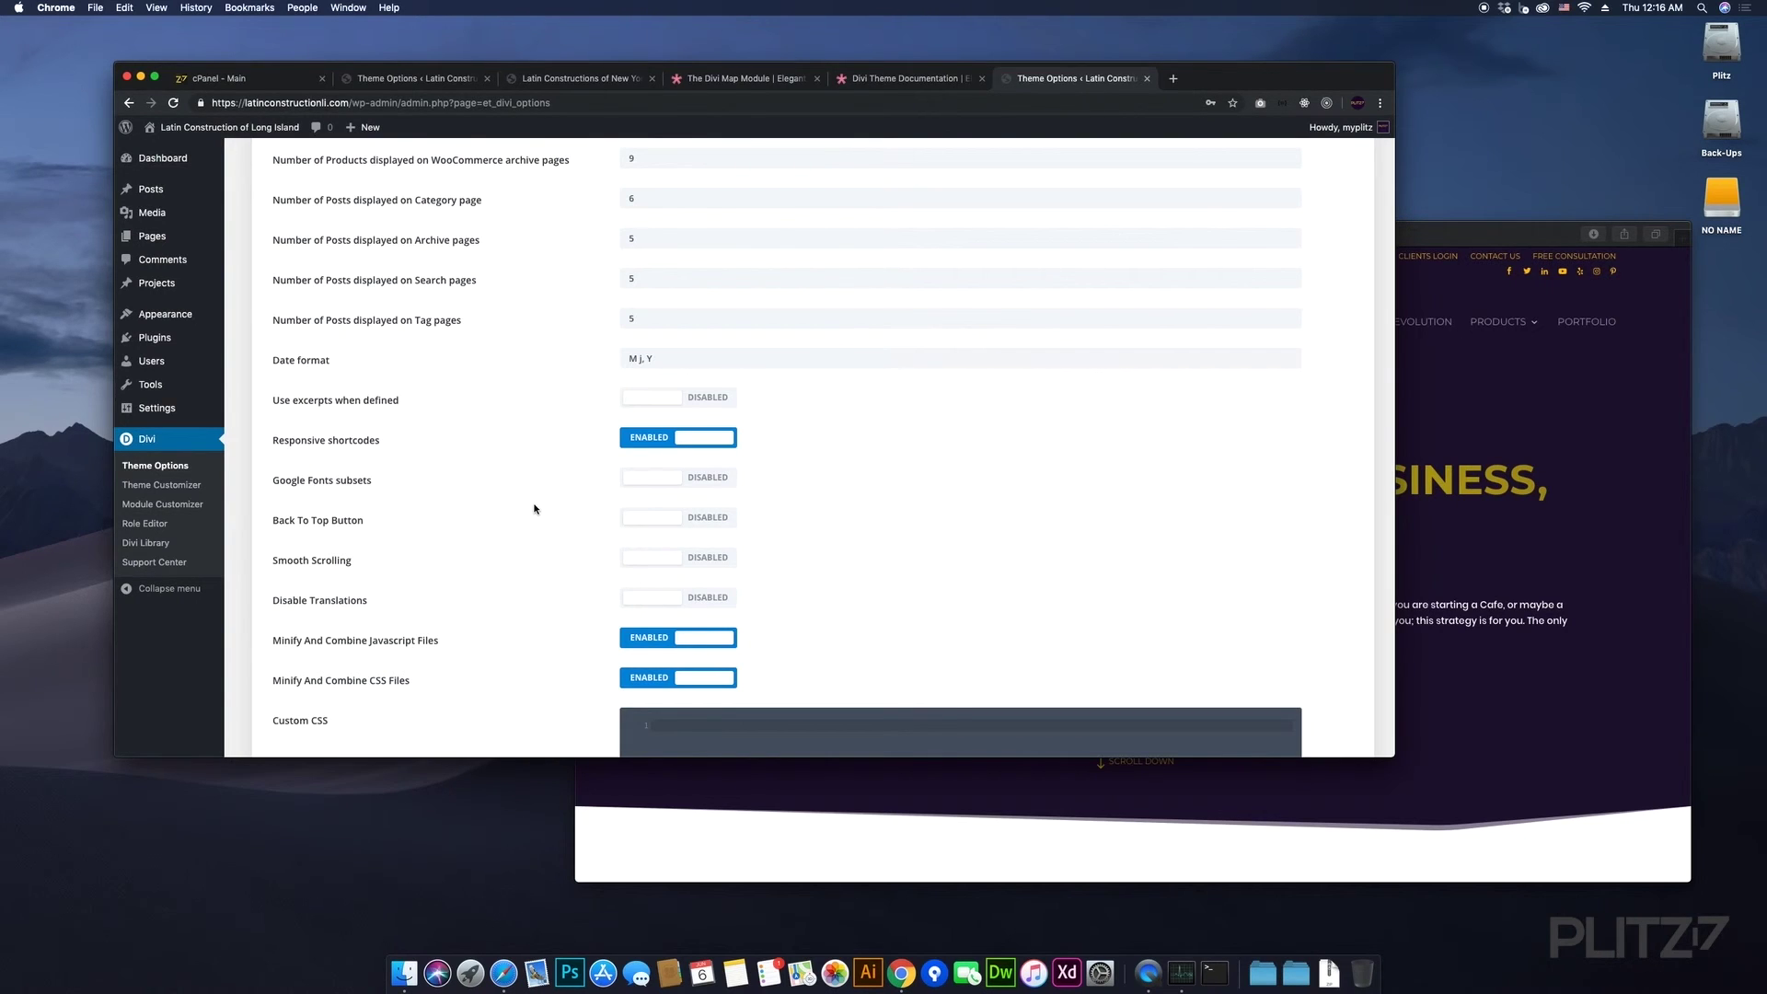
pyautogui.click(672, 484)
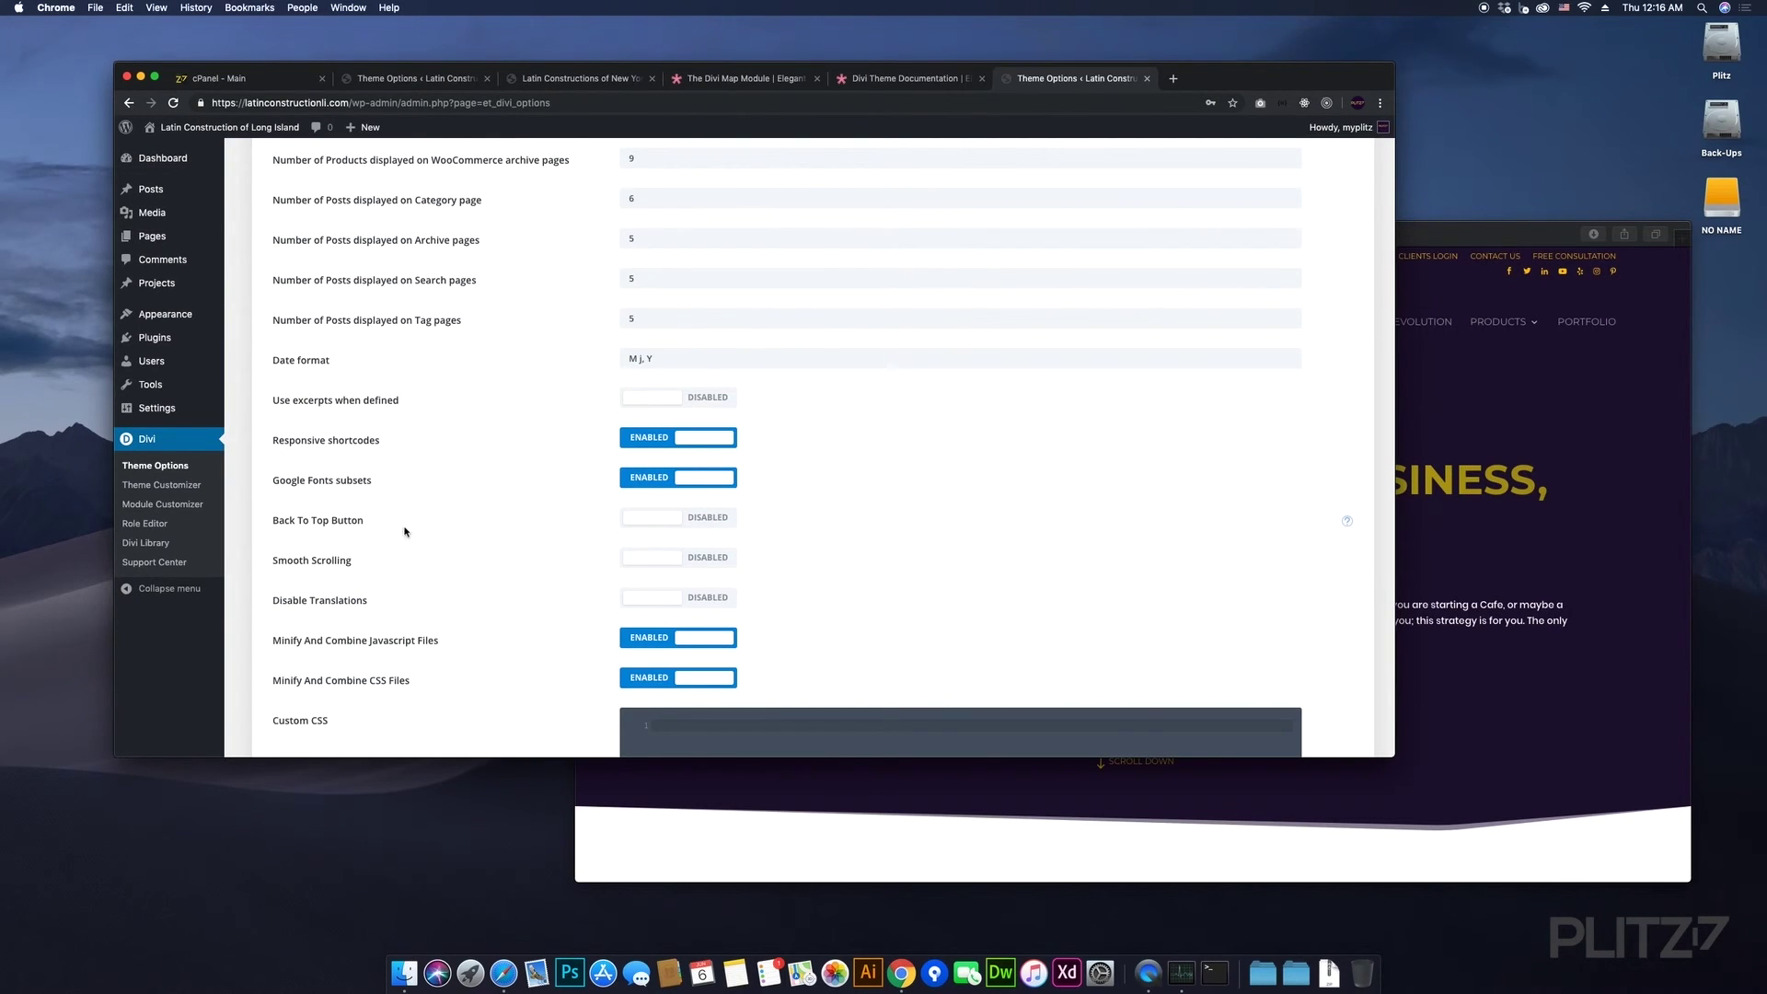
pyautogui.click(677, 528)
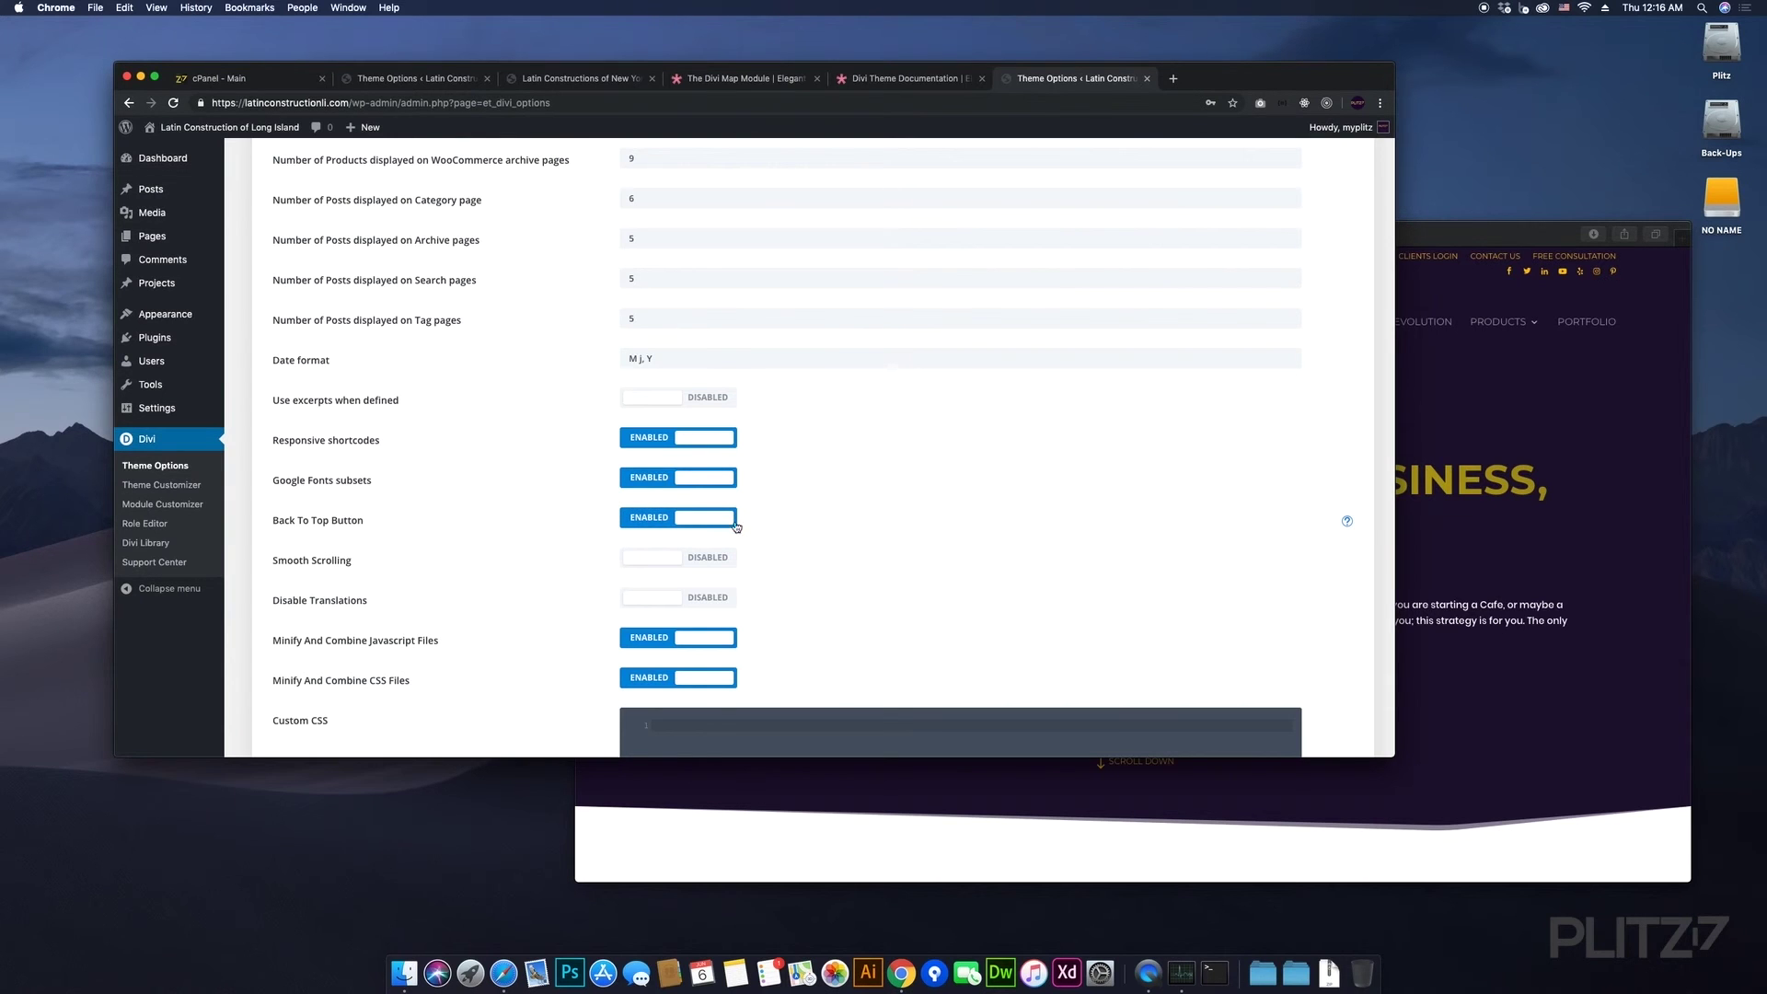
# - Switch to the Plitz website in Safari and try its back-to-top button from far down the page
pyautogui.click(1500, 594)
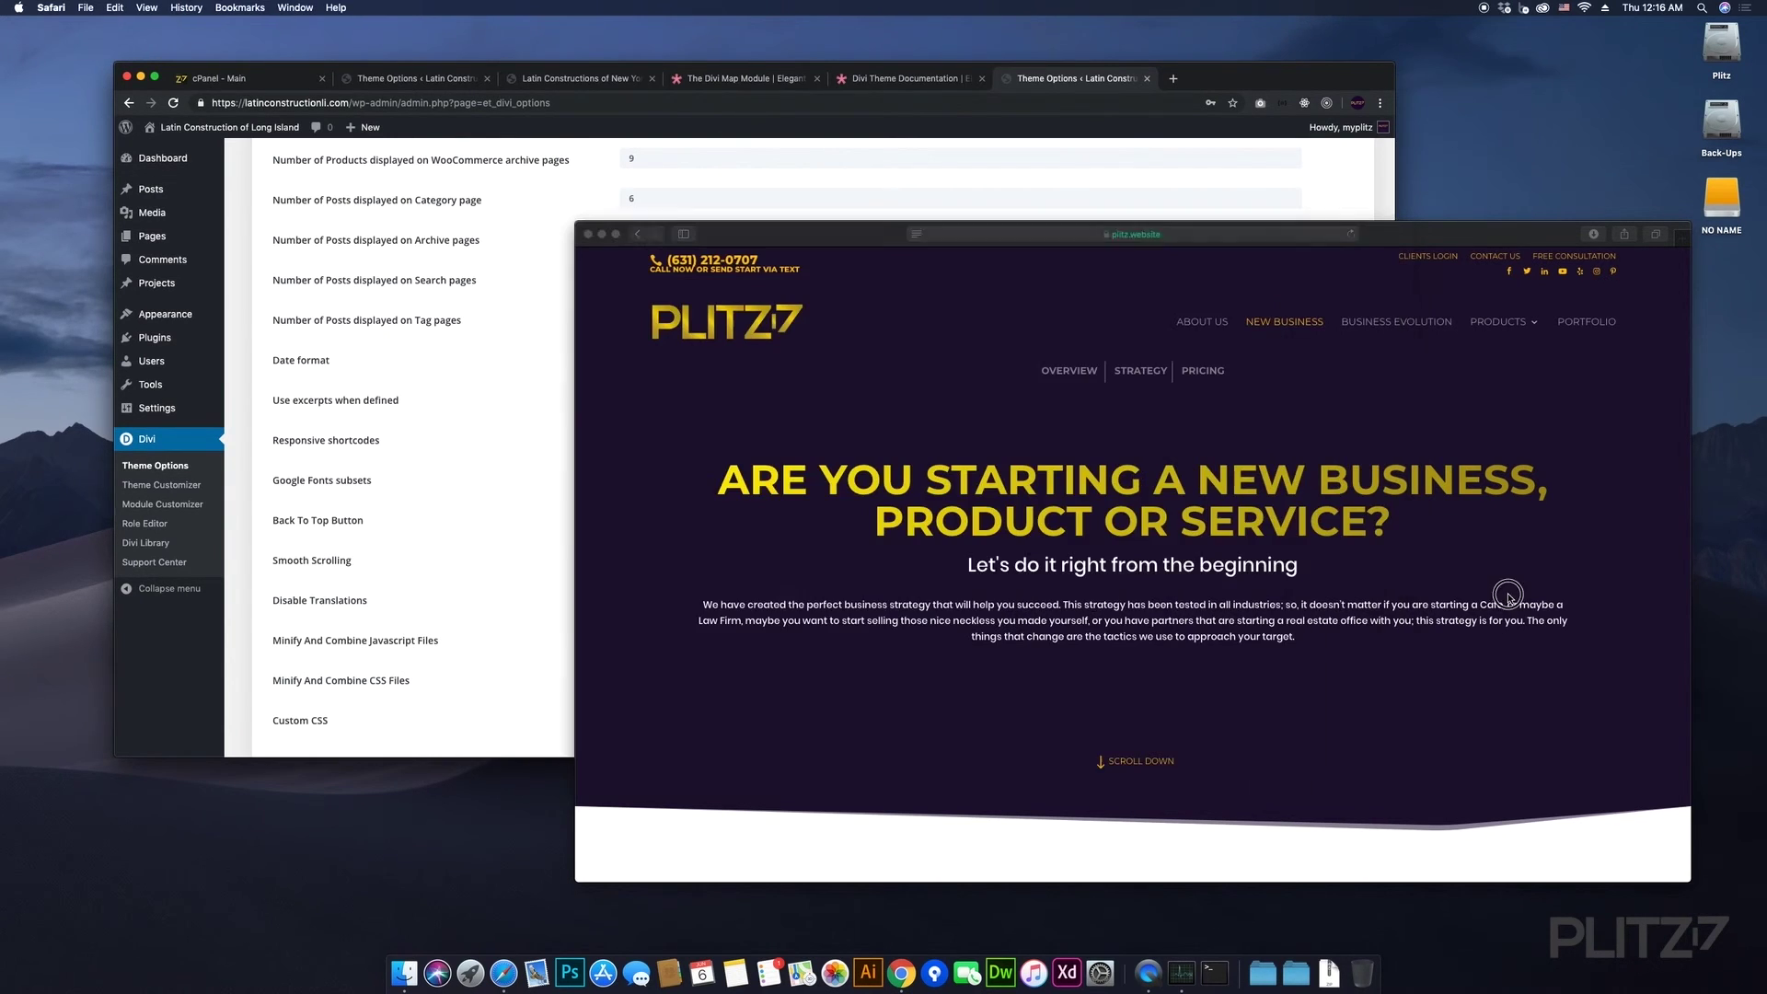
pyautogui.scroll(-20, 1512, 601)
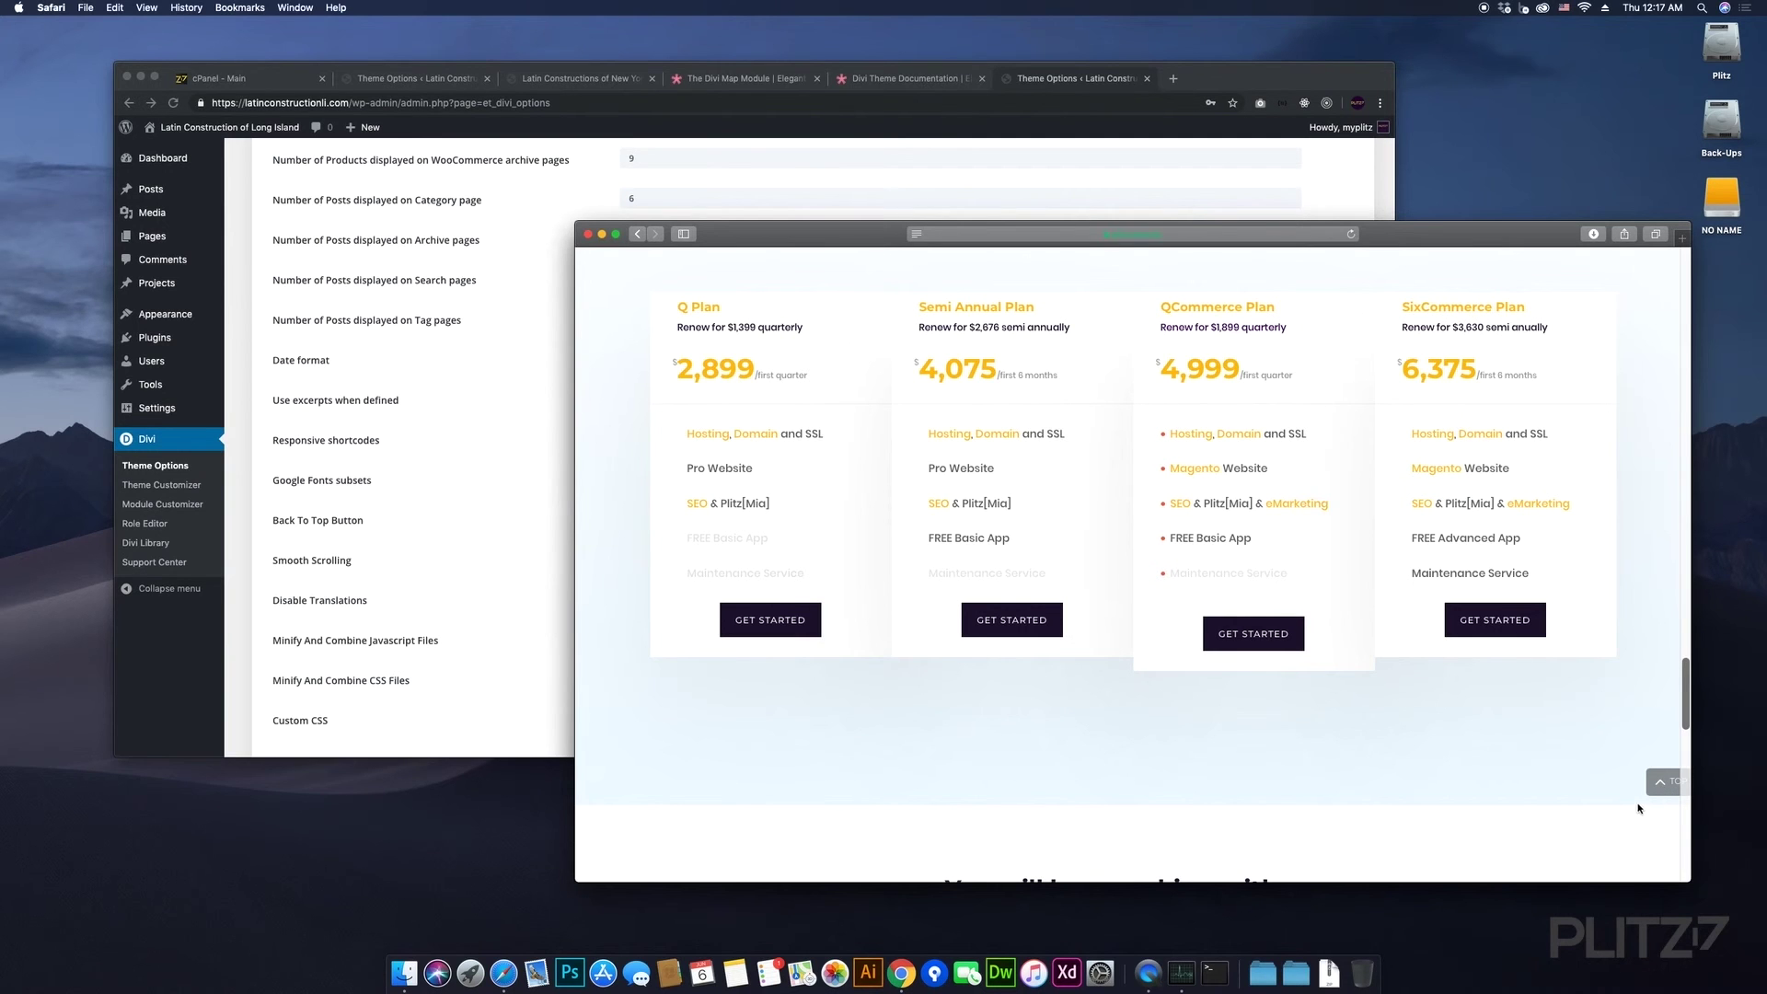
pyautogui.click(1647, 788)
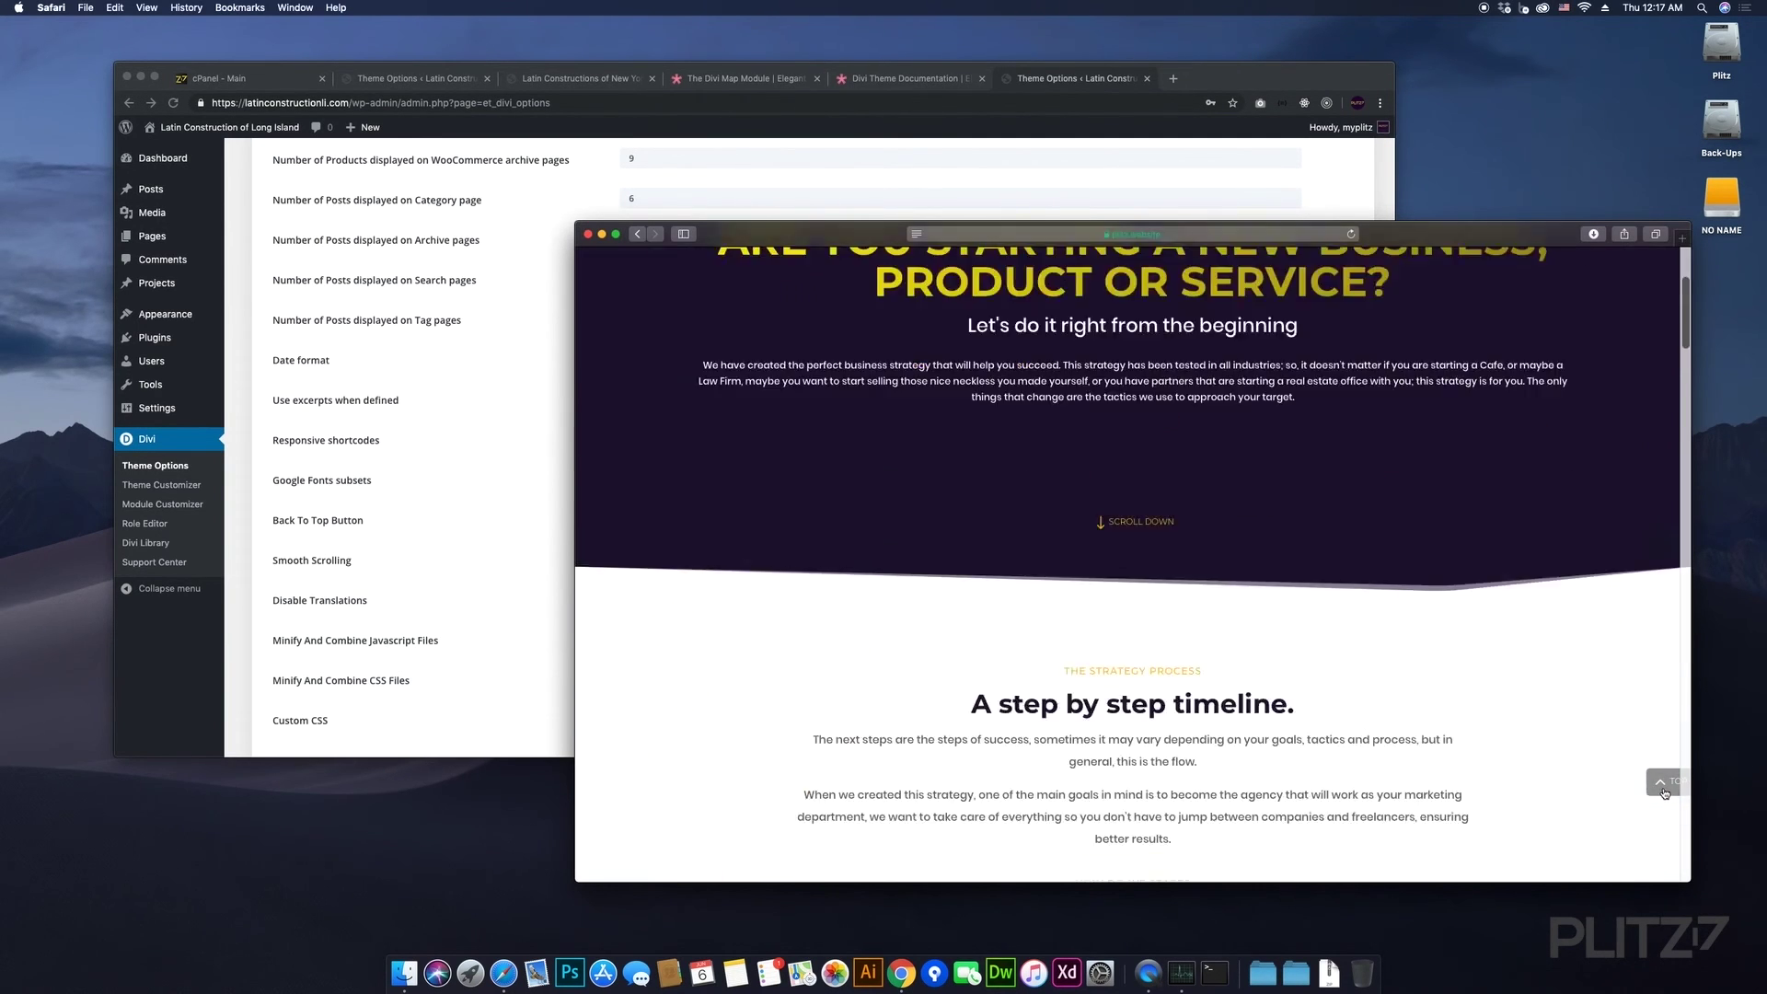
# - Return to the Divi theme options in Chrome and enable Smooth Scrolling and Disable Translations
pyautogui.click(481, 541)
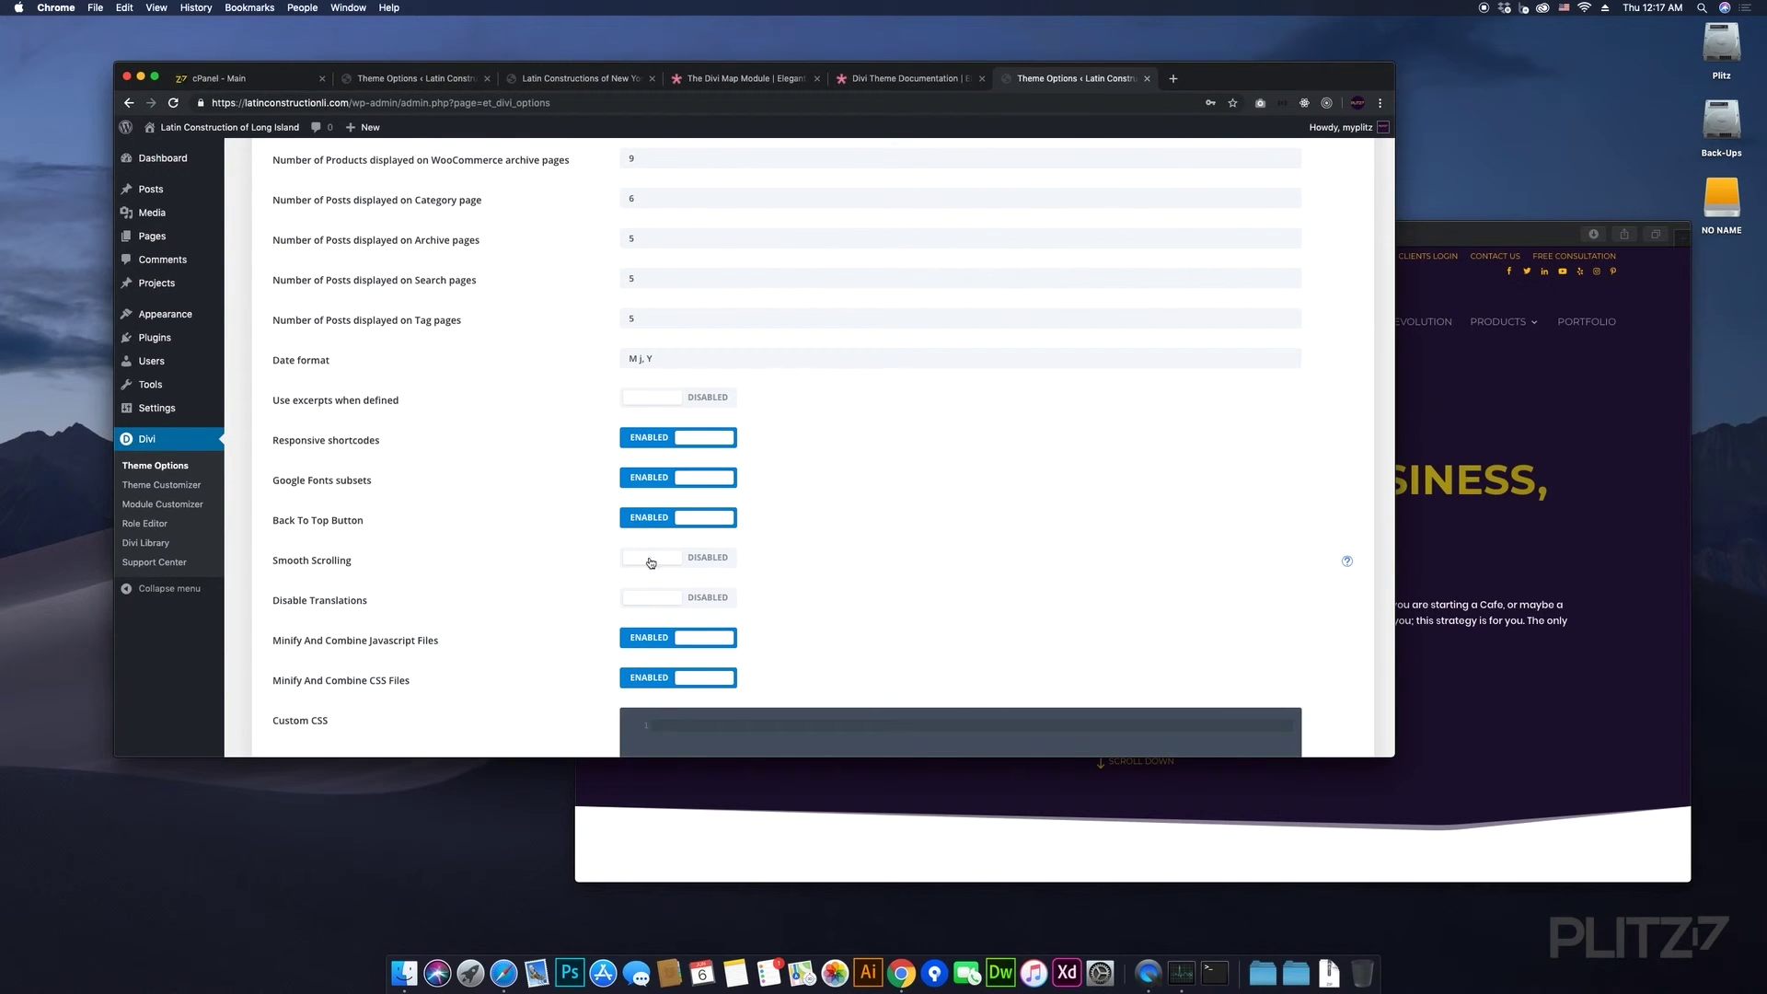
pyautogui.scroll(-1, 901, 579)
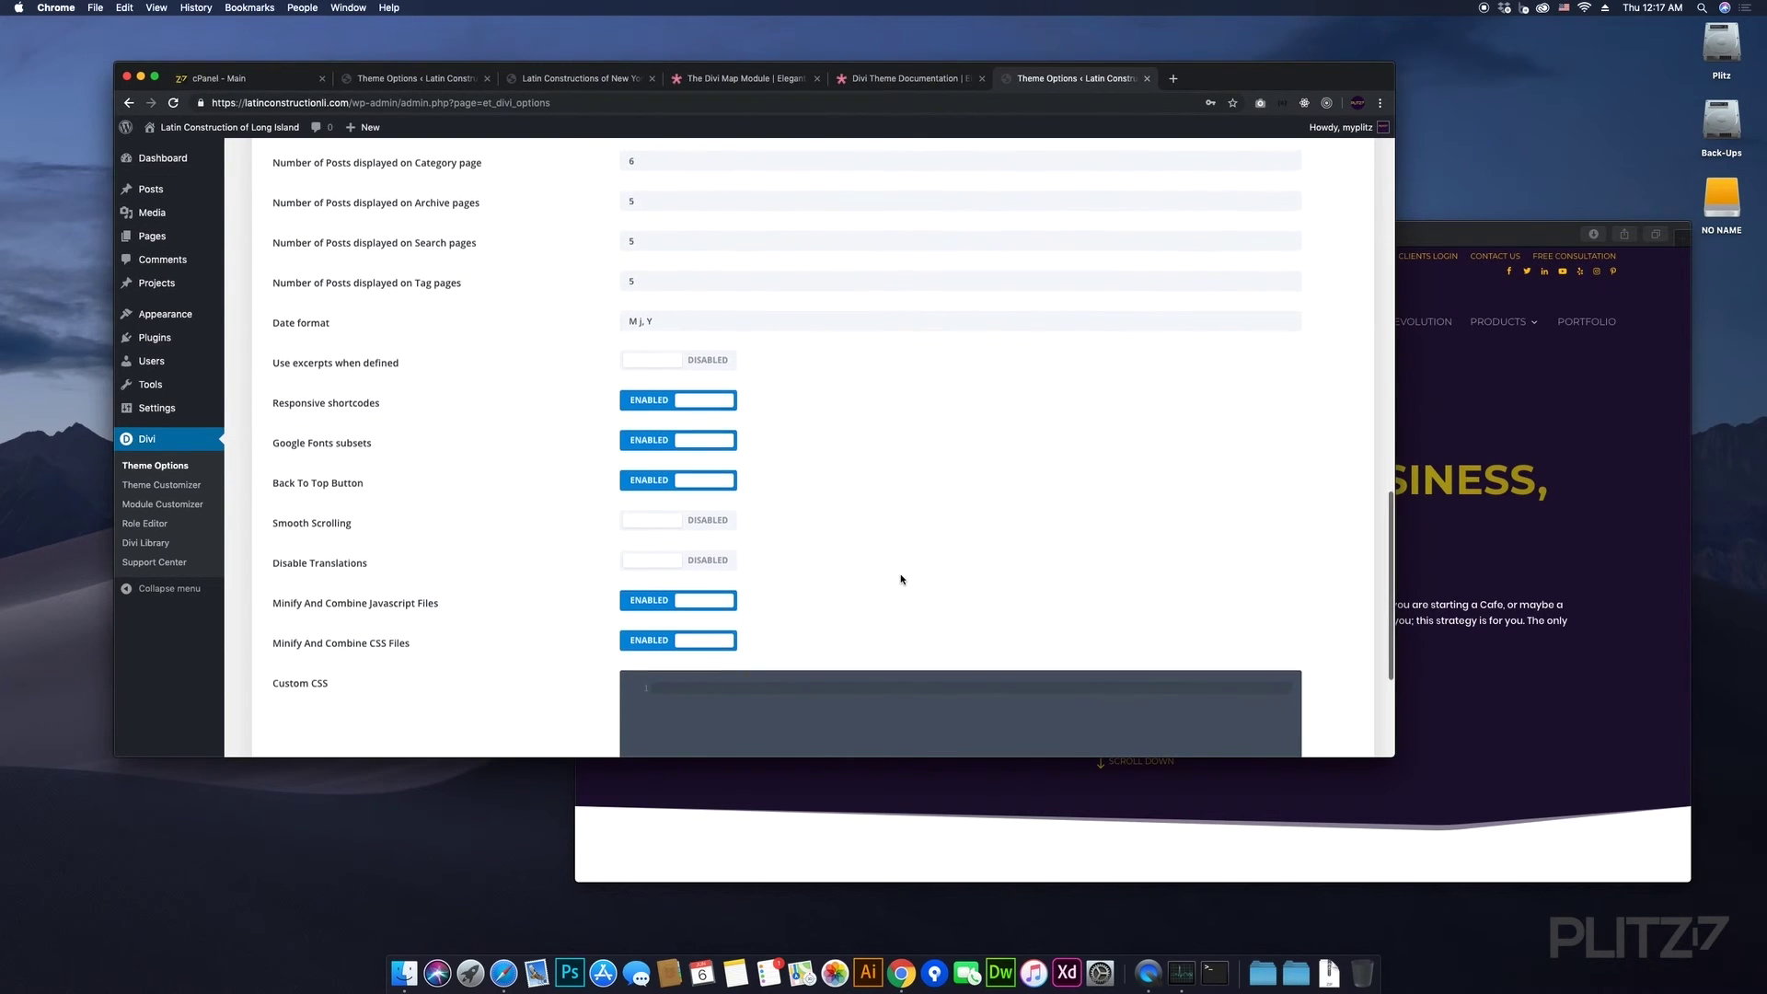
pyautogui.click(663, 521)
pyautogui.scroll(-1, 824, 550)
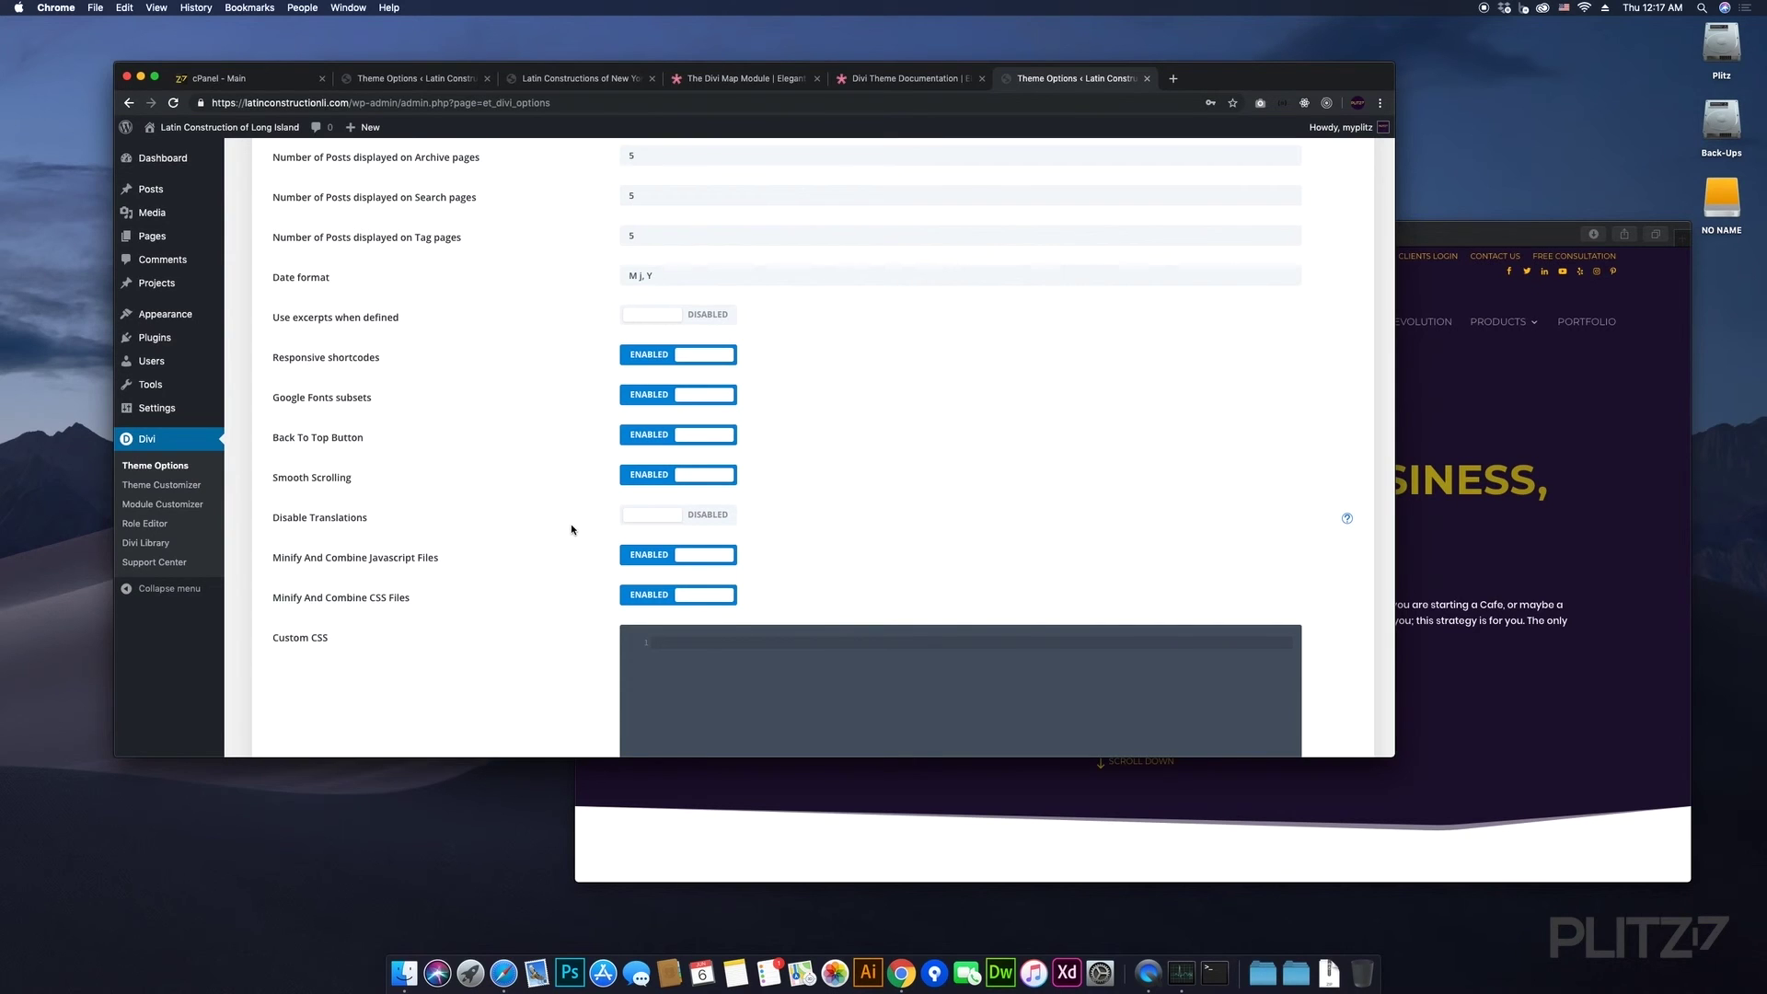
pyautogui.click(674, 517)
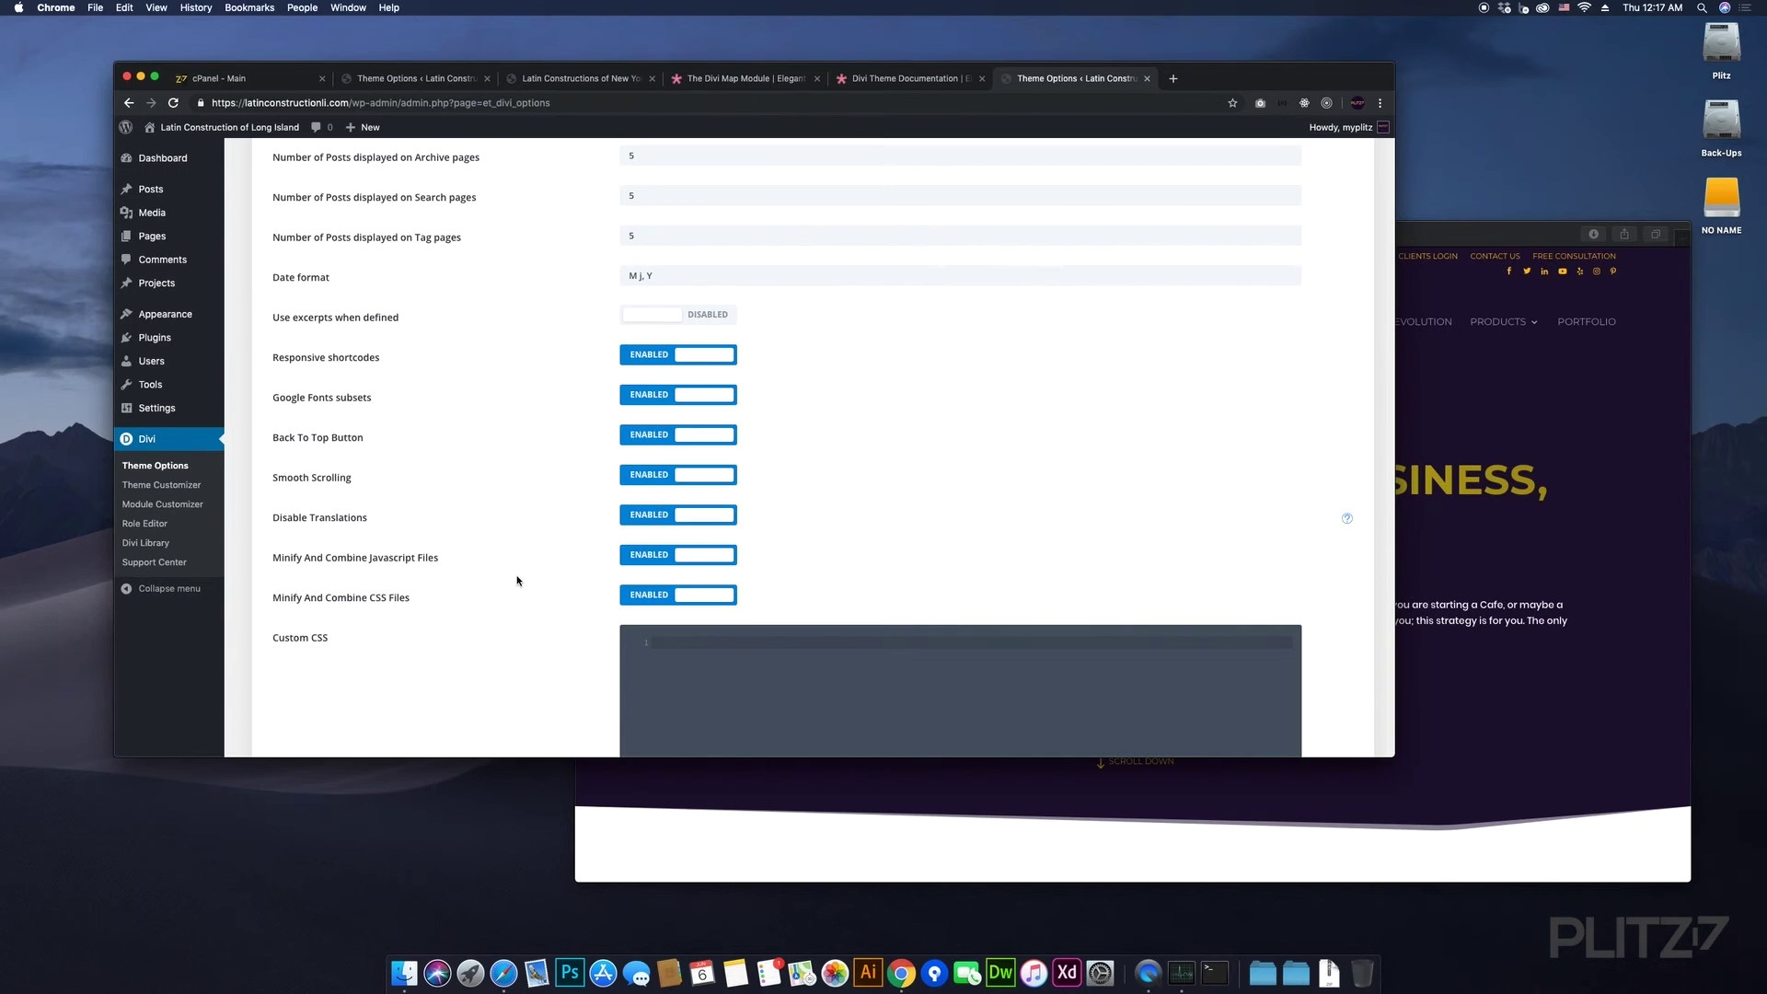
# - Review the remaining General options, from the social profile links down to the minify settings and Custom CSS box
pyautogui.scroll(-2, 532, 581)
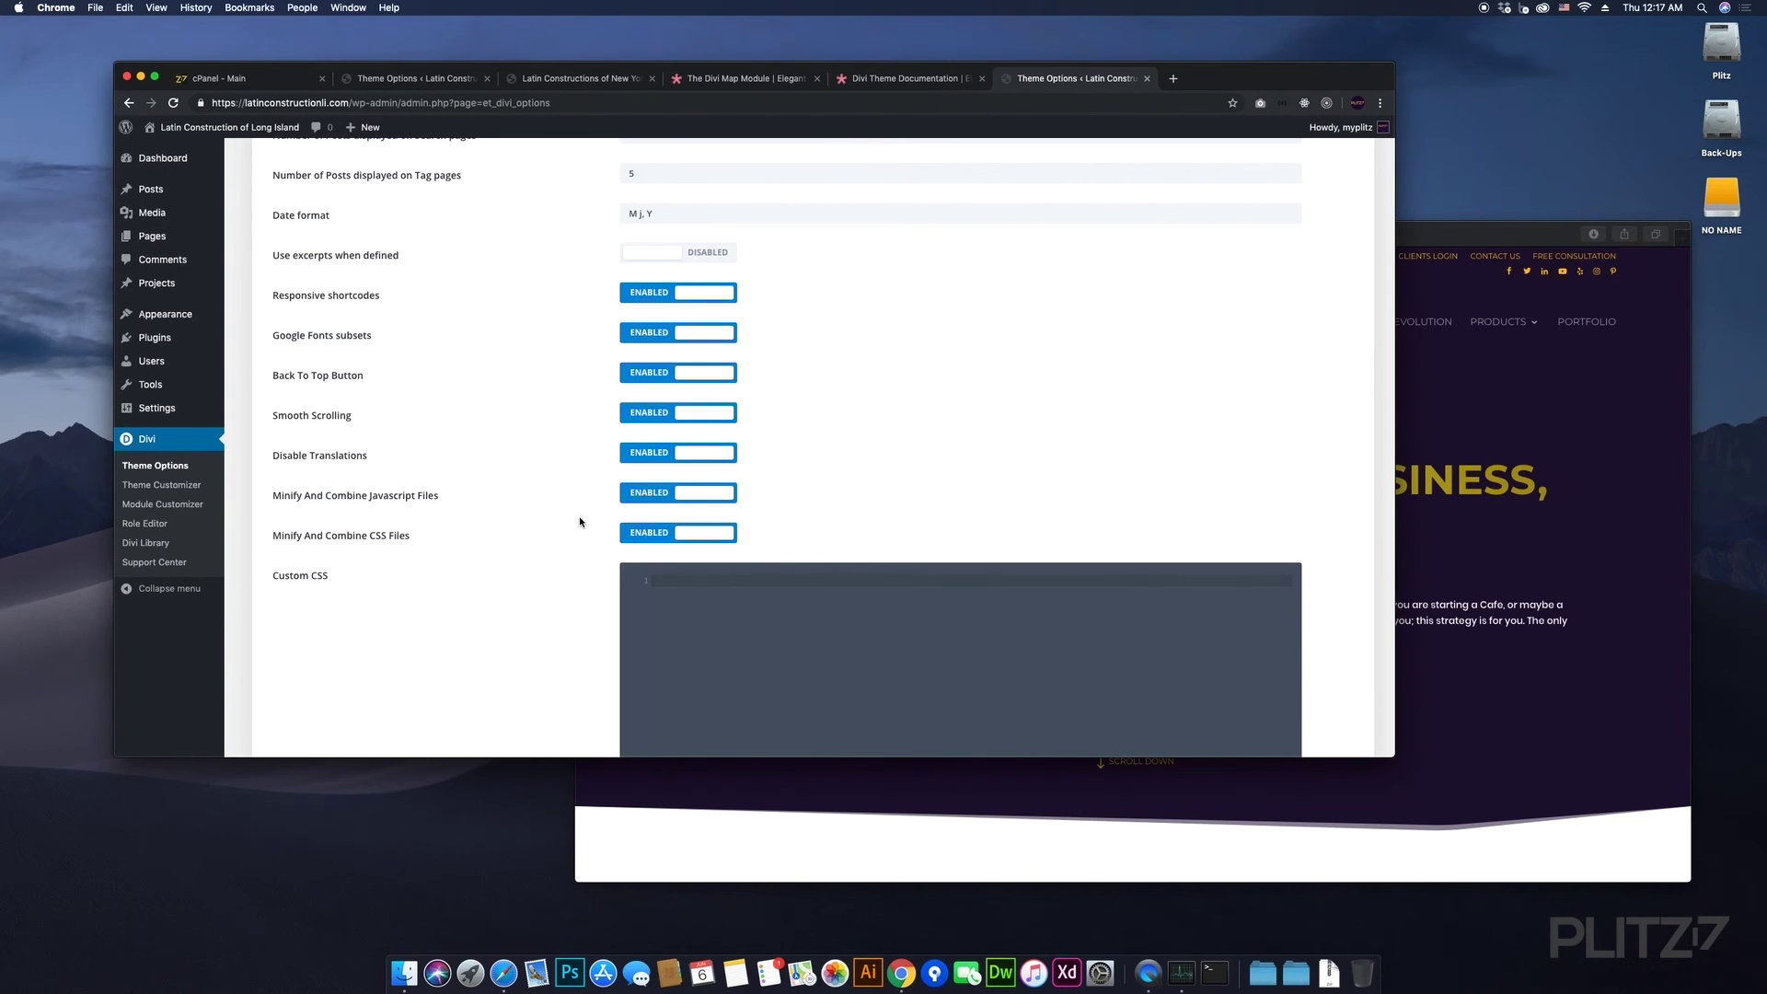
pyautogui.scroll(-4, 580, 522)
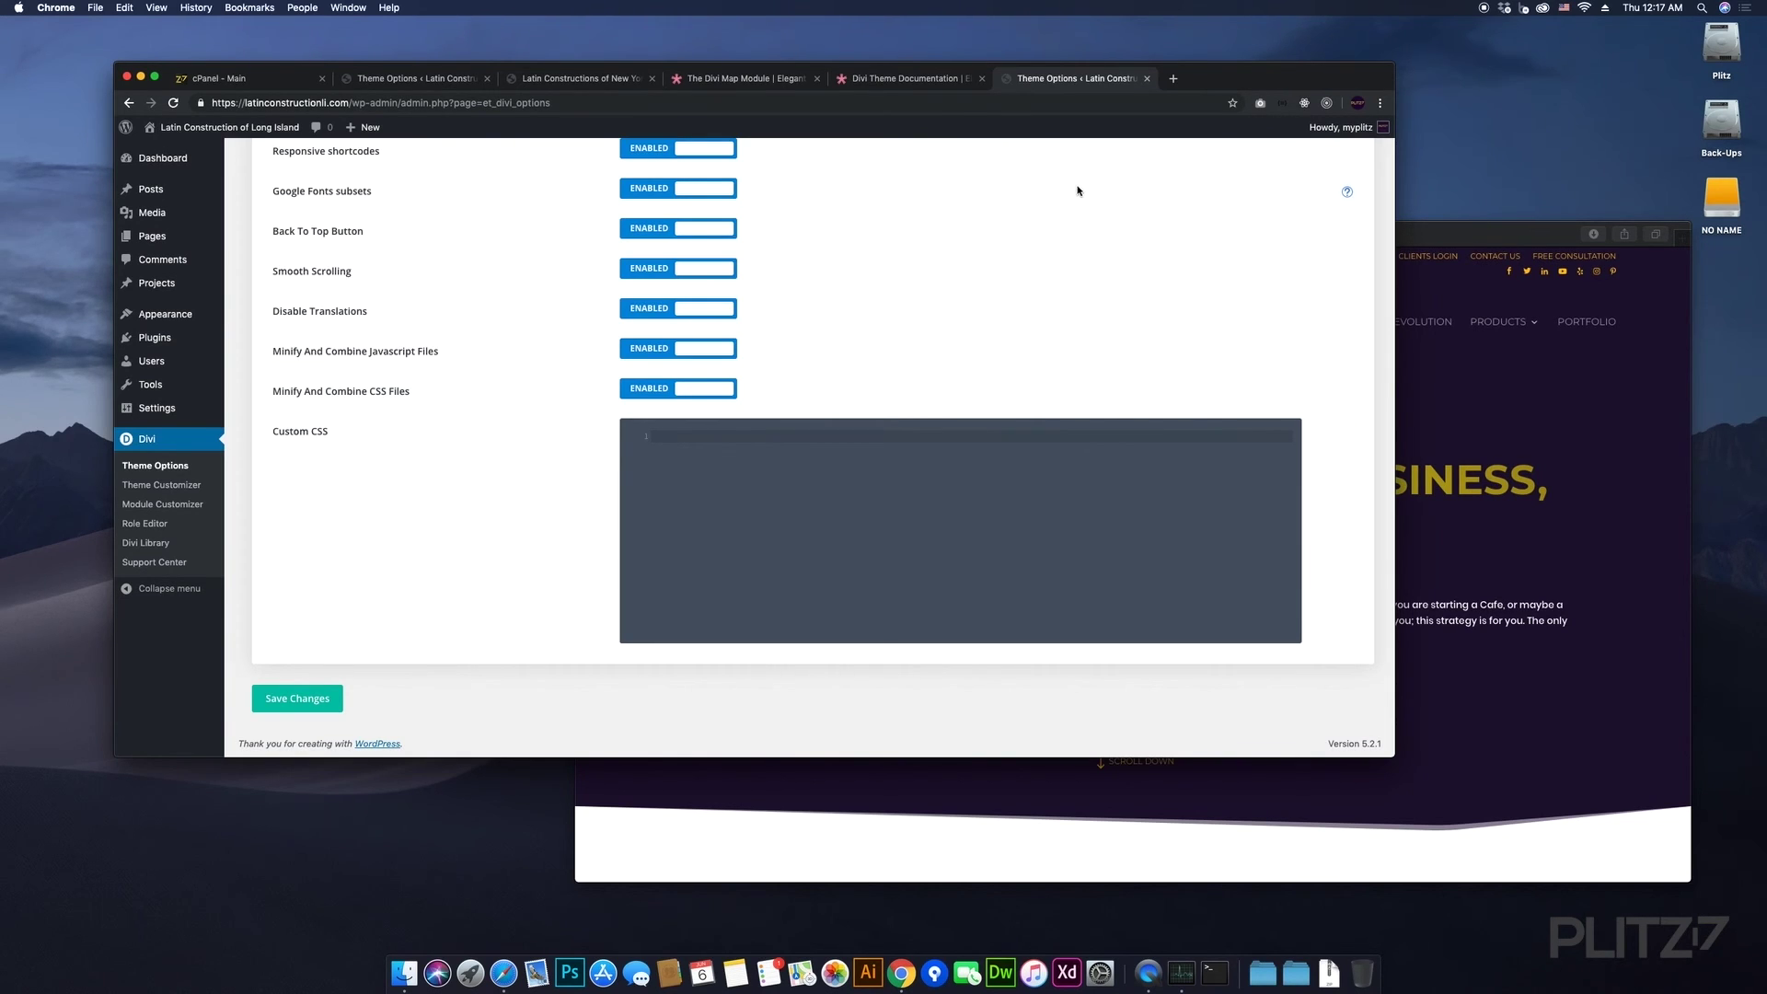
pyautogui.scroll(15, 1032, 222)
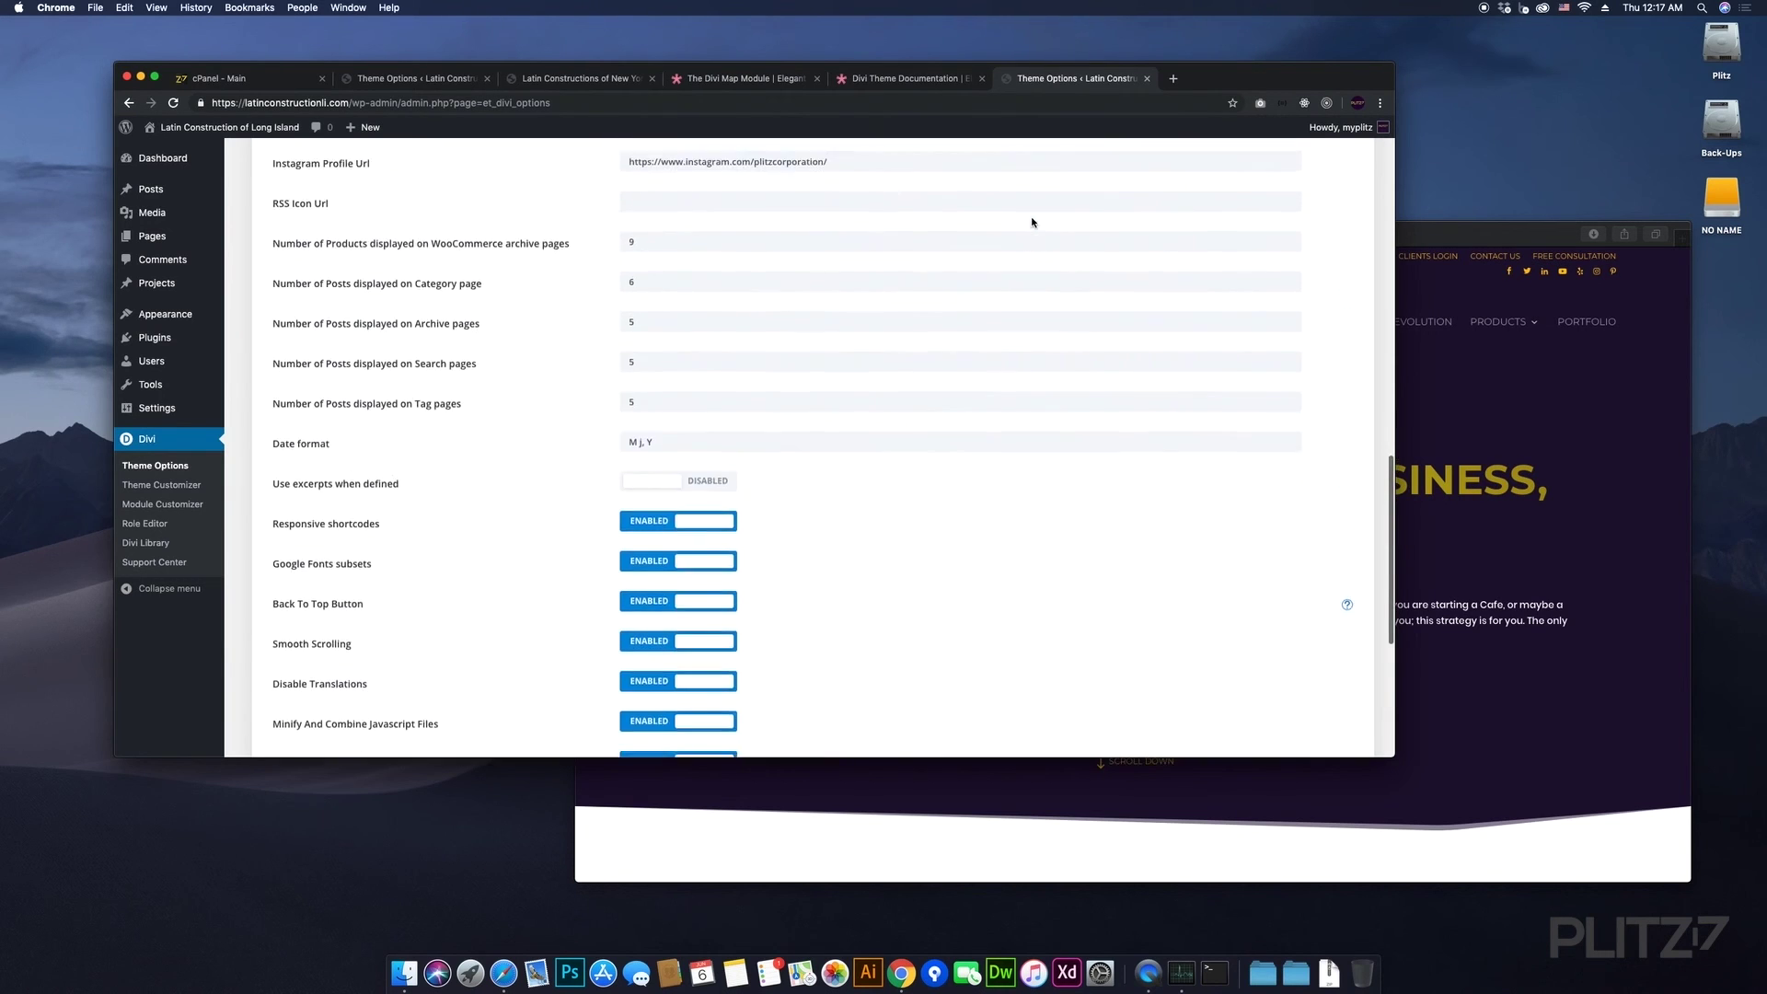
pyautogui.scroll(-15, 1032, 222)
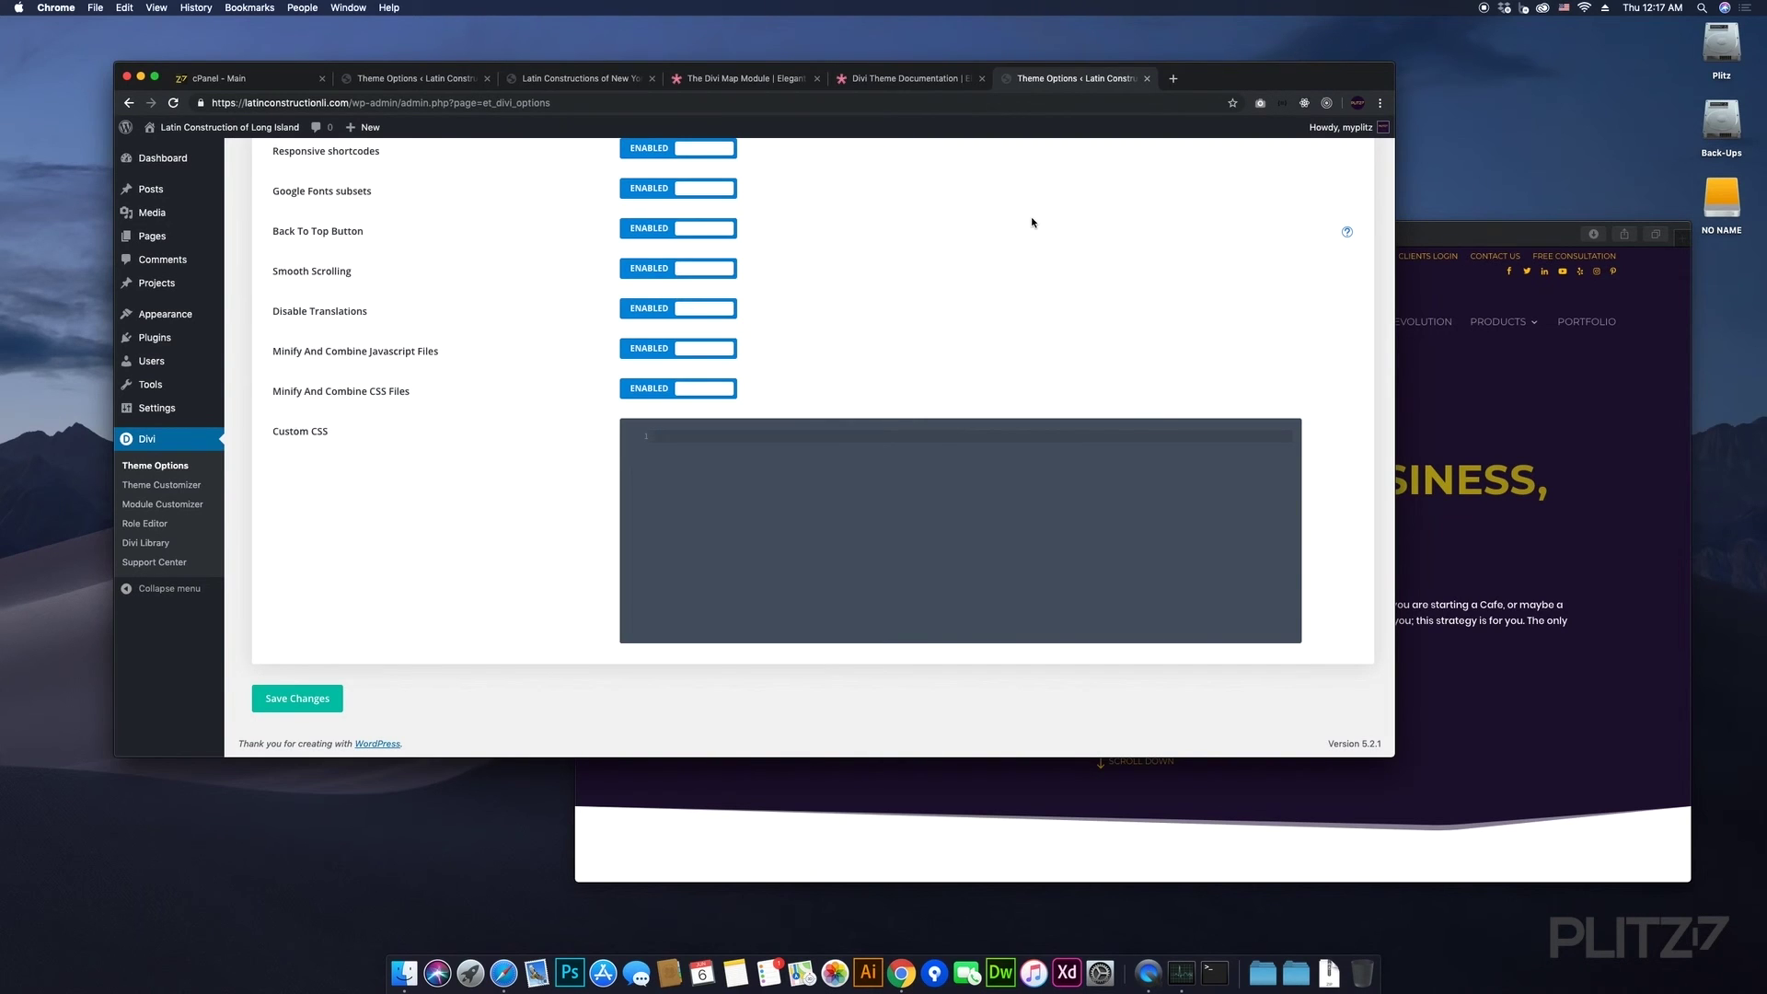
# - Open the CSS tutorial at w3schools.com/css/ in a new tab and look through its examples, templates, references and certificates
pyautogui.click(1174, 79)
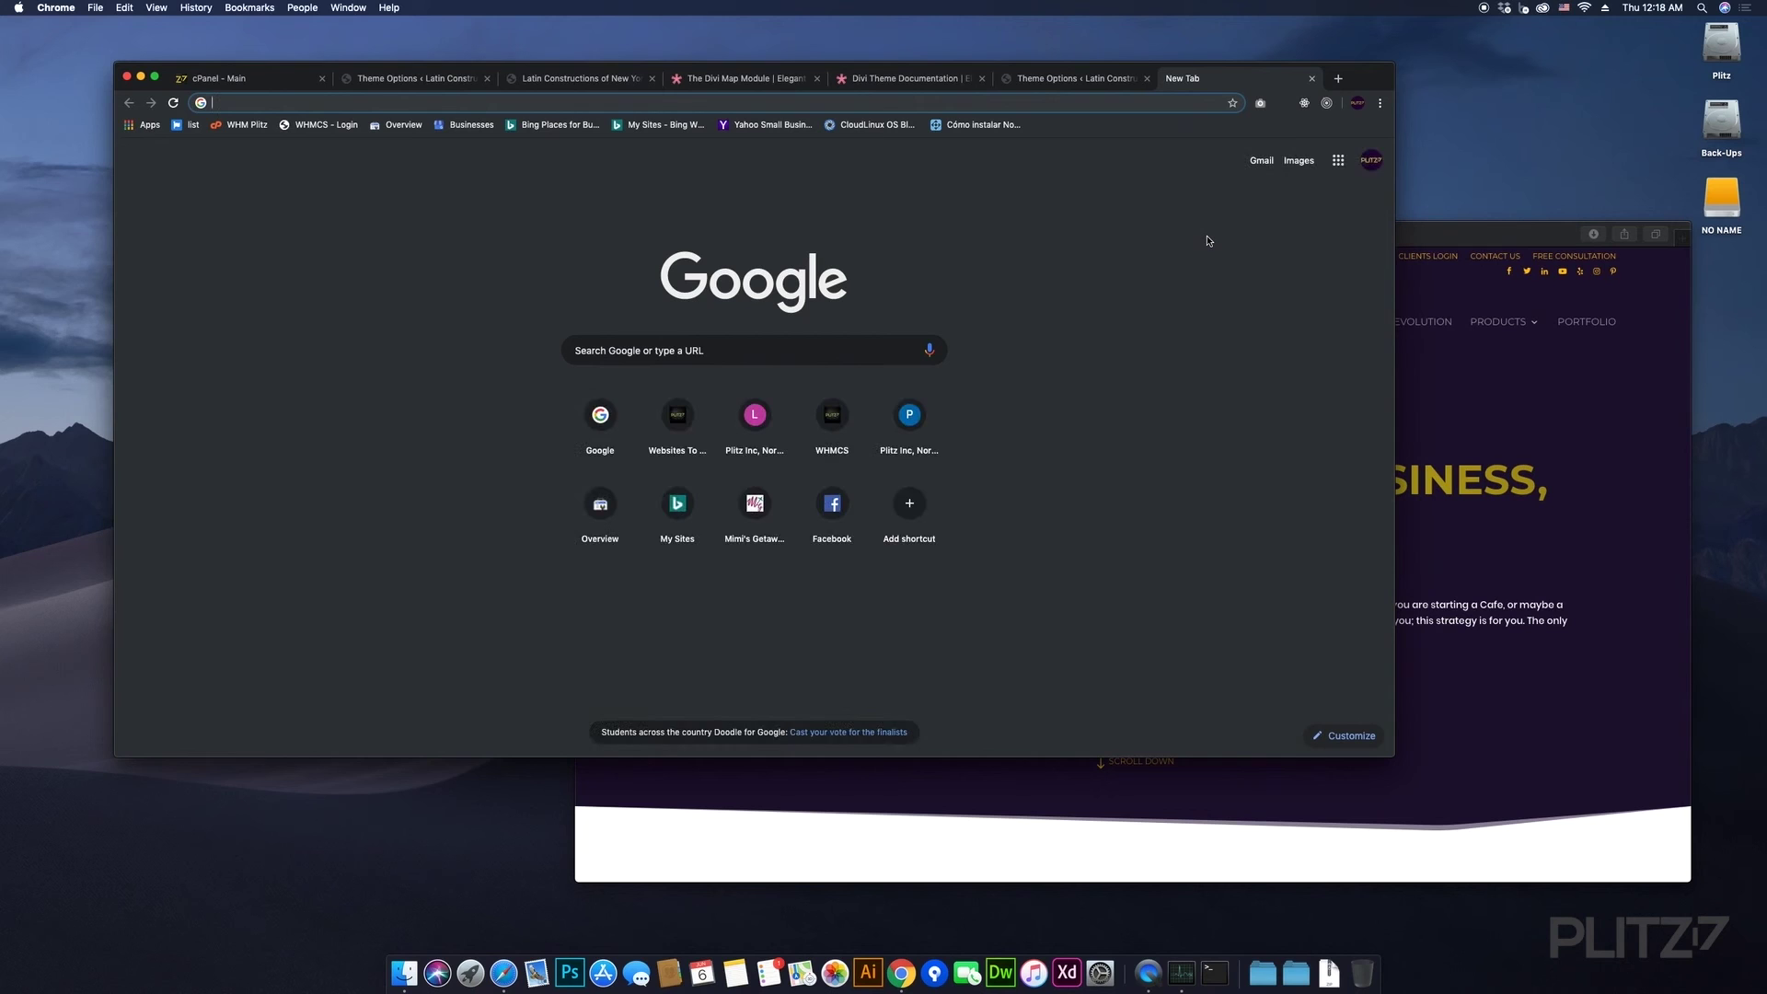
pyautogui.write('w')
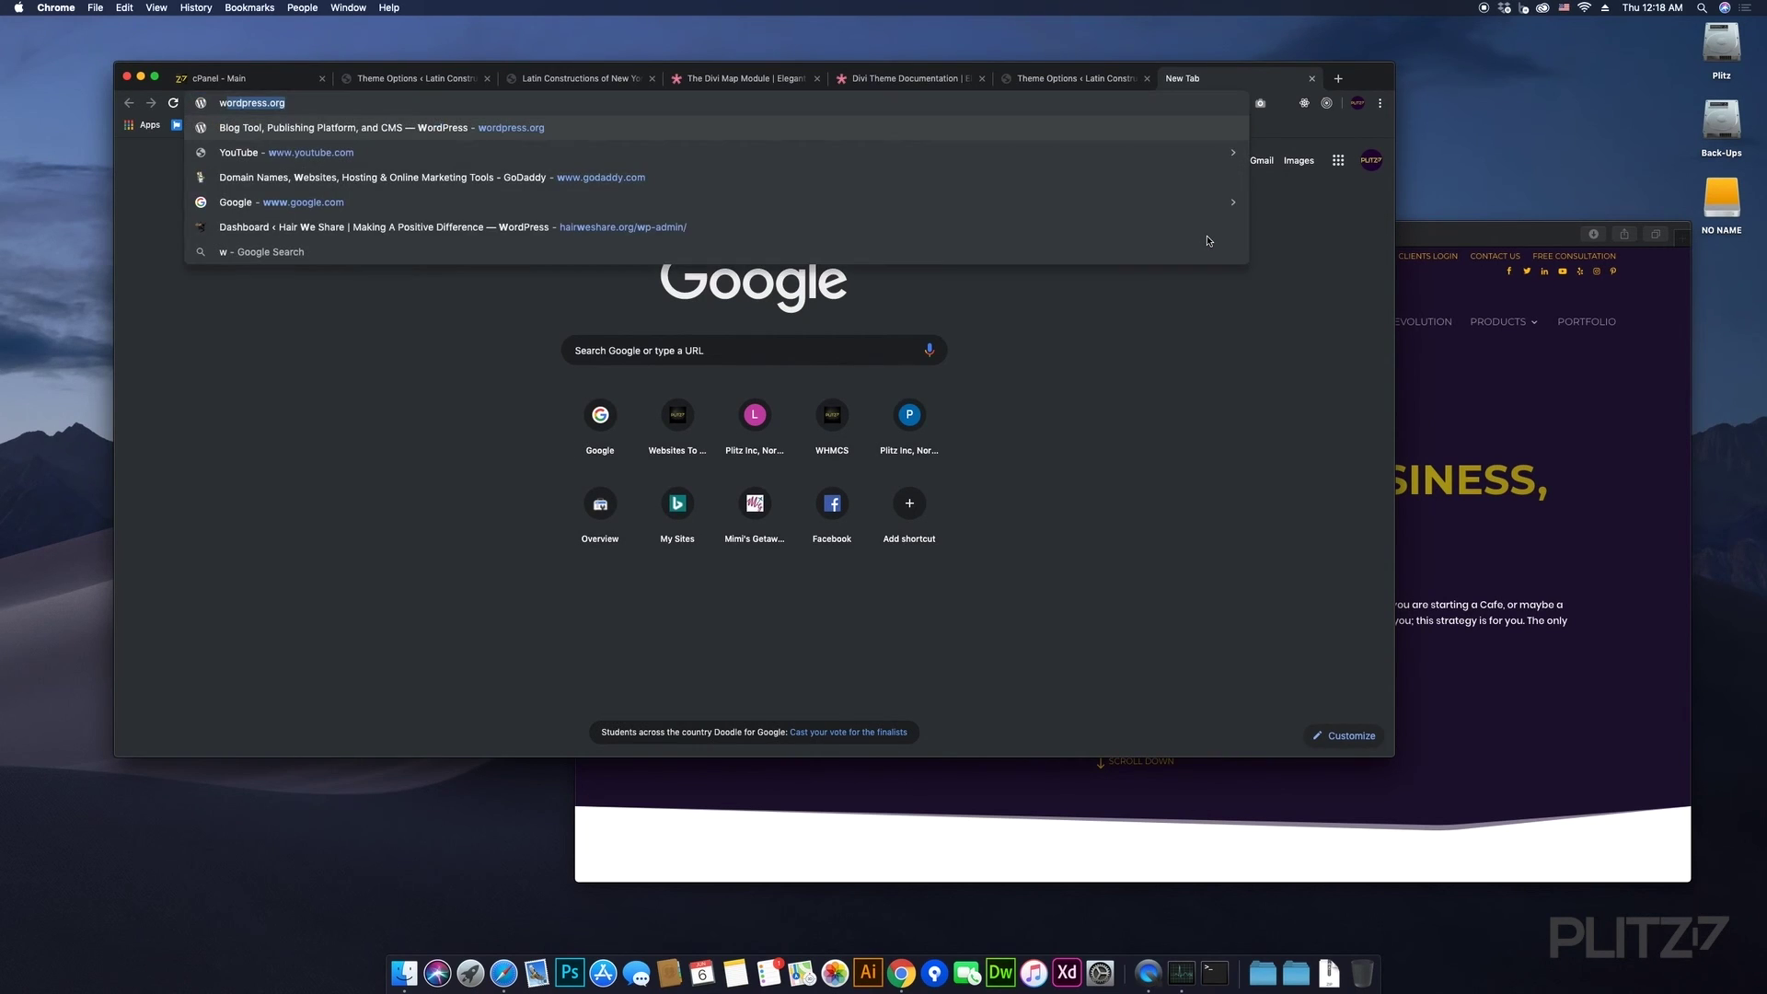
pyautogui.write('3')
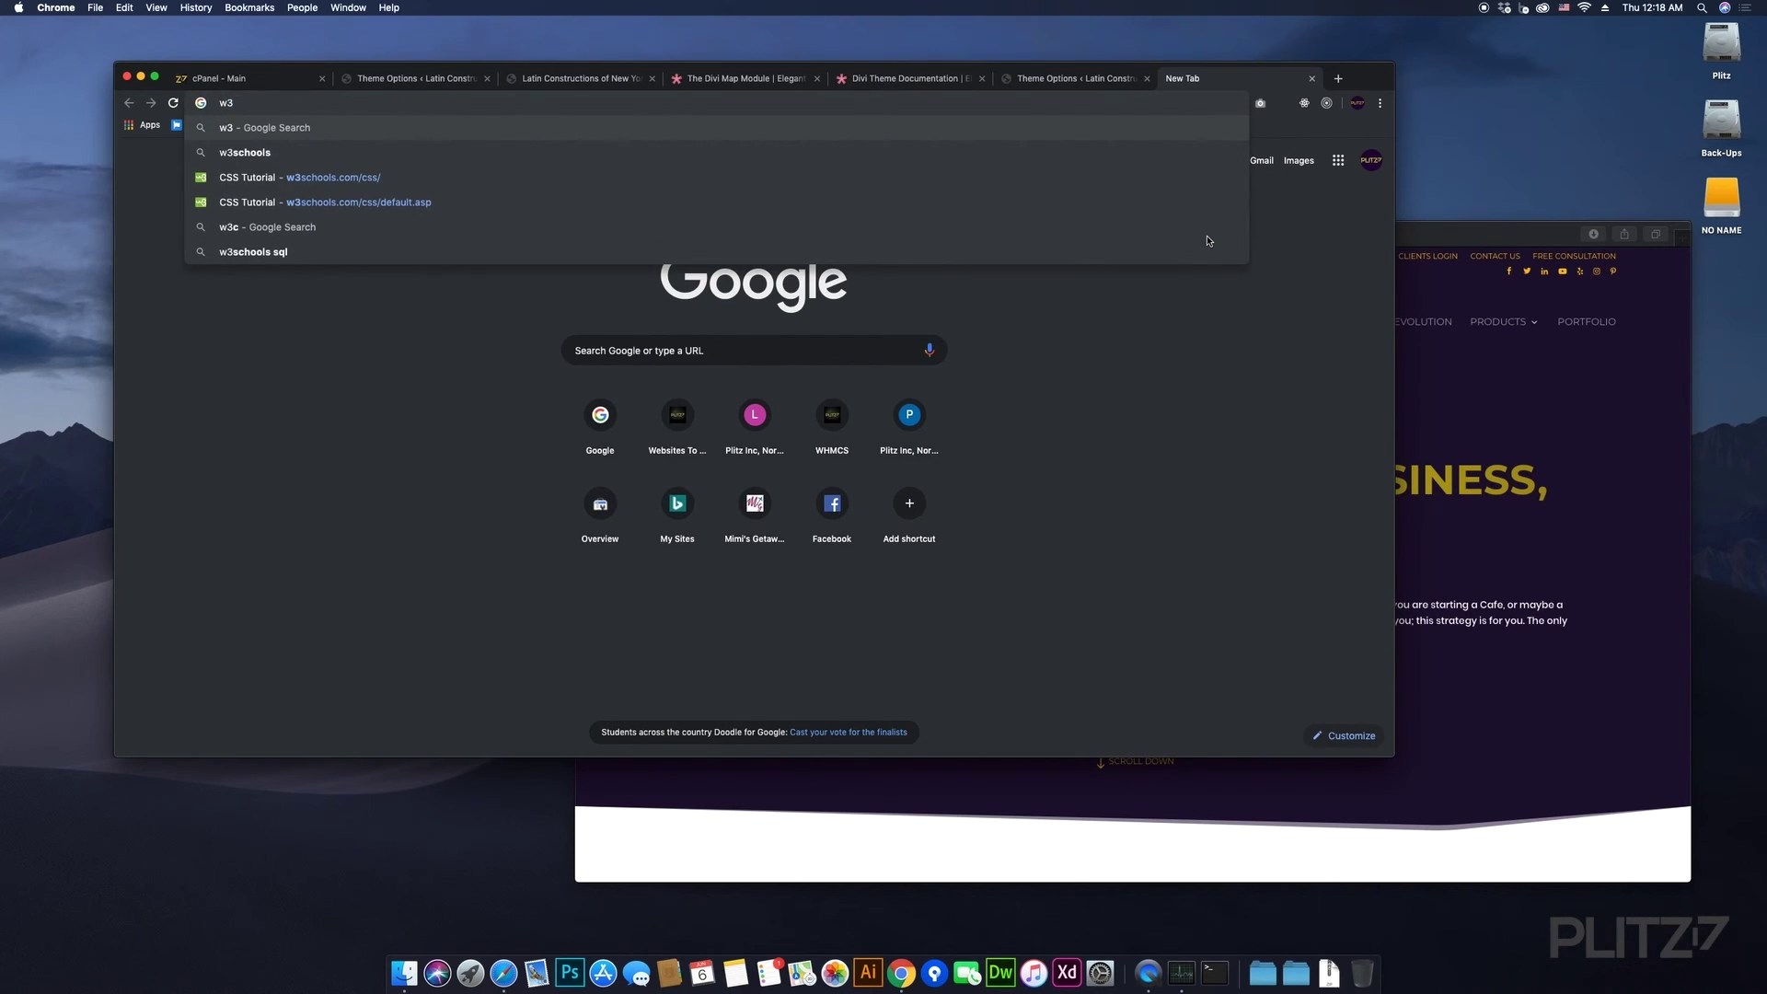
pyautogui.press('Down')
pyautogui.press('Down')
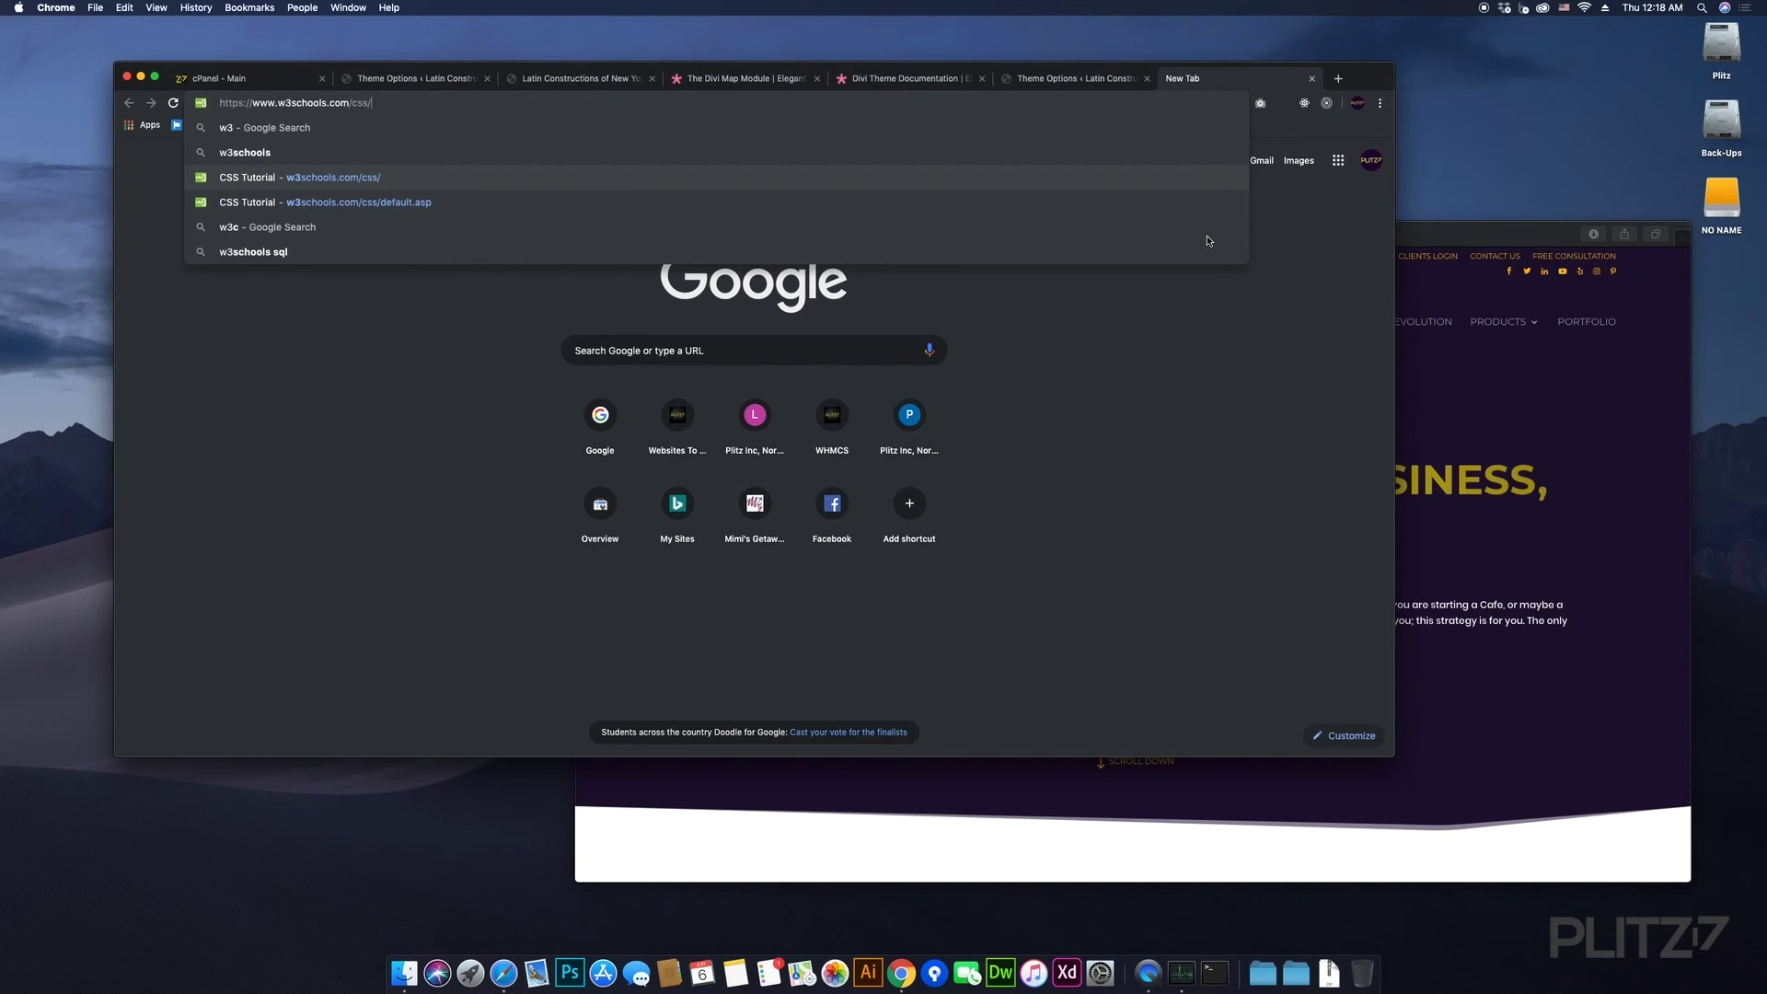
pyautogui.press('Return')
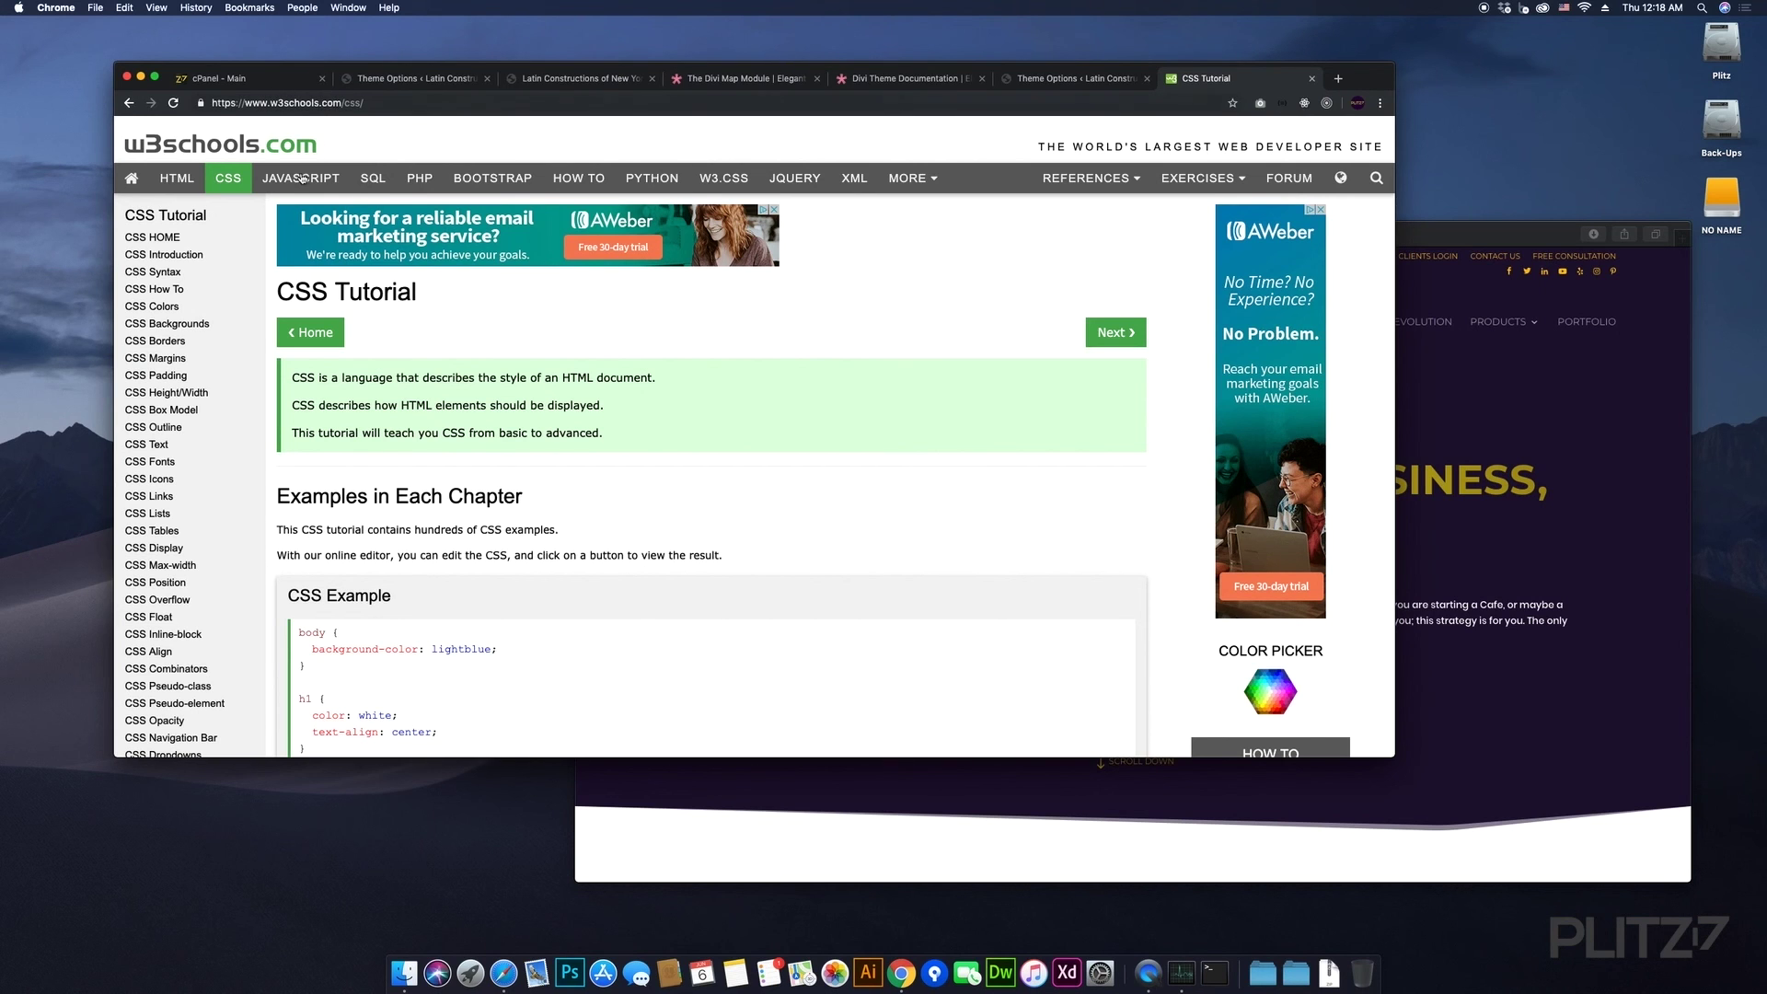
pyautogui.scroll(-1, 868, 416)
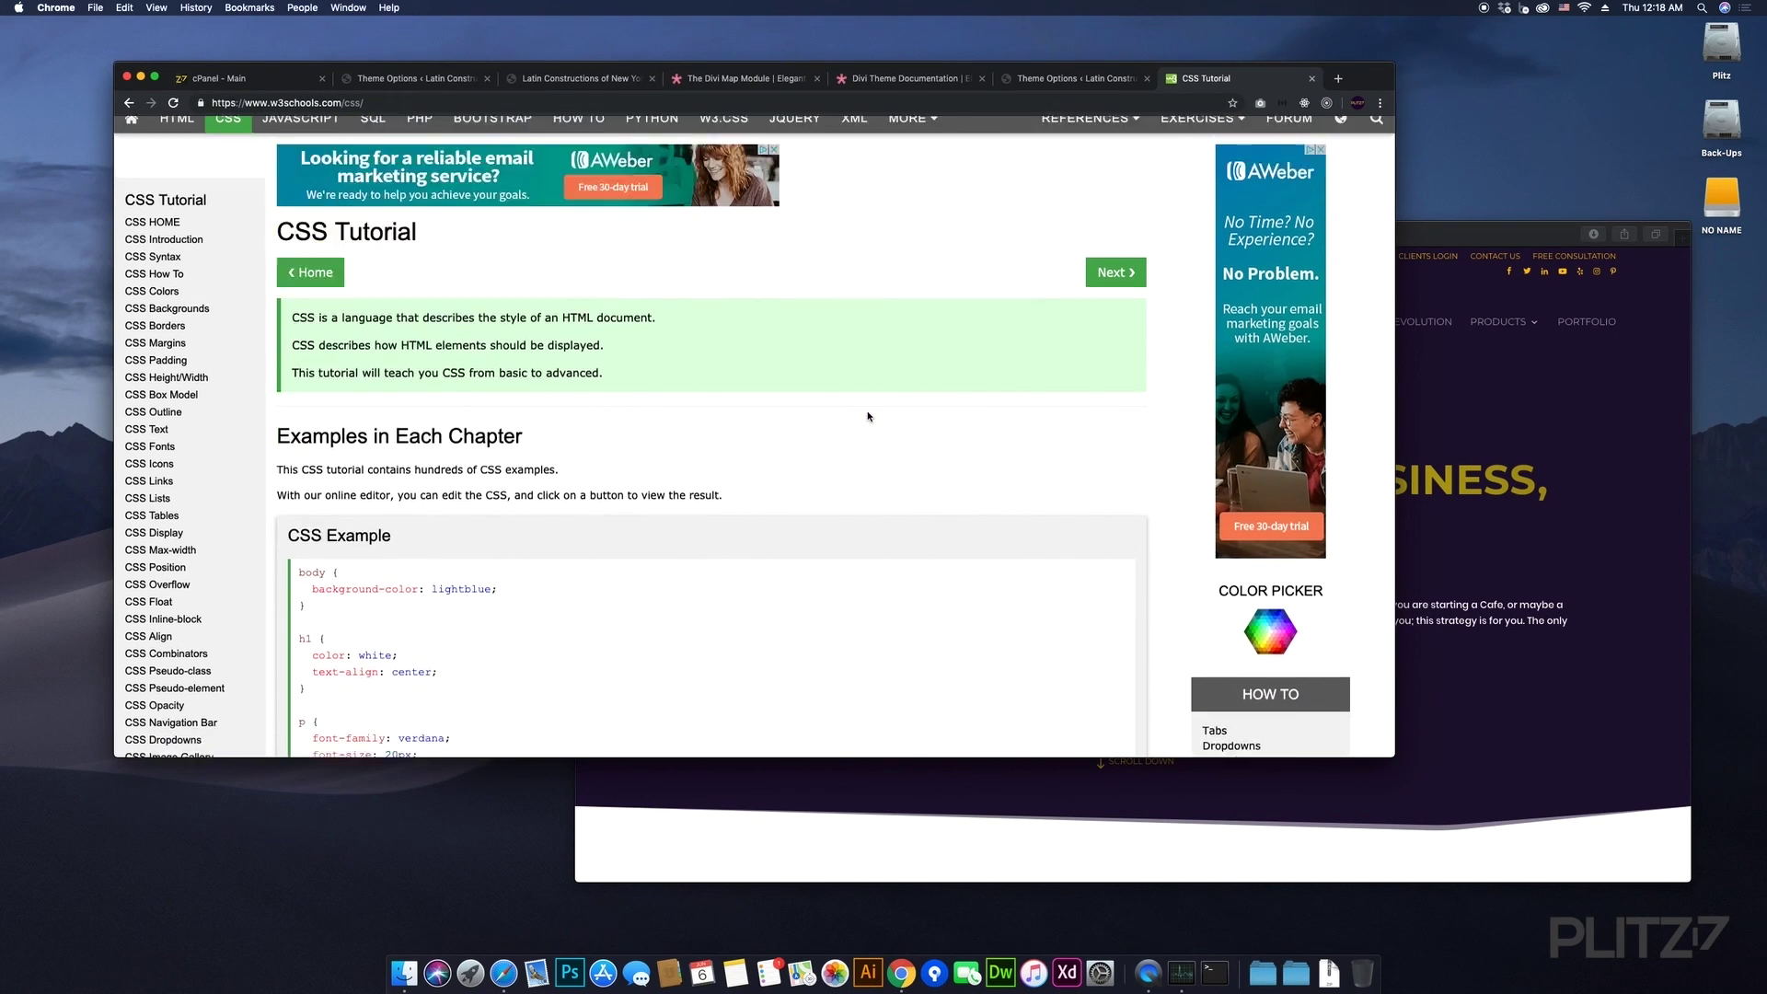
pyautogui.scroll(-15, 868, 416)
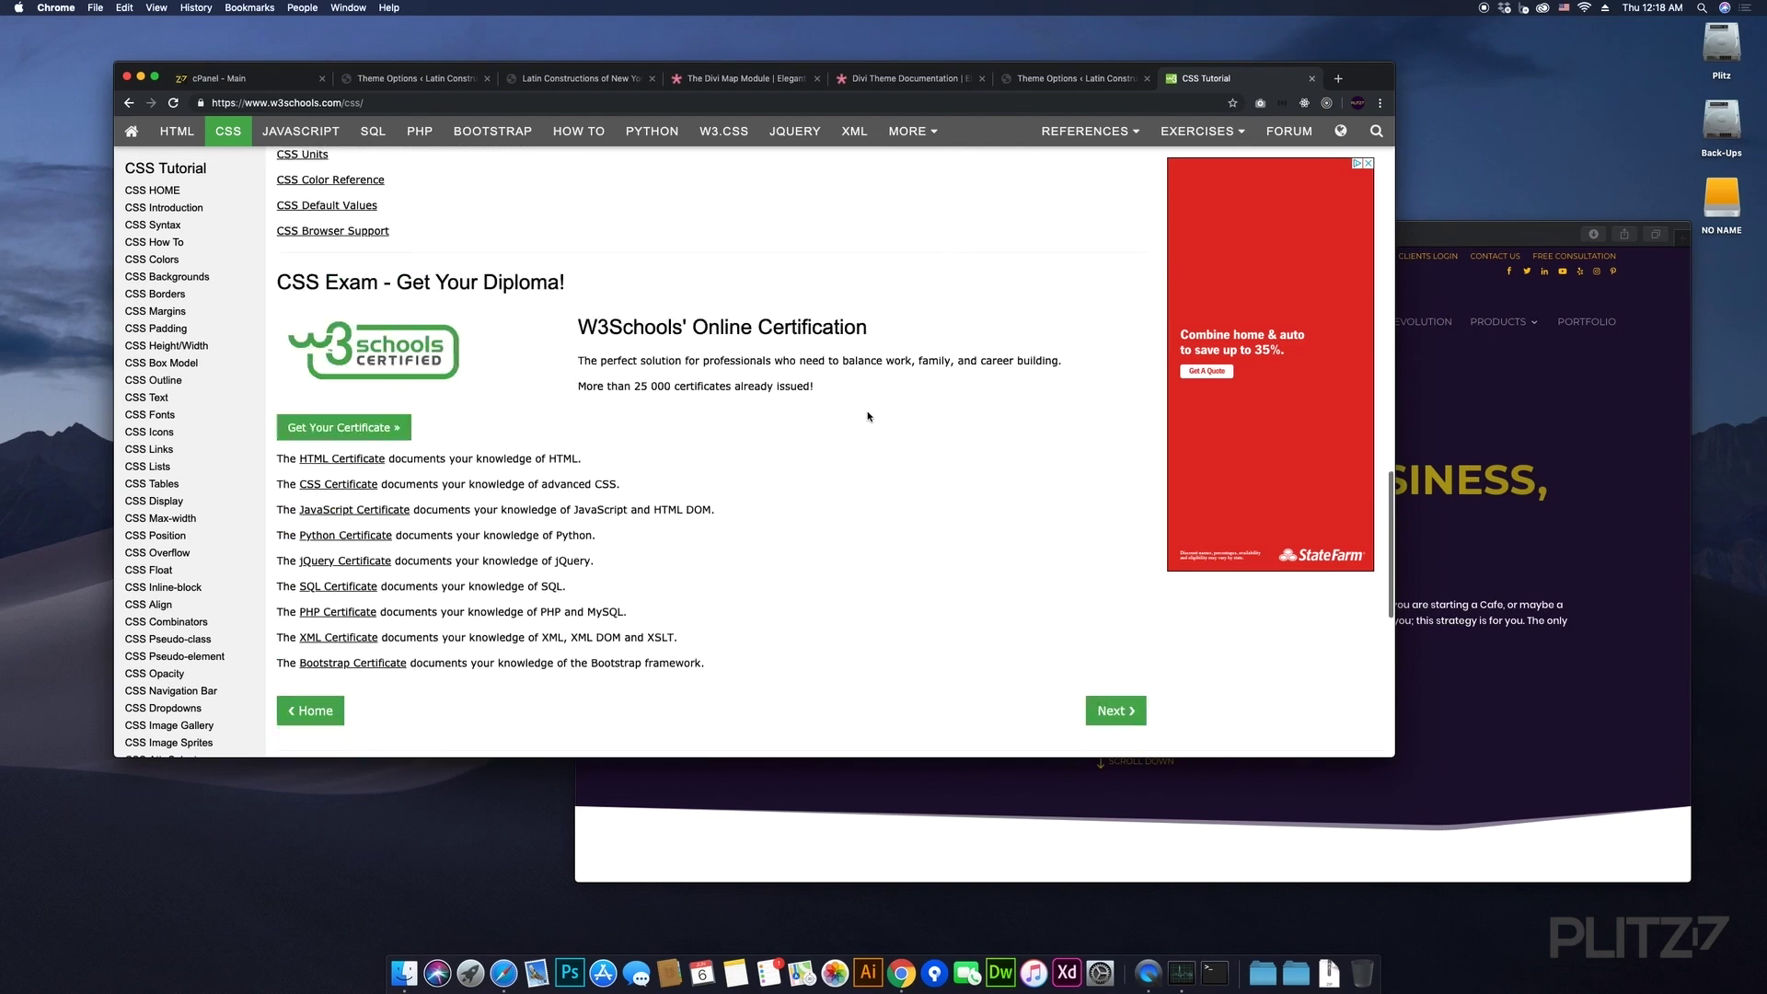
pyautogui.scroll(15, 868, 416)
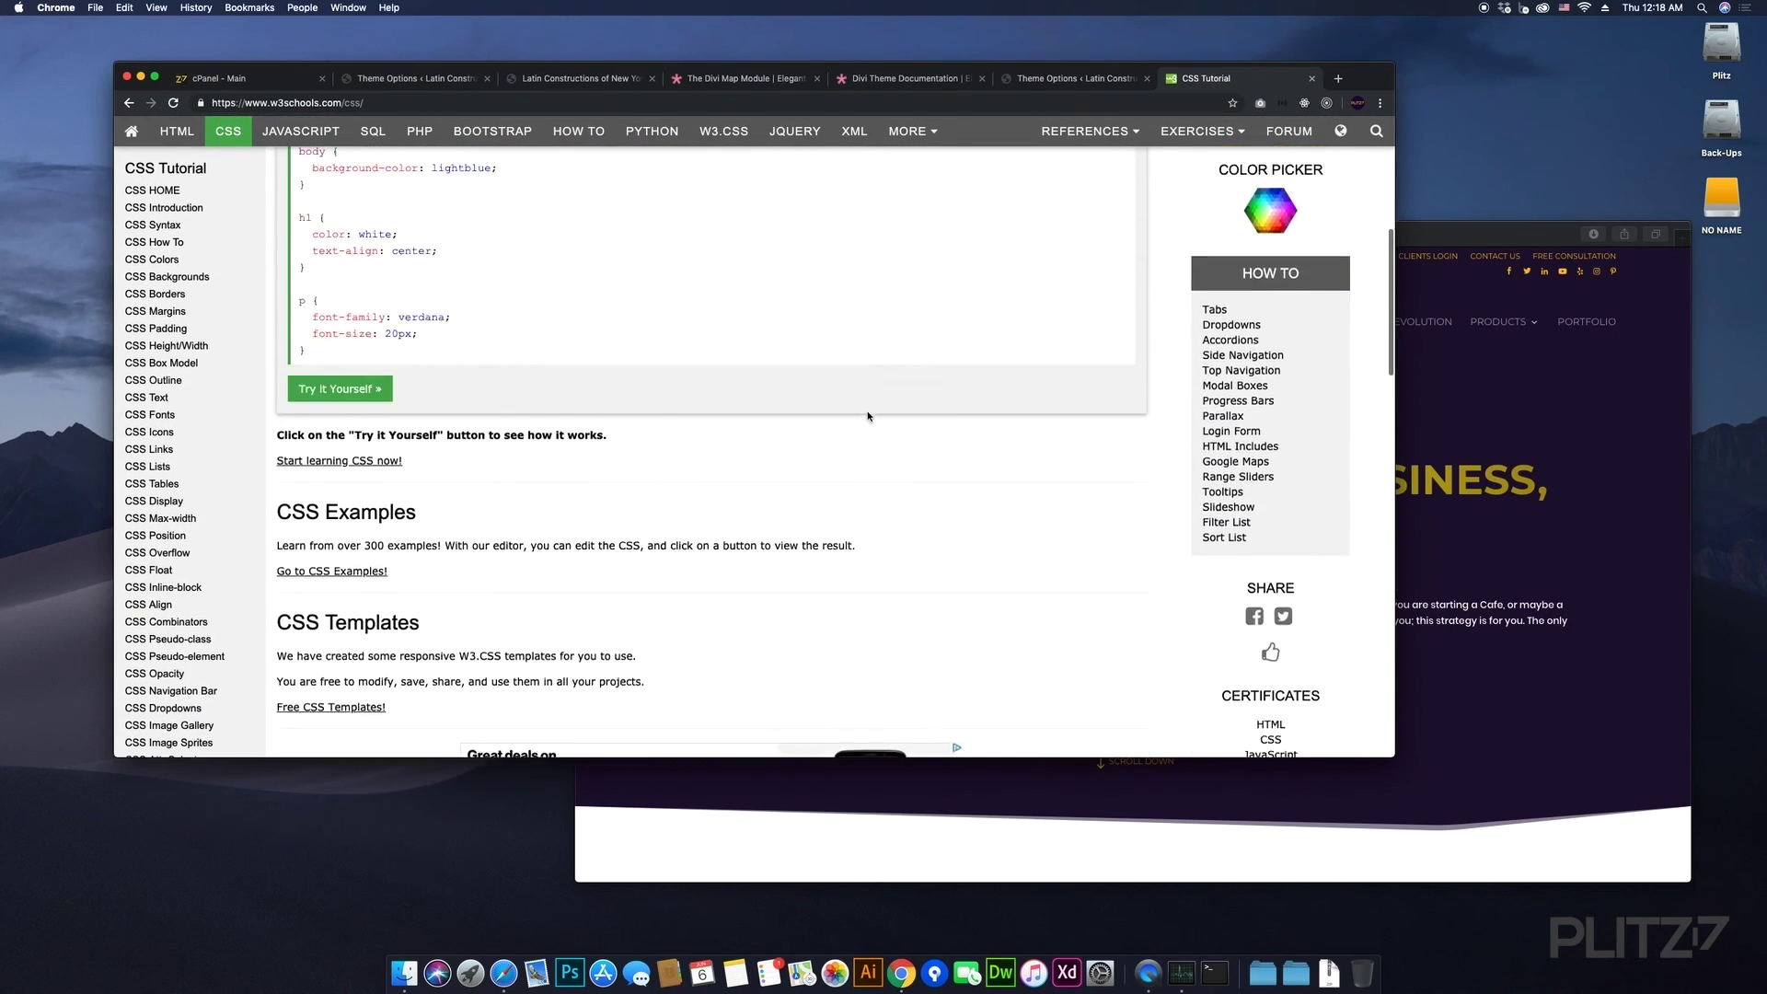
pyautogui.scroll(-10, 868, 416)
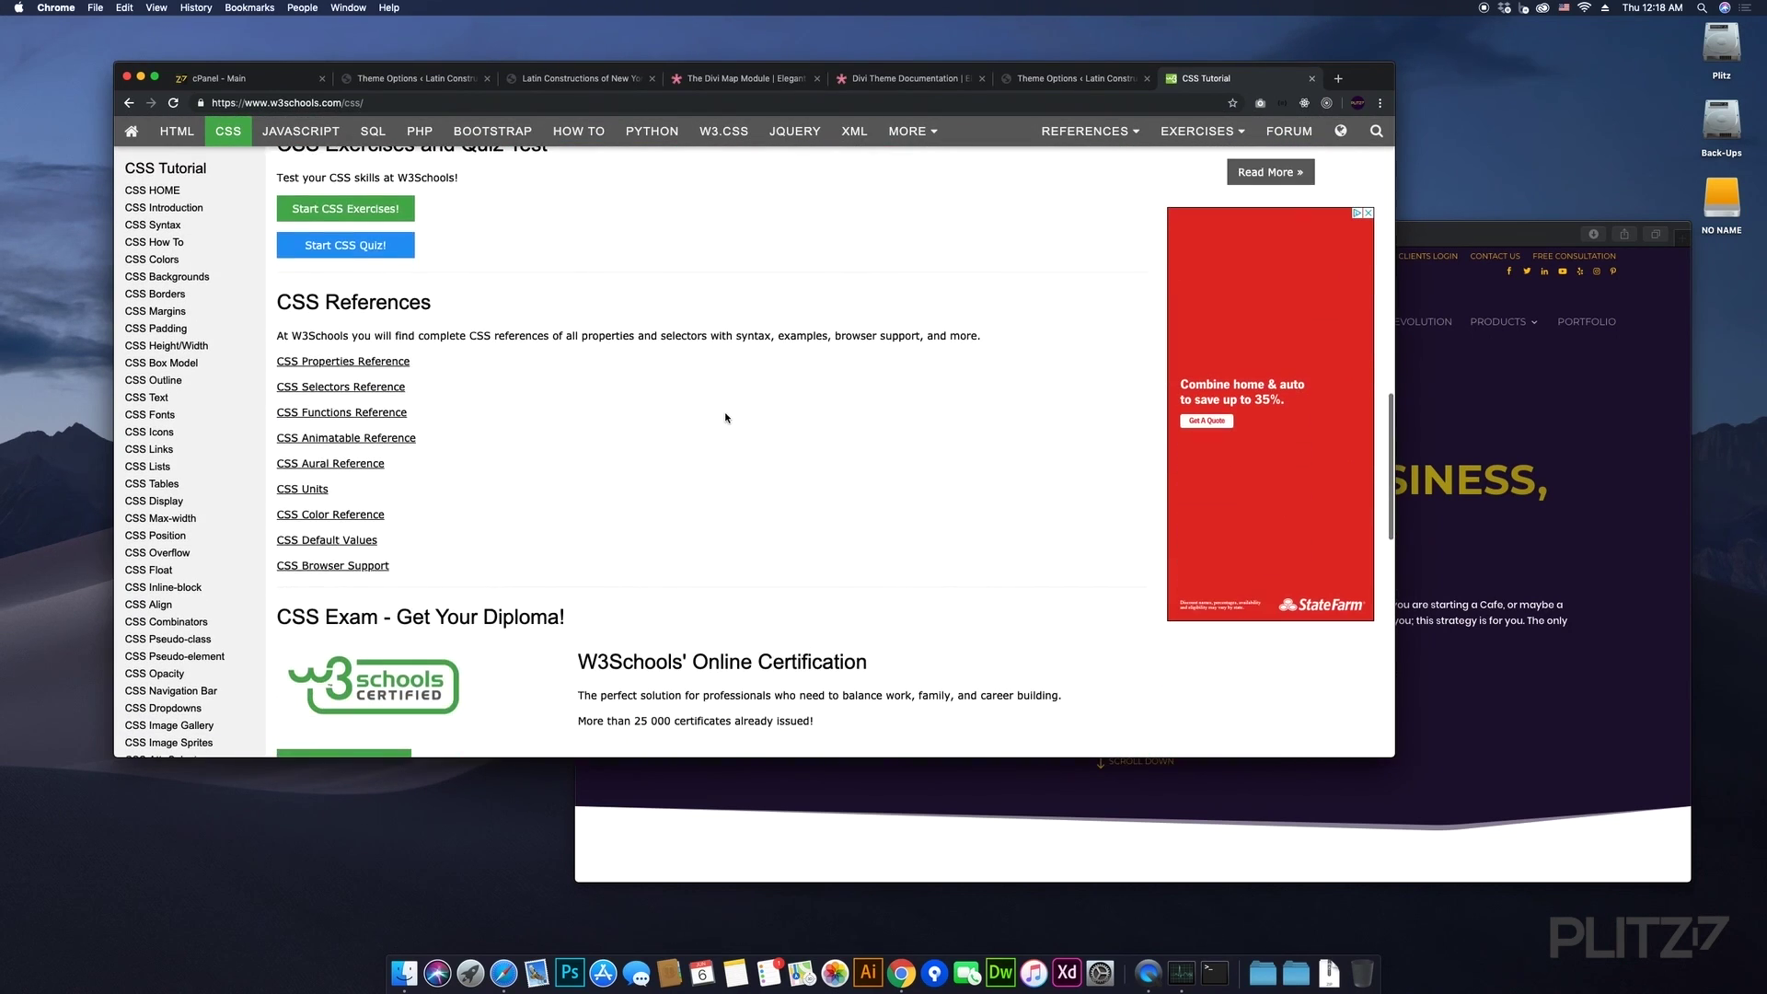
pyautogui.scroll(-8, 725, 418)
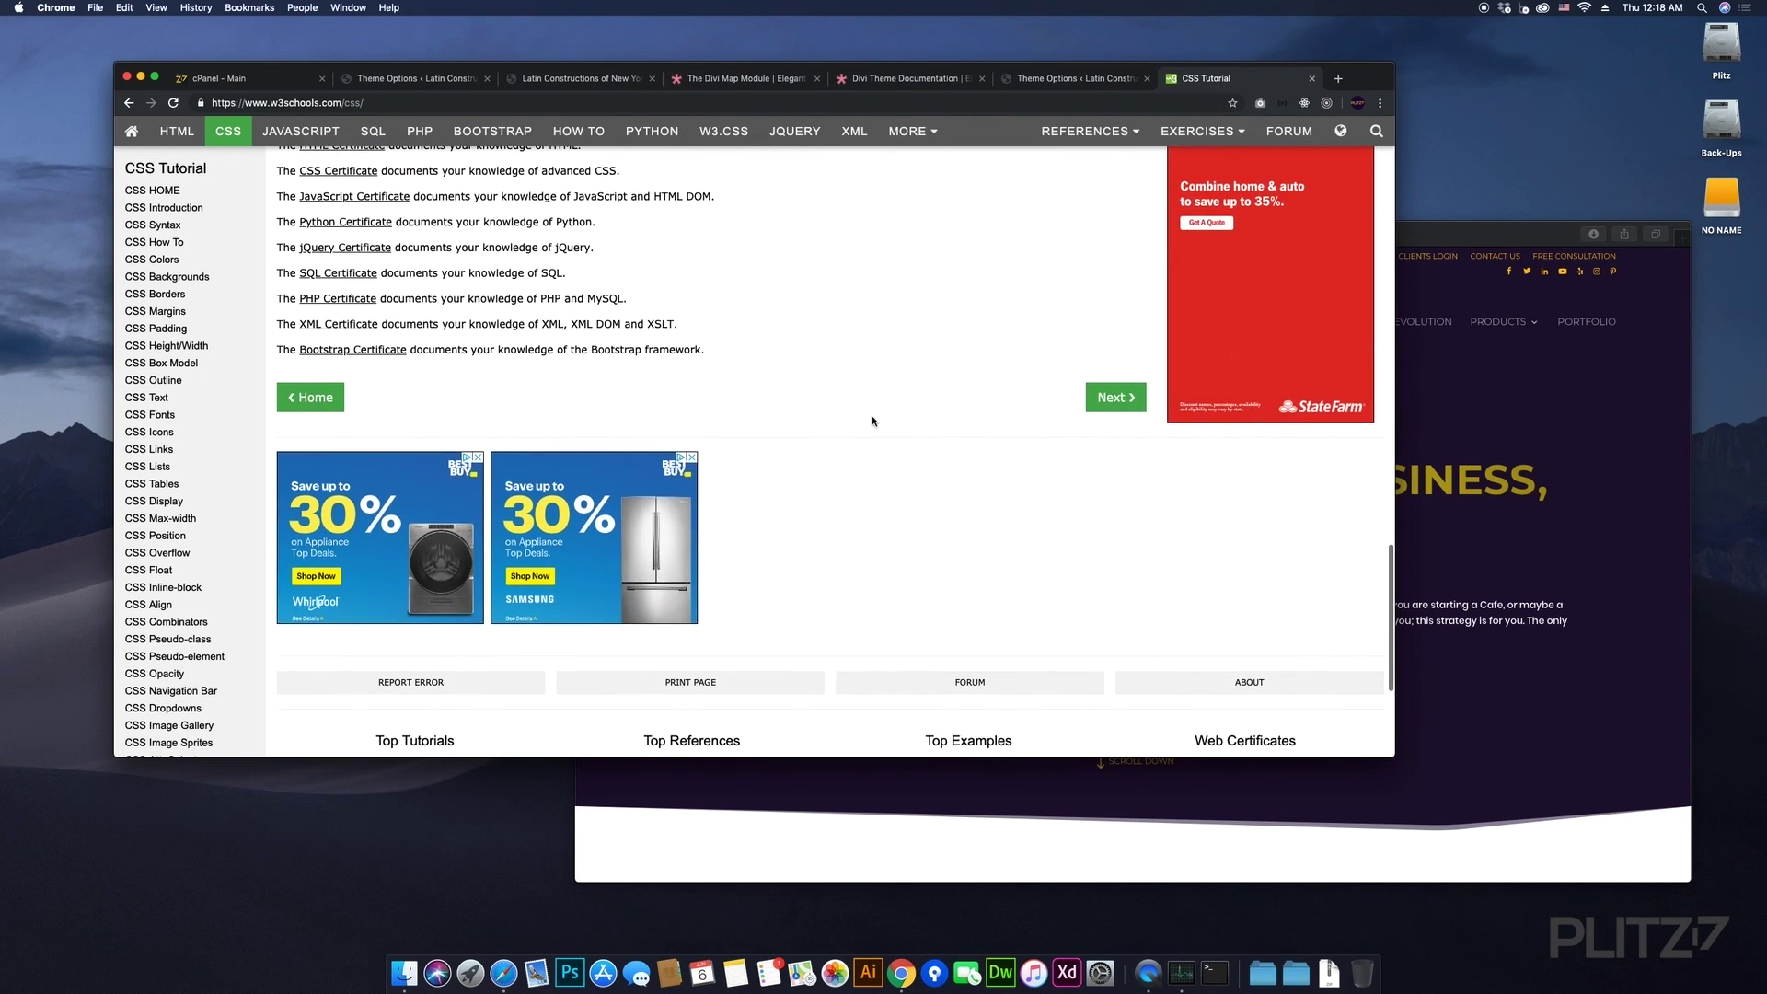
pyautogui.scroll(15, 871, 416)
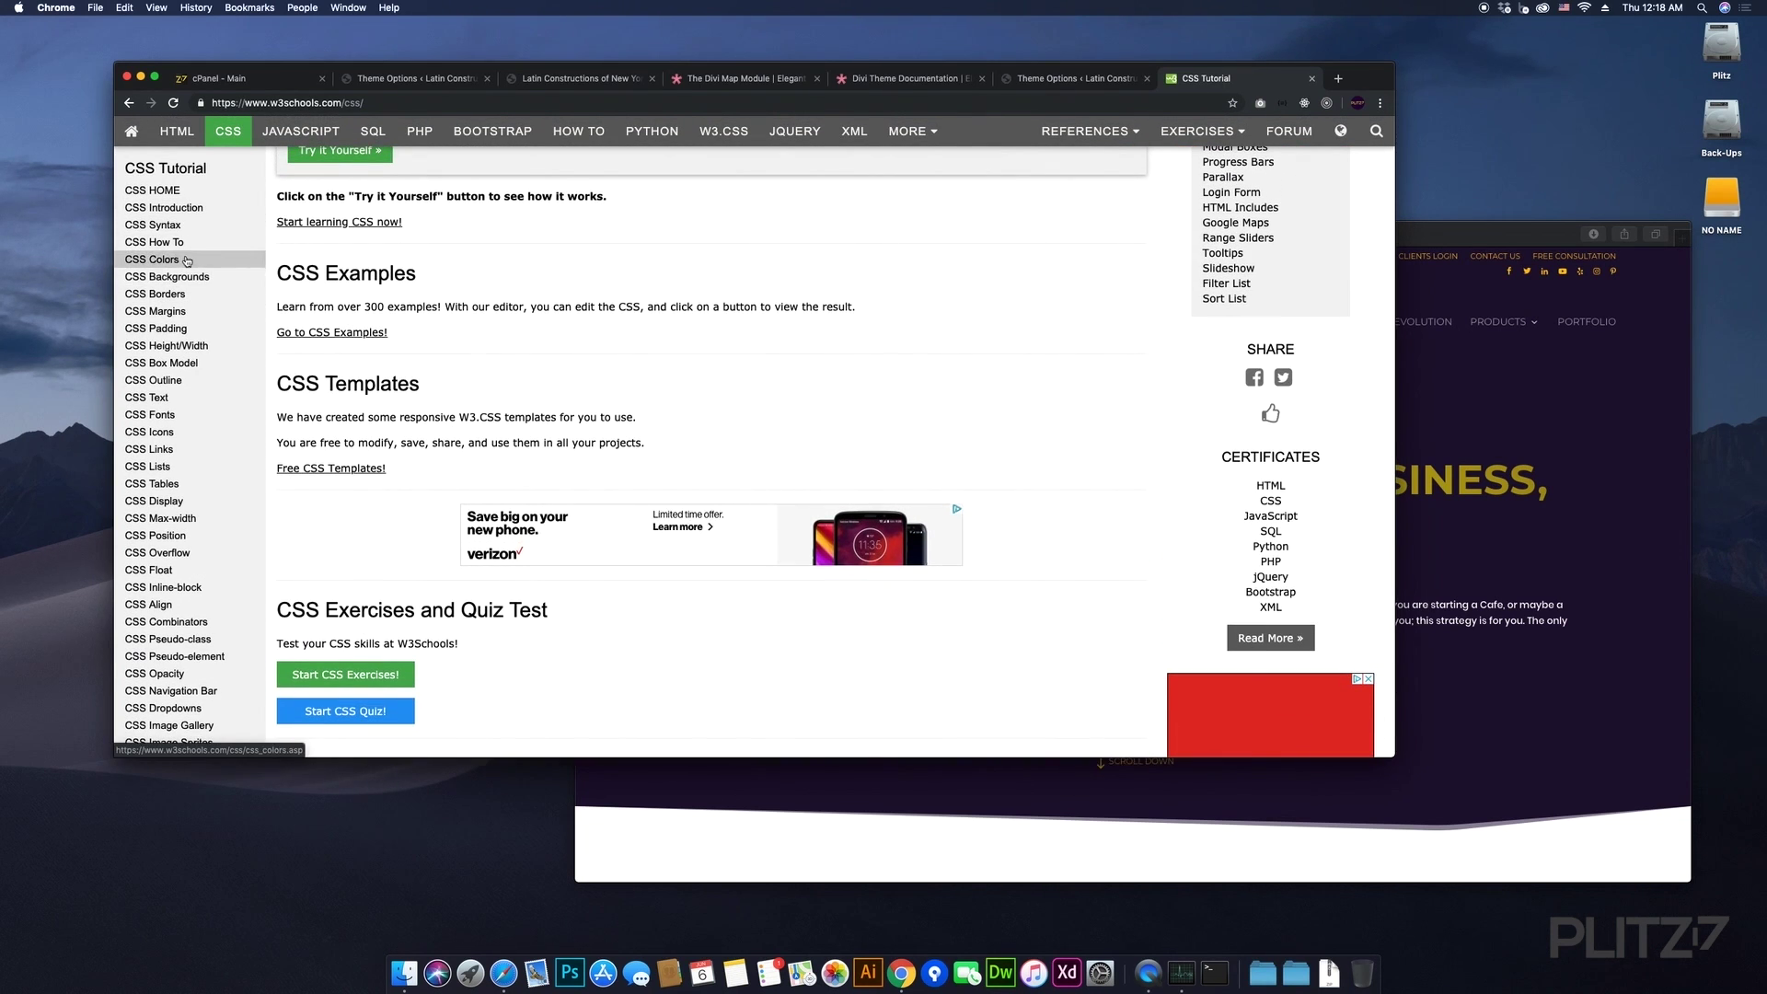
# - Look through the CSS Colors chapter, including its background and text color examples, and close the w3schools tab
pyautogui.click(186, 261)
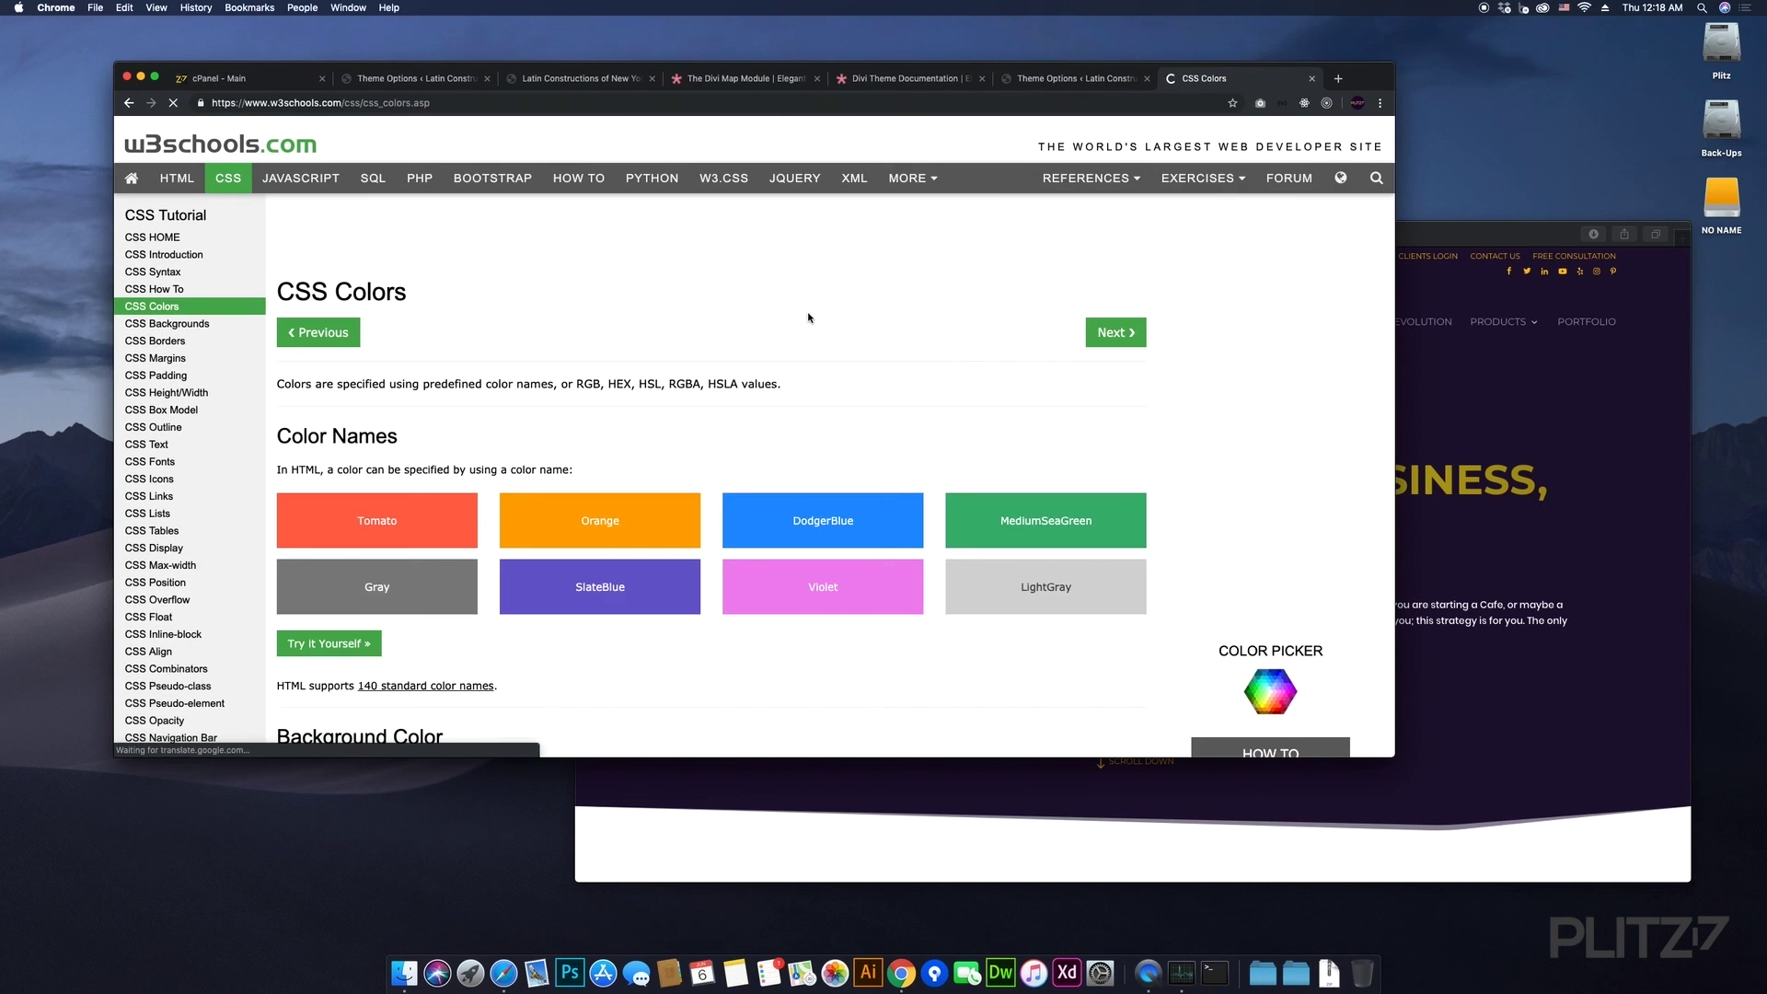
pyautogui.scroll(-3, 865, 374)
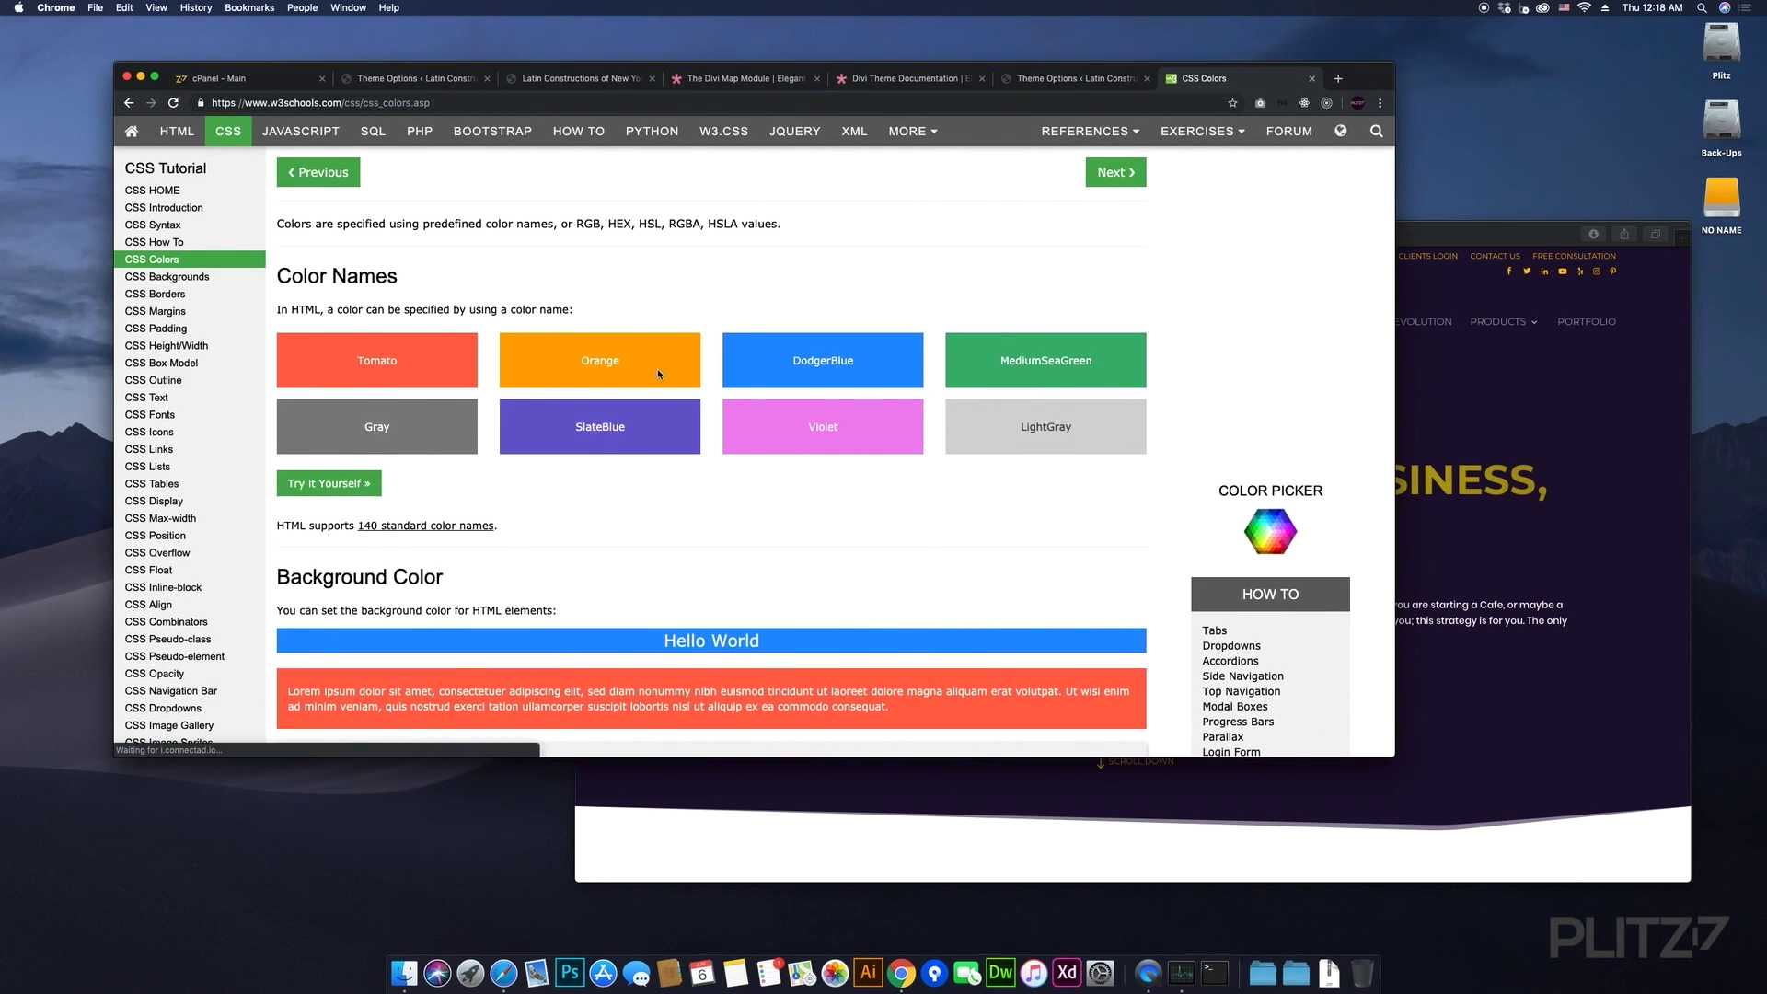
pyautogui.scroll(-5, 658, 368)
pyautogui.scroll(-5, 781, 402)
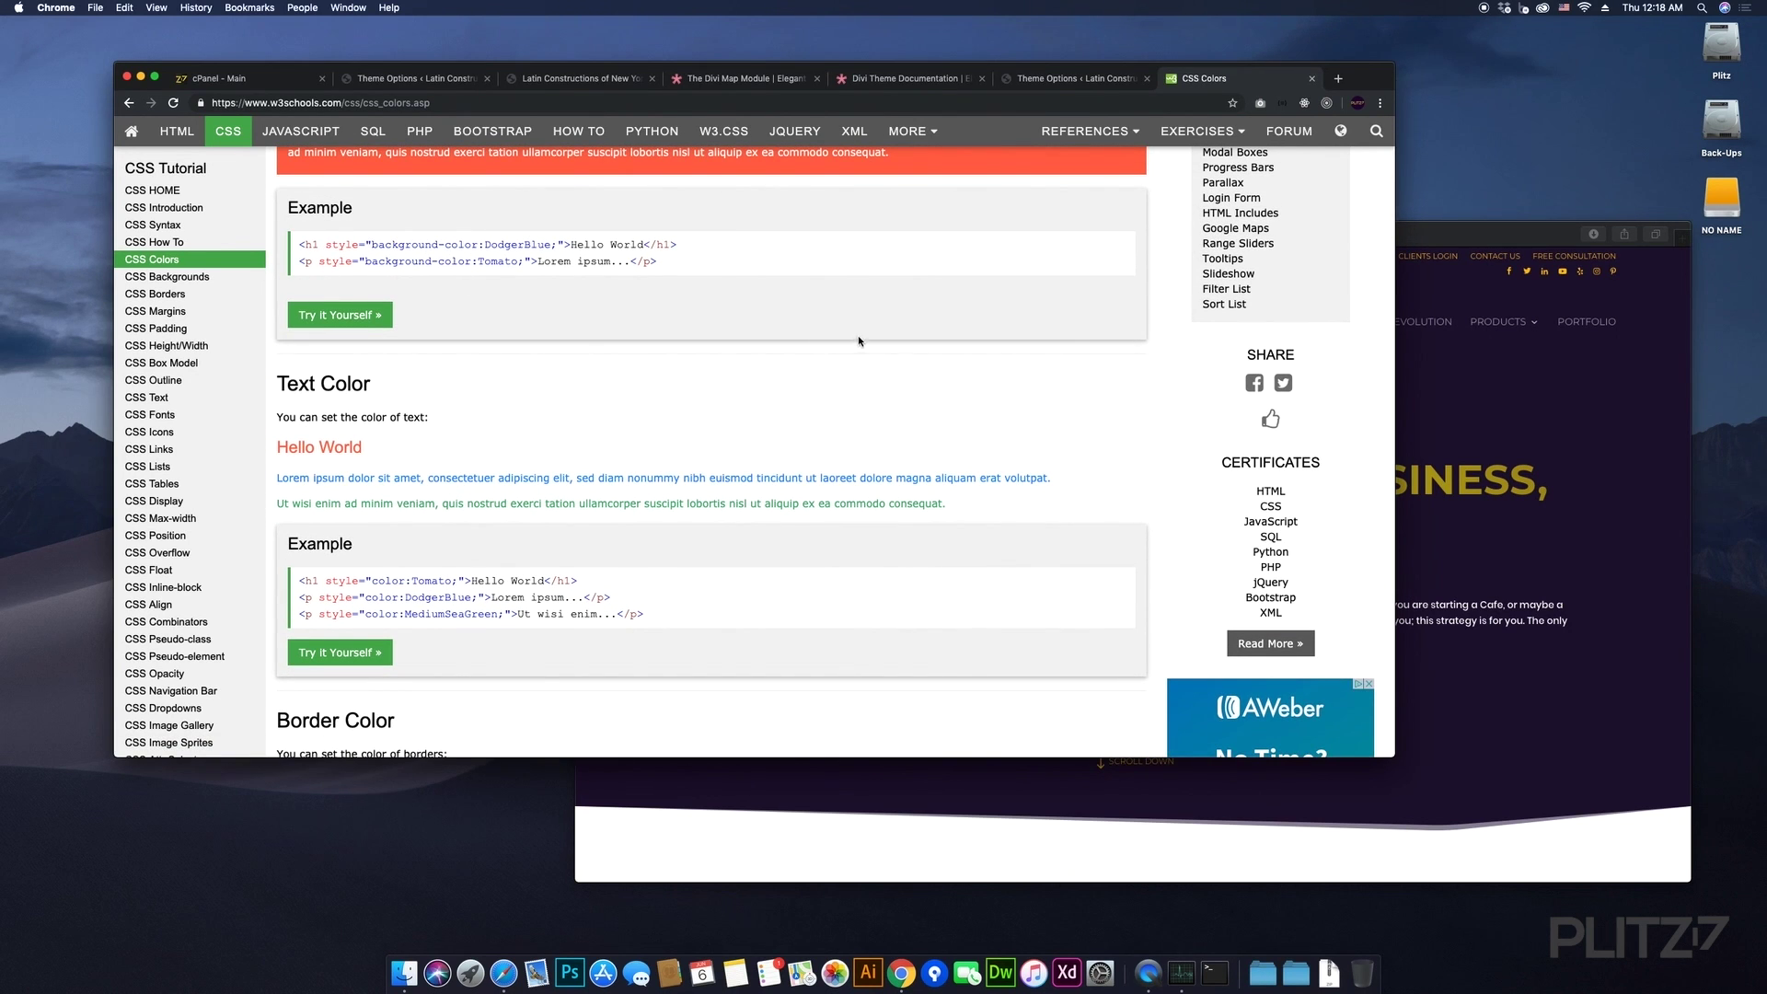
pyautogui.scroll(8, 858, 341)
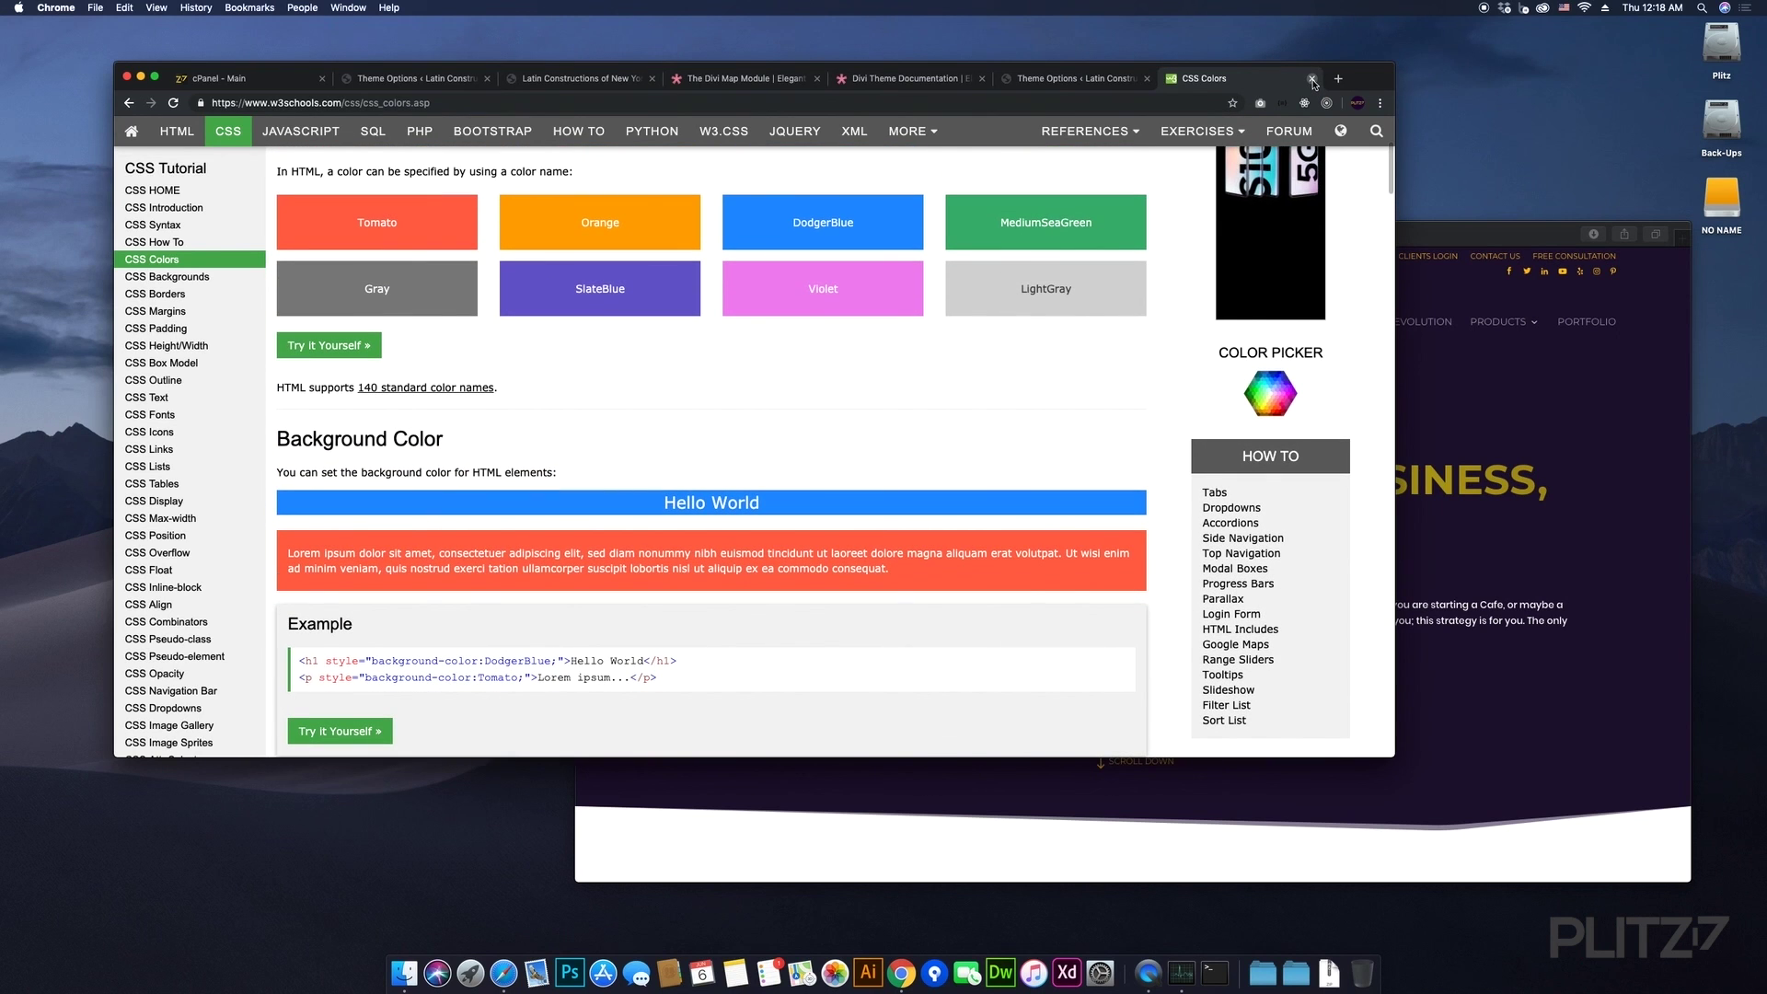
pyautogui.click(1312, 79)
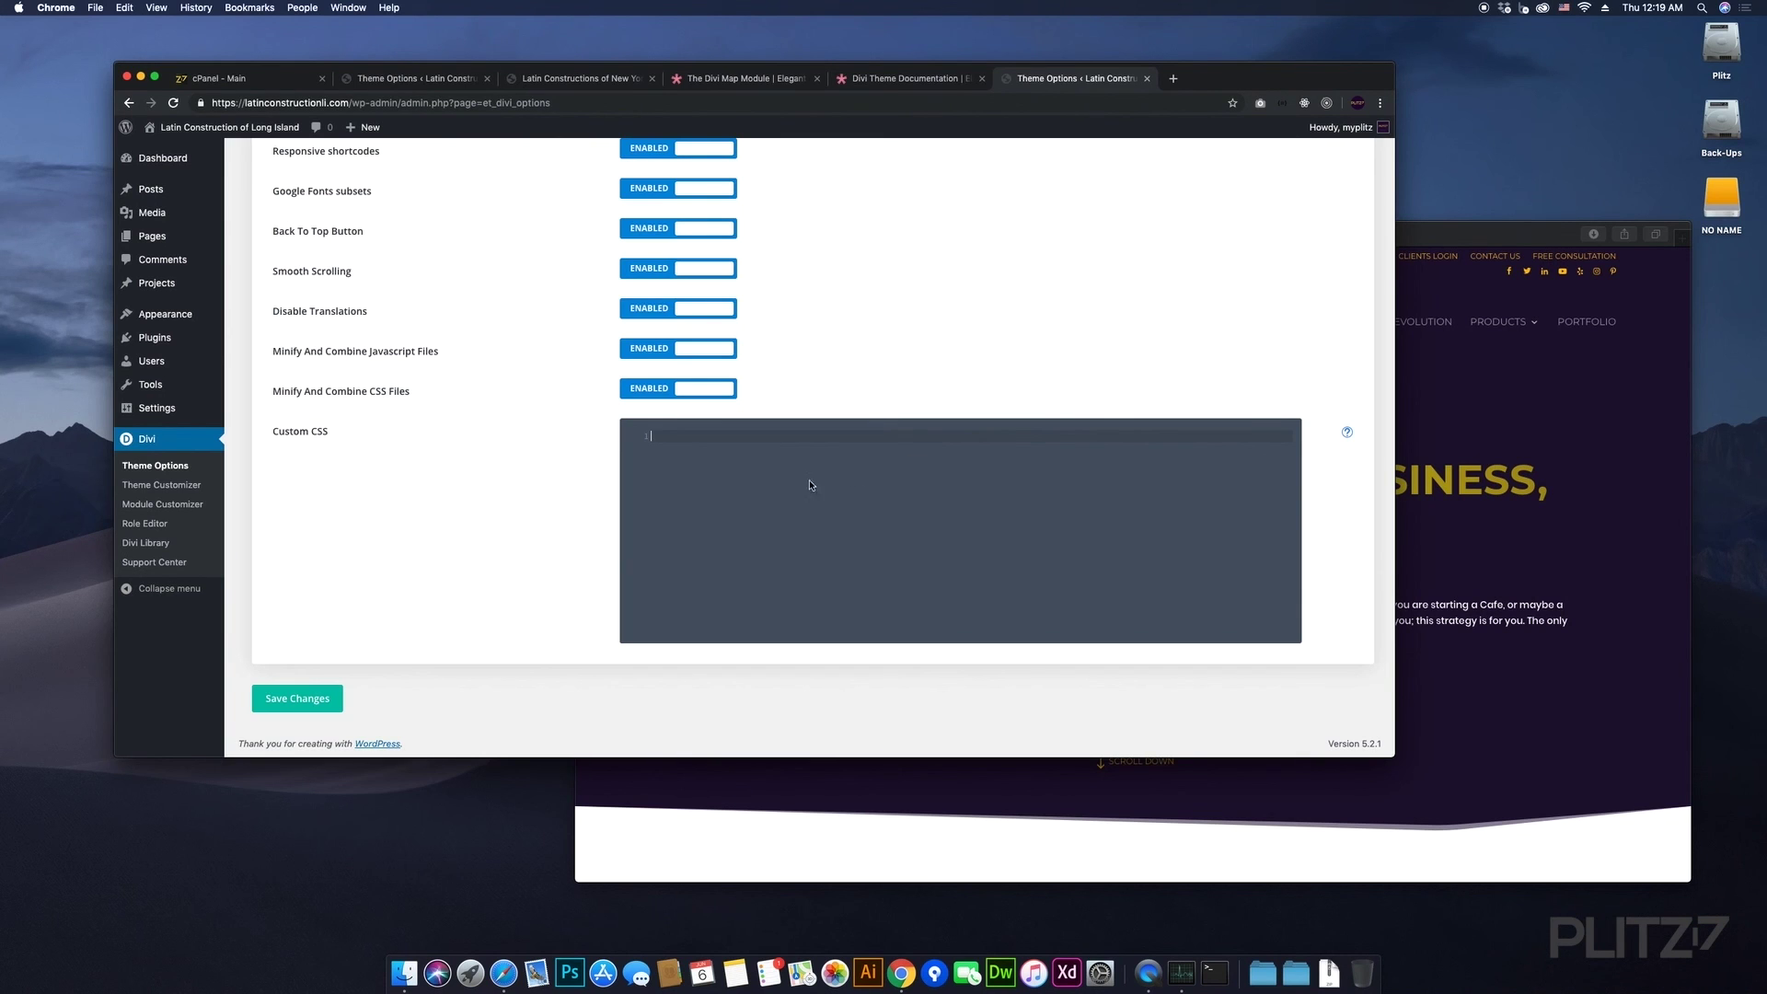
# - Look over the General section of the Divi theme options and save the changes
pyautogui.scroll(15, 556, 493)
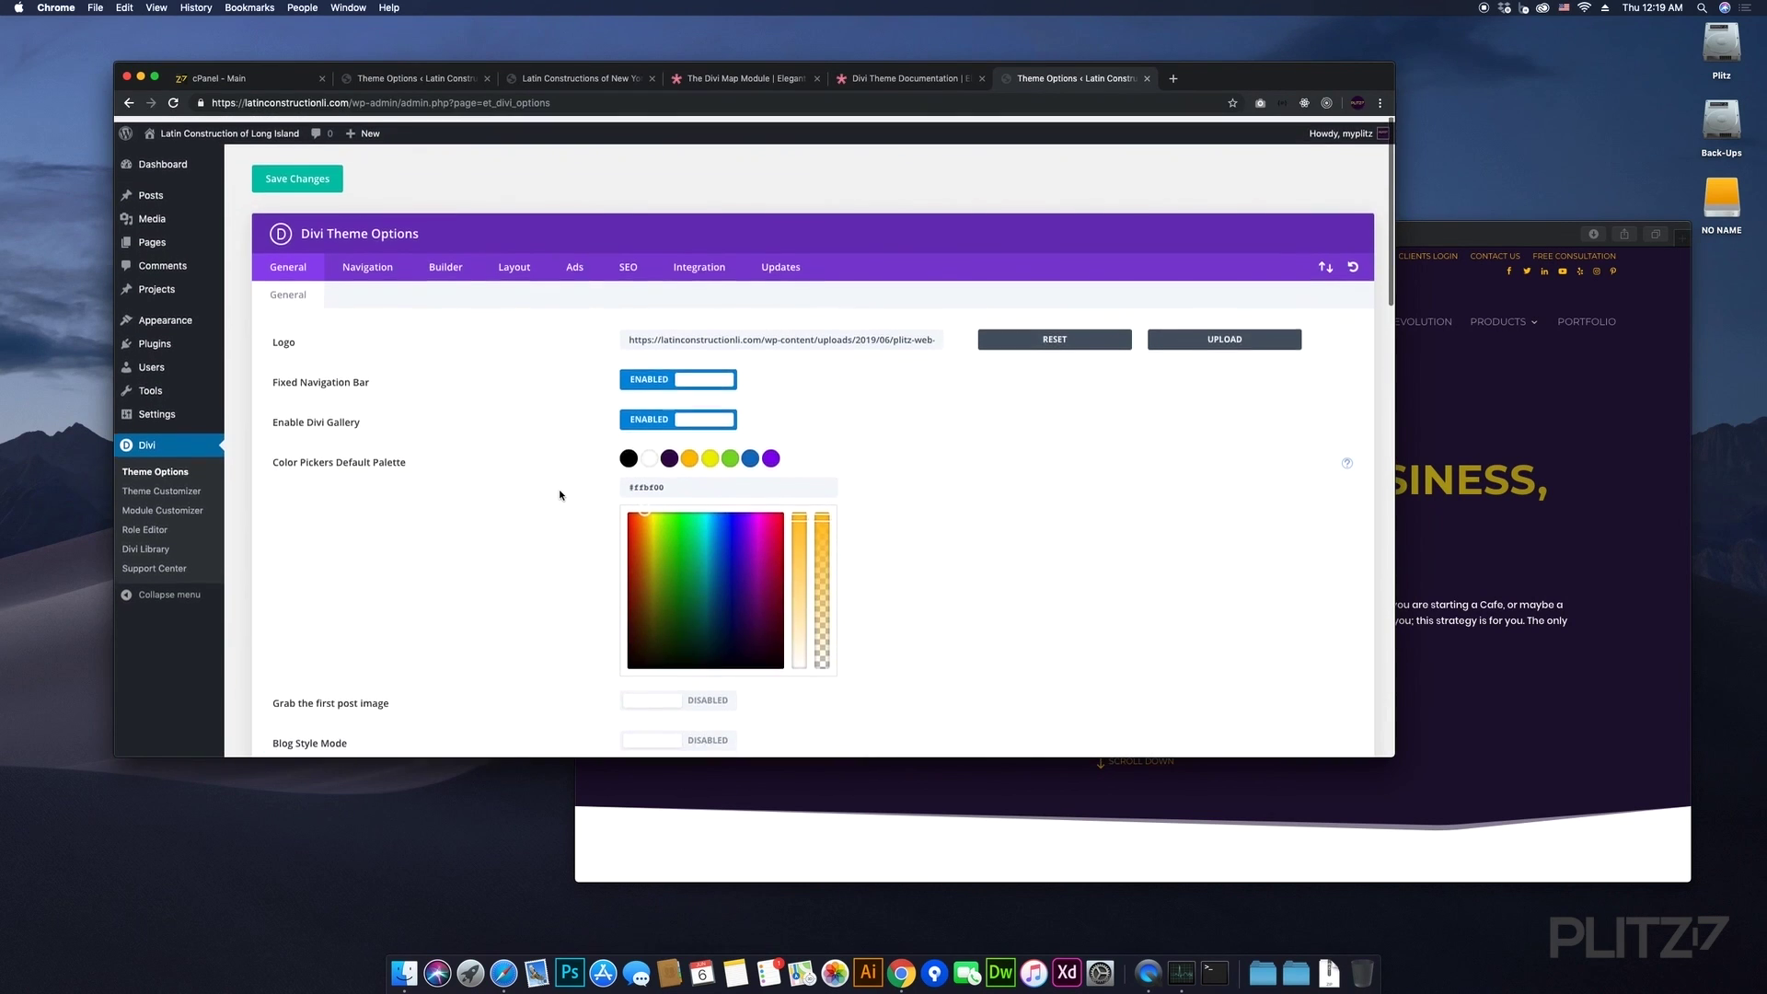
pyautogui.scroll(-15, 559, 495)
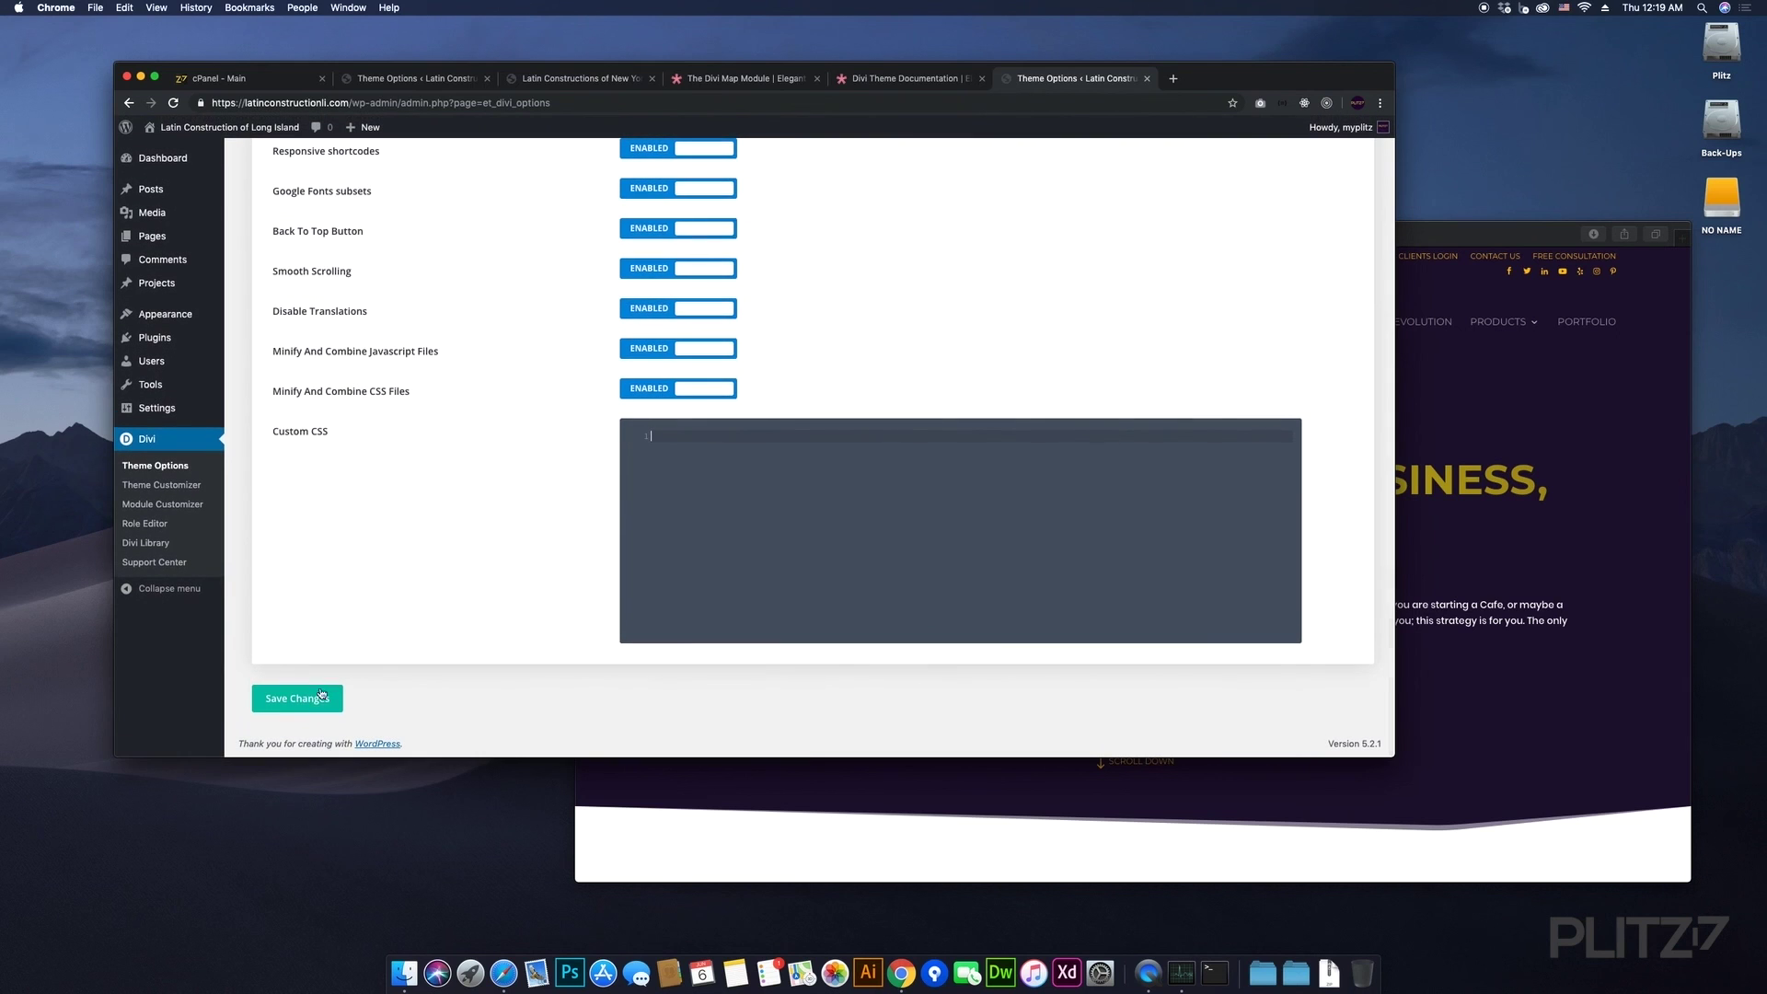
pyautogui.click(322, 697)
pyautogui.scroll(15, 488, 539)
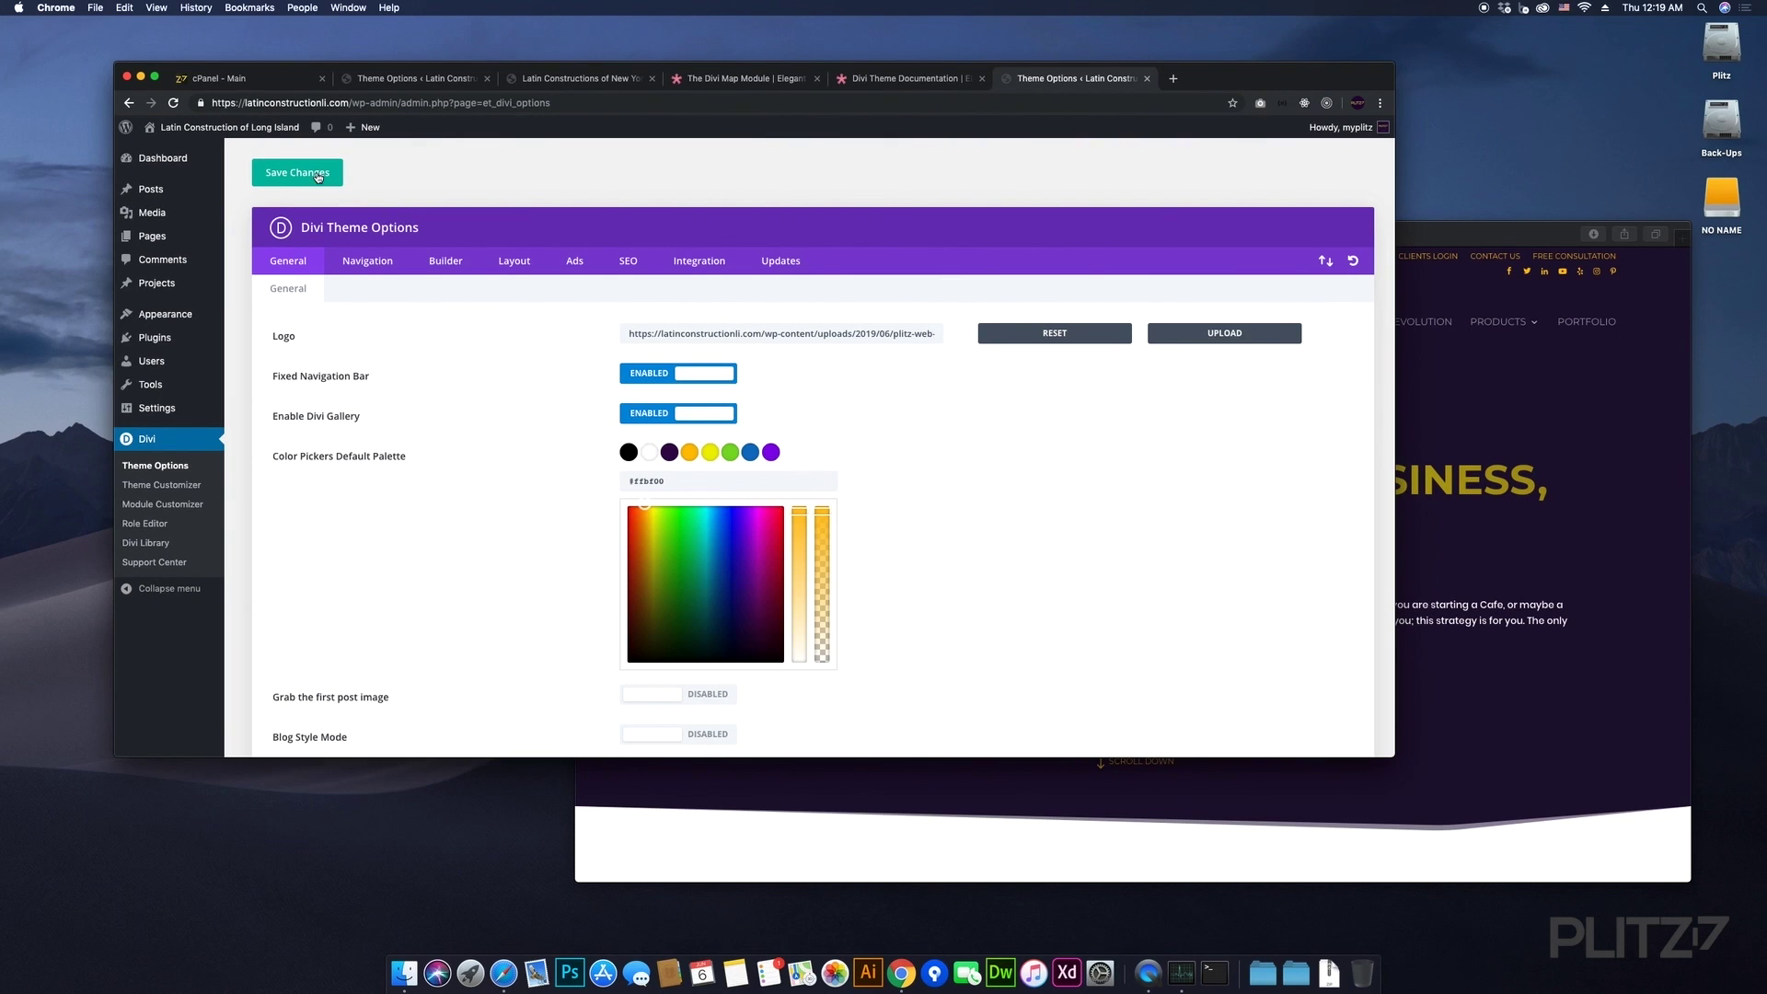
pyautogui.click(321, 179)
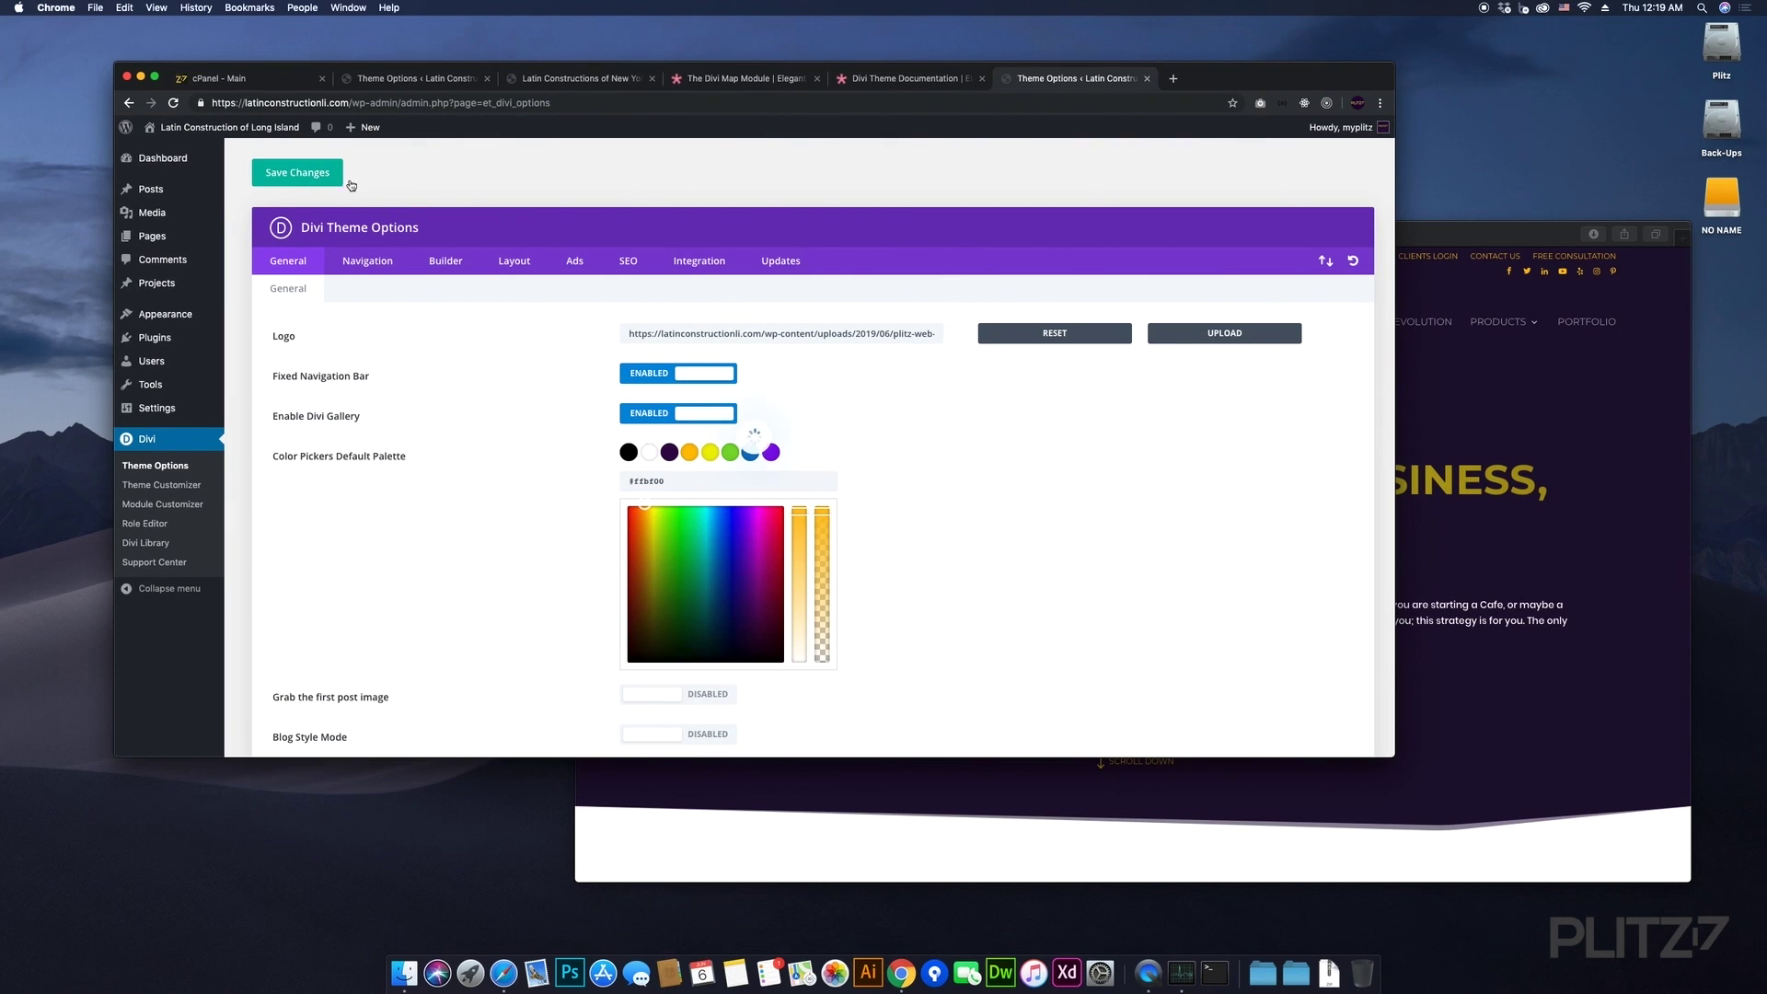